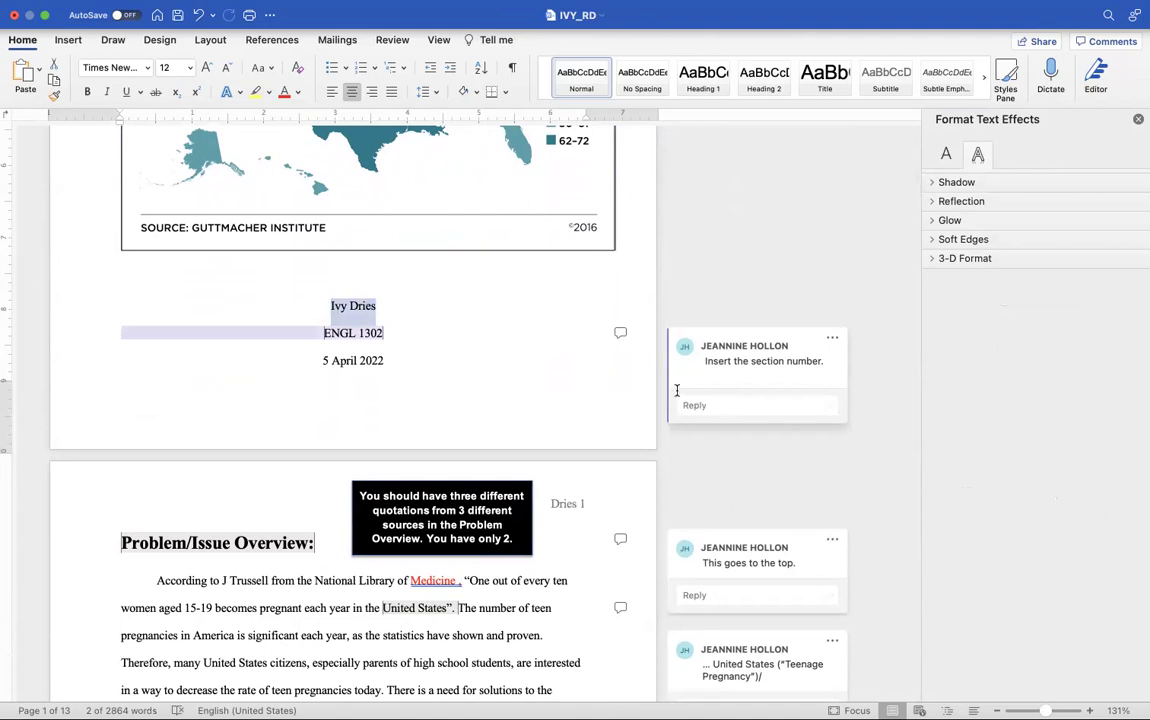
Step: Add a line with the professor's title and name below the author's name, and append a hyphen to ENGL 1302
left_click(675, 389)
left_click(400, 305)
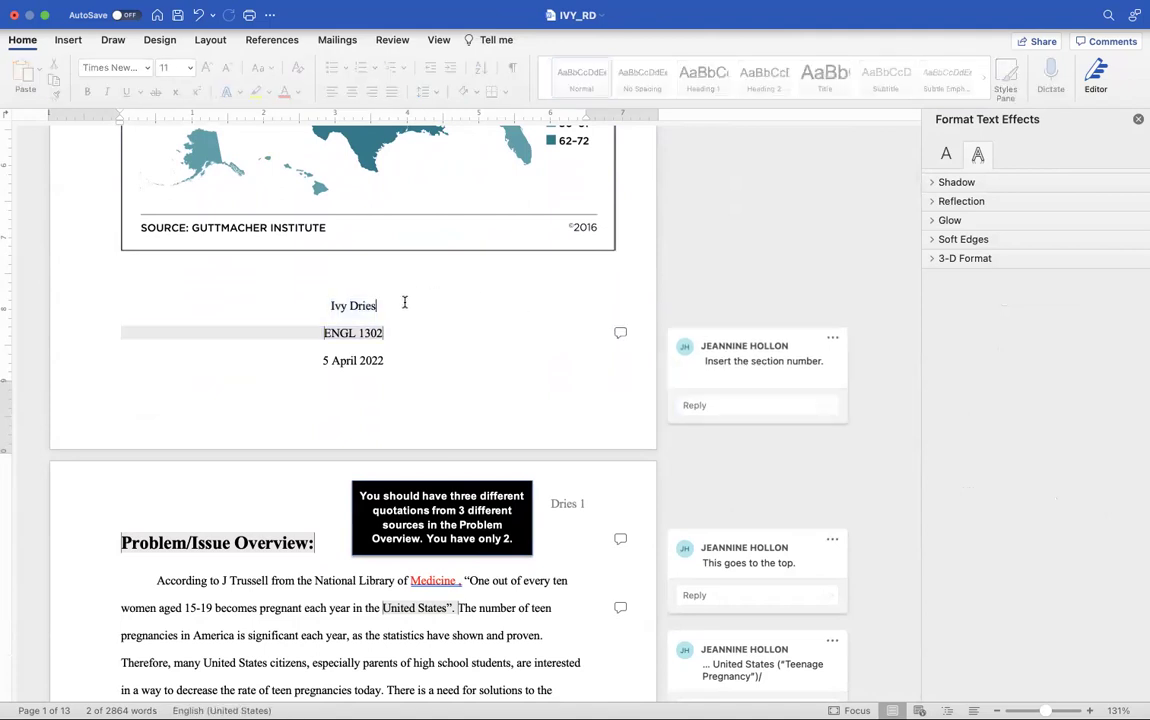
key("Return")
type("Pr")
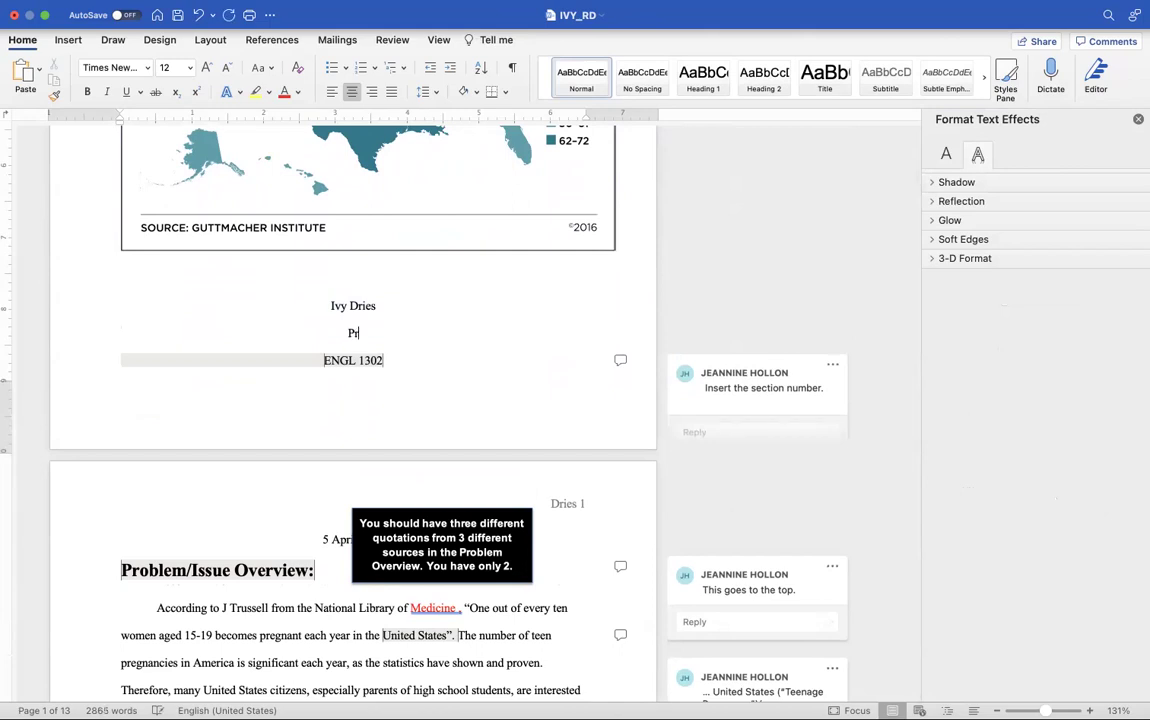
type("ofessor Hollon")
left_click(388, 360)
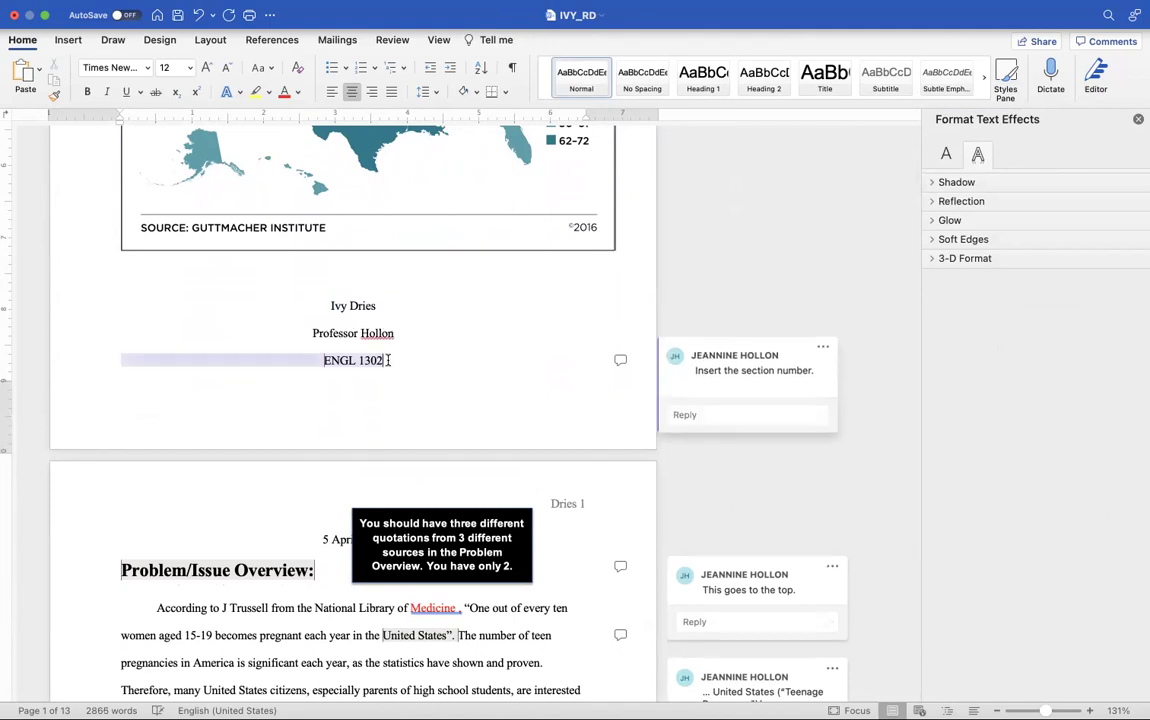
type("-")
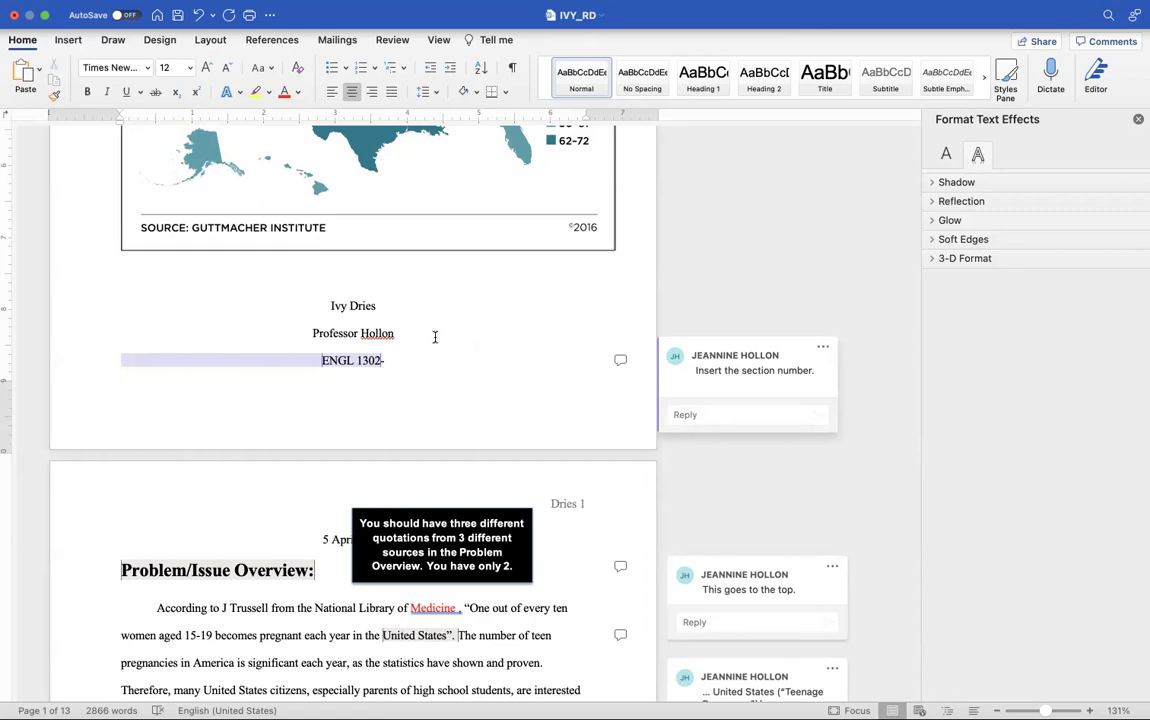
Step: Try to pull the date line back onto the title page by deleting the break before it
key("Left")
key("Left")
left_click(323, 537)
key("BackSpace")
key("BackSpace")
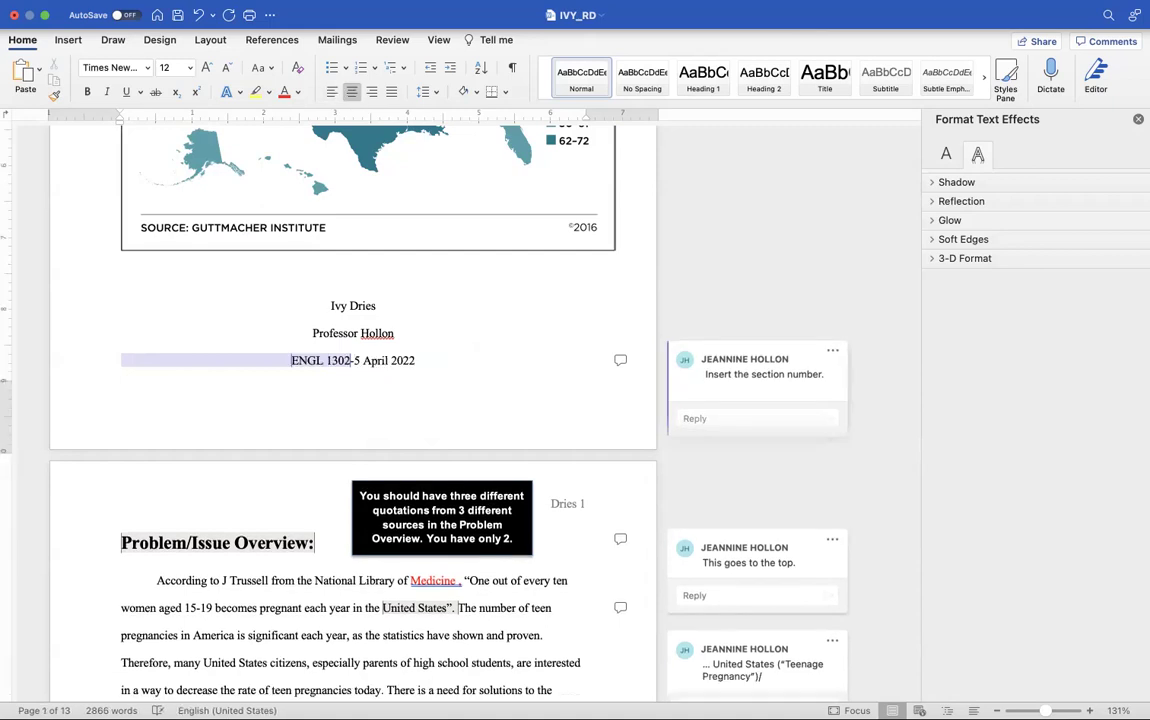
key("super+z")
key("super+z")
Step: Shrink the U.S. teen pregnancy map proportionally so that the date line fits on the title page
scroll(353, 400, "up", 8)
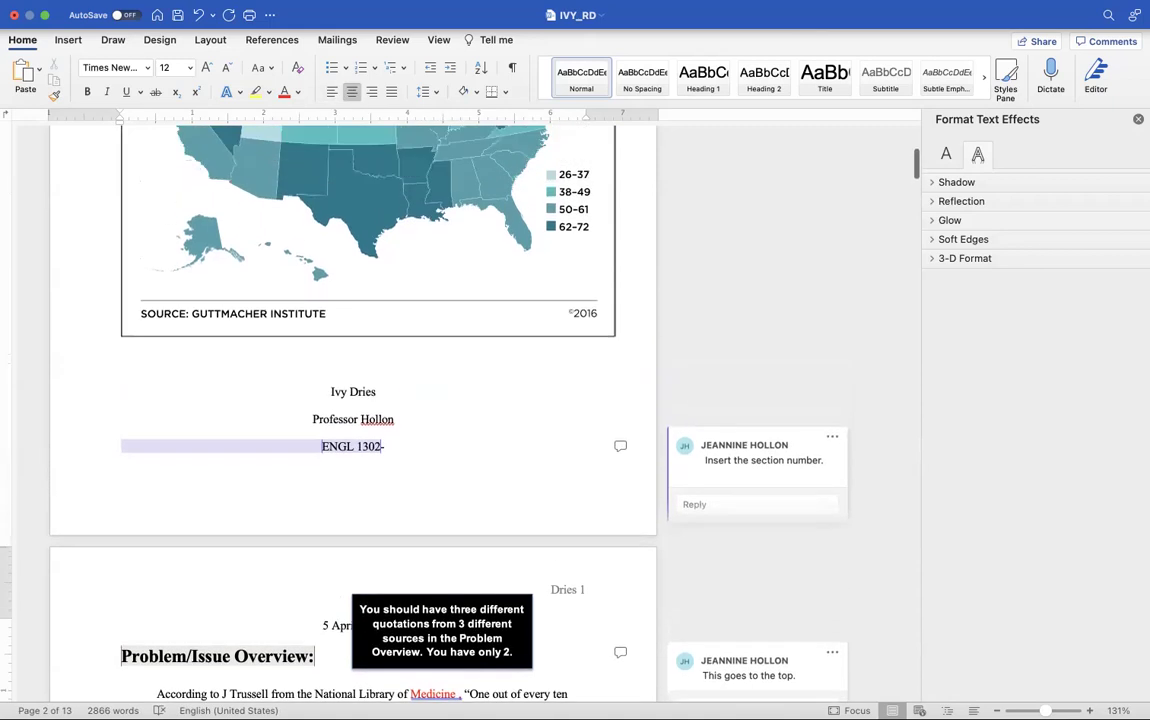
scroll(353, 400, "down", 1)
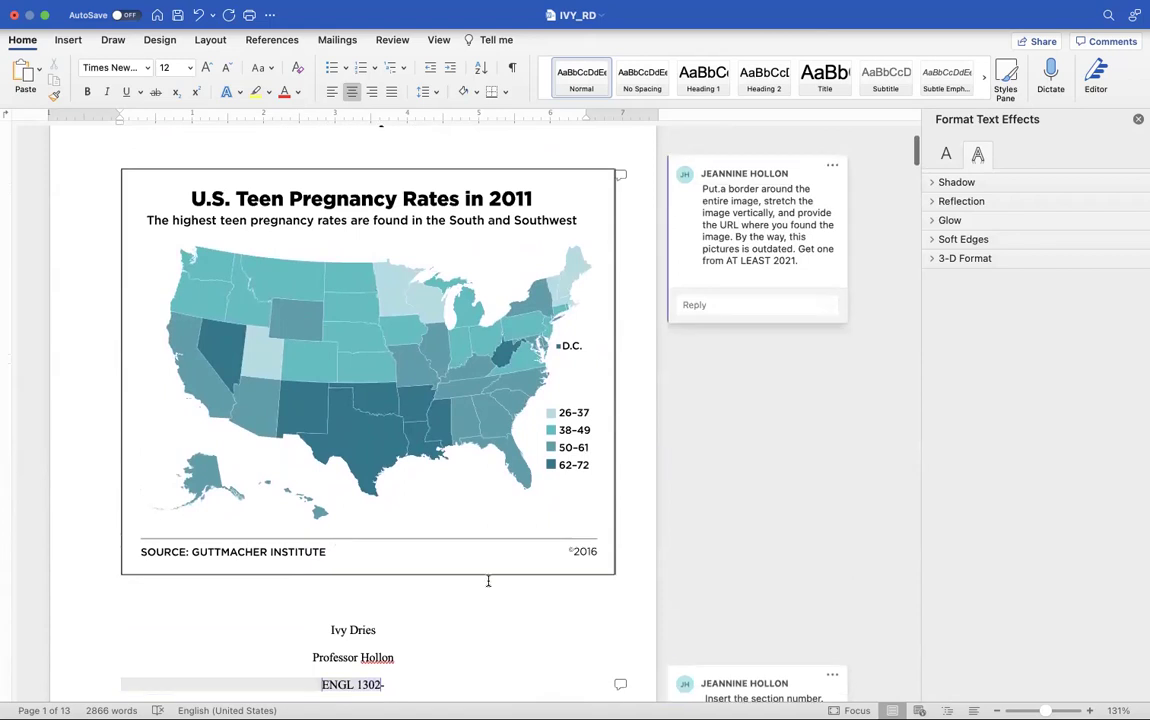
left_click(613, 572)
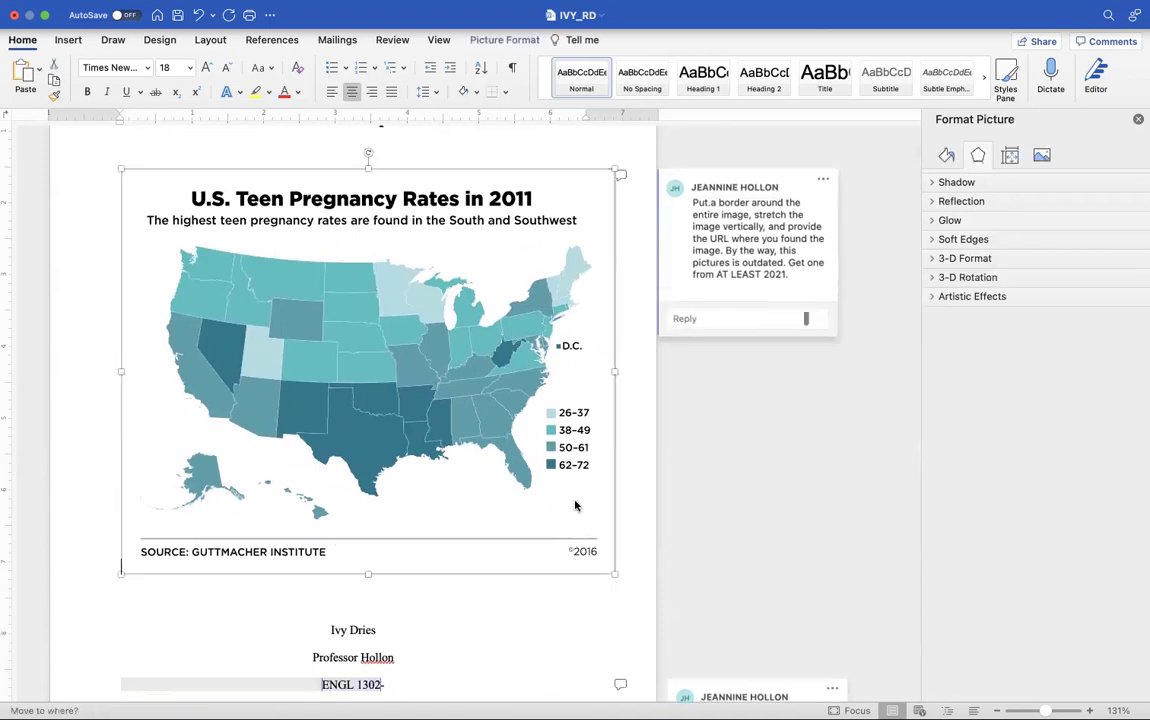
left_click_drag(614, 568, 573, 517)
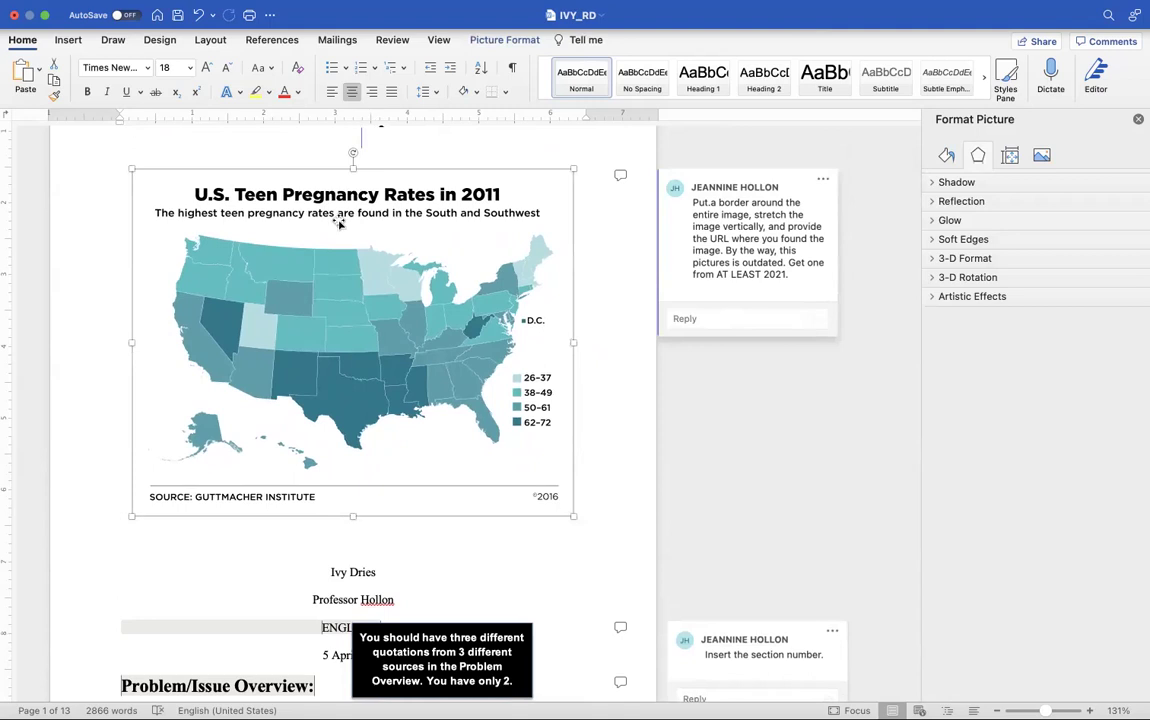
scroll(141, 282, "up", 3)
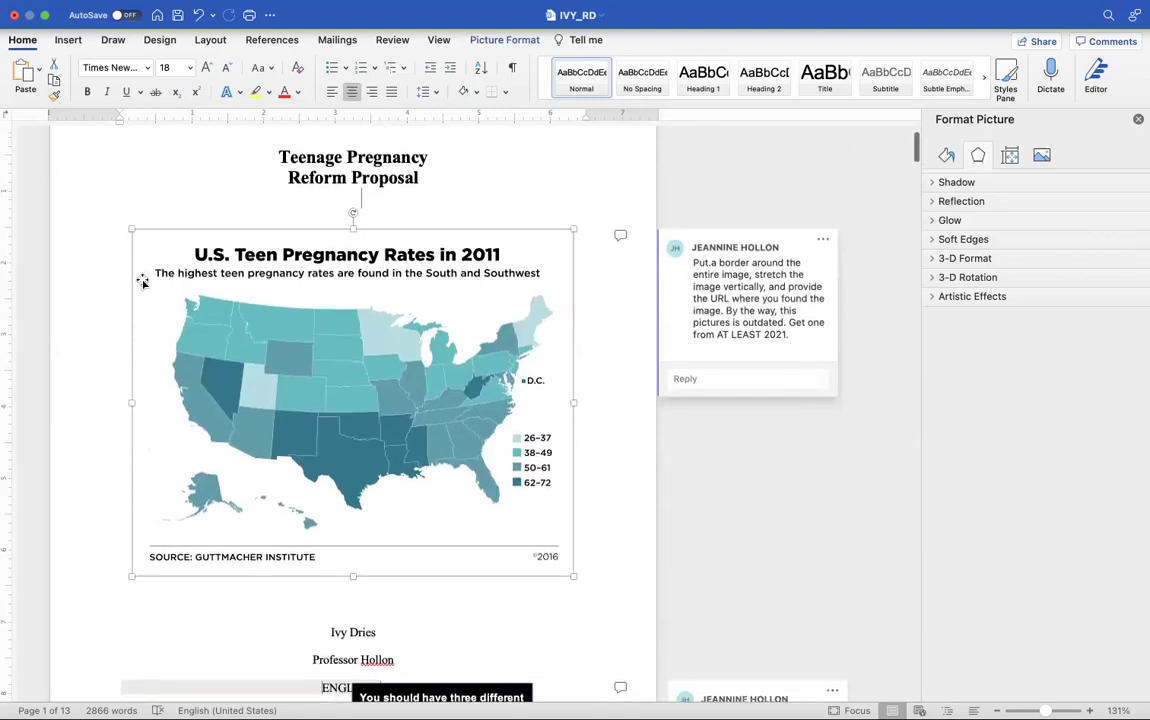
Step: Insert a page break before the Problem/Issue Overview heading so the section starts on its own page
scroll(141, 282, "down", 10)
left_click(140, 380)
left_click(118, 437)
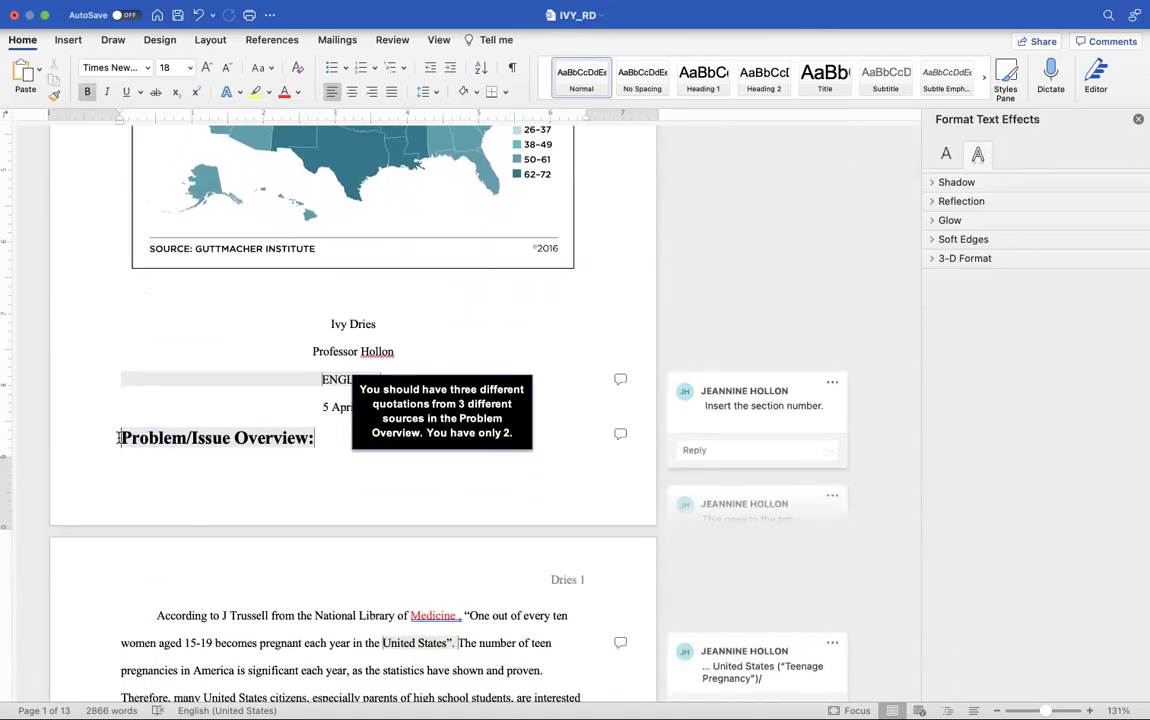
key("super+Return")
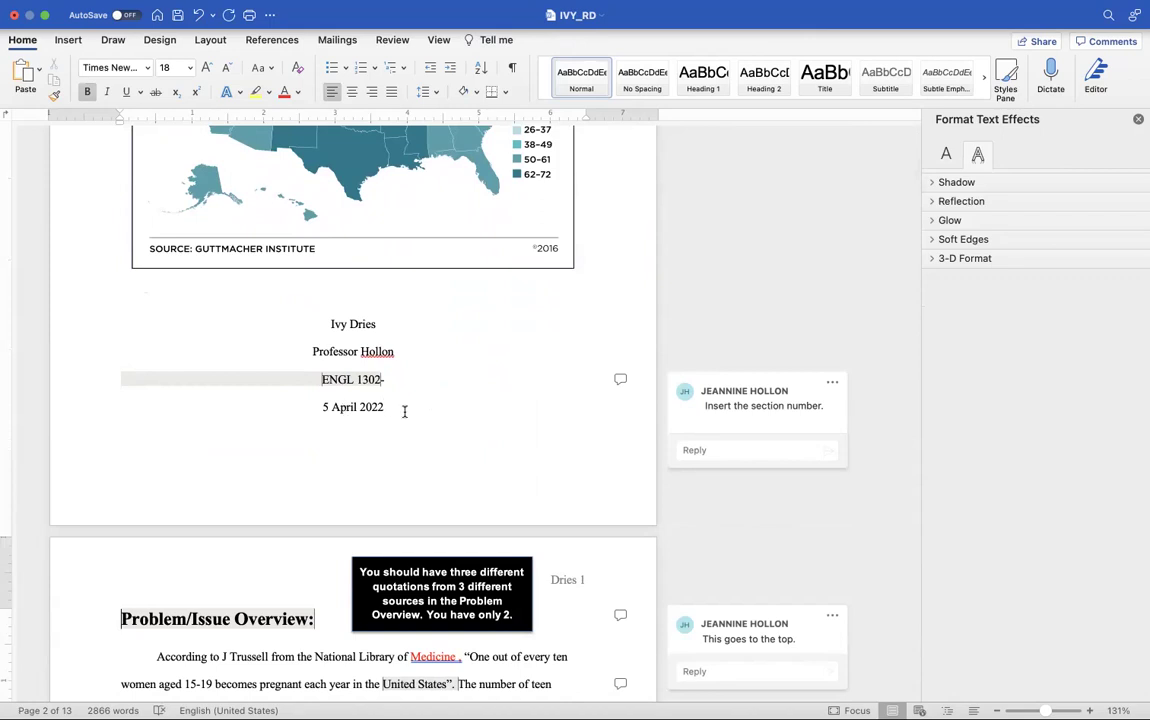
Step: Format the author, professor, course and date lines on the title page in Times New Roman, size 16
left_click_drag(398, 416, 311, 321)
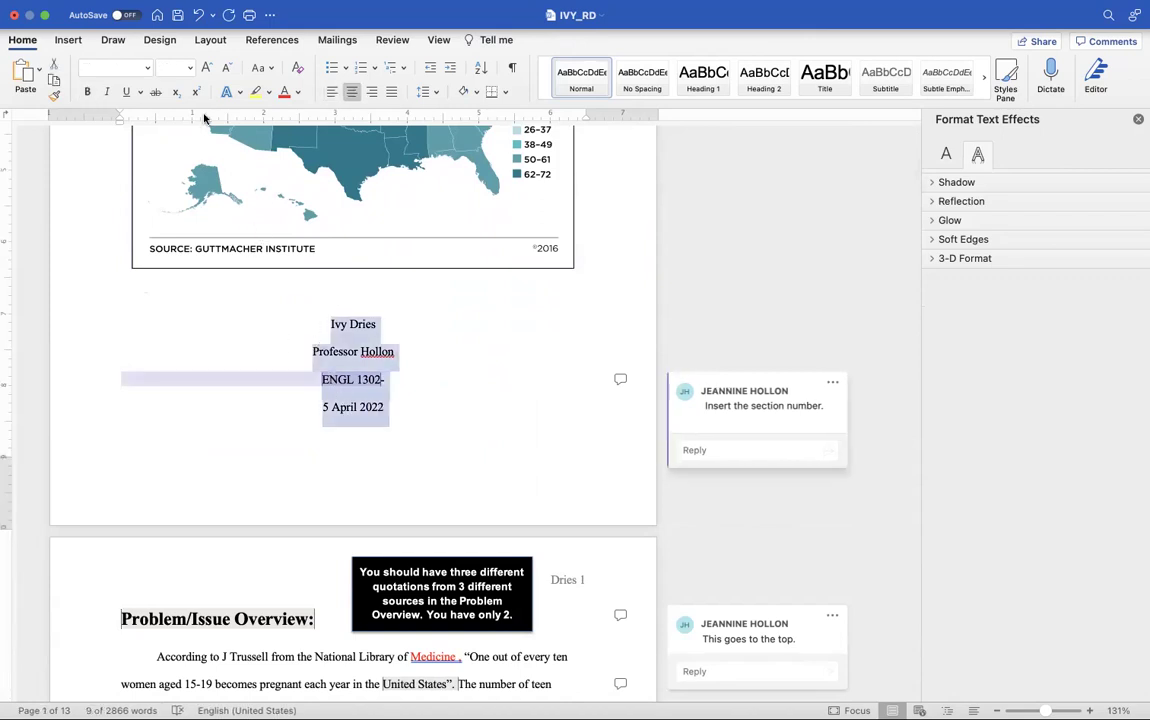
left_click(148, 66)
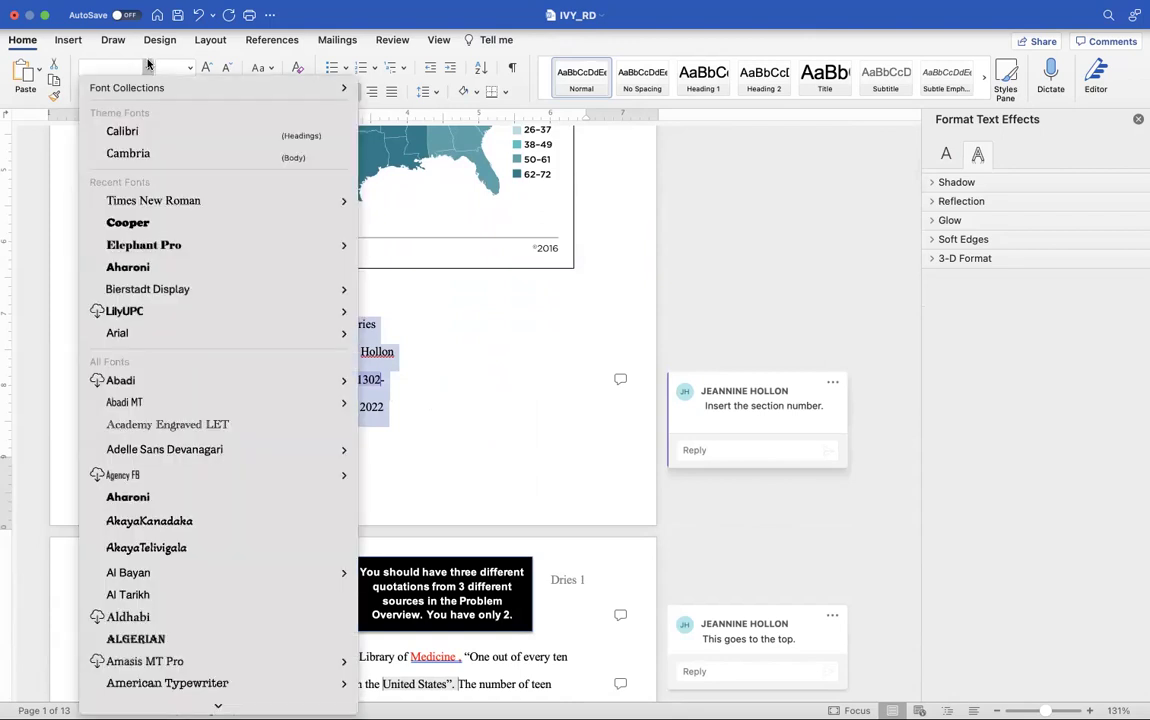
left_click(153, 200)
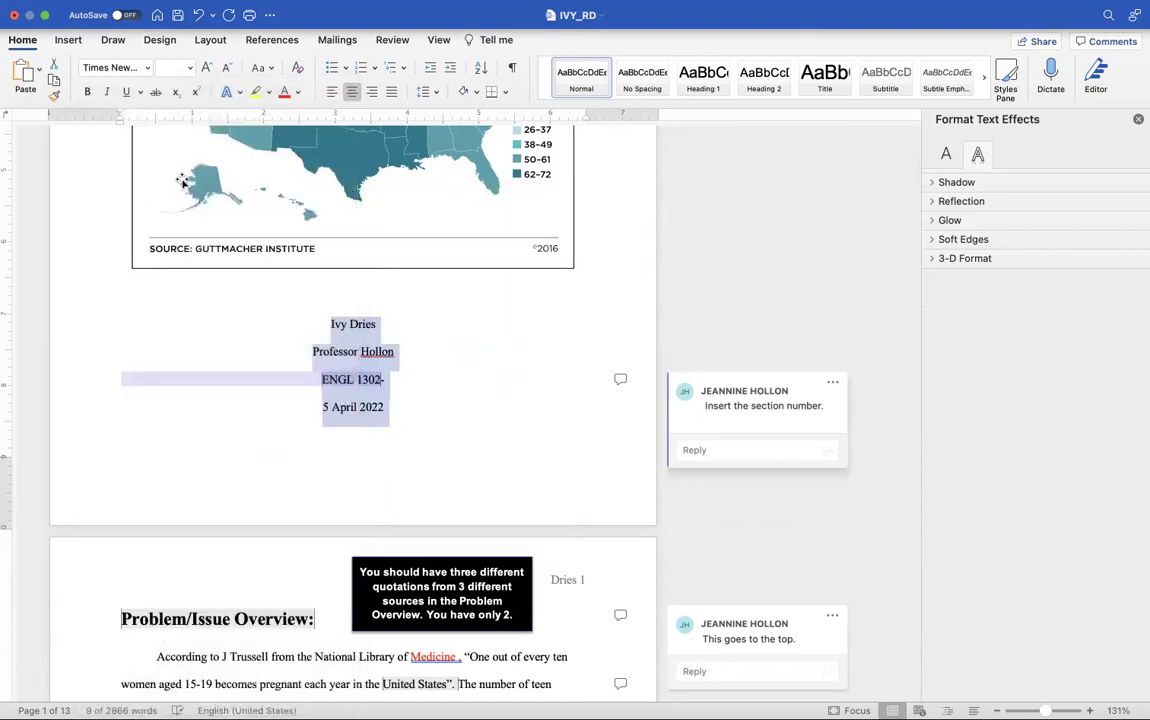
left_click(191, 68)
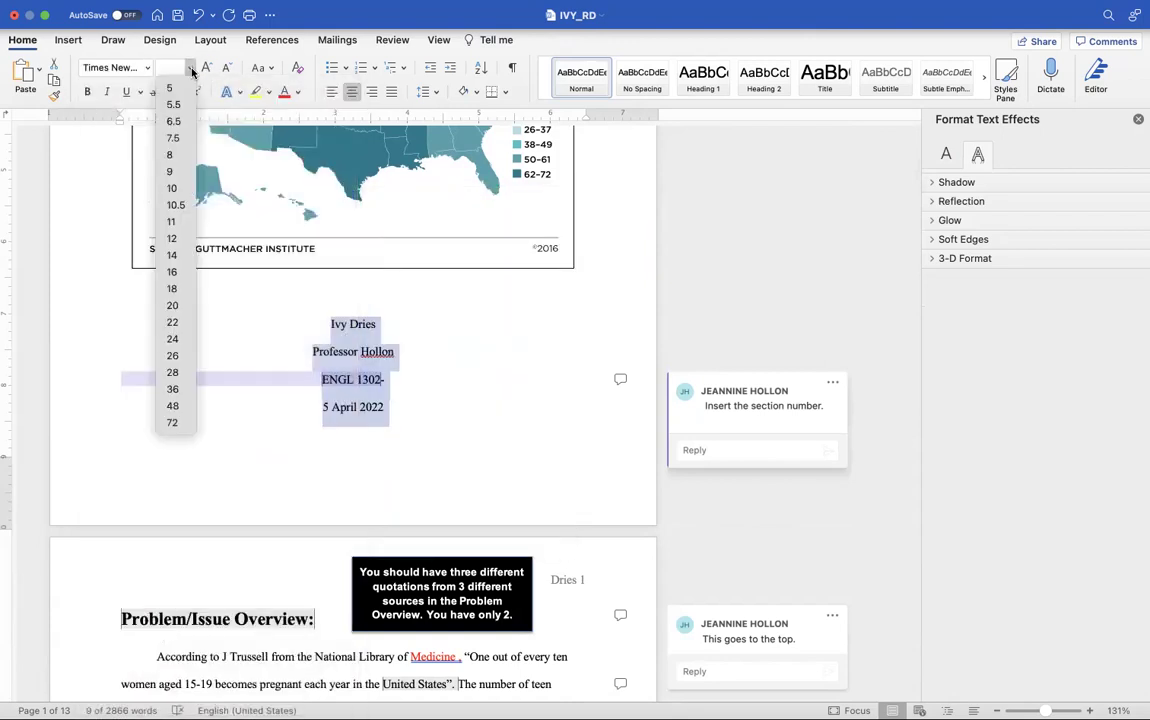
left_click(176, 272)
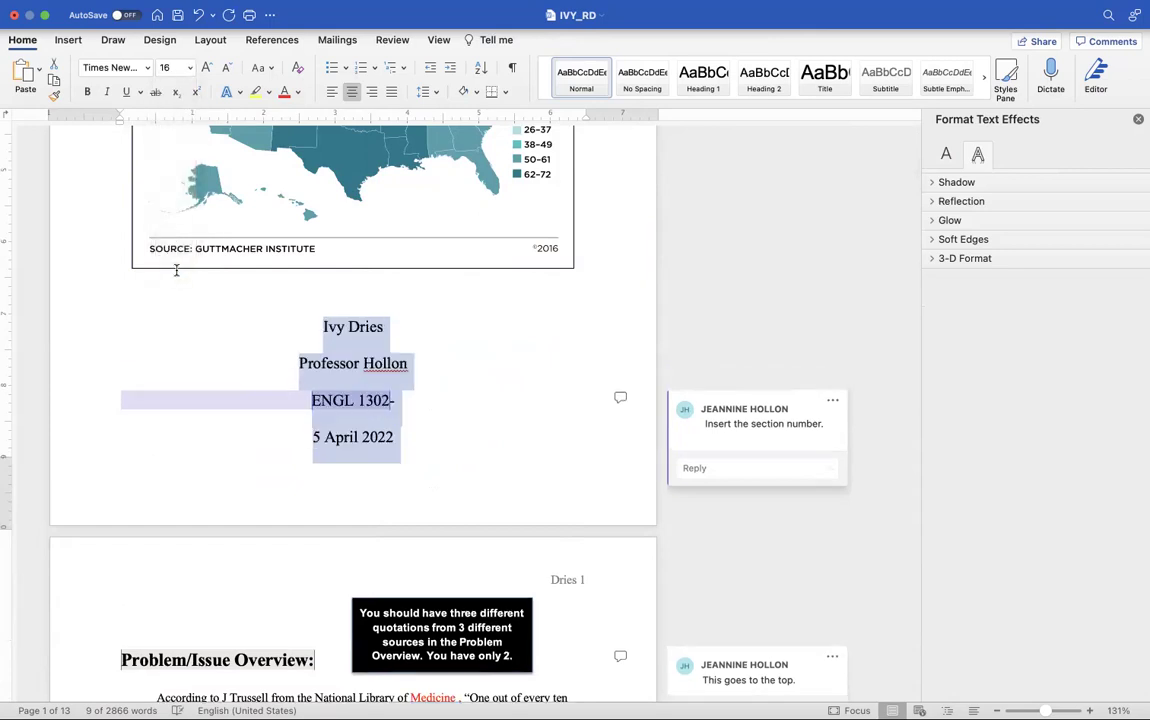
left_click(385, 327)
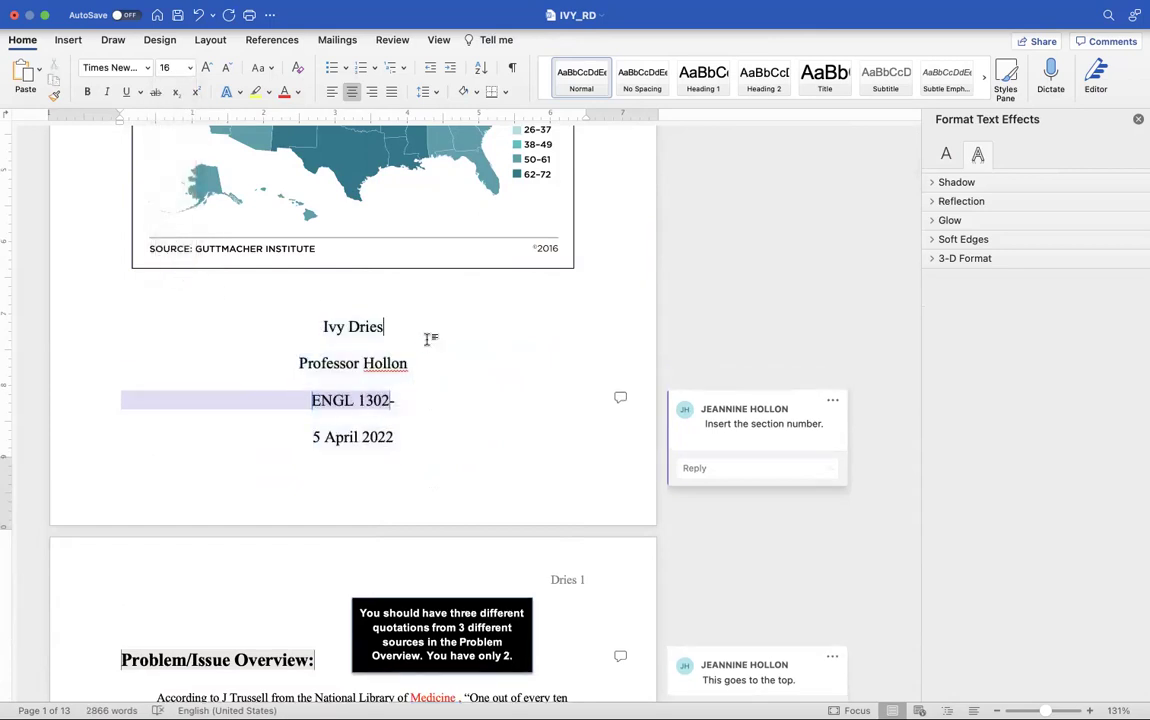
Step: Check the title page layout, the unfinished course line and the start of the Problem/Issue Overview page
scroll(426, 341, "down", 1)
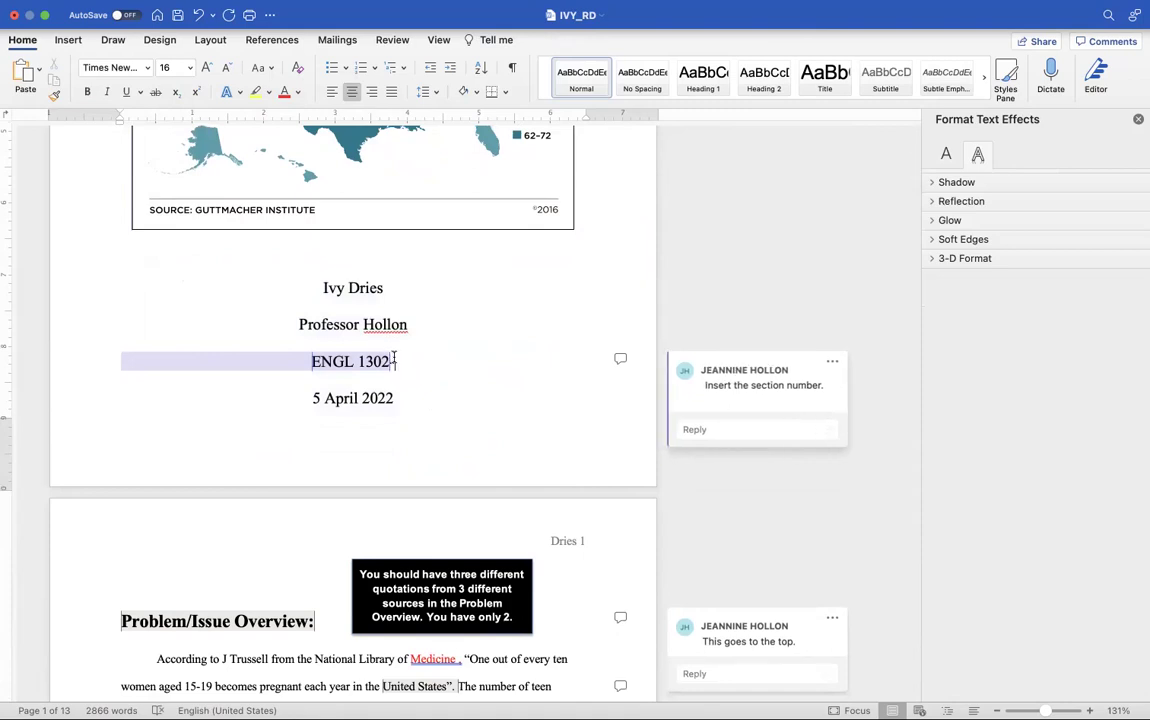
scroll(443, 368, "down", 3)
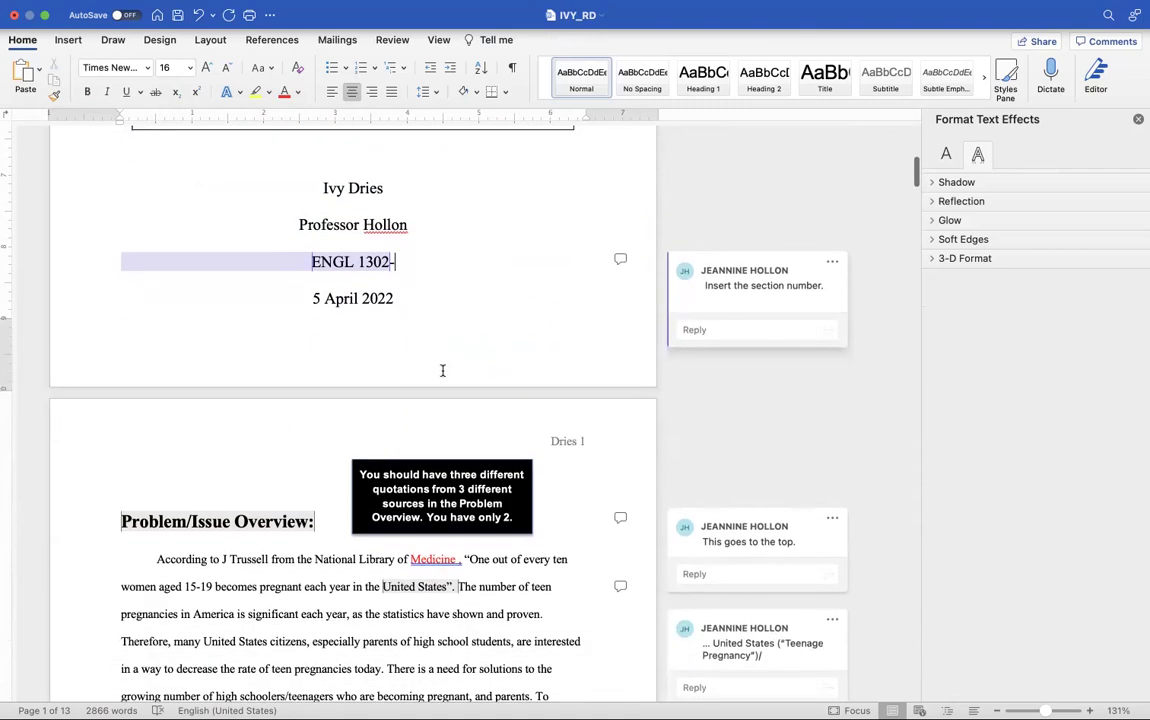
scroll(443, 370, "down", 3)
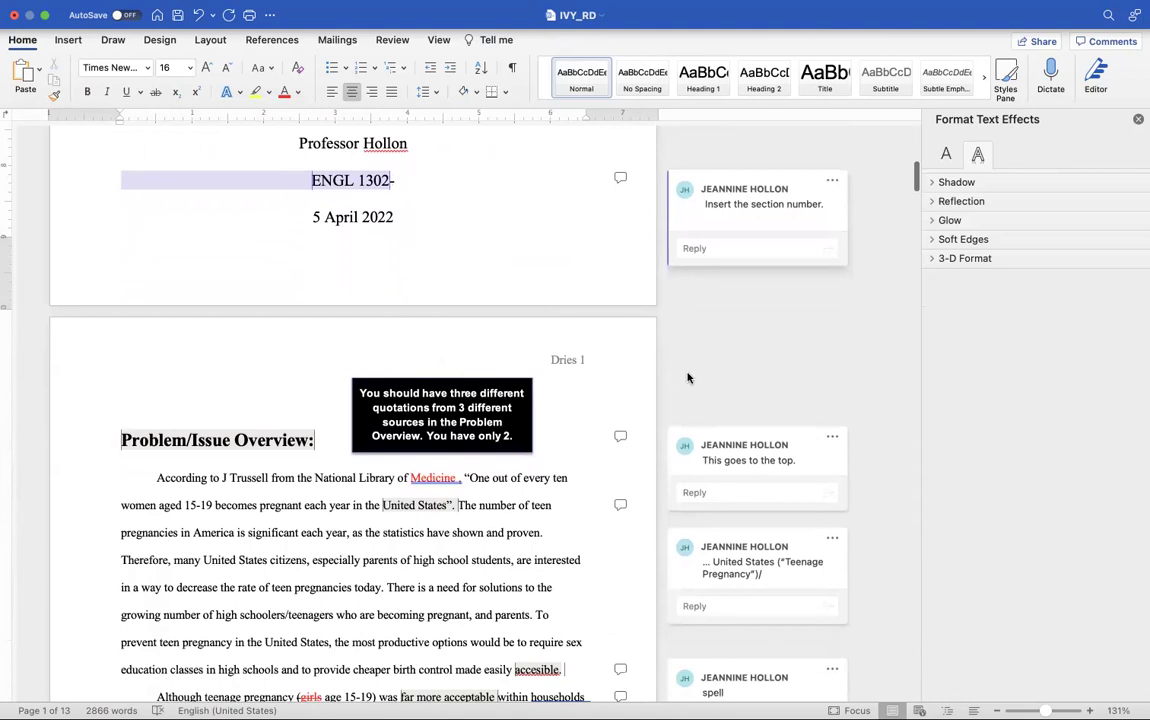
scroll(457, 365, "up", 5)
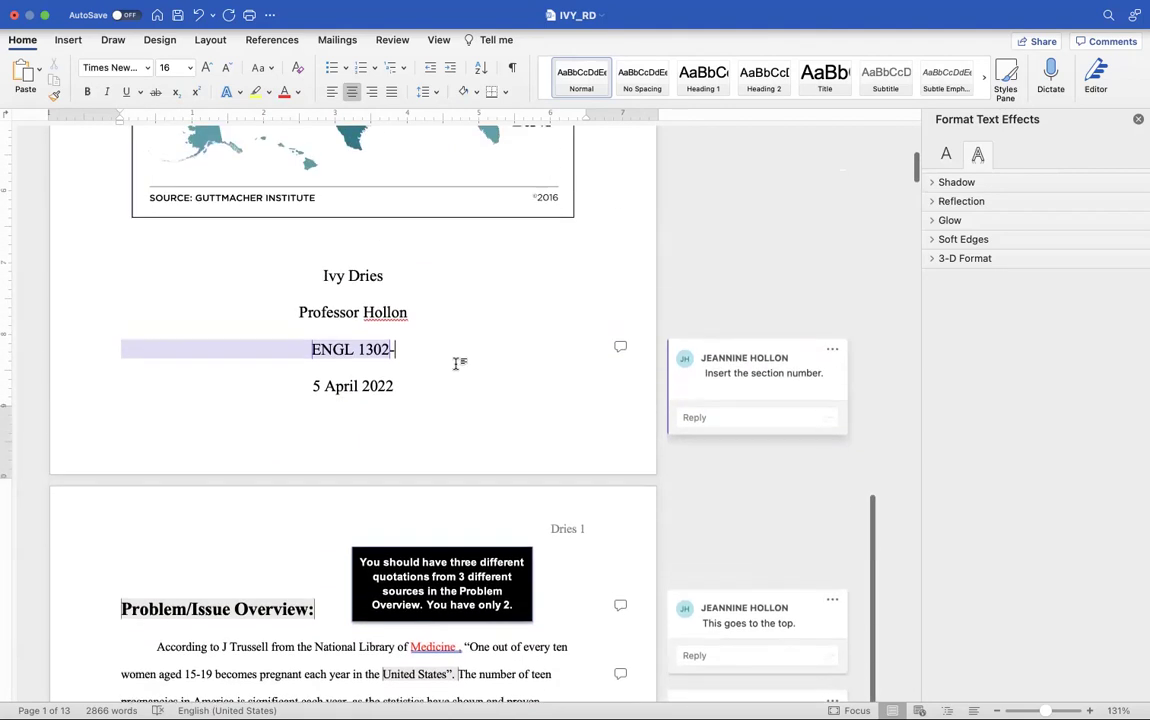
scroll(455, 363, "up", 10)
scroll(455, 363, "down", 10)
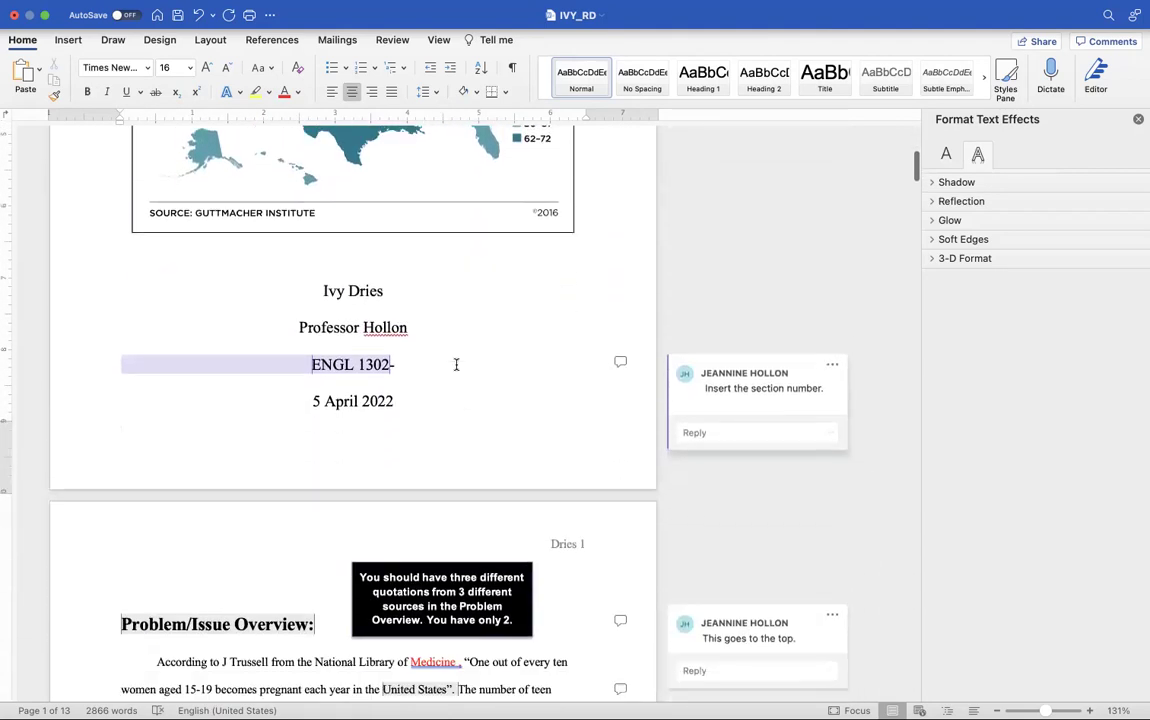
Step: Review the reviewer's comments on quotations, in-text citations, spelling, source support and commas in the Problem/Issue Overview section
scroll(456, 364, "down", 15)
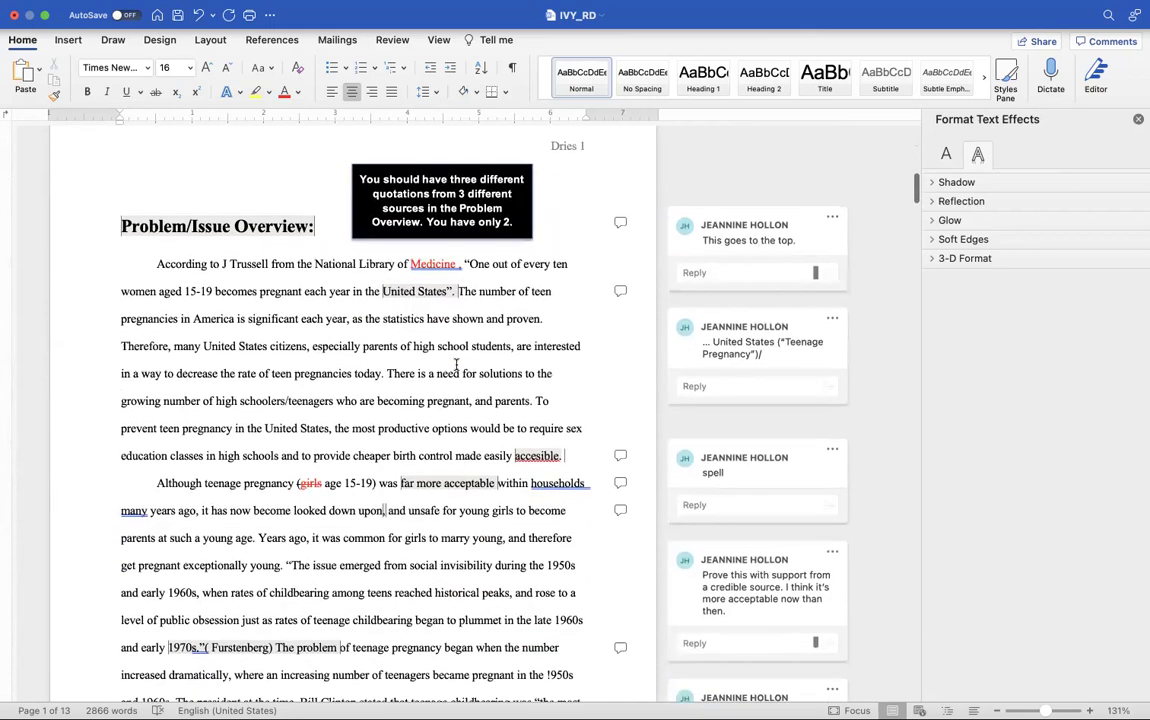
scroll(456, 365, "down", 1)
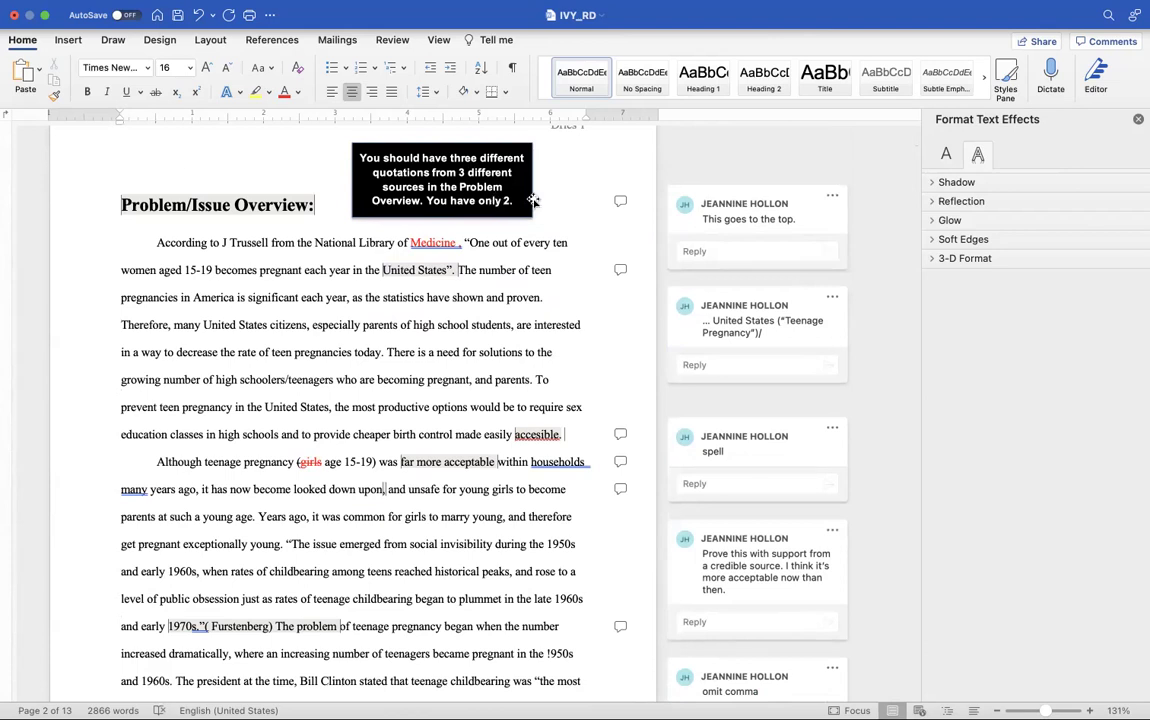
scroll(533, 200, "down", 2)
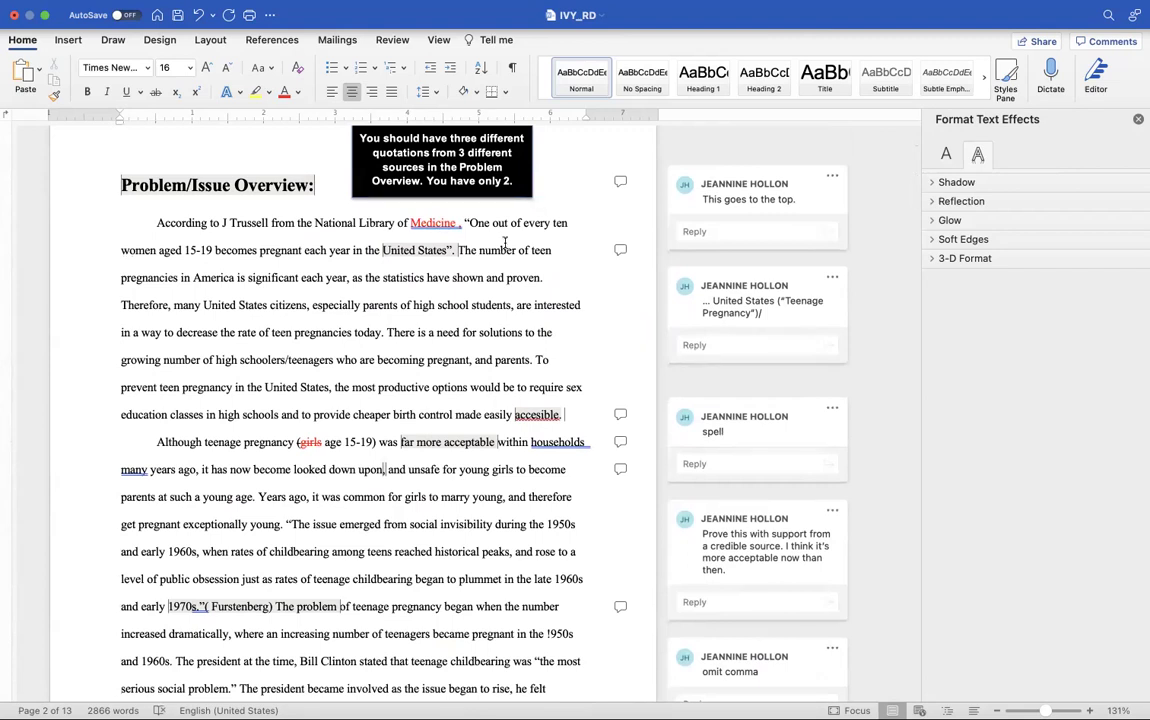
scroll(732, 258, "down", 1)
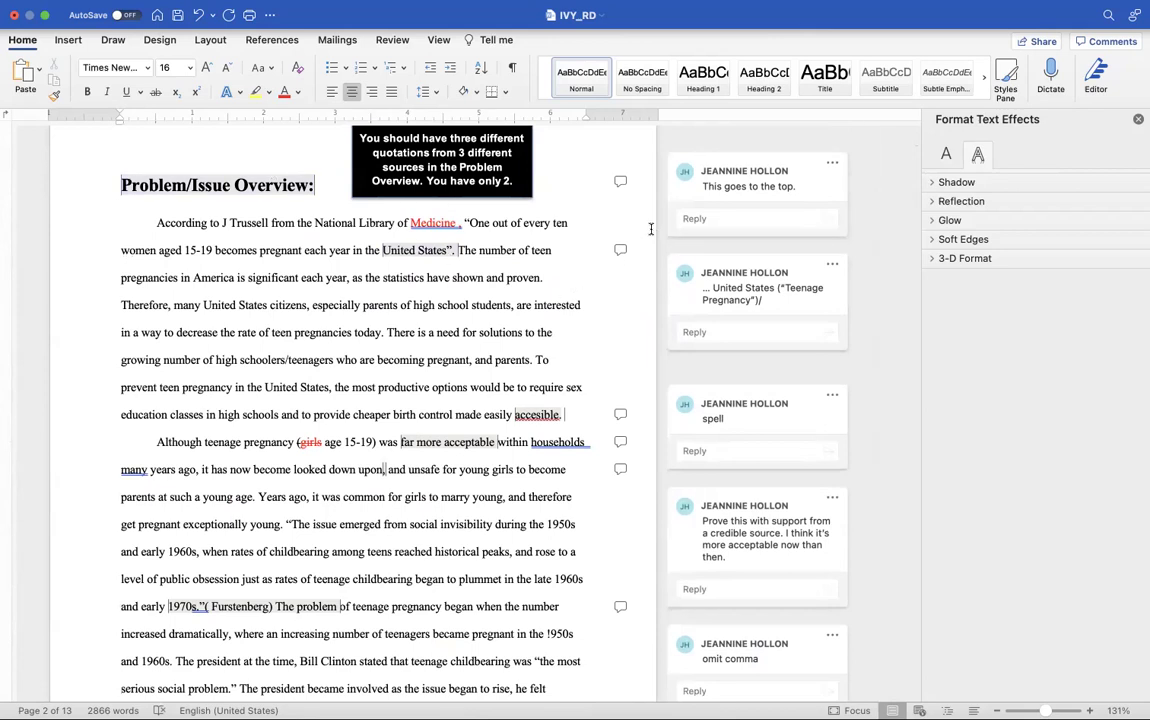
scroll(651, 229, "down", 1)
scroll(651, 229, "down", 3)
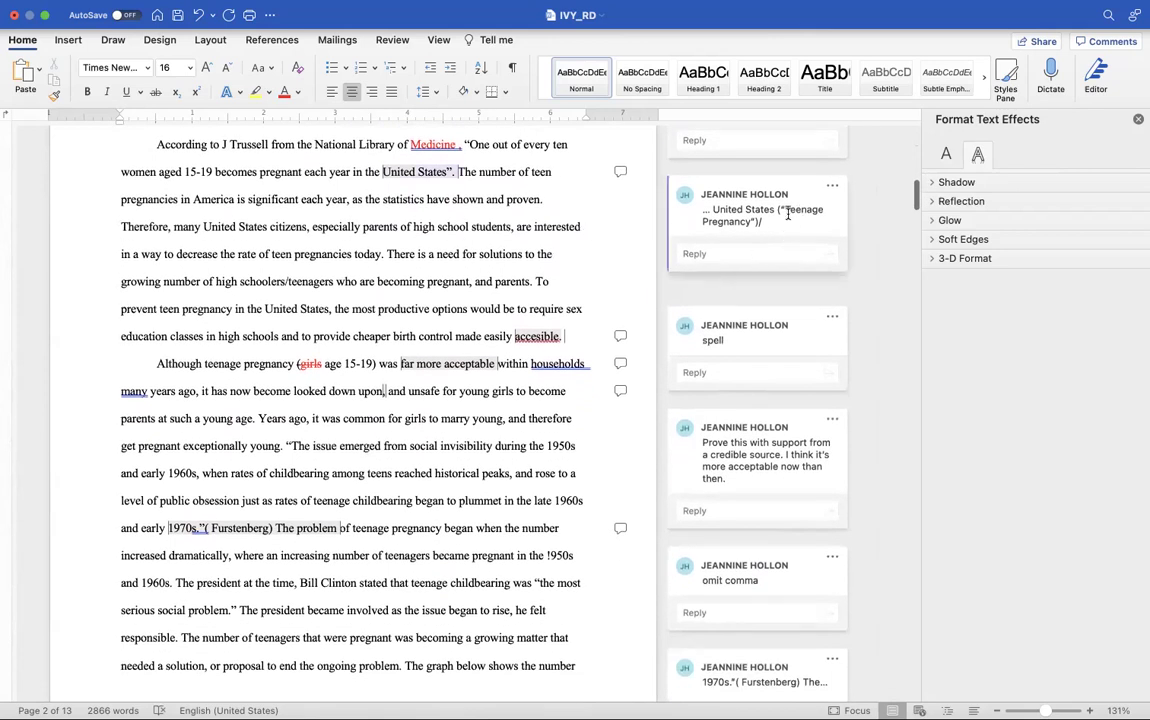
scroll(795, 210, "down", 2)
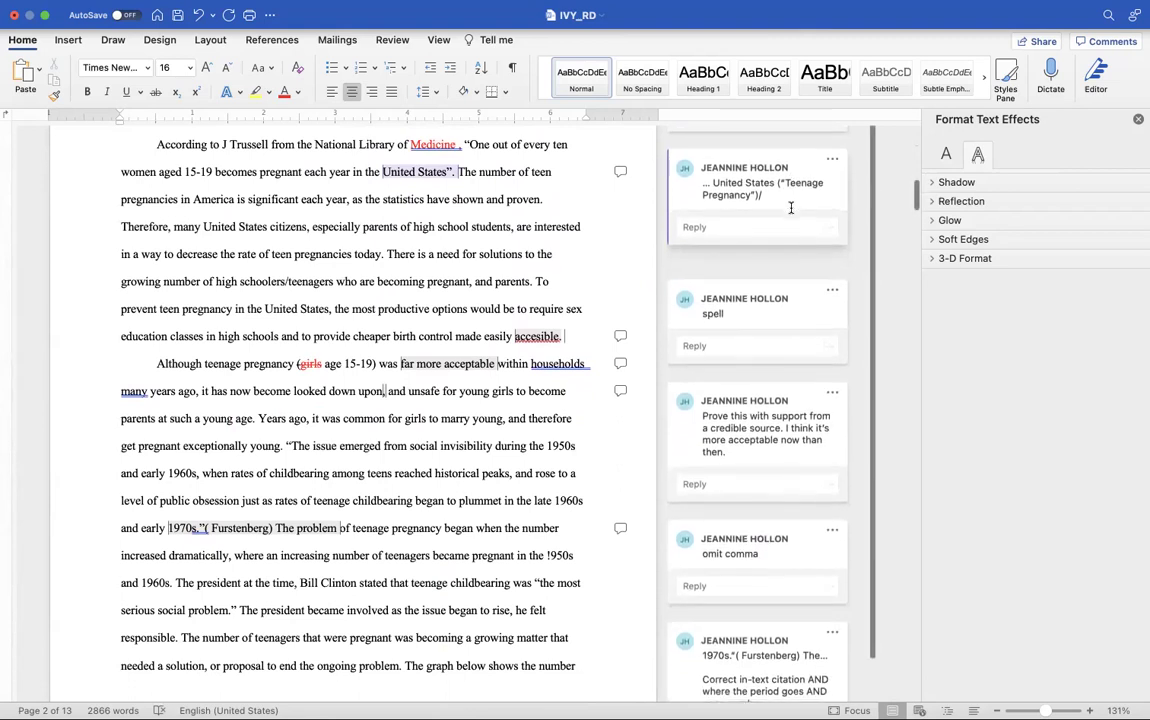
scroll(790, 208, "down", 1)
scroll(790, 208, "down", 2)
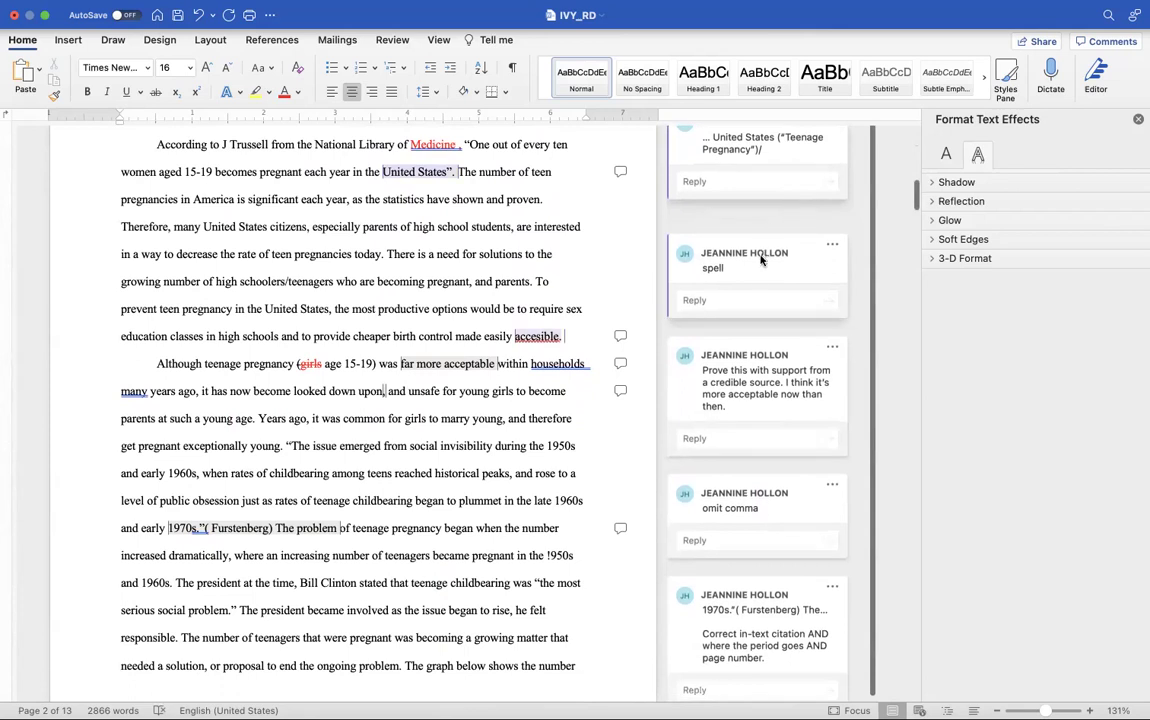
scroll(750, 270, "down", 3)
scroll(750, 270, "down", 3)
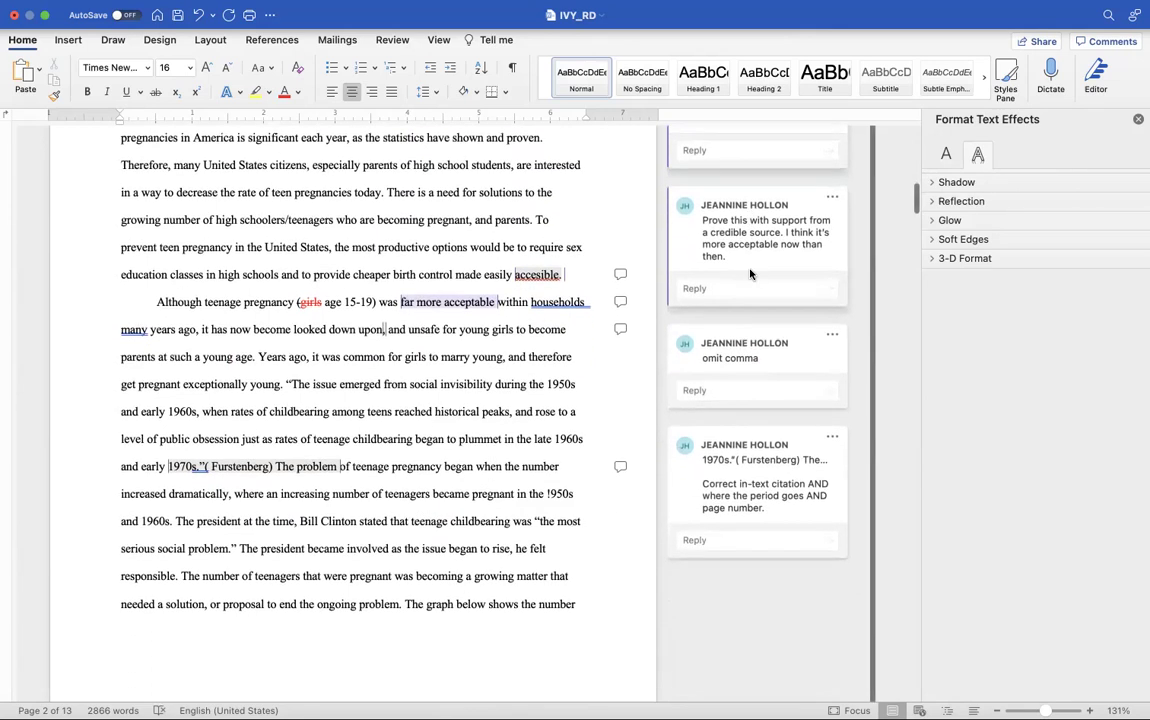
scroll(750, 273, "up", 2)
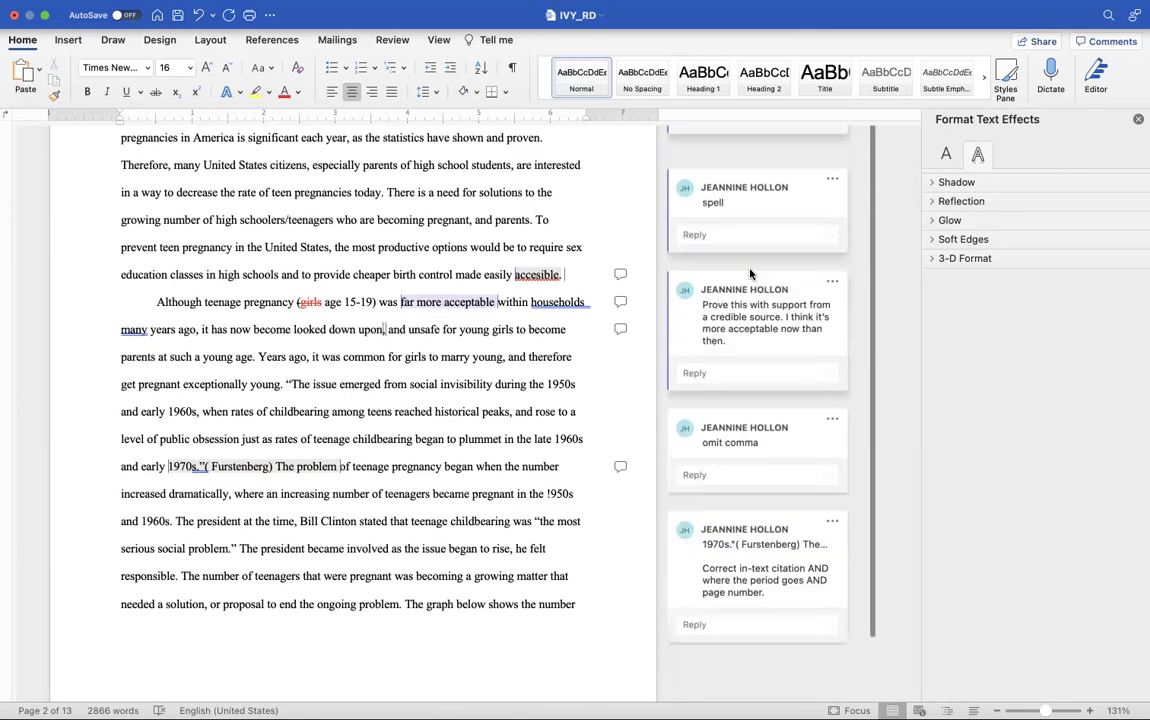
scroll(750, 271, "down", 2)
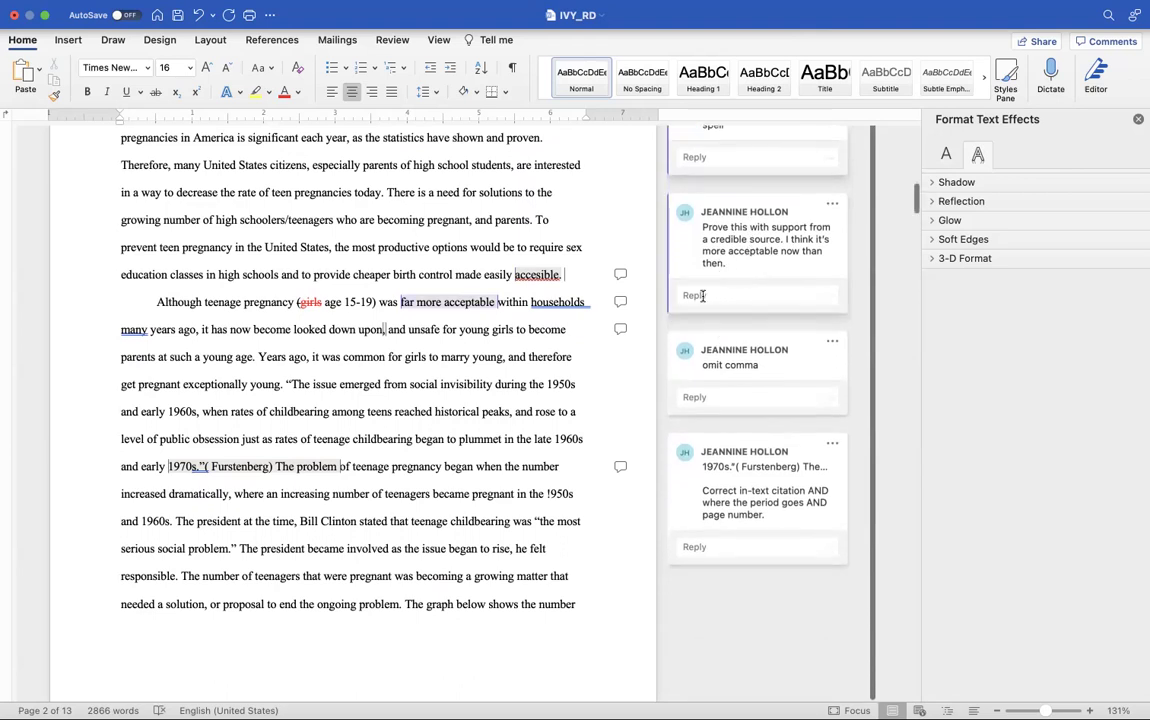
mouse_move(536, 272)
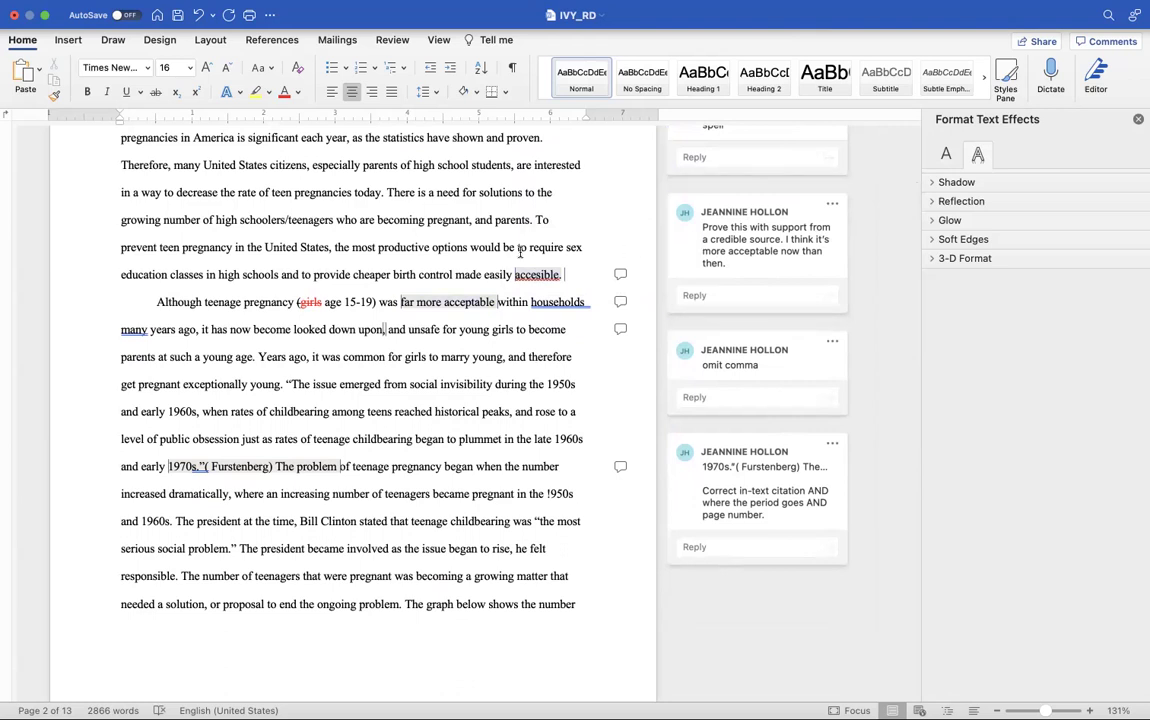
scroll(418, 185, "up", 4)
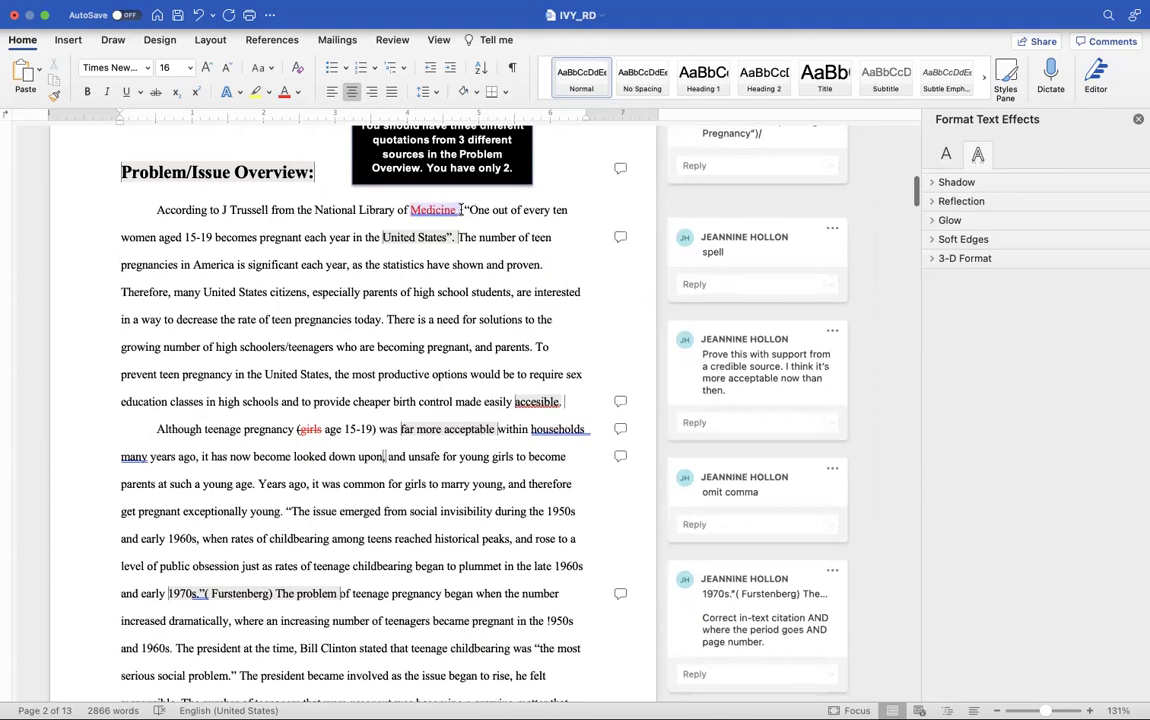
Step: Read the second Problem/Issue Overview paragraph alongside its comments on credible support, comma use and the in-text citation
scroll(461, 210, "down", 1)
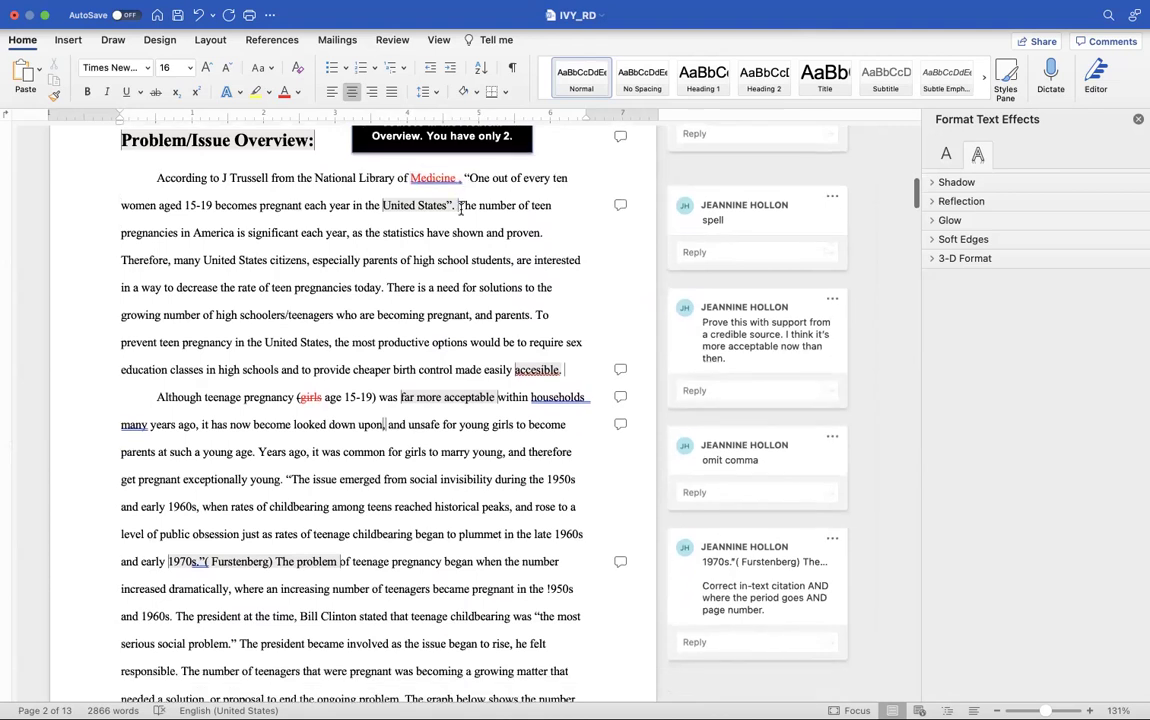
scroll(461, 210, "down", 3)
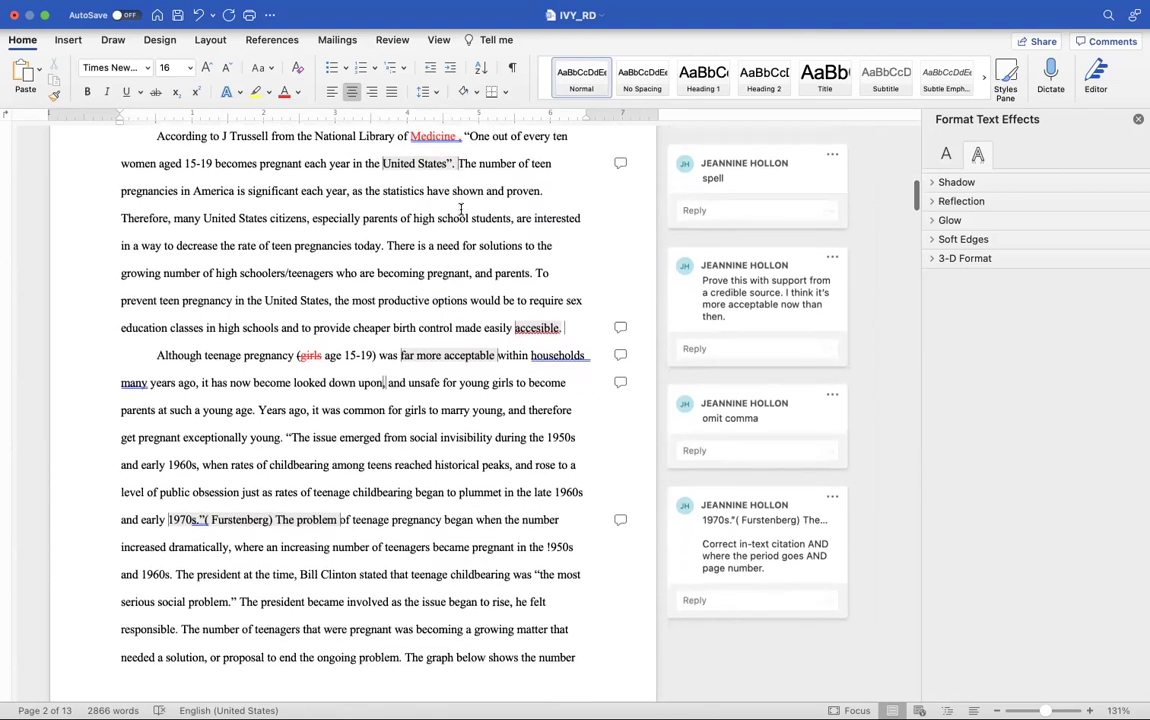
scroll(461, 210, "down", 1)
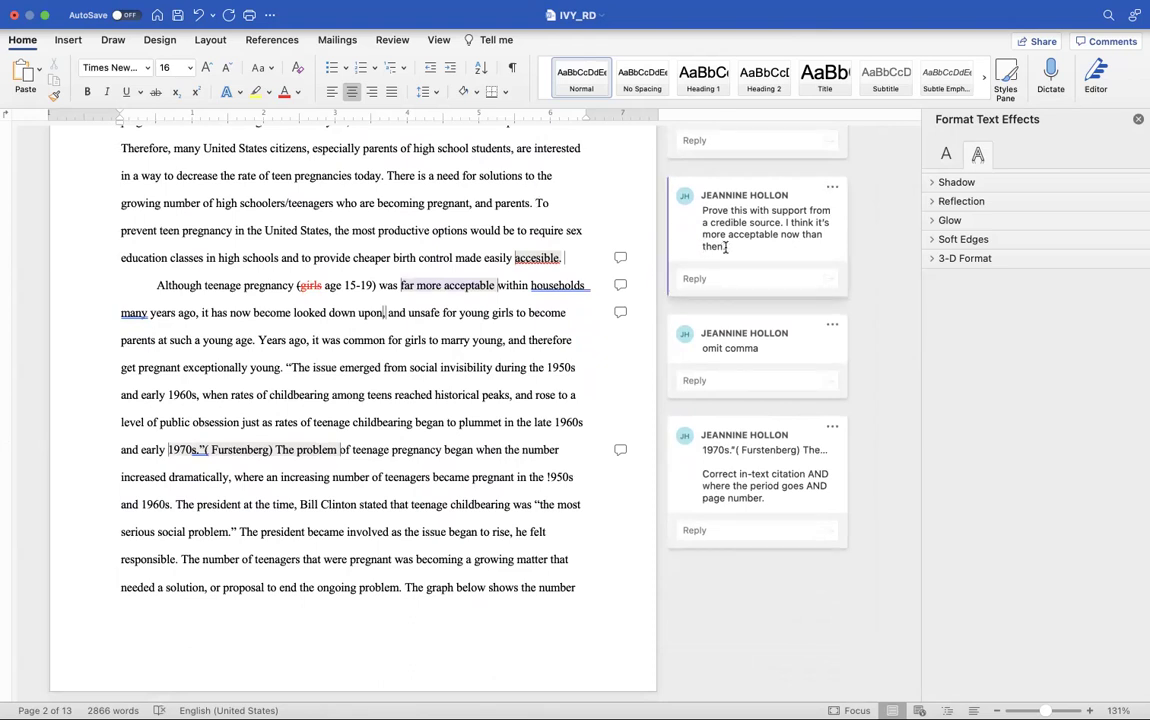
scroll(720, 248, "down", 3)
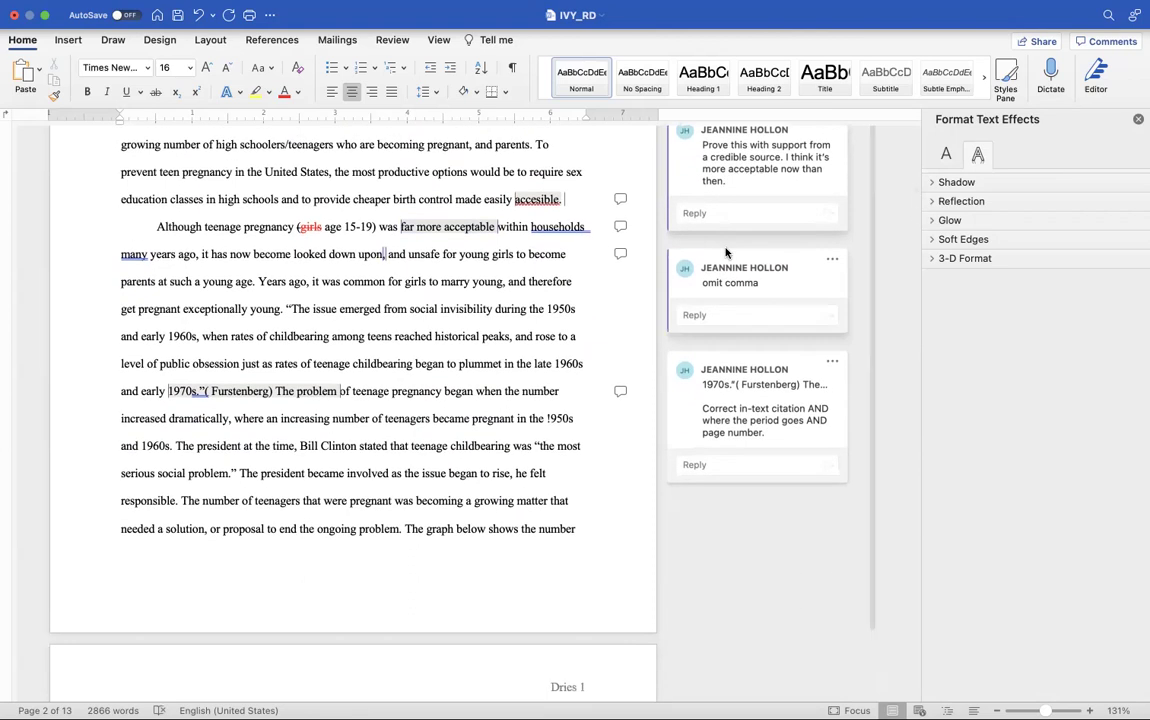
scroll(729, 255, "down", 3)
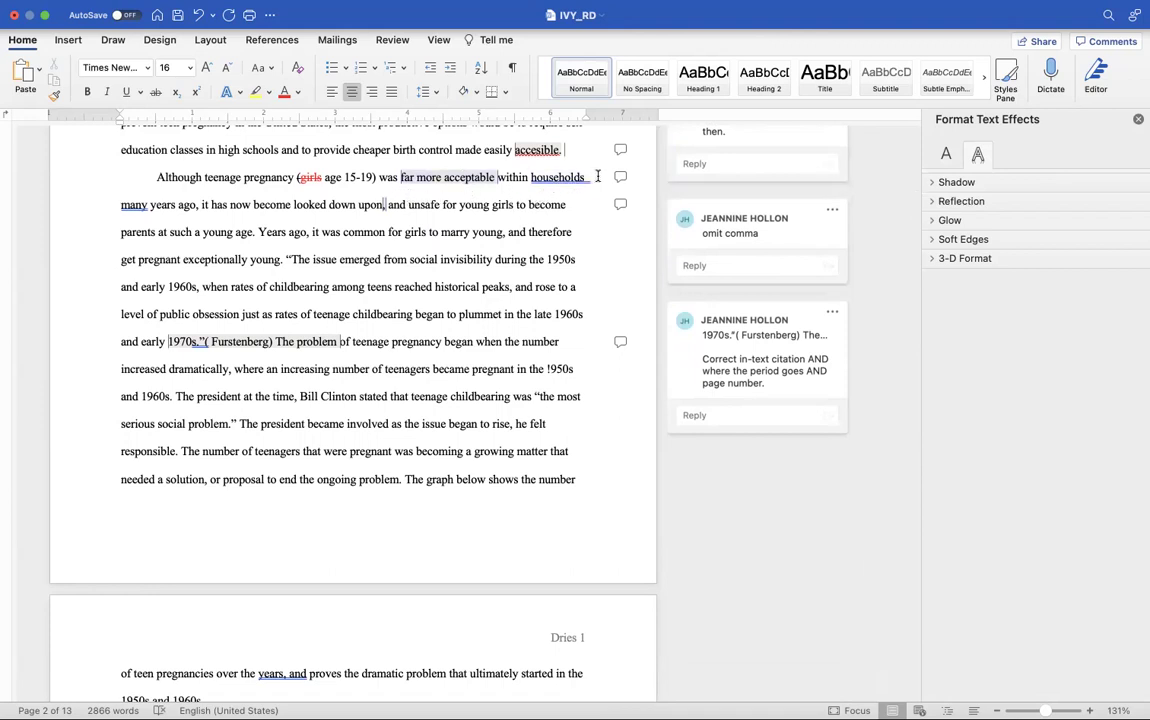
scroll(597, 176, "down", 1)
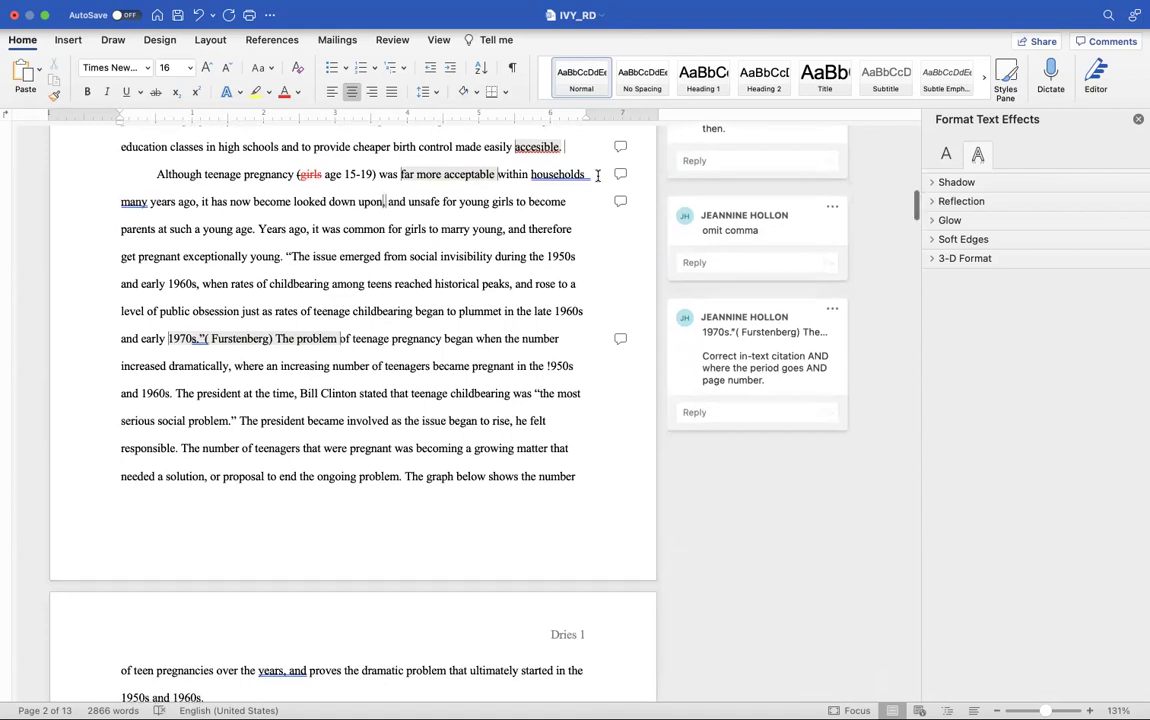
scroll(597, 176, "down", 2)
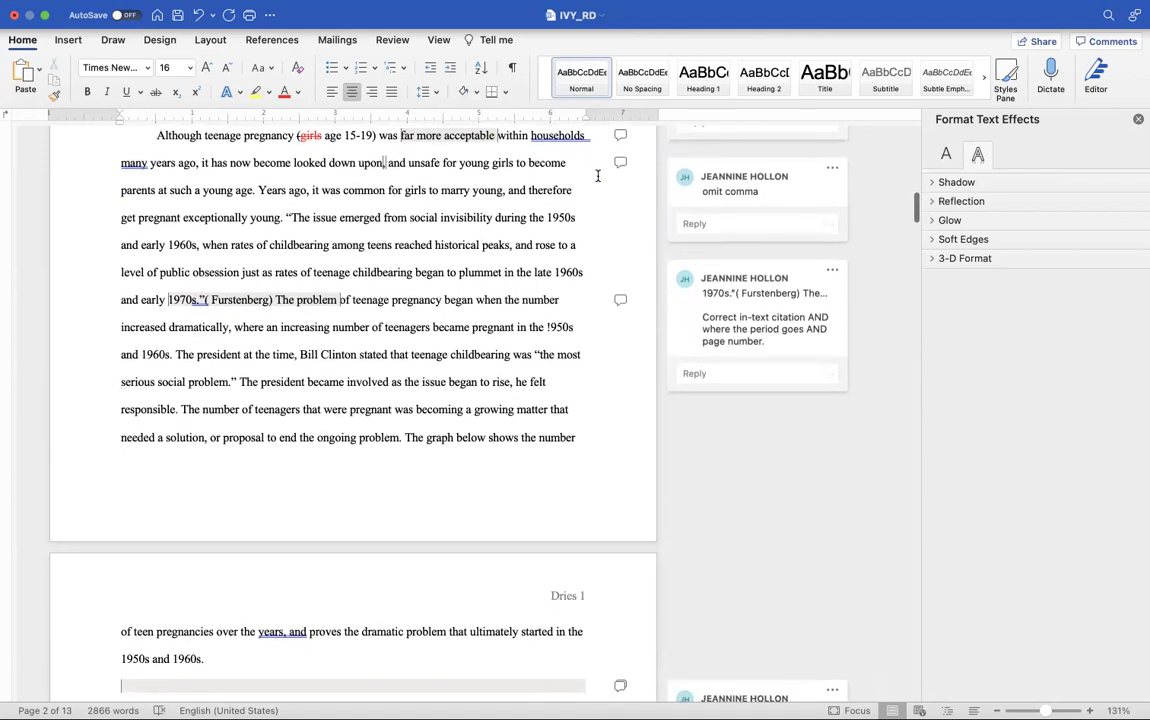
scroll(597, 176, "up", 2)
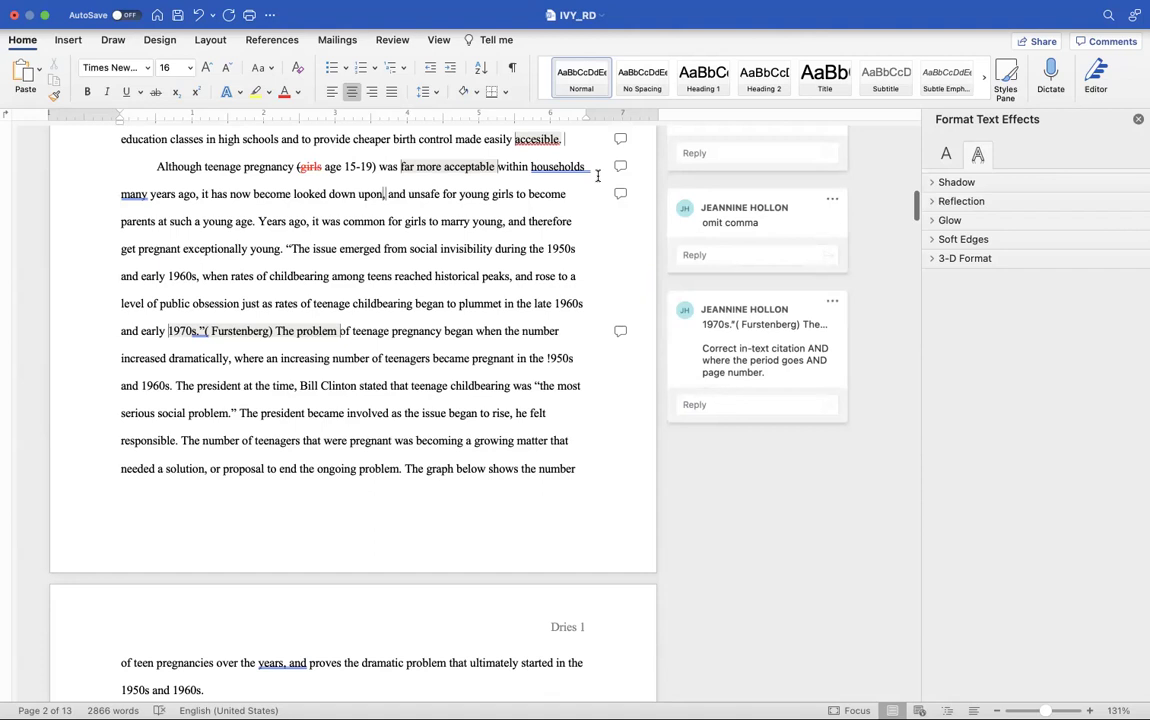
scroll(678, 240, "down", 5)
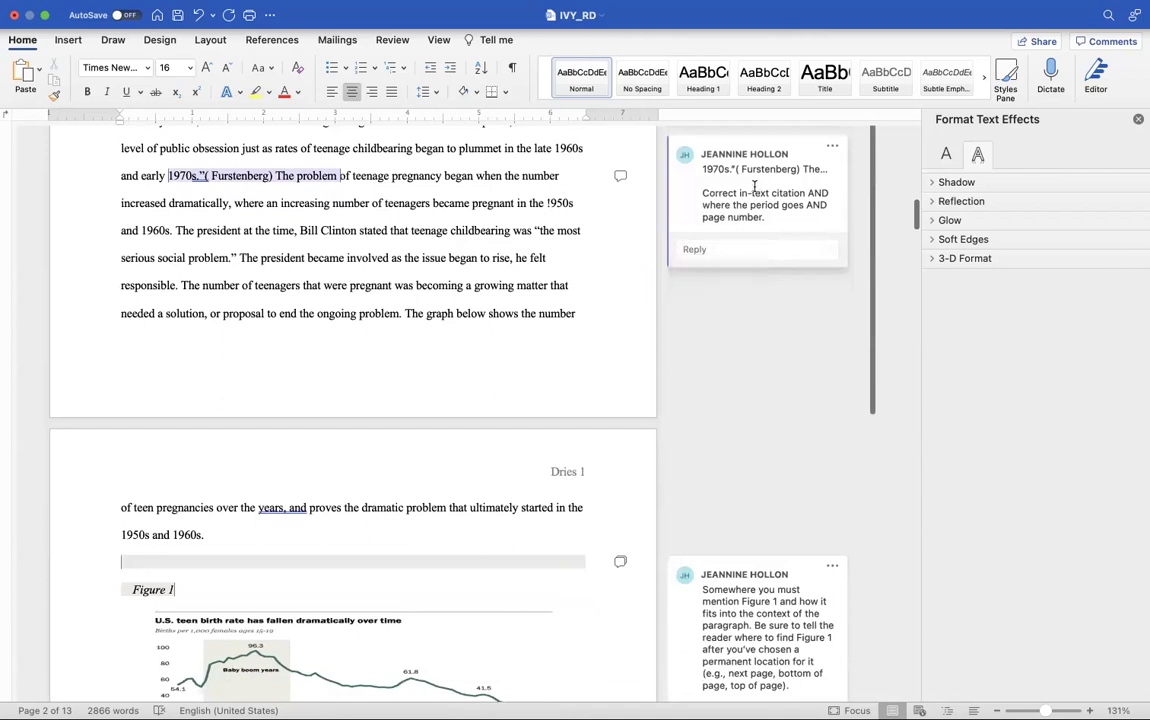
Step: Examine the comments on correcting the in-text citation and proving the "far more acceptable" claim with a credible source
left_click_drag(752, 169, 722, 166)
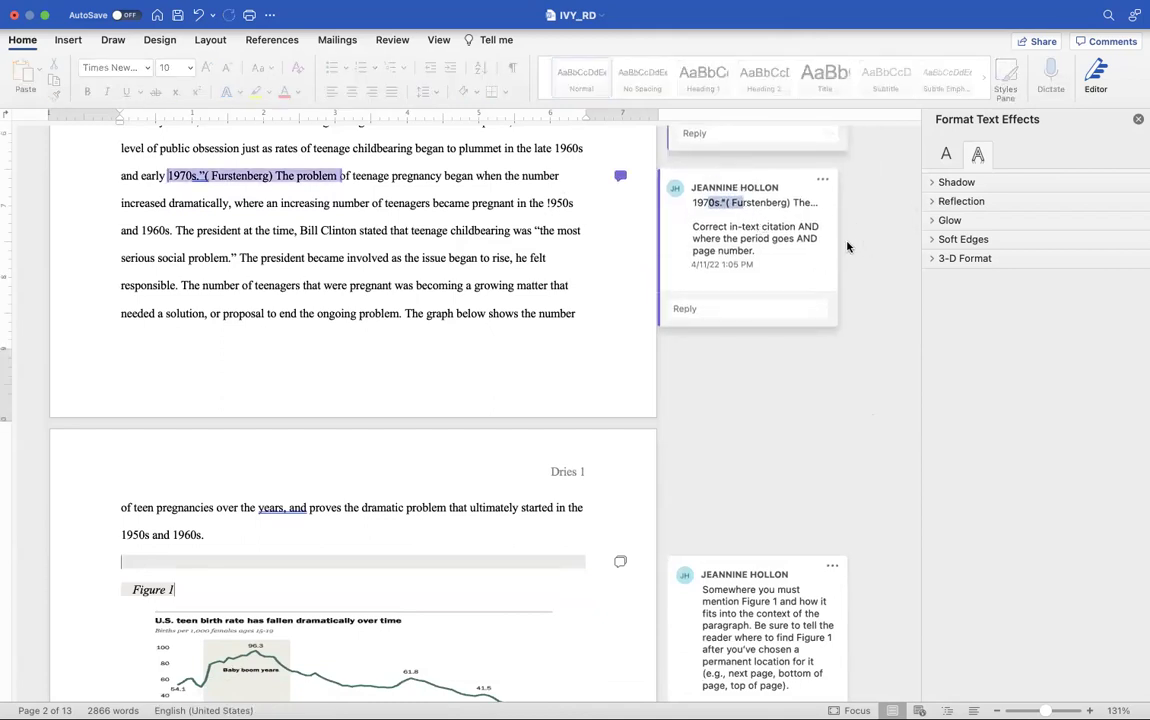
left_click(760, 225)
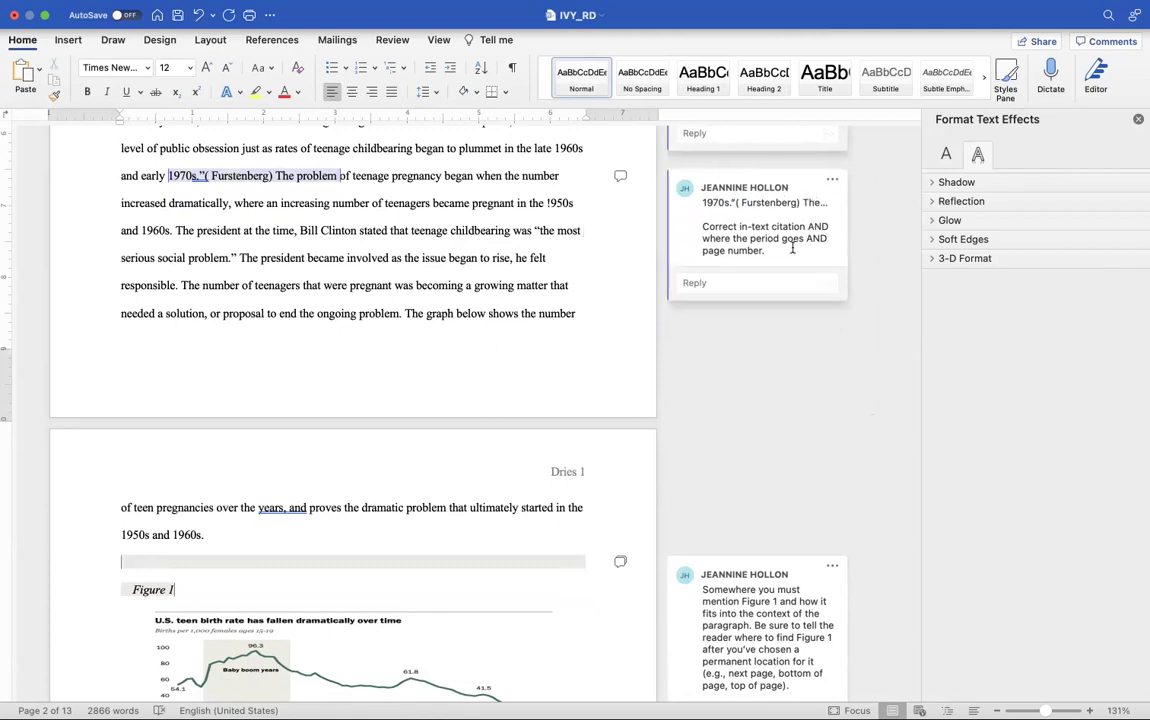
scroll(791, 244, "down", 1)
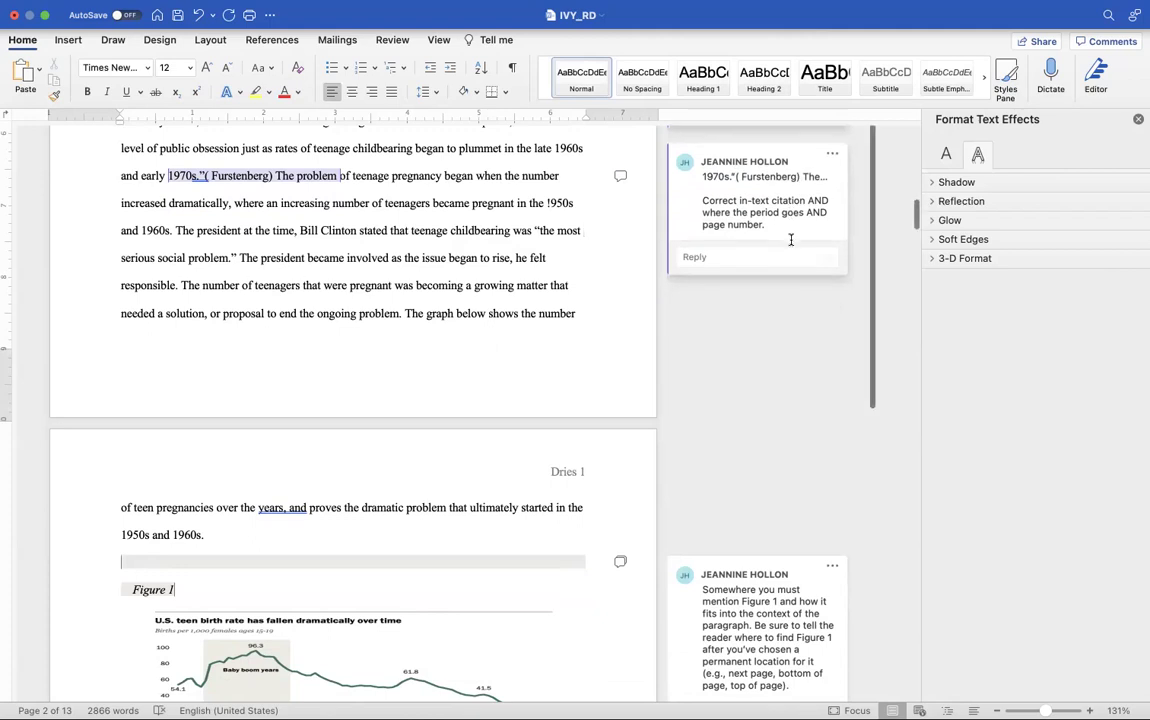
scroll(791, 244, "down", 2)
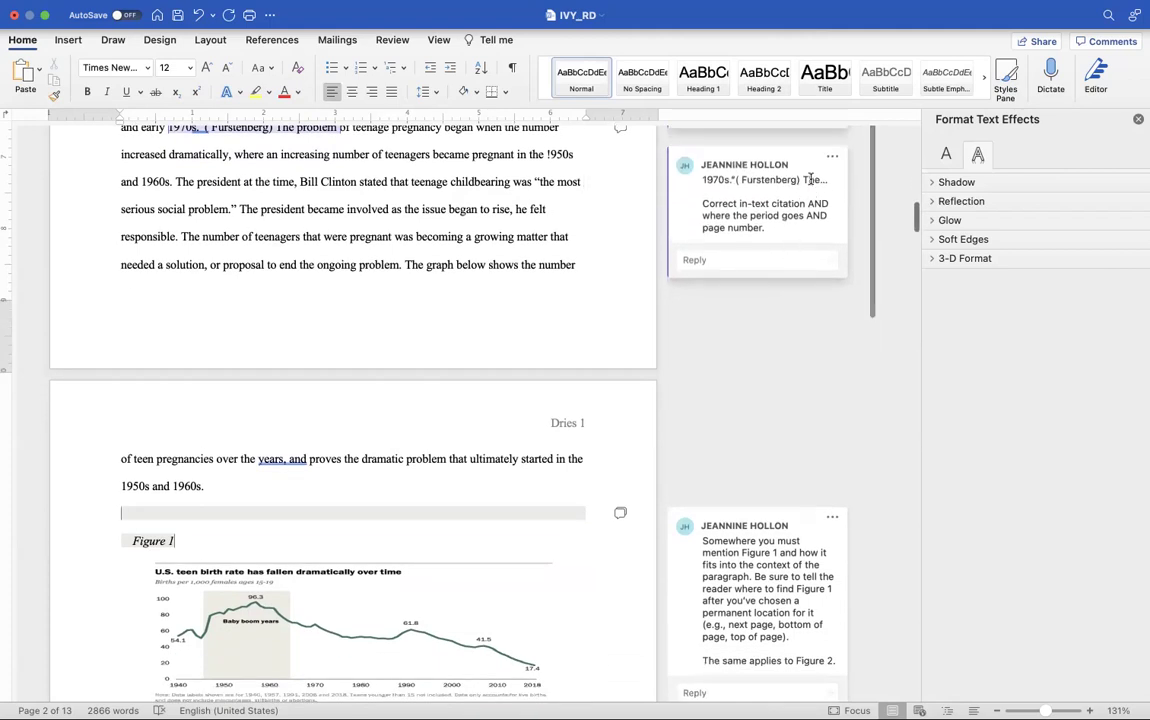
left_click(800, 182)
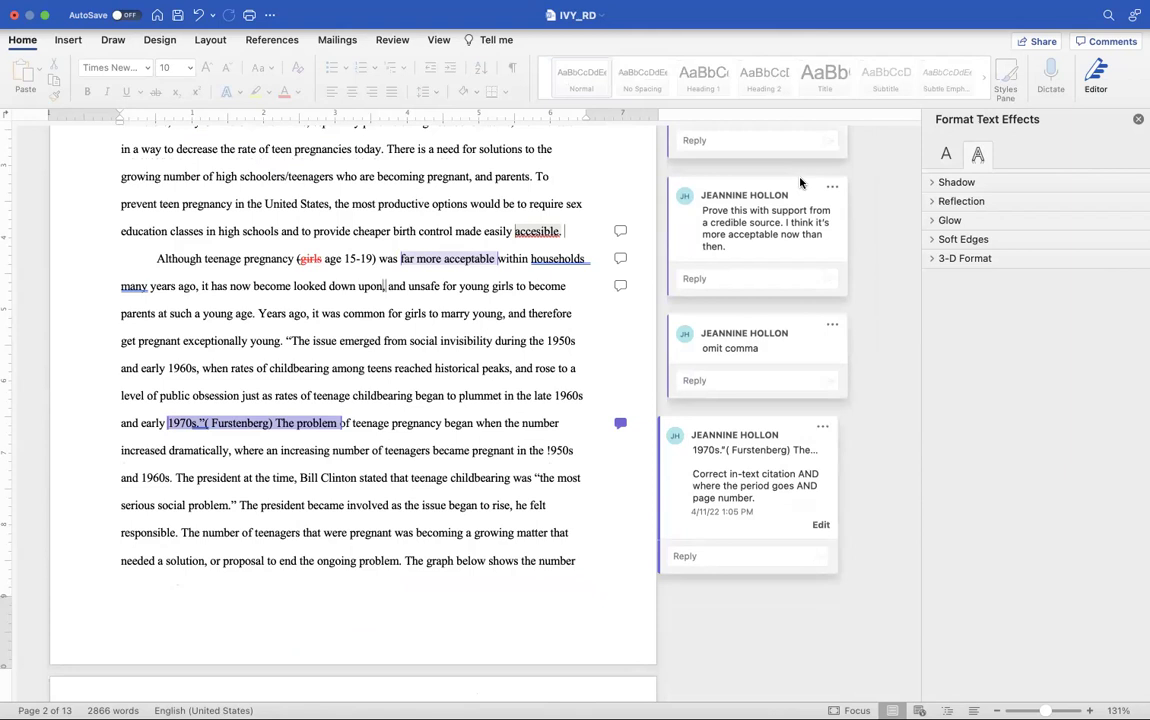
left_click(801, 188)
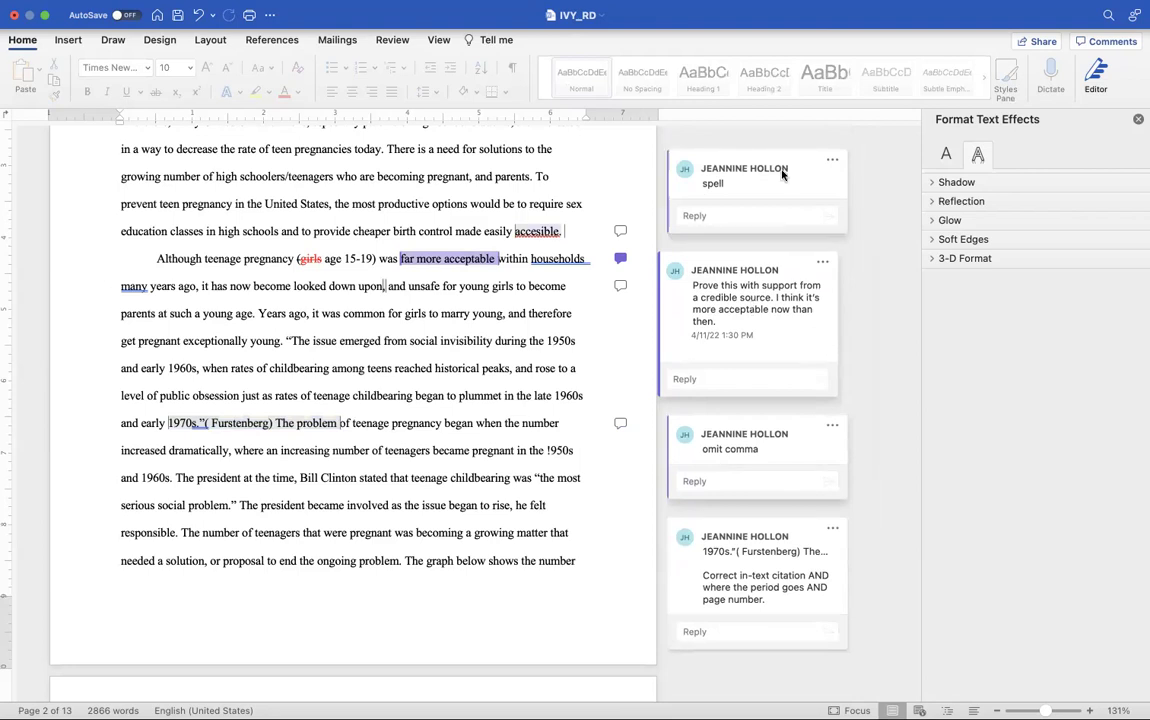
scroll(756, 280, "down", 2)
scroll(756, 283, "down", 6)
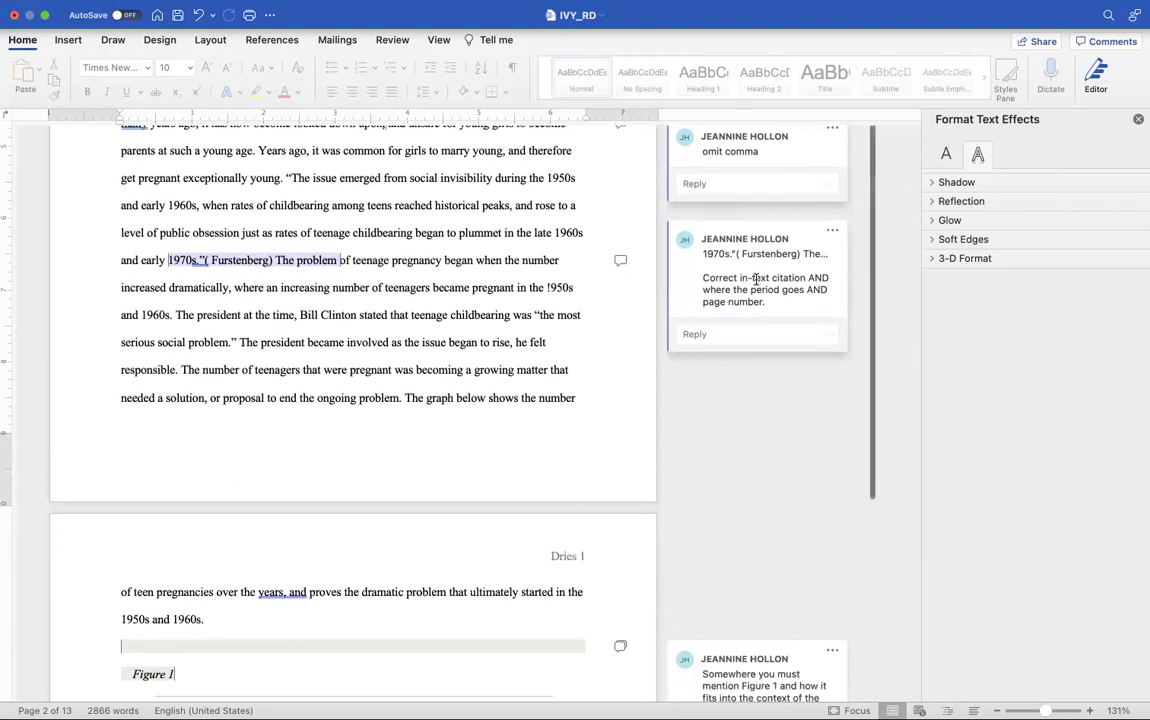
Step: Edit the in-text citation comment to add a period after the parenthetical citation in its sample text
left_click(800, 253)
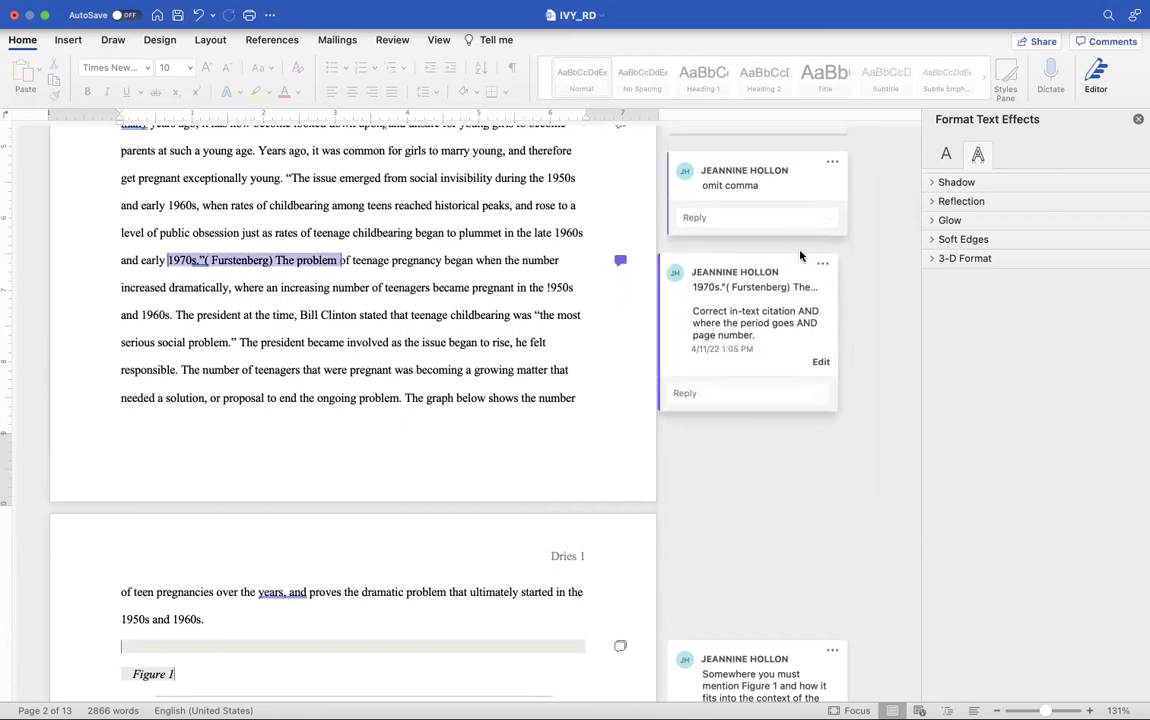
left_click(820, 361)
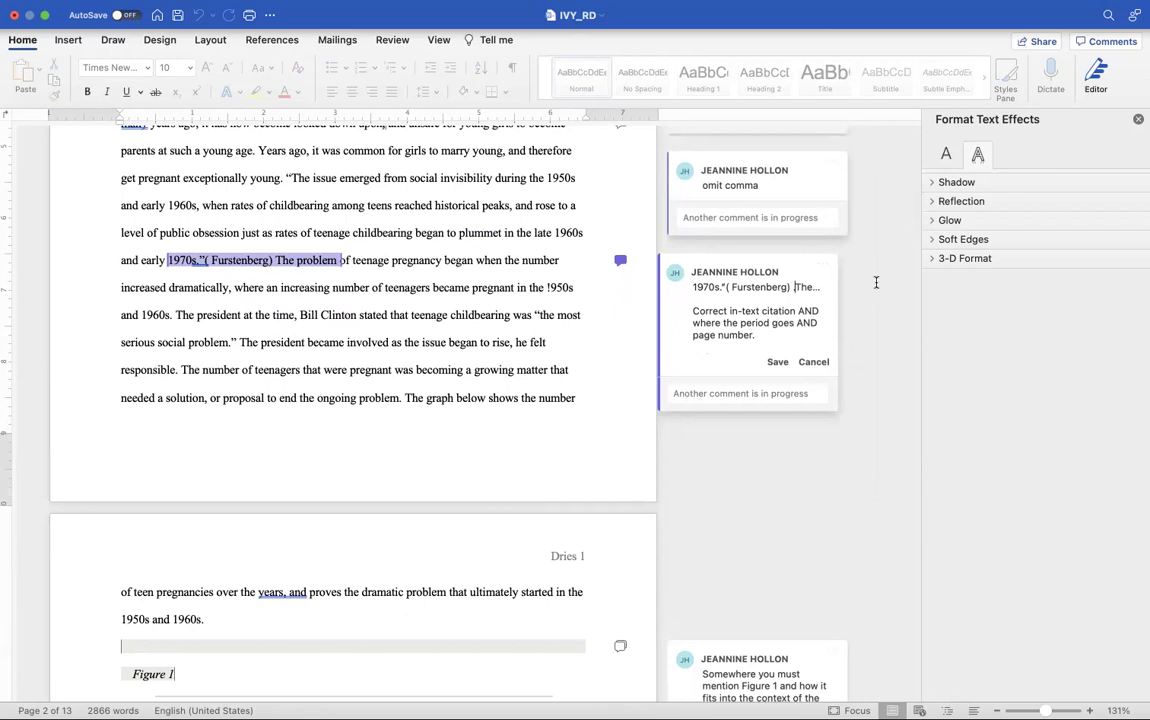
left_click(792, 286)
type("..")
key("BackSpace")
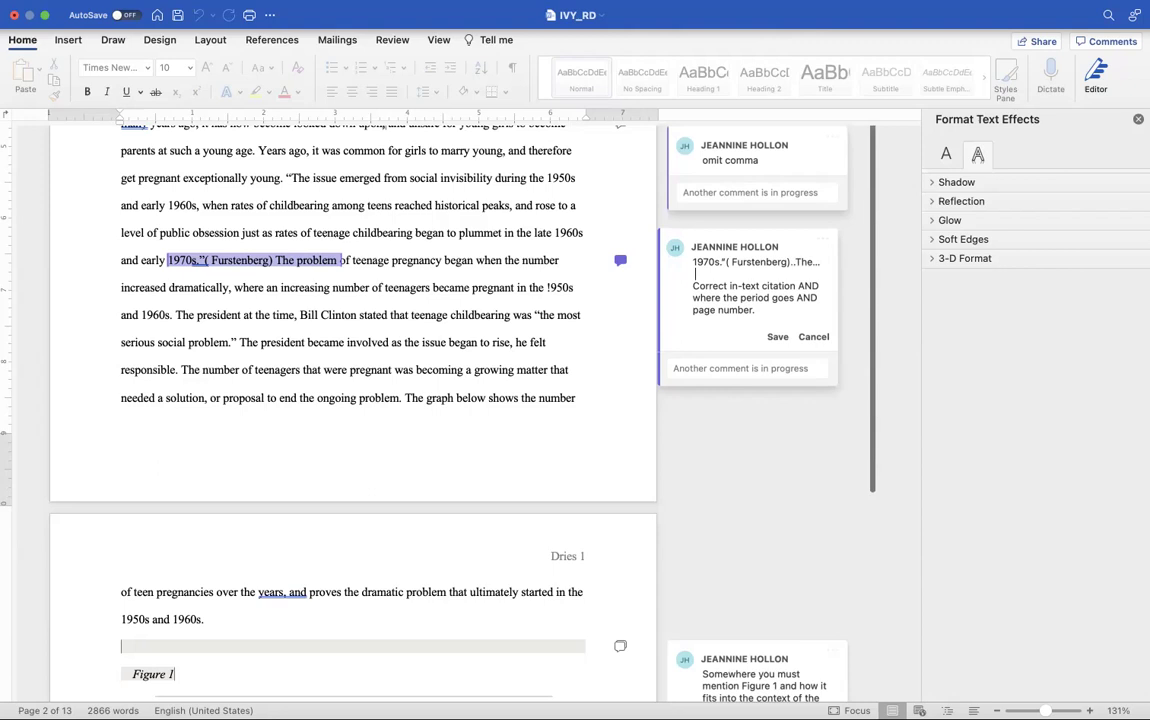
Step: Review the comments on mentioning, placing, stretching and sourcing Figure 1, and check the Problem/Issue Overview pages around it
scroll(400, 400, "down", 3)
scroll(774, 420, "down", 3)
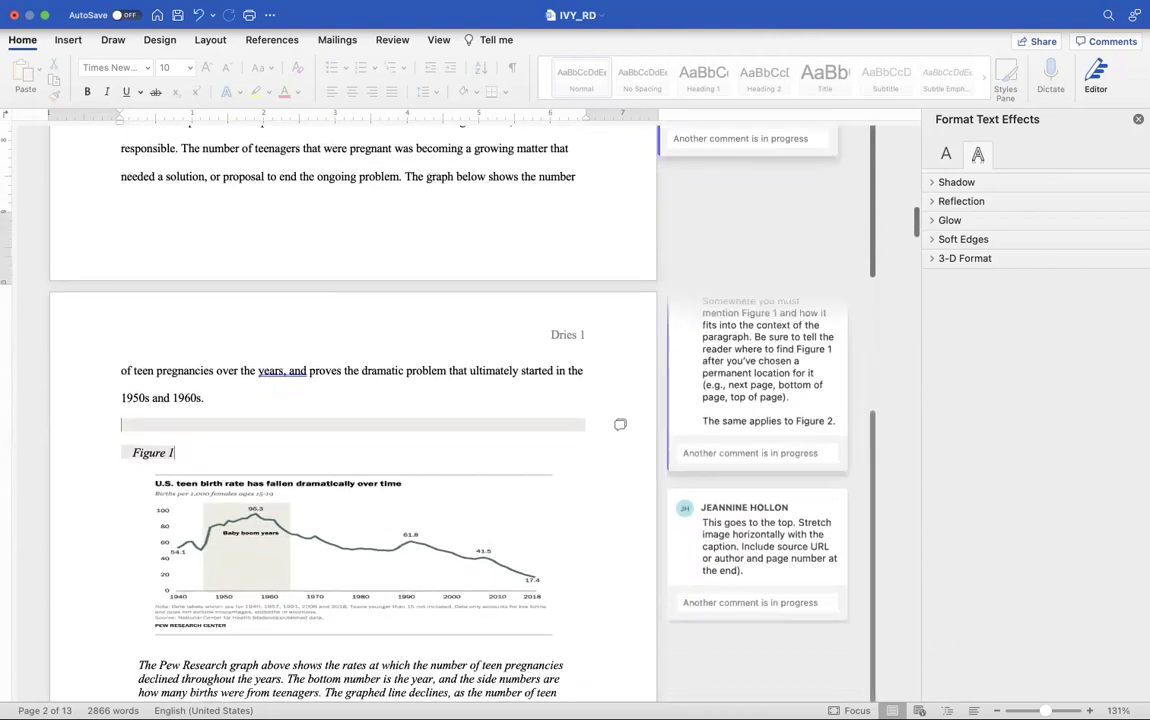
scroll(507, 521, "down", 5)
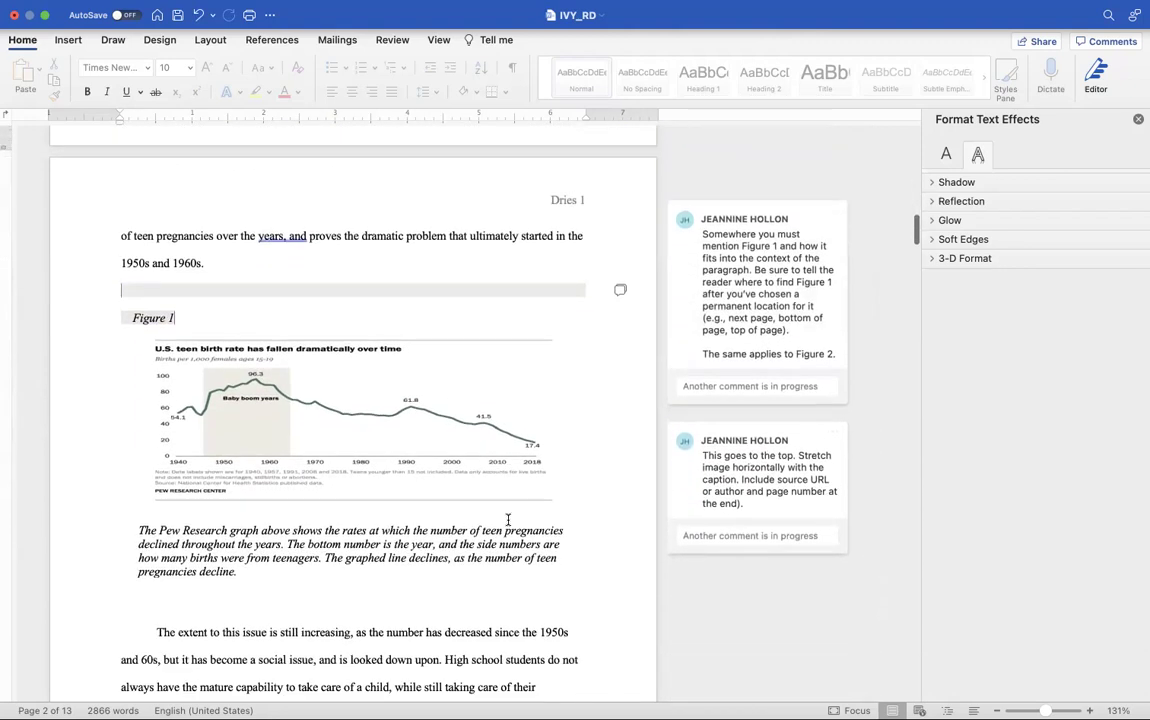
scroll(508, 520, "up", 3)
scroll(508, 520, "up", 1)
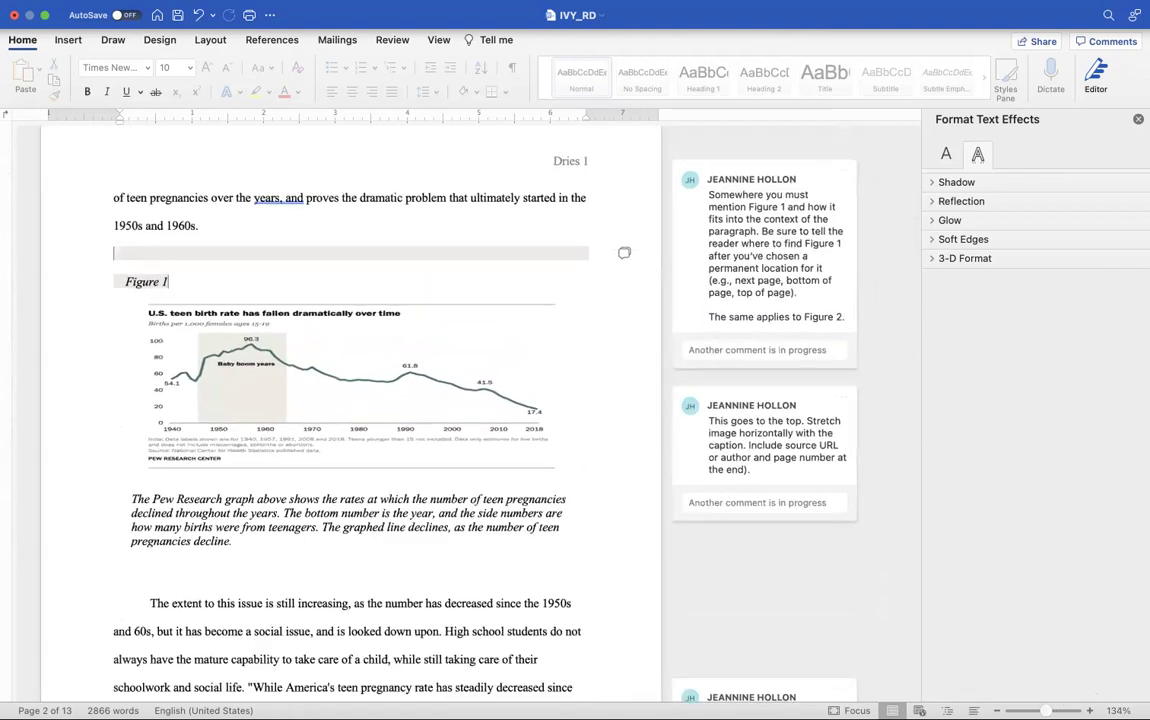
scroll(468, 410, "up", 3)
scroll(468, 410, "down", 10)
scroll(468, 410, "up", 5)
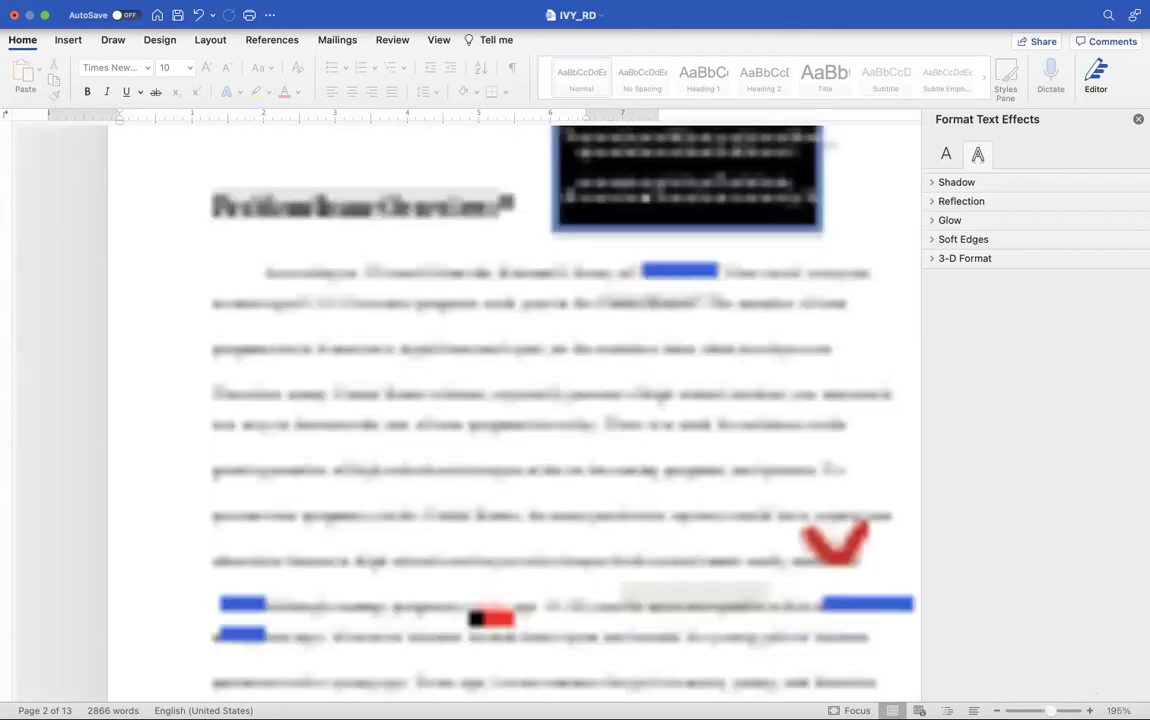
scroll(468, 410, "down", 8)
scroll(984, 692, "up", 5)
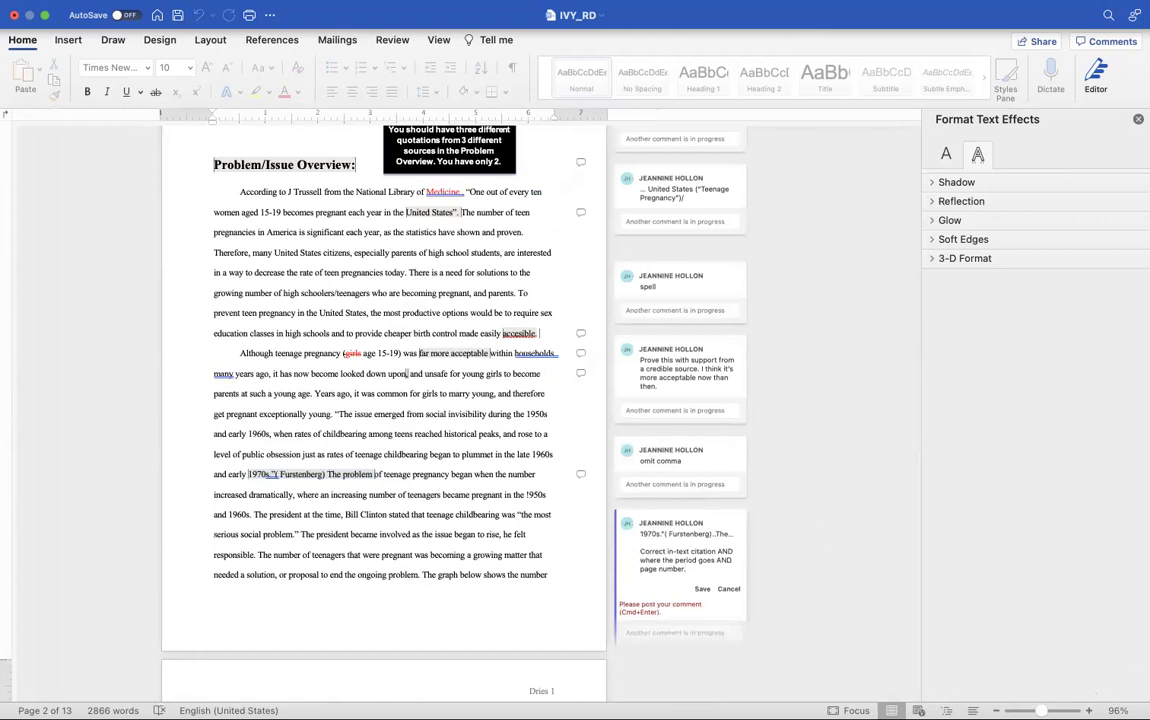
scroll(551, 568, "up", 5)
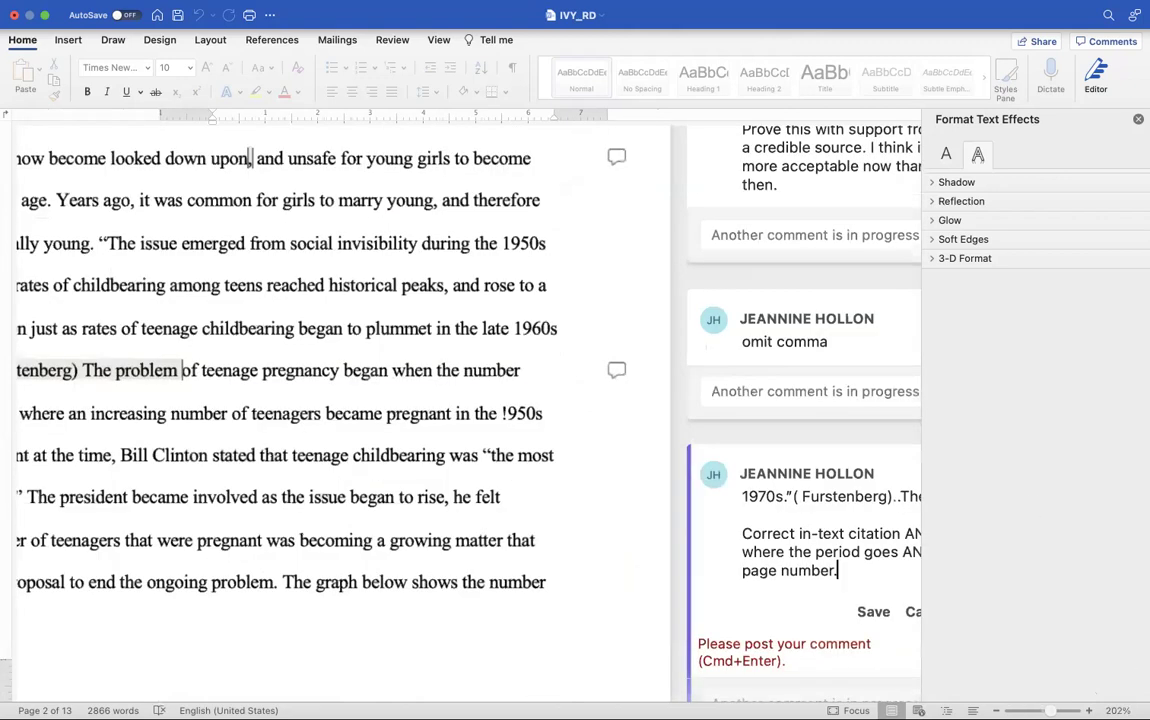
scroll(755, 602, "up", 2)
scroll(759, 604, "up", 10)
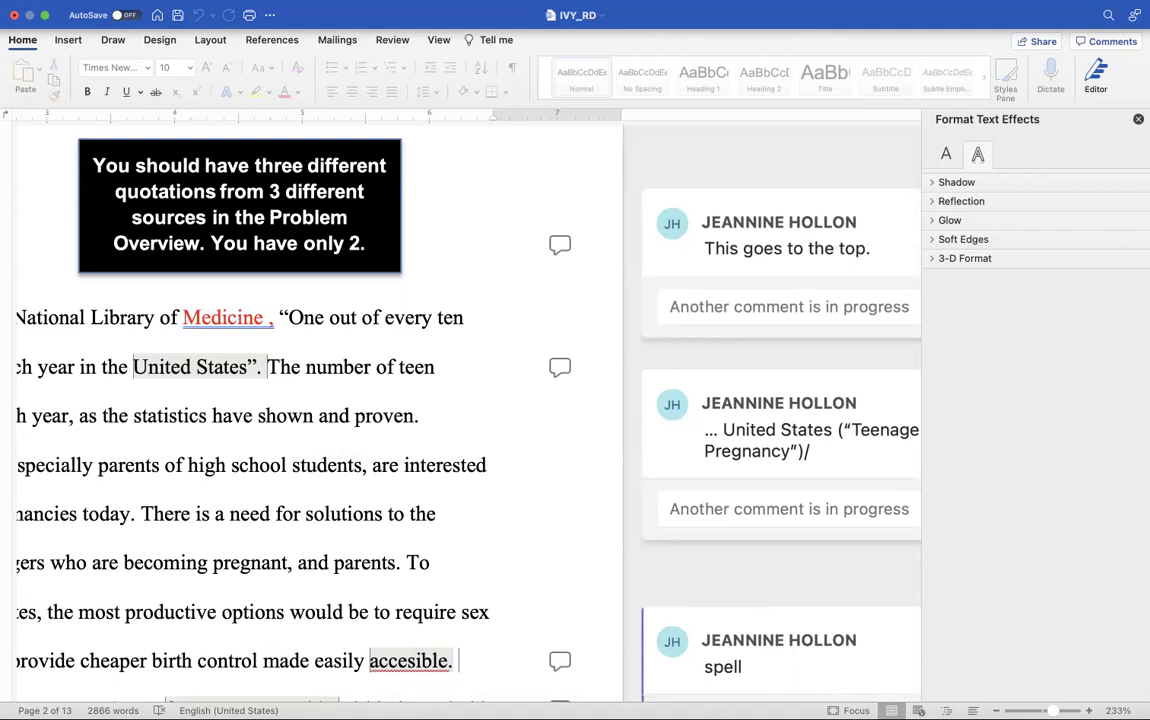
scroll(627, 450, "down", 5)
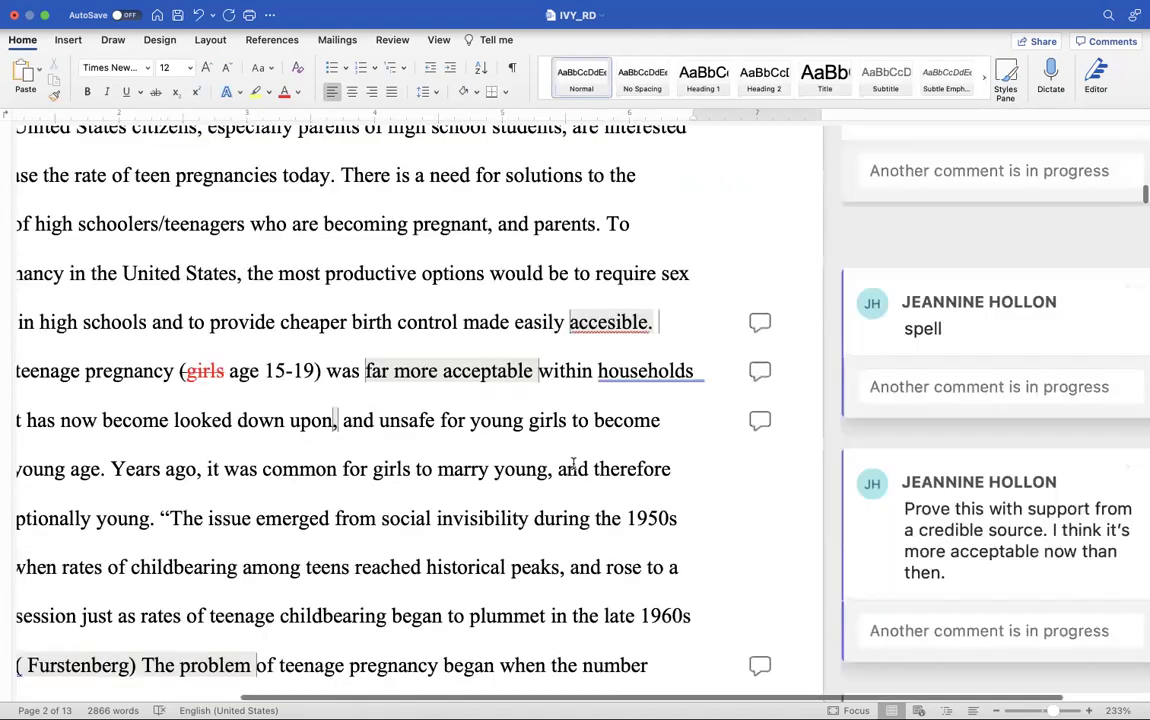
scroll(573, 463, "down", 2)
scroll(573, 463, "down", 15)
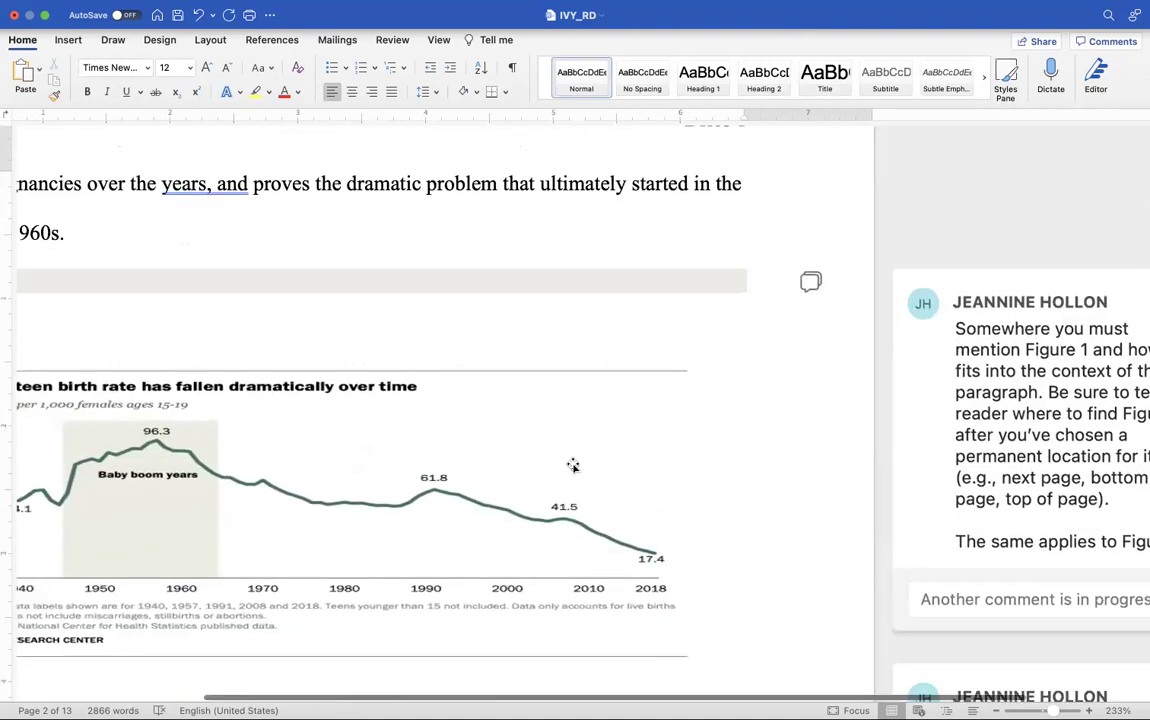
Step: Open the title page header for editing and select the surname and page number text
scroll(573, 465, "up", 10)
scroll(508, 411, "up", 10)
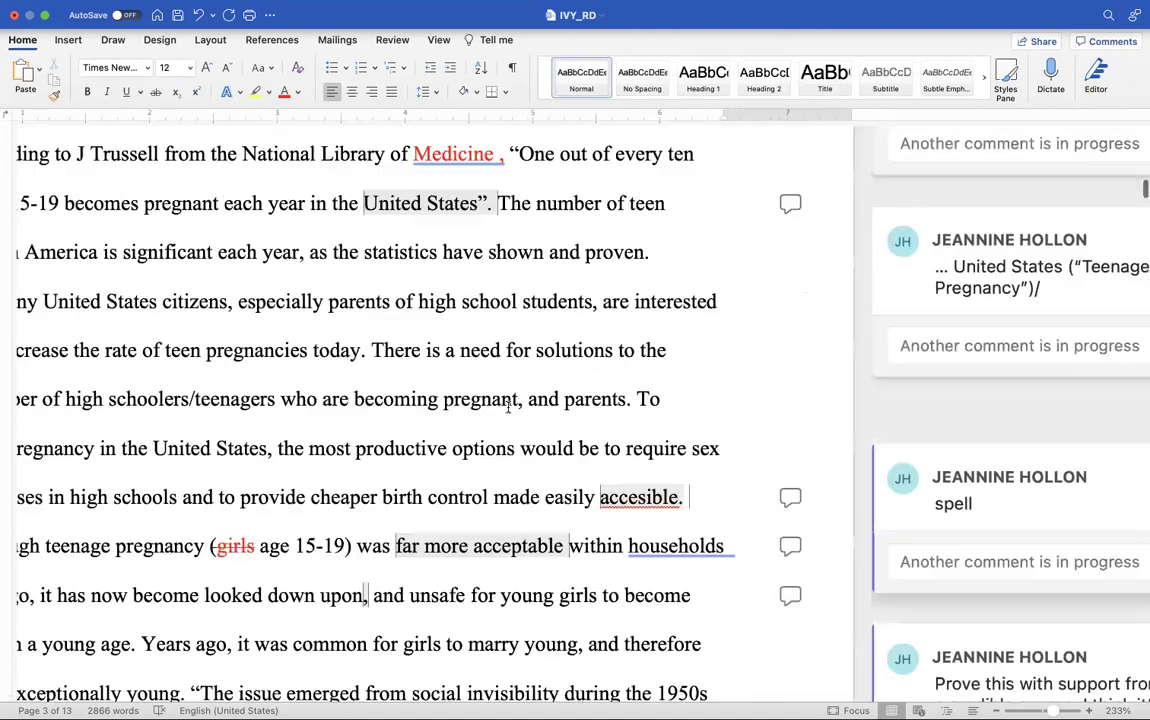
scroll(508, 407, "up", 15)
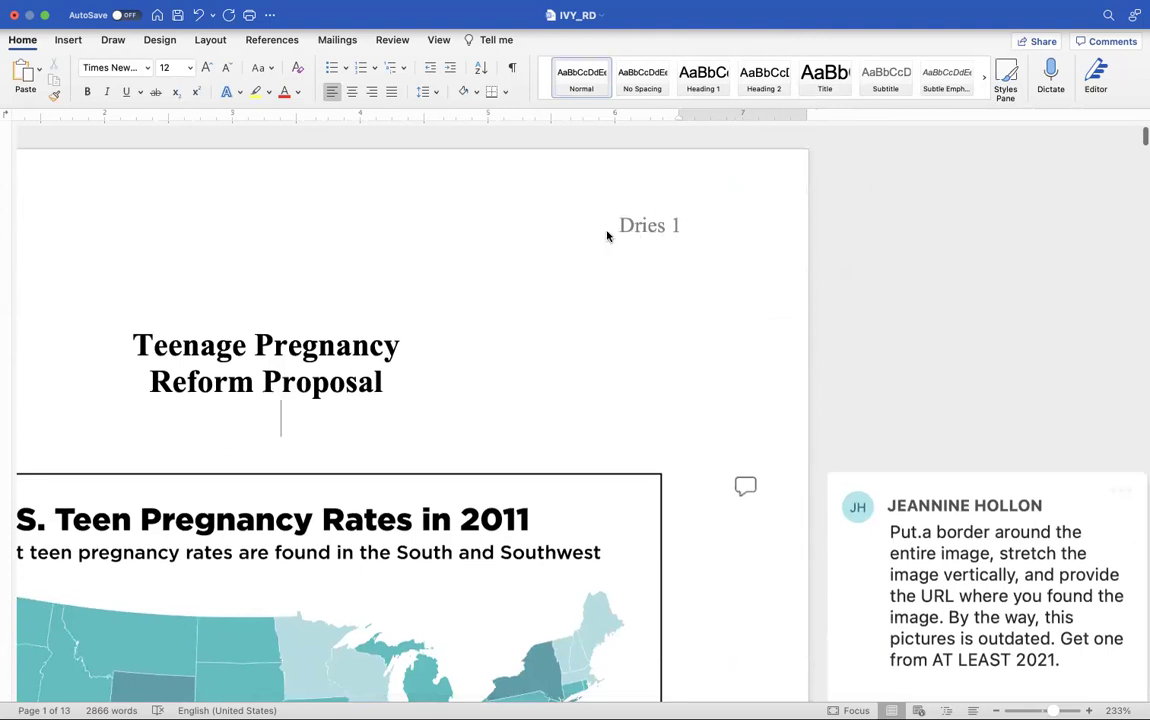
double_click(661, 228)
left_click_drag(621, 224, 690, 230)
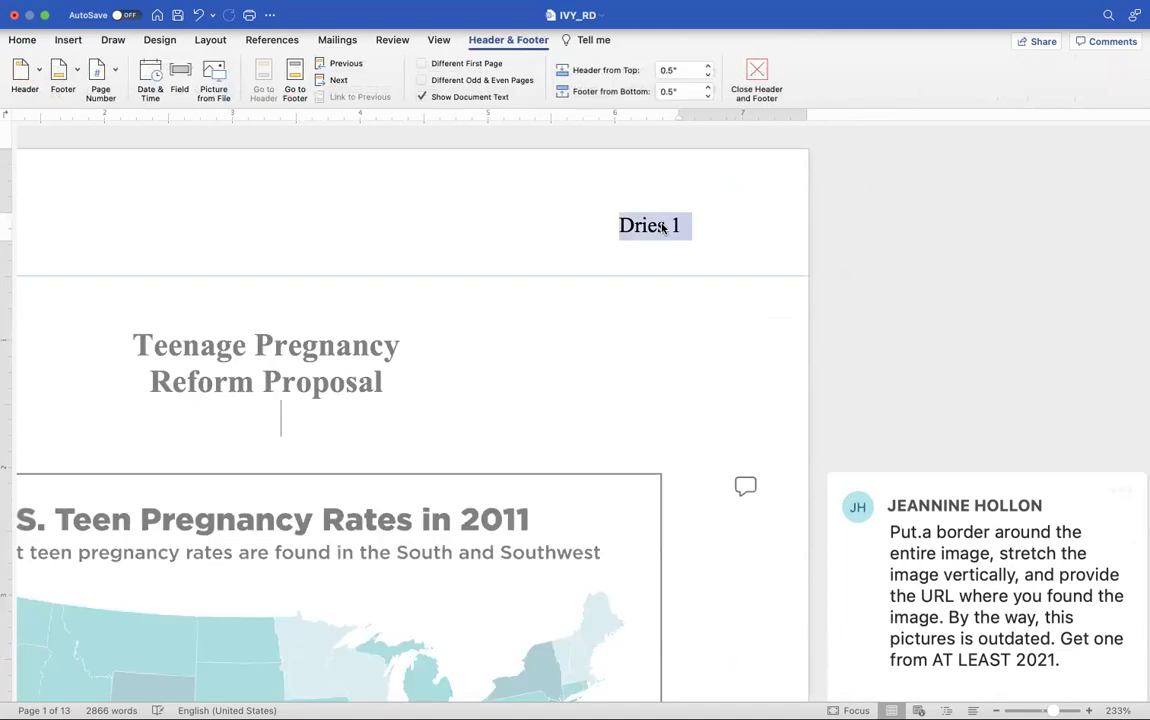
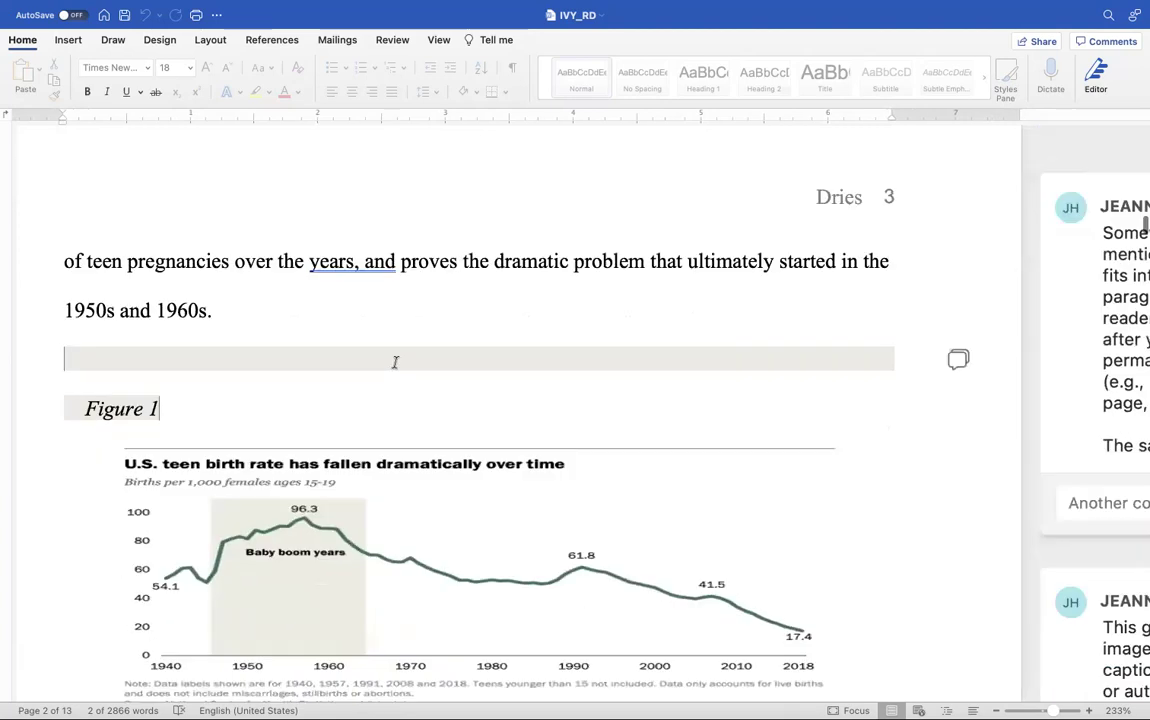
Step: Look over Figure 1, its caption and the paragraph below it on page 3
scroll(395, 363, "up", 3)
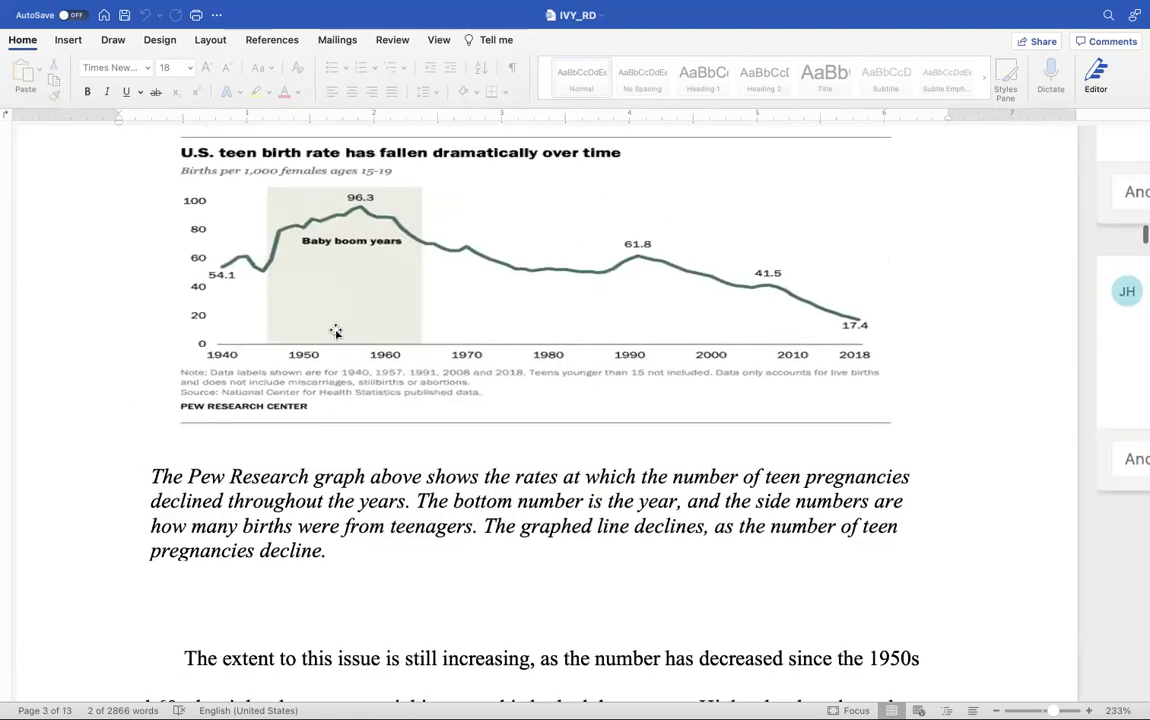
scroll(534, 239, "down", 2)
scroll(534, 239, "down", 4)
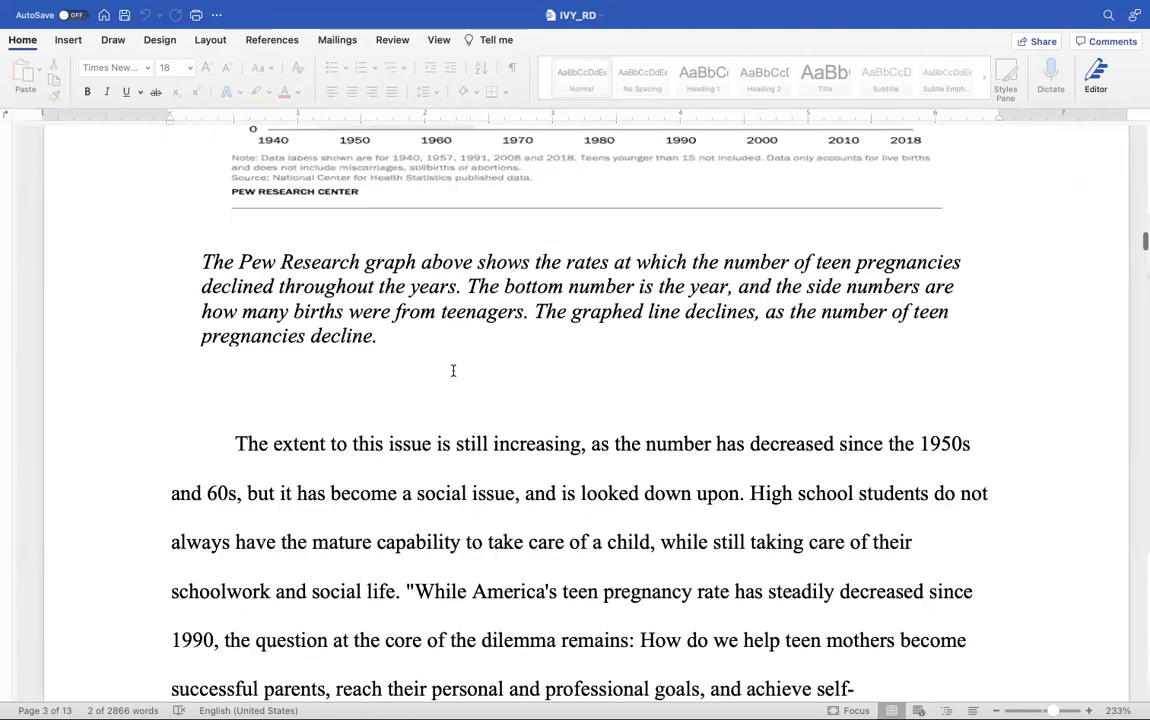
scroll(344, 458, "down", 2)
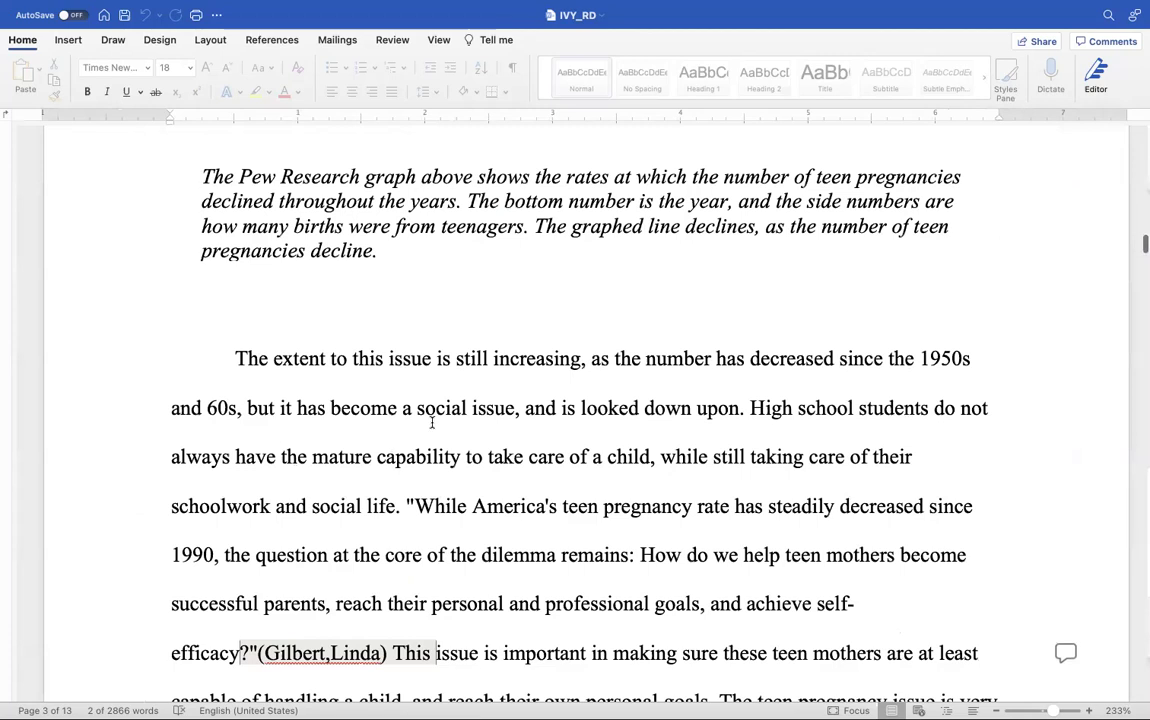
left_click(457, 362)
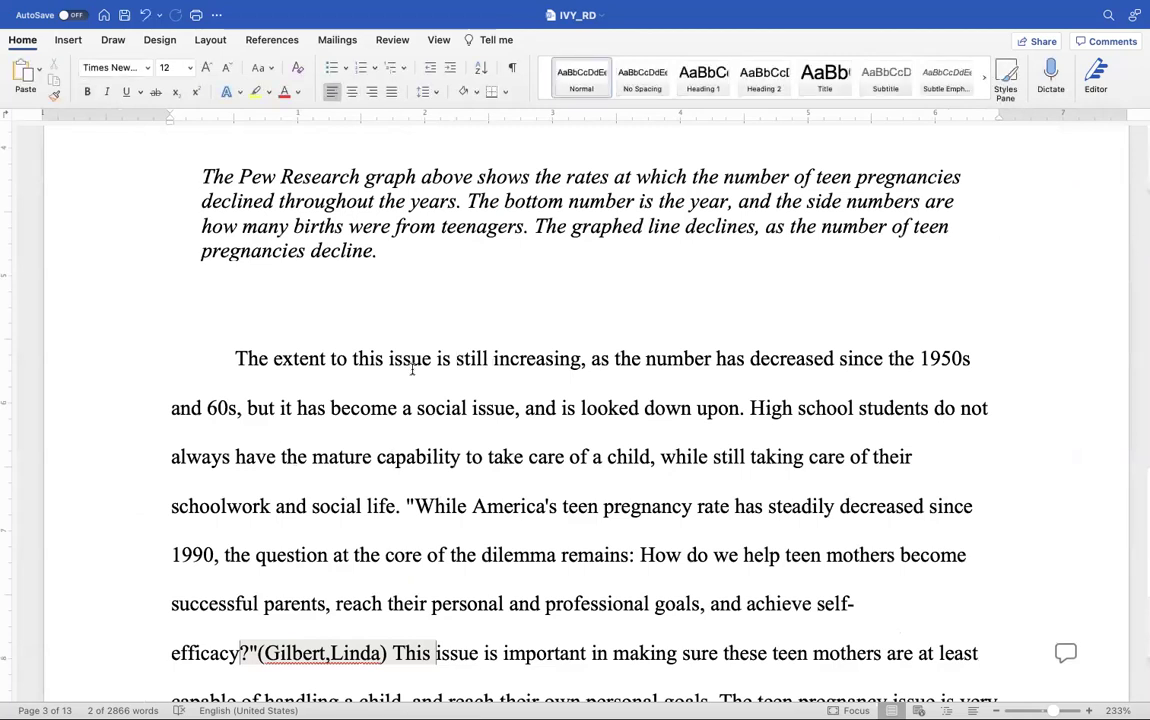
scroll(617, 460, "up", 6)
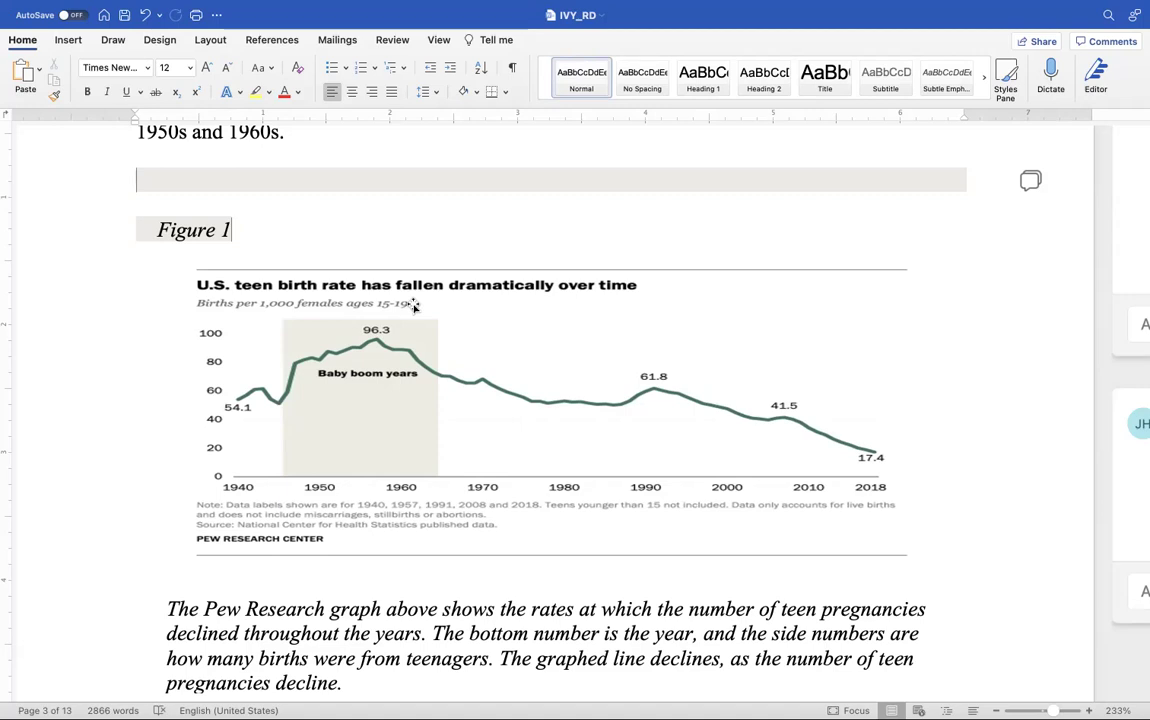
scroll(489, 305, "down", 5)
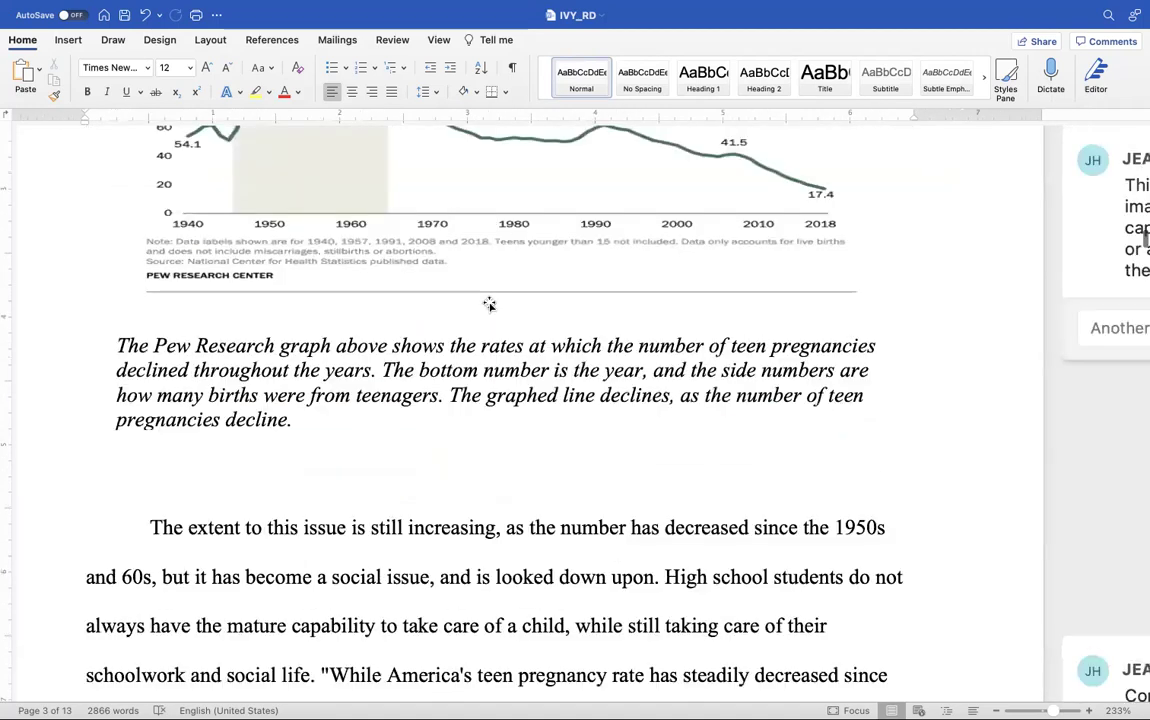
scroll(489, 304, "down", 3)
scroll(489, 303, "up", 2)
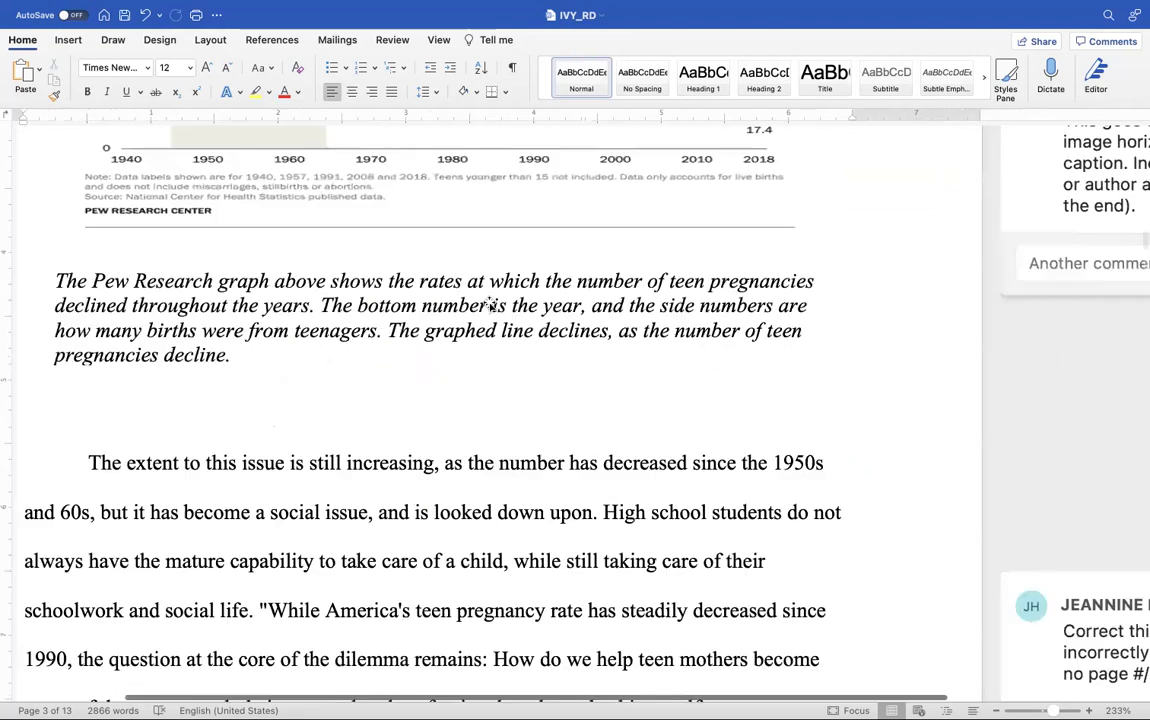
Step: Examine the comment on moving and stretching the Figure 1 image with its caption and including the source at the end
scroll(489, 305, "up", 4)
scroll(489, 305, "right", 5)
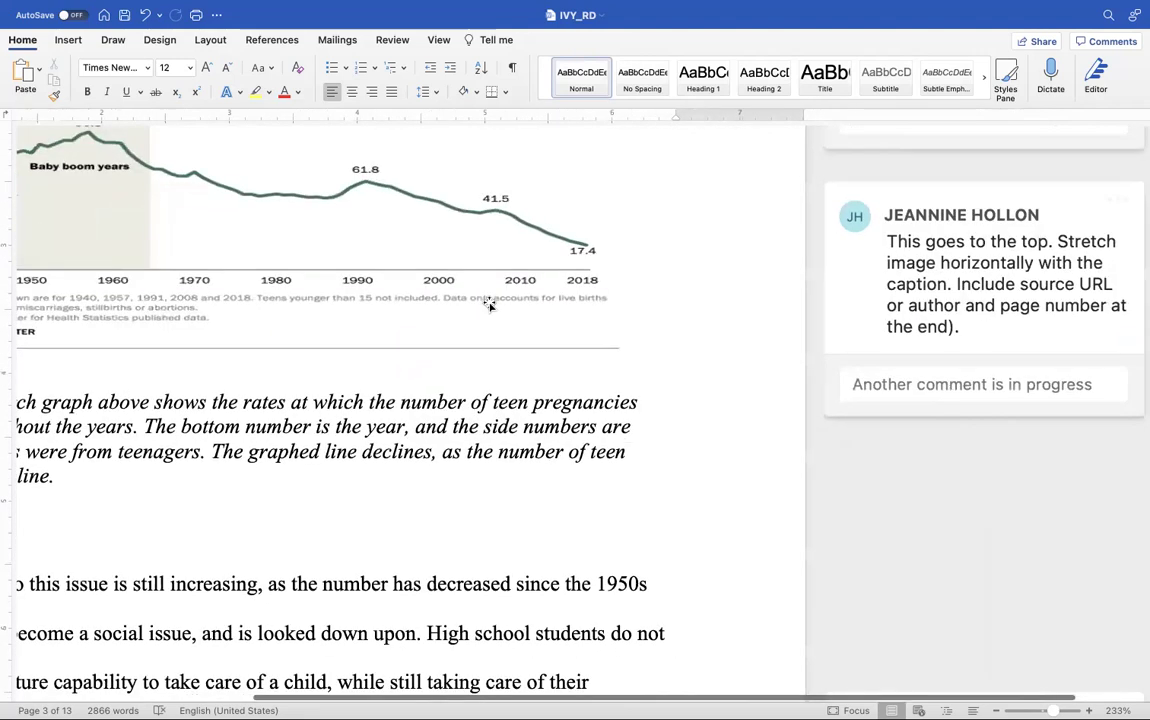
scroll(489, 304, "up", 3)
scroll(489, 304, "right", 2)
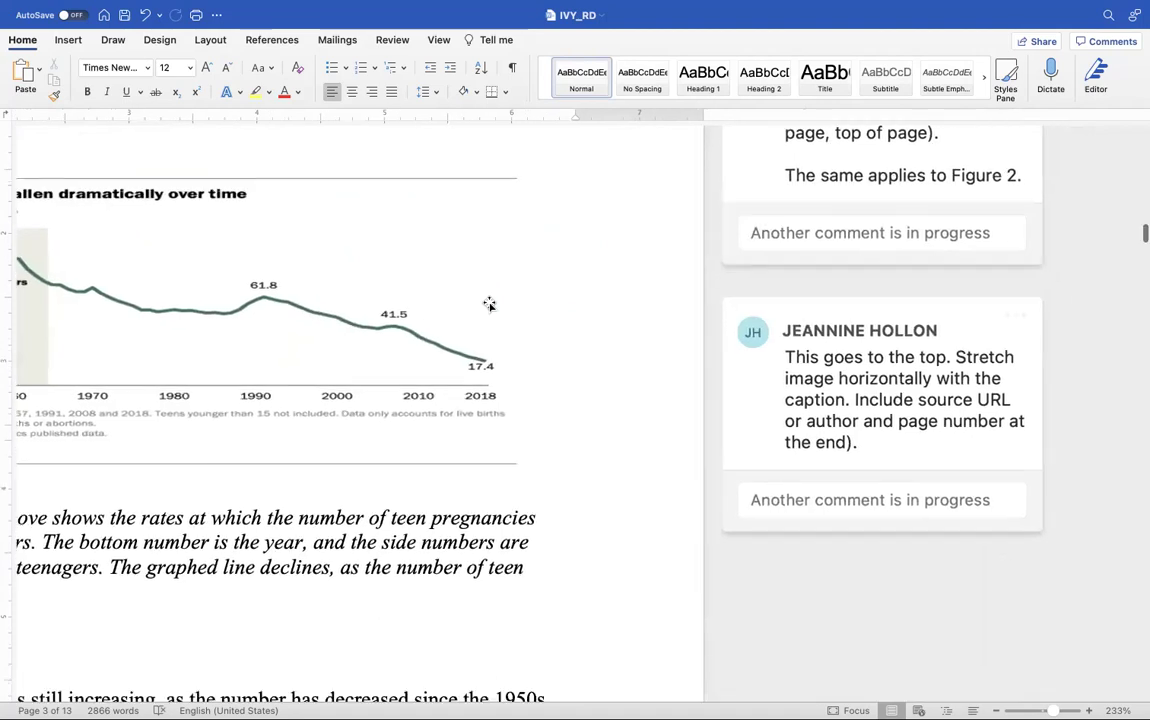
scroll(489, 304, "down", 2)
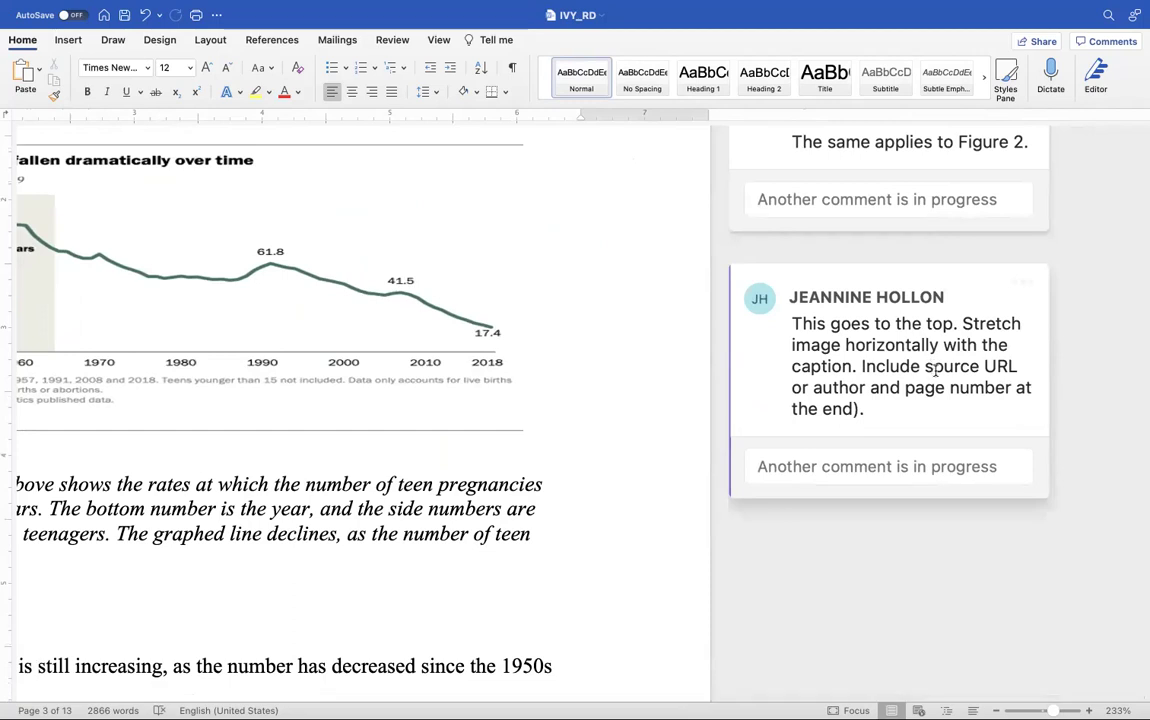
scroll(980, 385, "down", 1)
scroll(980, 388, "down", 3)
scroll(980, 390, "left", 1)
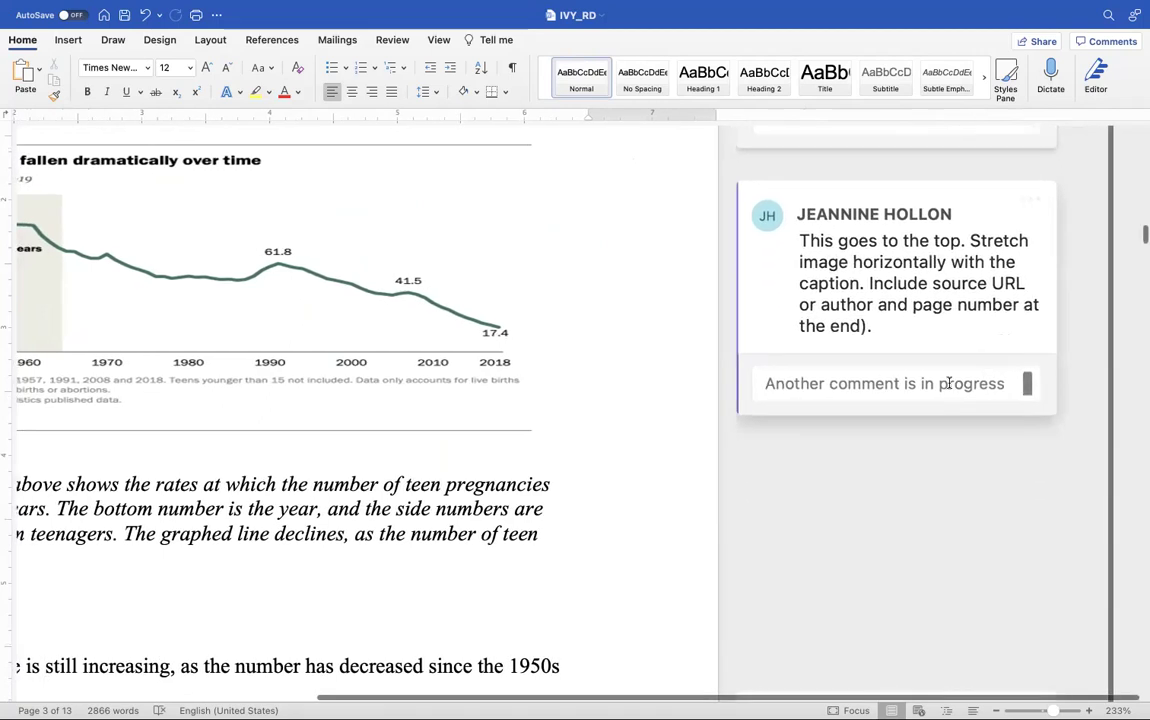
scroll(587, 367, "left", 5)
scroll(587, 367, "down", 2)
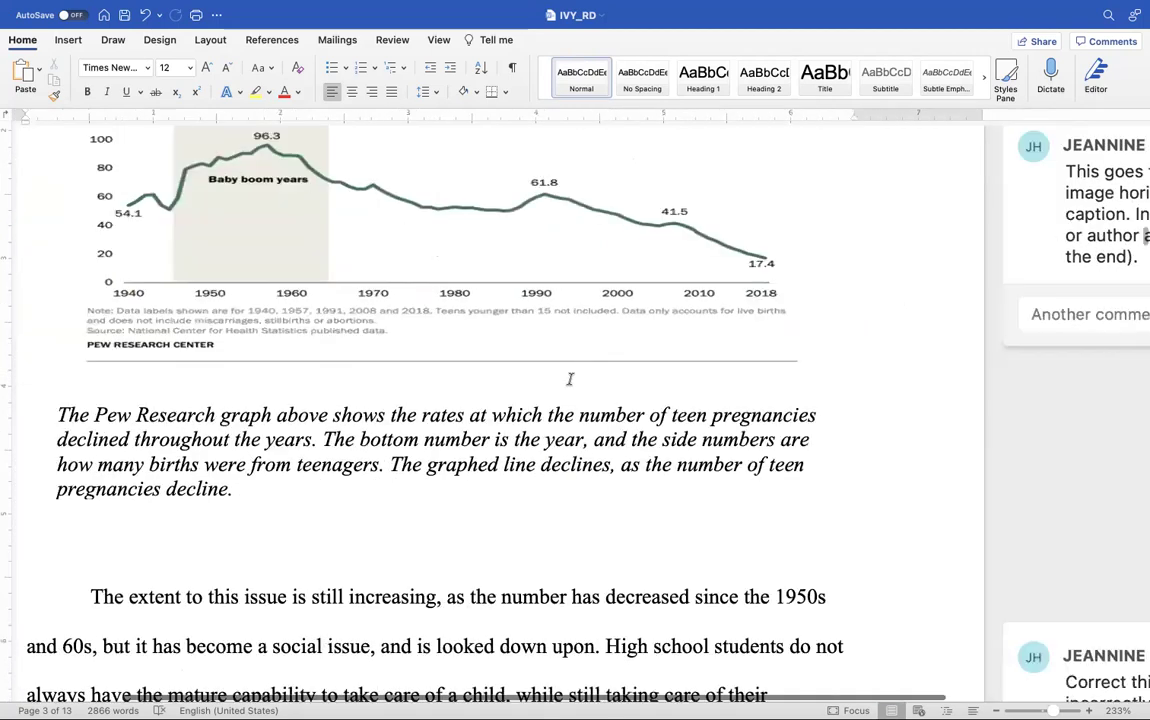
Step: Add a sample parenthetical citation with the author's surname before the closing period of the Figure 1 caption
left_click(278, 471)
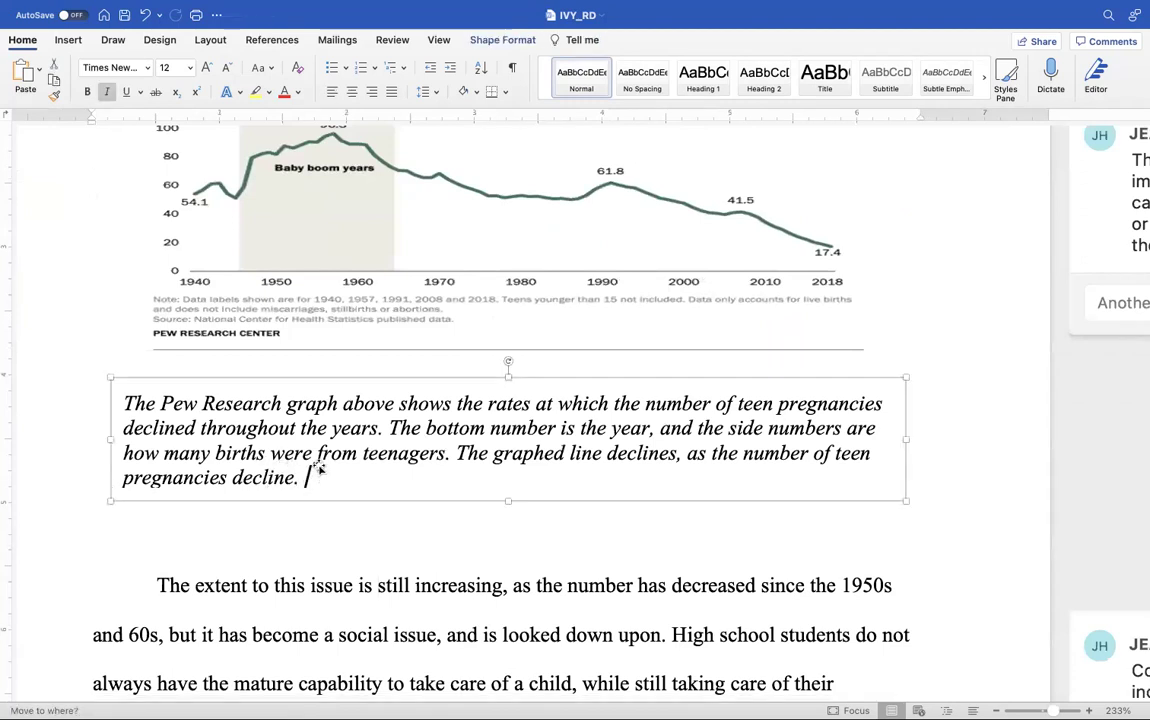
left_click(314, 478)
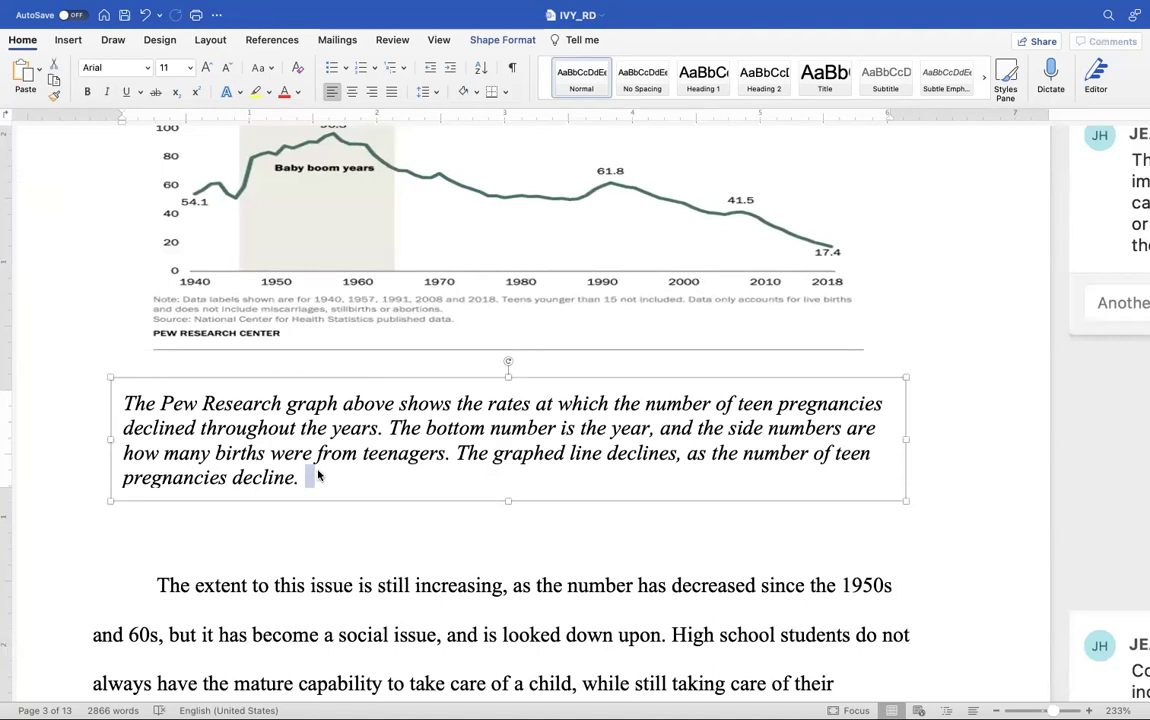
left_click(319, 474)
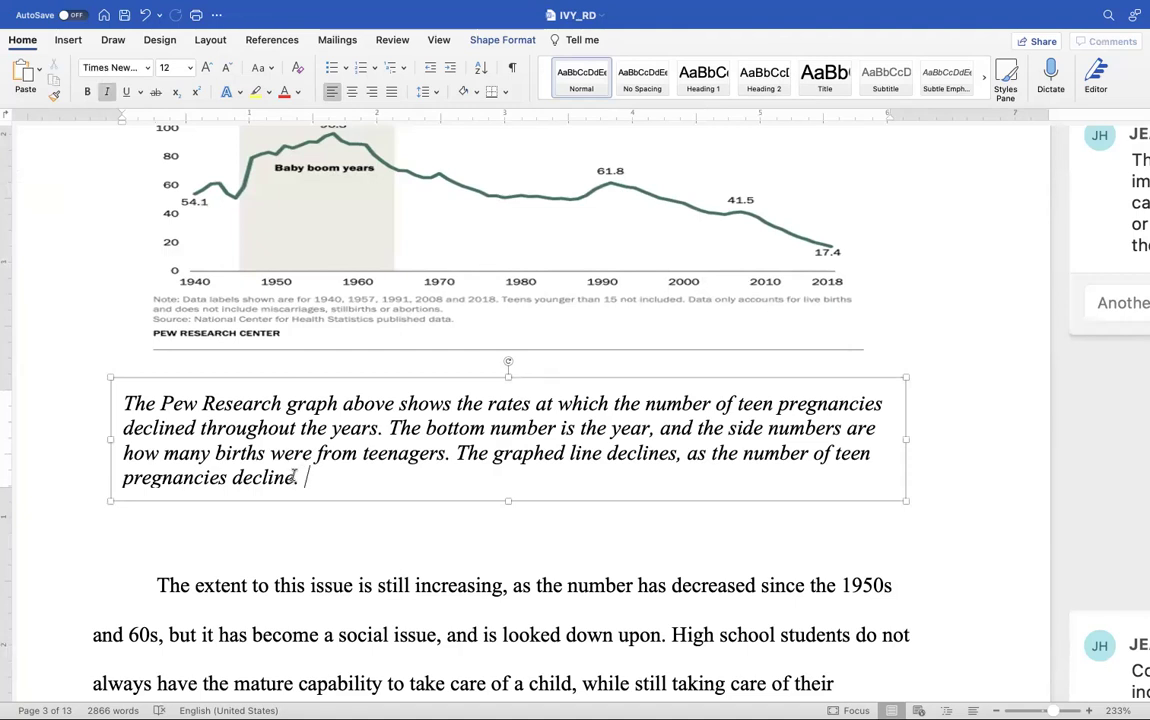
key("BackSpace")
type("(Horner.")
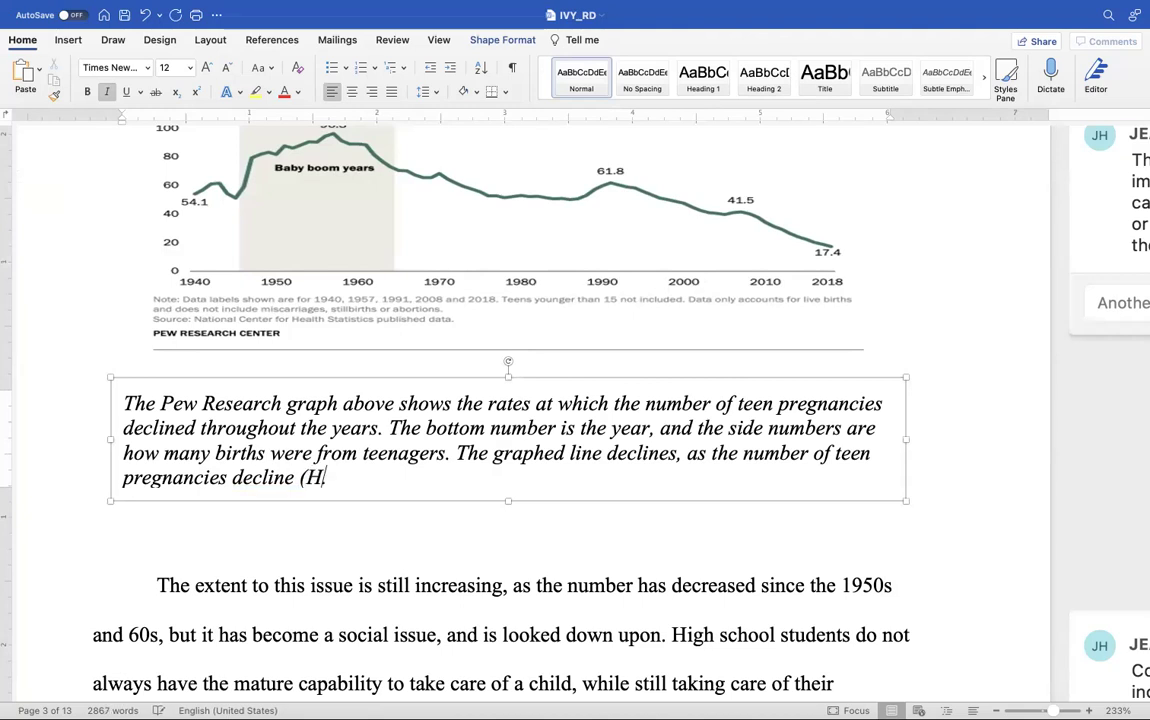
key("BackSpace")
type(").")
Step: Remove the sample parenthetical citation from the Figure 1 caption, leaving a period after "decline"
left_click_drag(378, 477, 299, 479)
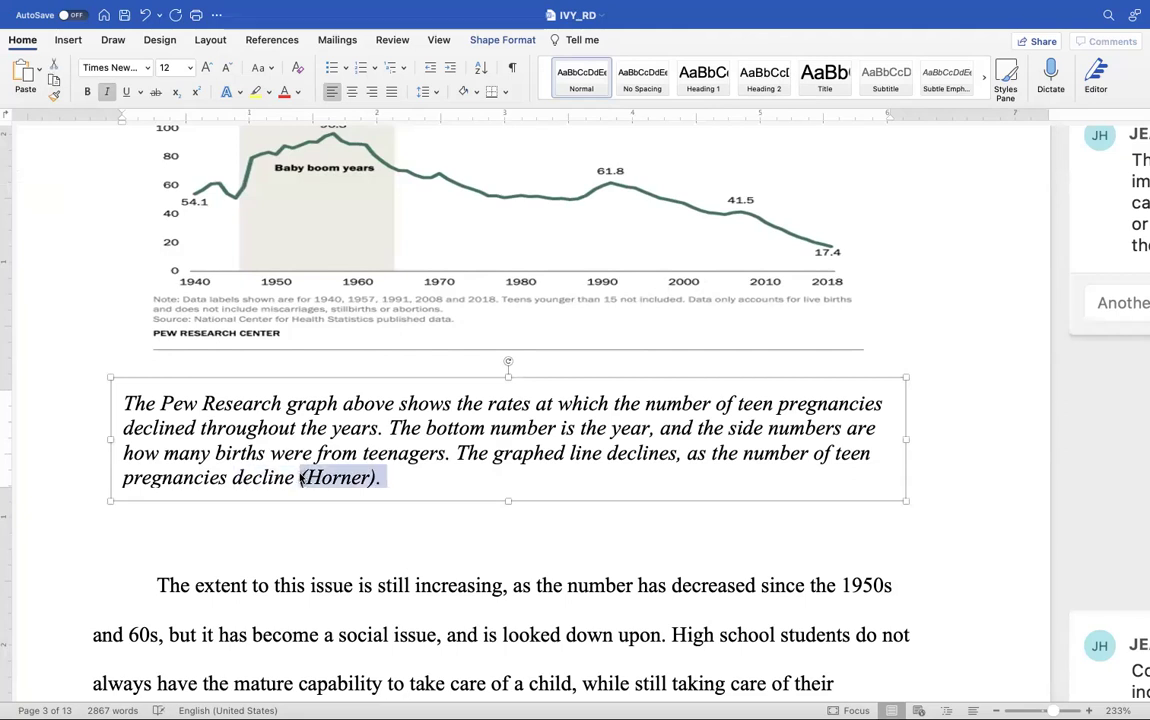
key("BackSpace")
type(".")
Step: Check how the Figure 1 label, graph and caption line up on the page
scroll(388, 451, "down", 1)
scroll(388, 451, "down", 5)
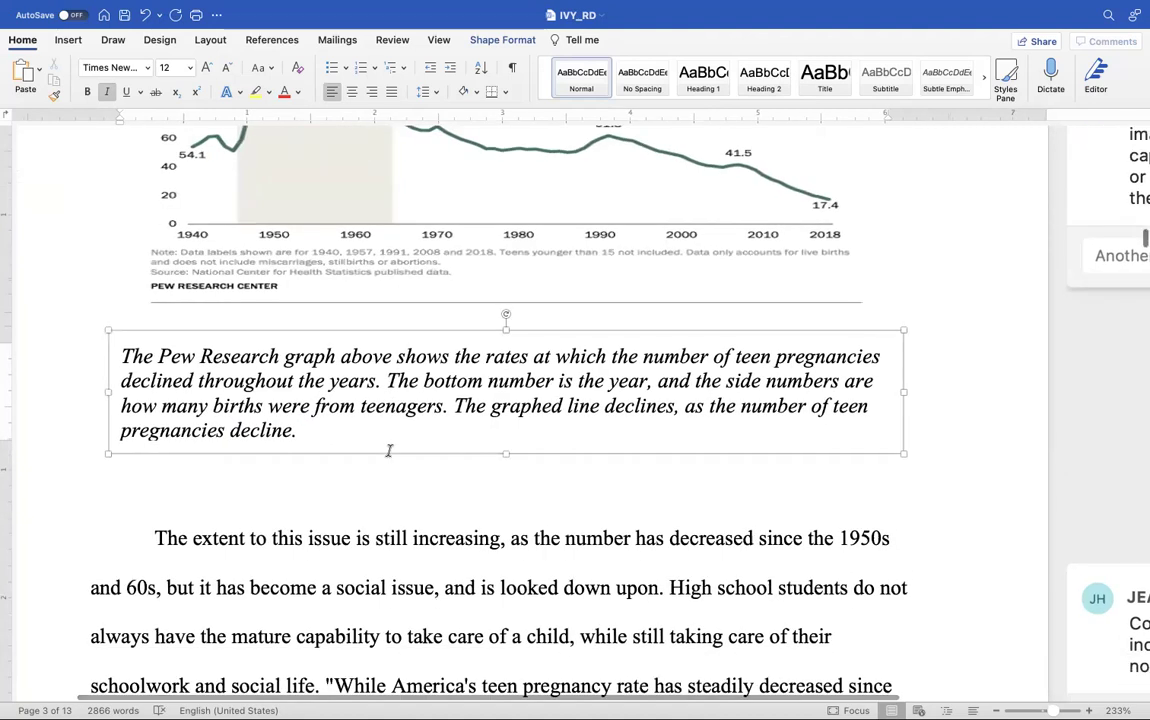
scroll(388, 451, "up", 15)
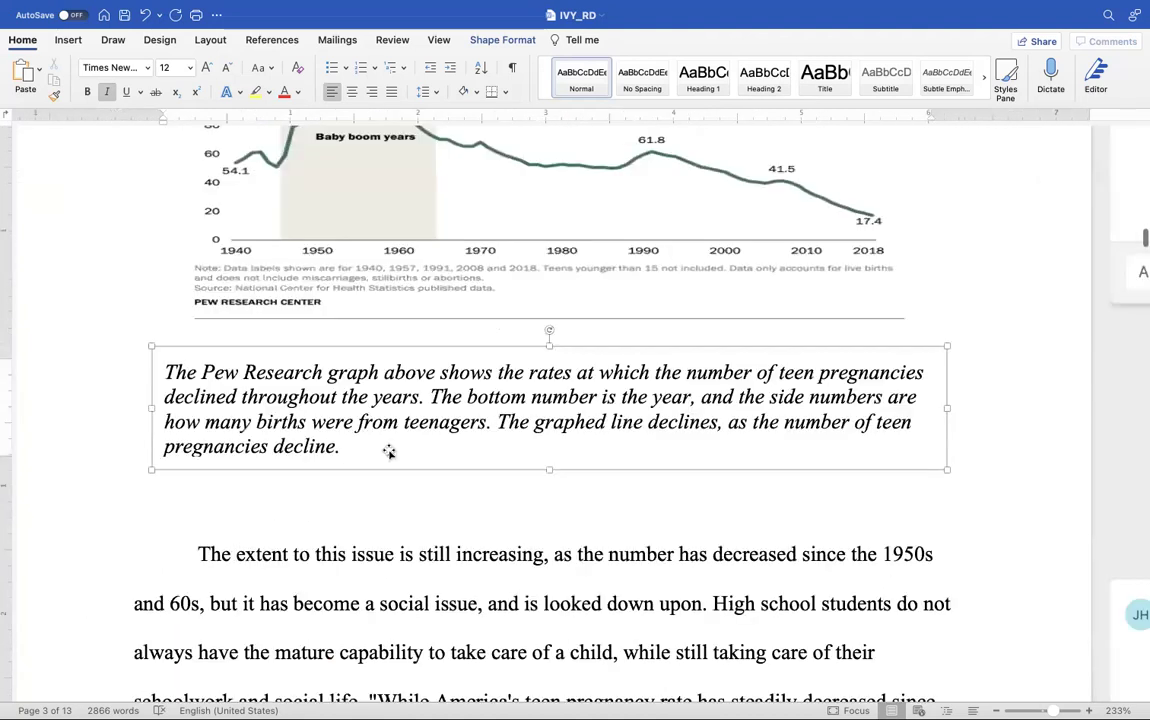
left_click_drag(131, 393, 131, 368)
left_click(139, 317)
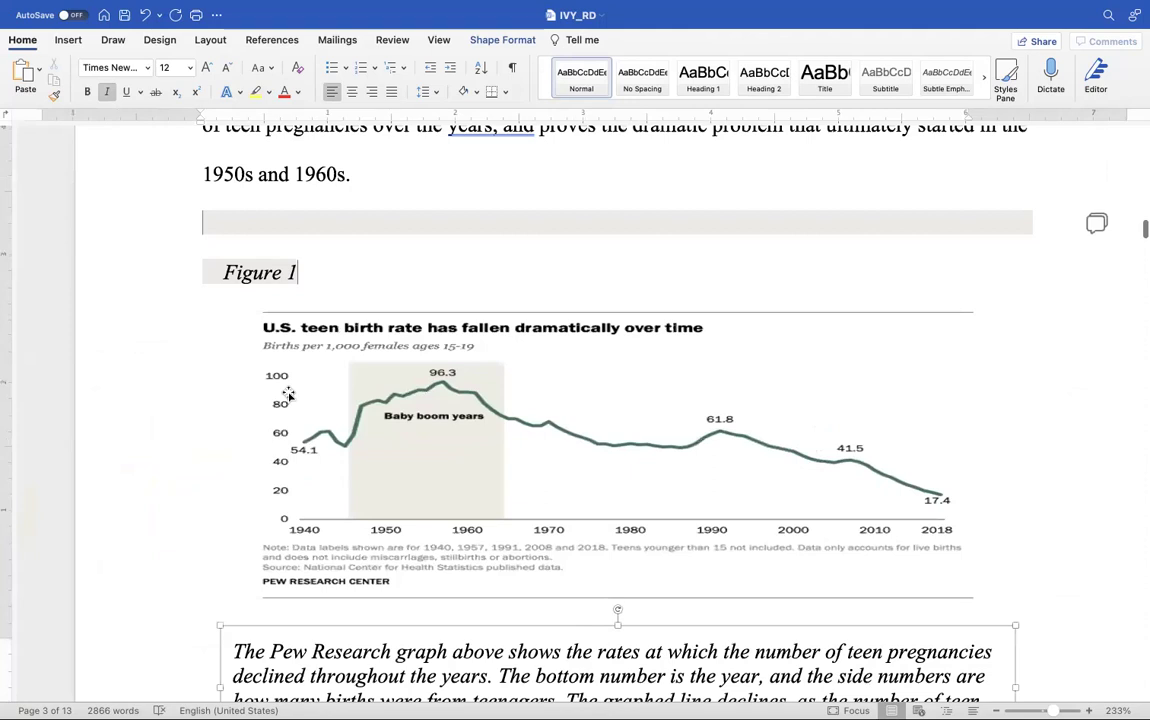
scroll(288, 395, "down", 5)
left_click(180, 548)
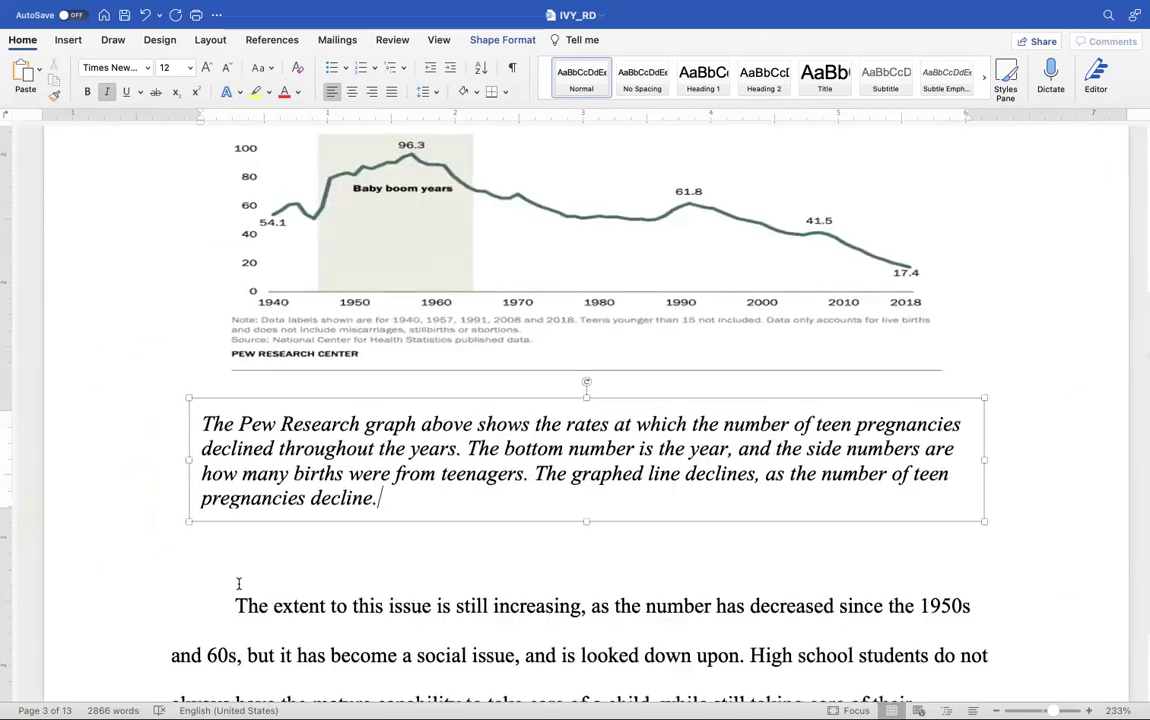
Step: Examine the comment on the incorrectly formatted in-text citation after the "self-efficacy?" quotation and its missing page number
scroll(222, 498, "down", 2)
scroll(250, 430, "down", 3)
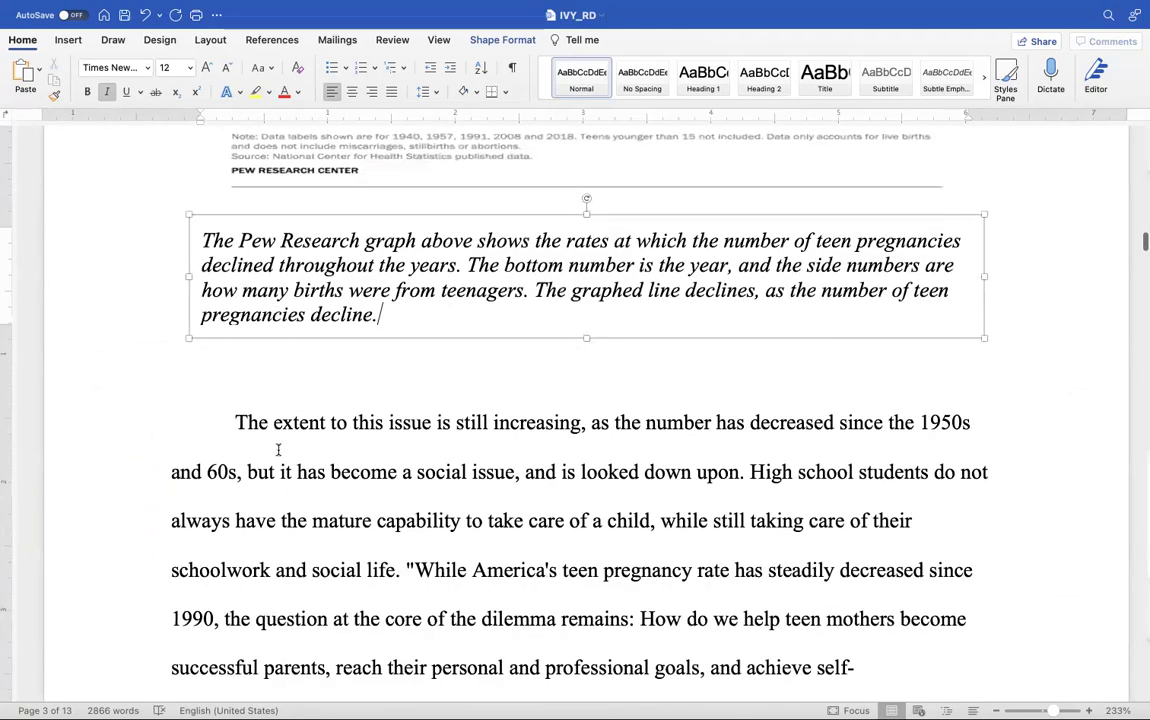
scroll(282, 431, "down", 1)
scroll(280, 453, "down", 4)
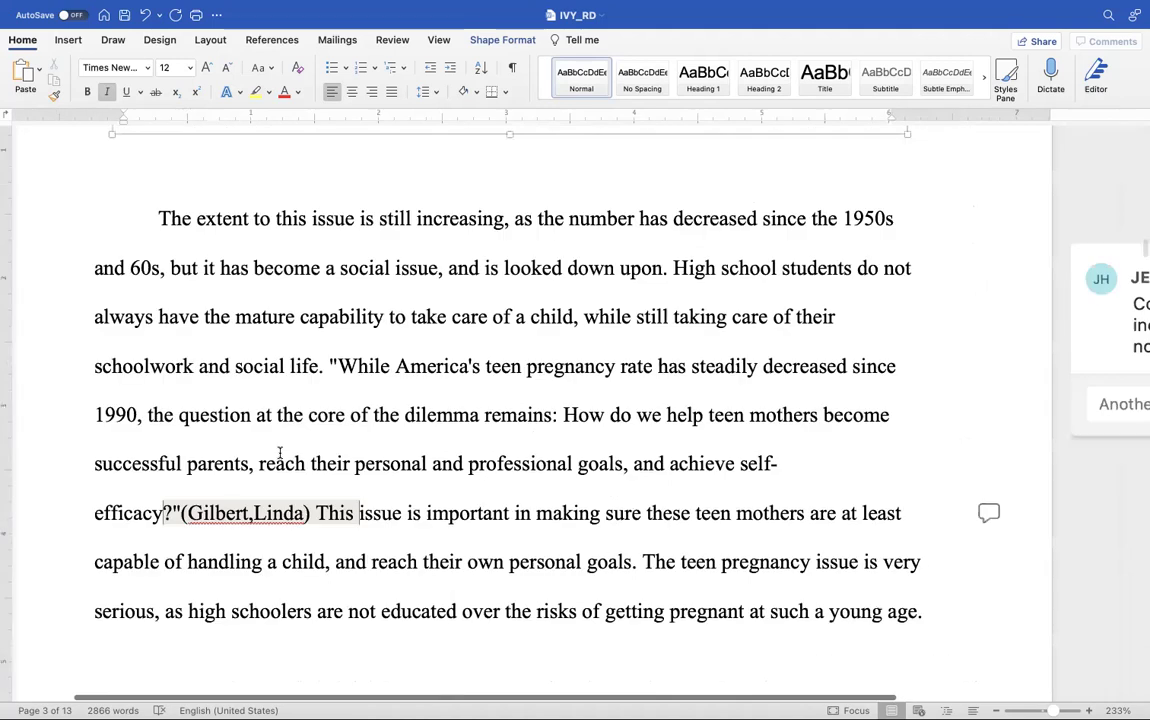
scroll(280, 453, "down", 2)
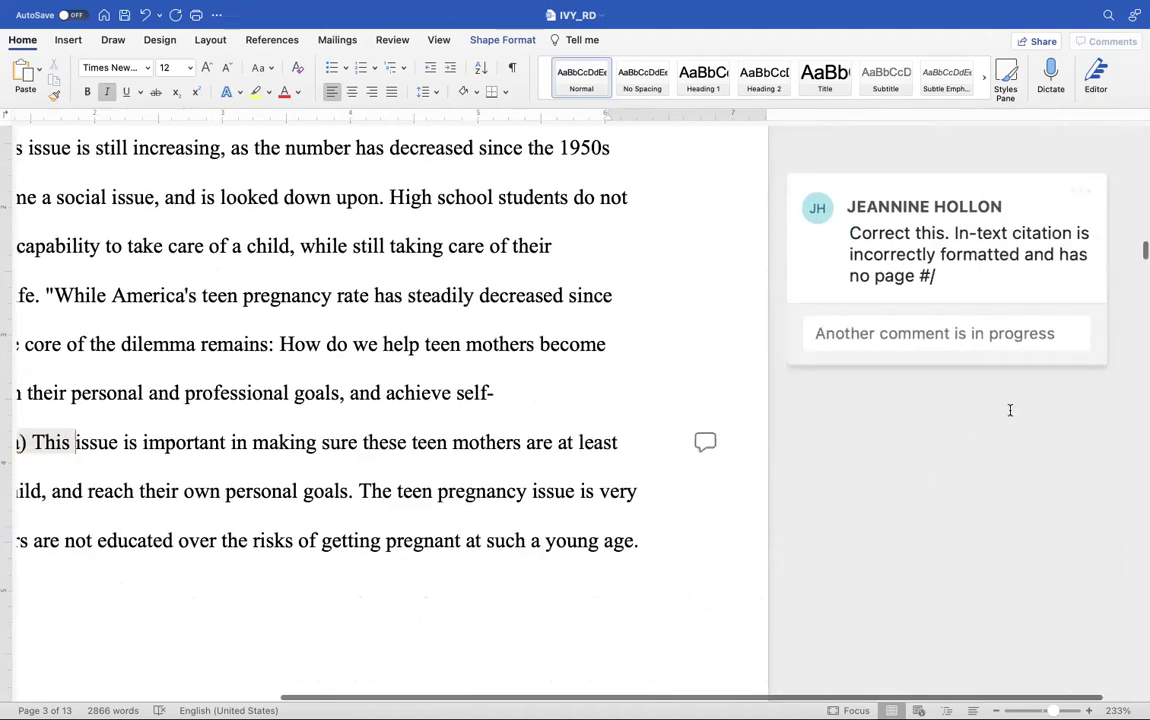
left_click(1024, 344)
left_click(598, 345)
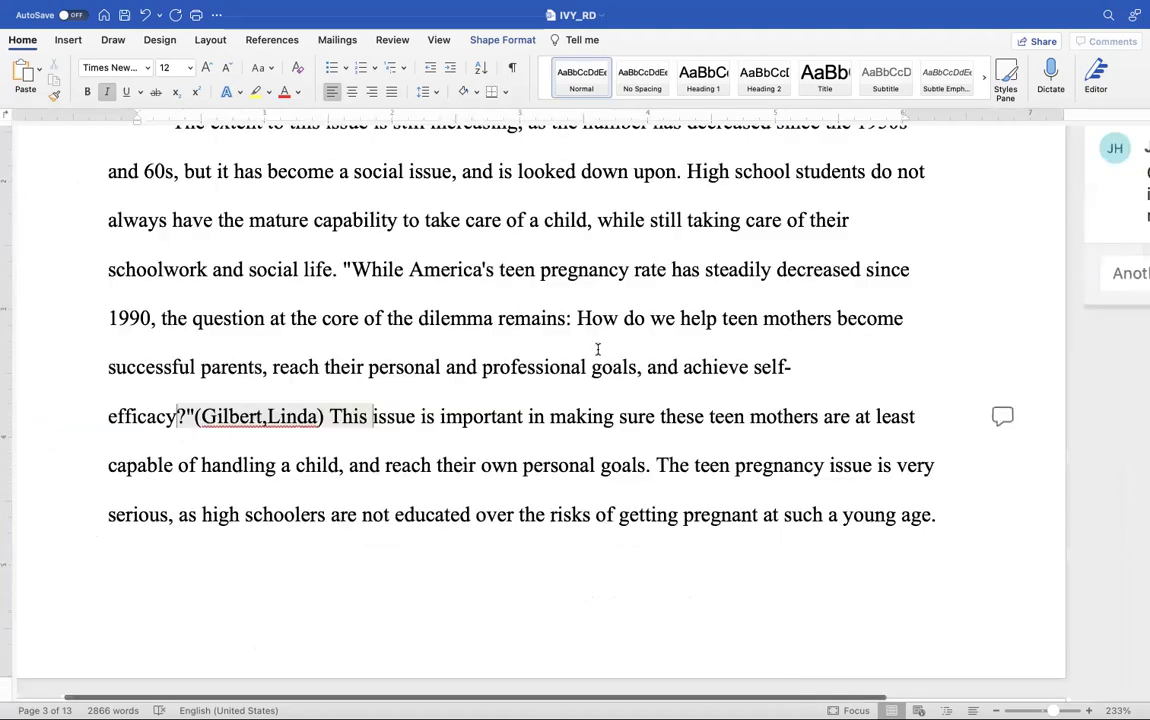
scroll(597, 350, "down", 2)
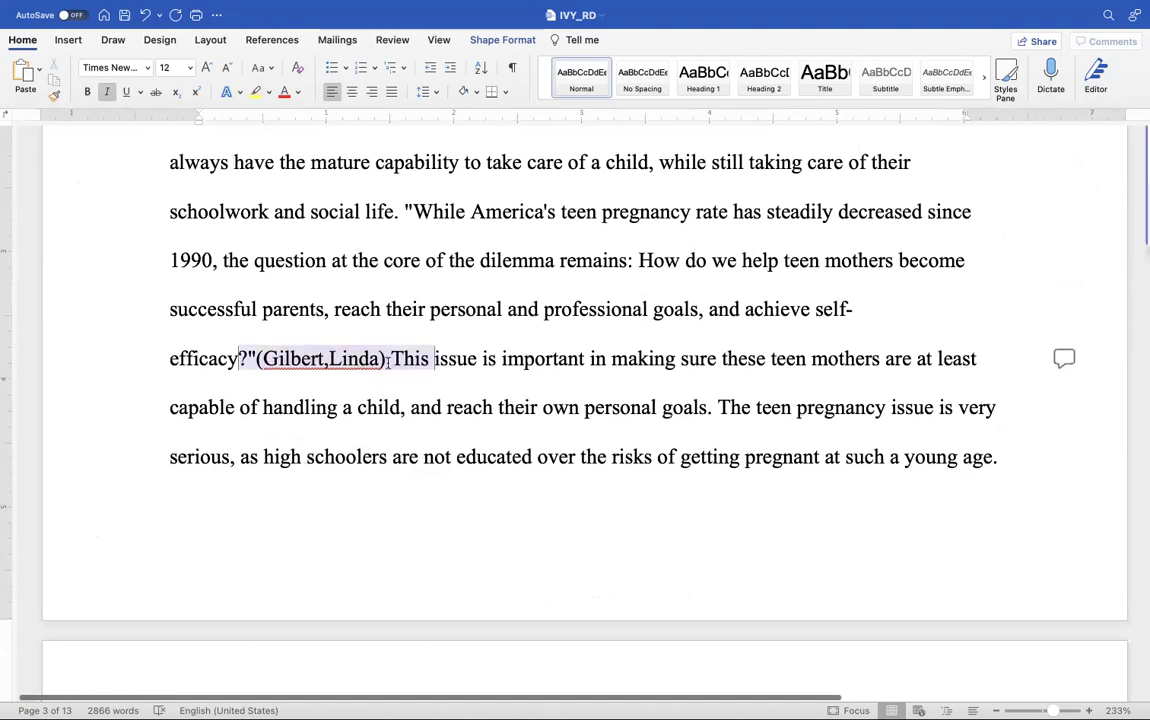
scroll(447, 357, "down", 4)
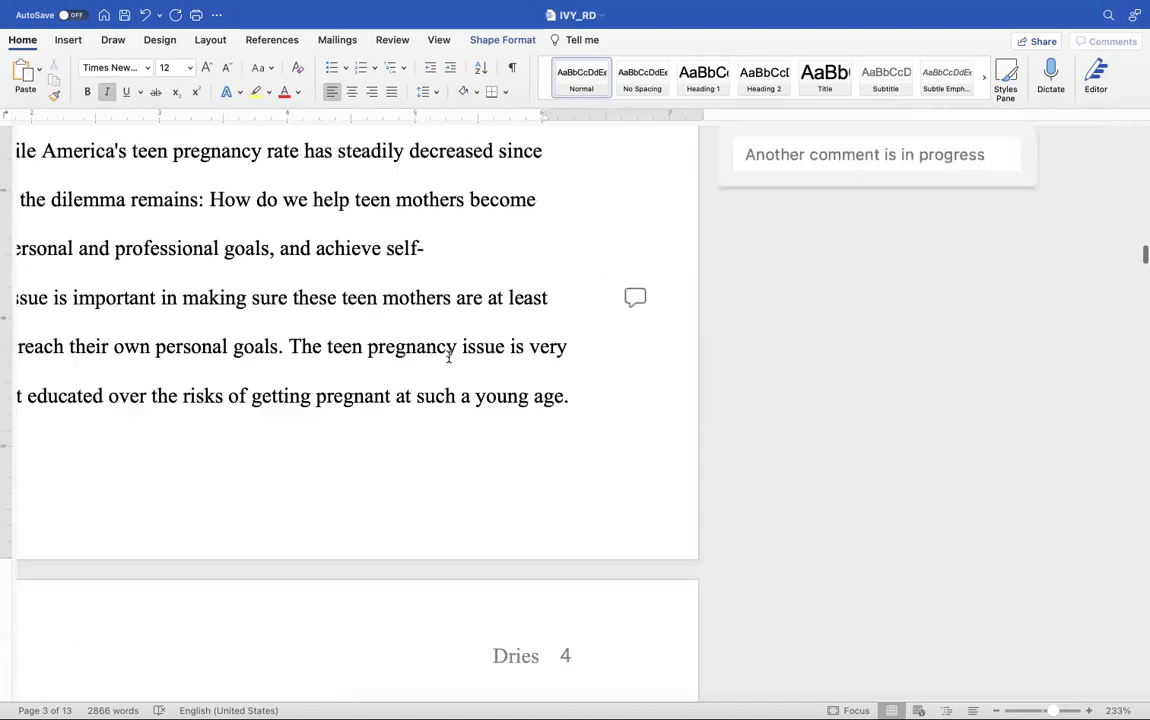
Step: Examine the page 4 comment on the unclear audience and on combining the two wordy sentences about solutions
scroll(448, 357, "down", 12)
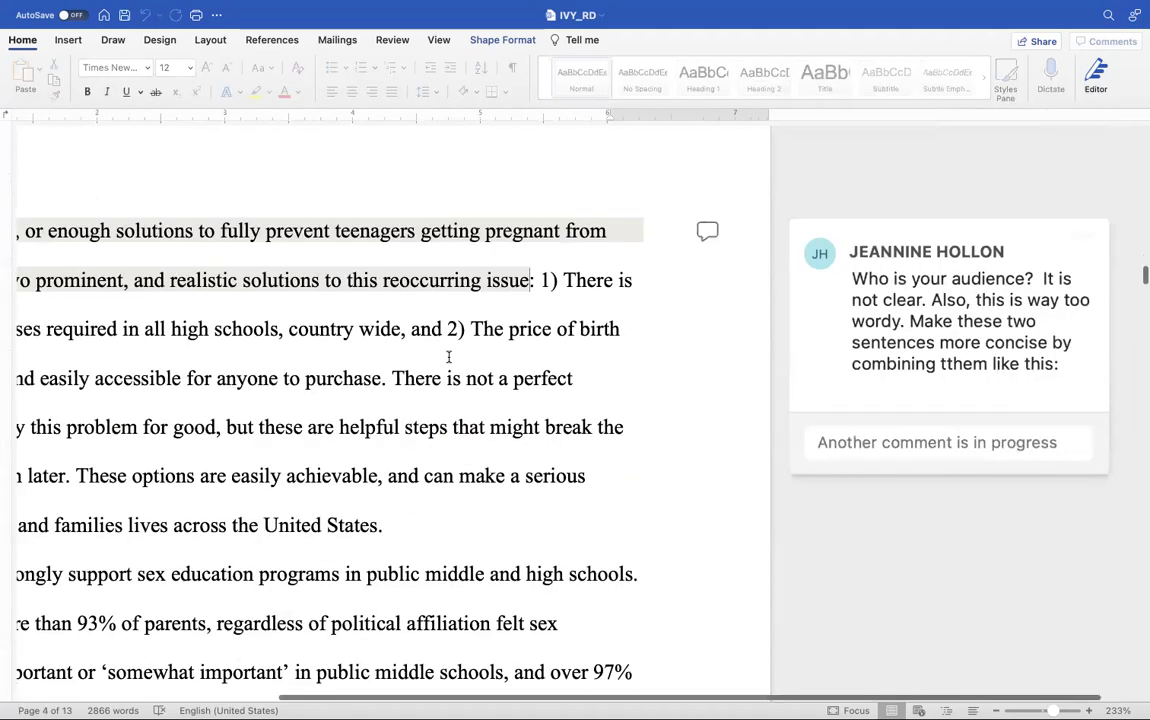
scroll(448, 357, "down", 1)
scroll(448, 357, "left", 3)
scroll(448, 357, "up", 1)
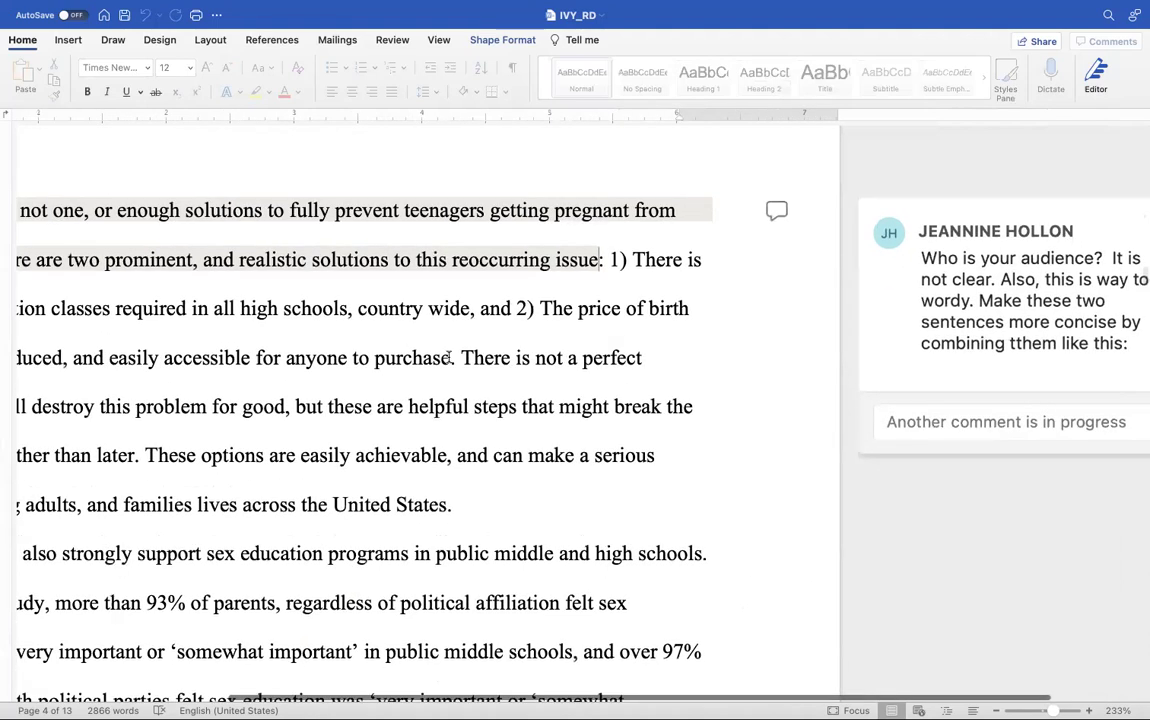
scroll(448, 357, "down", 1)
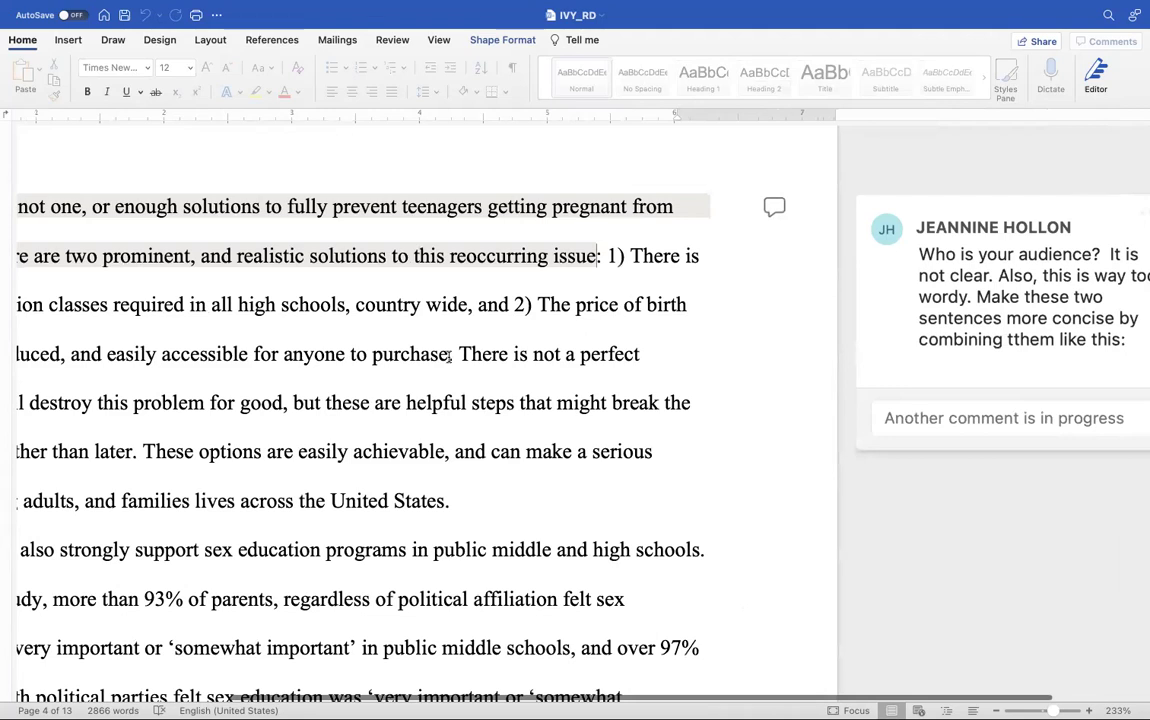
scroll(450, 356, "right", 3)
scroll(450, 356, "down", 2)
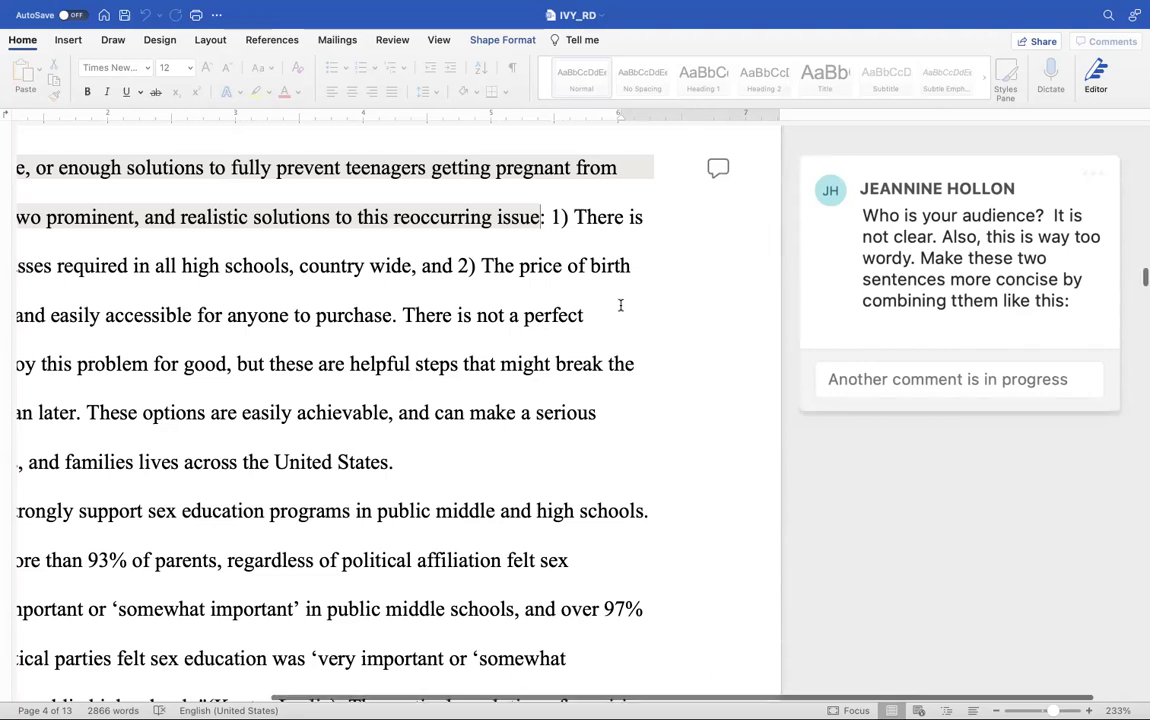
scroll(620, 305, "down", 1)
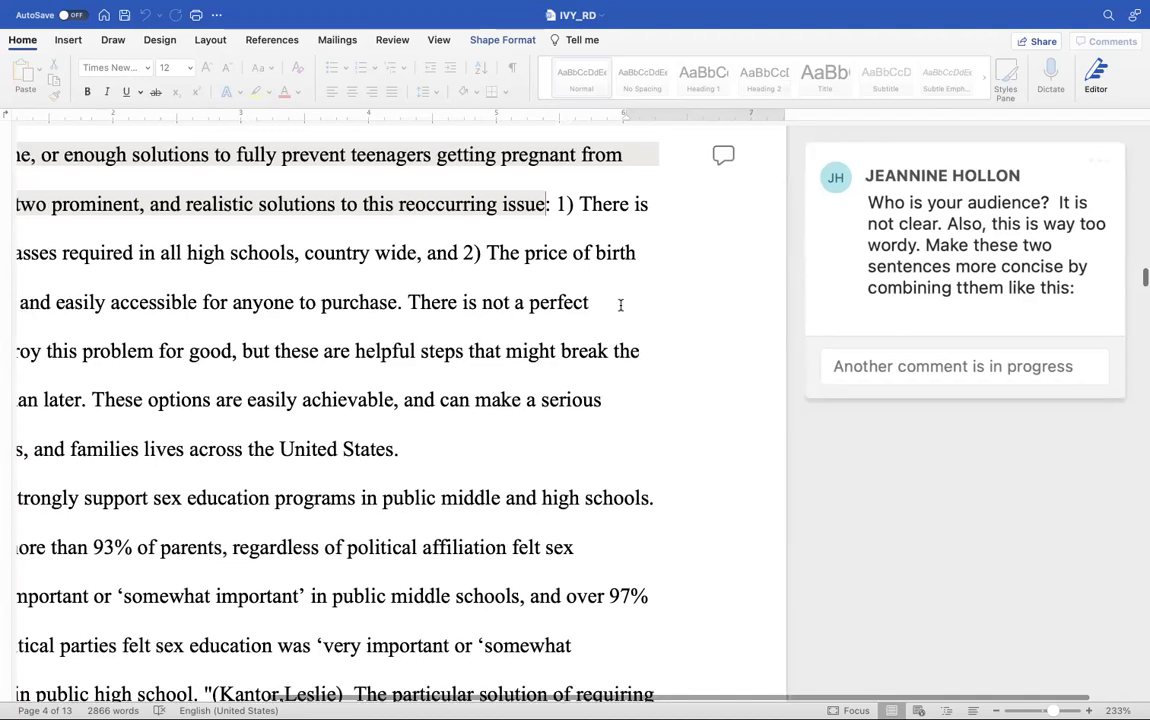
scroll(620, 305, "down", 1)
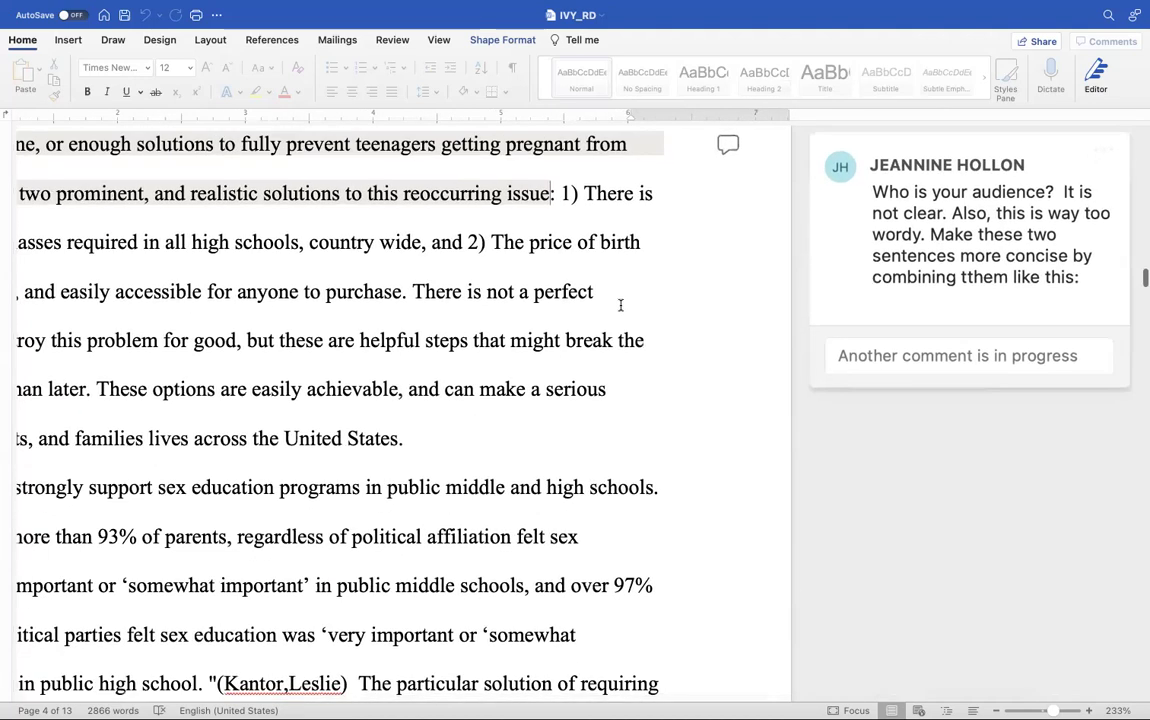
scroll(620, 305, "right", 1)
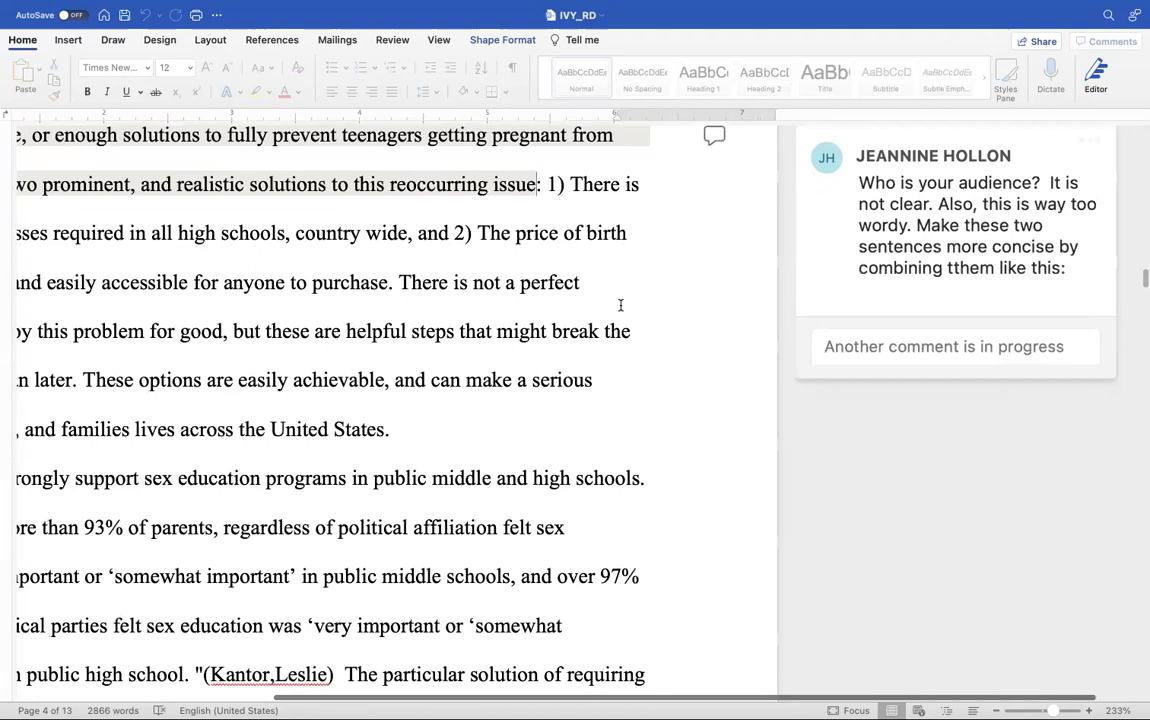
scroll(620, 305, "left", 1)
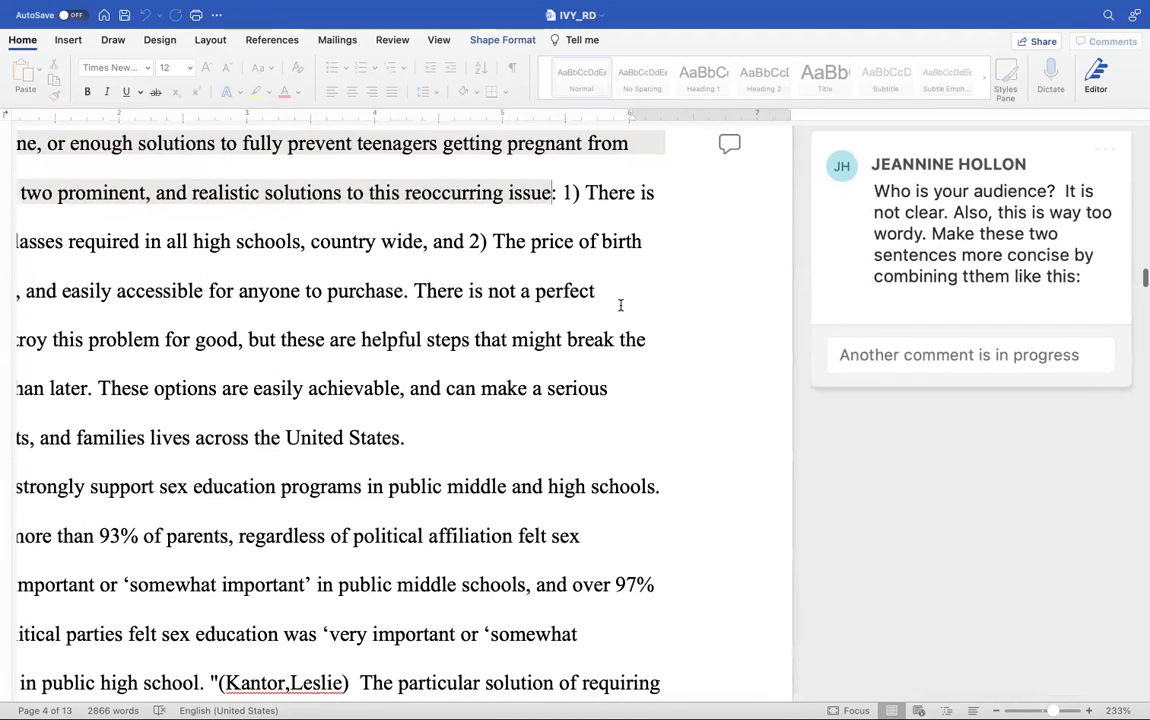
Step: Check whether the page 4 comment on the wordy solutions sentences gives an example after "like this:"
scroll(620, 305, "right", 1)
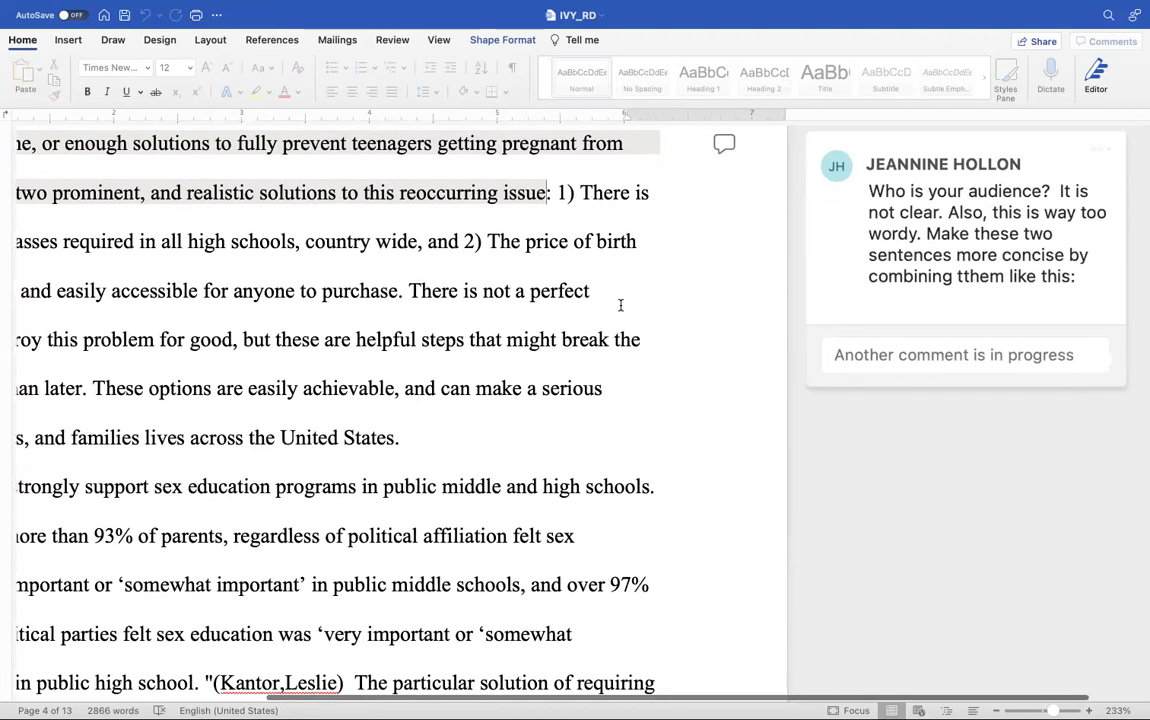
scroll(620, 305, "up", 1)
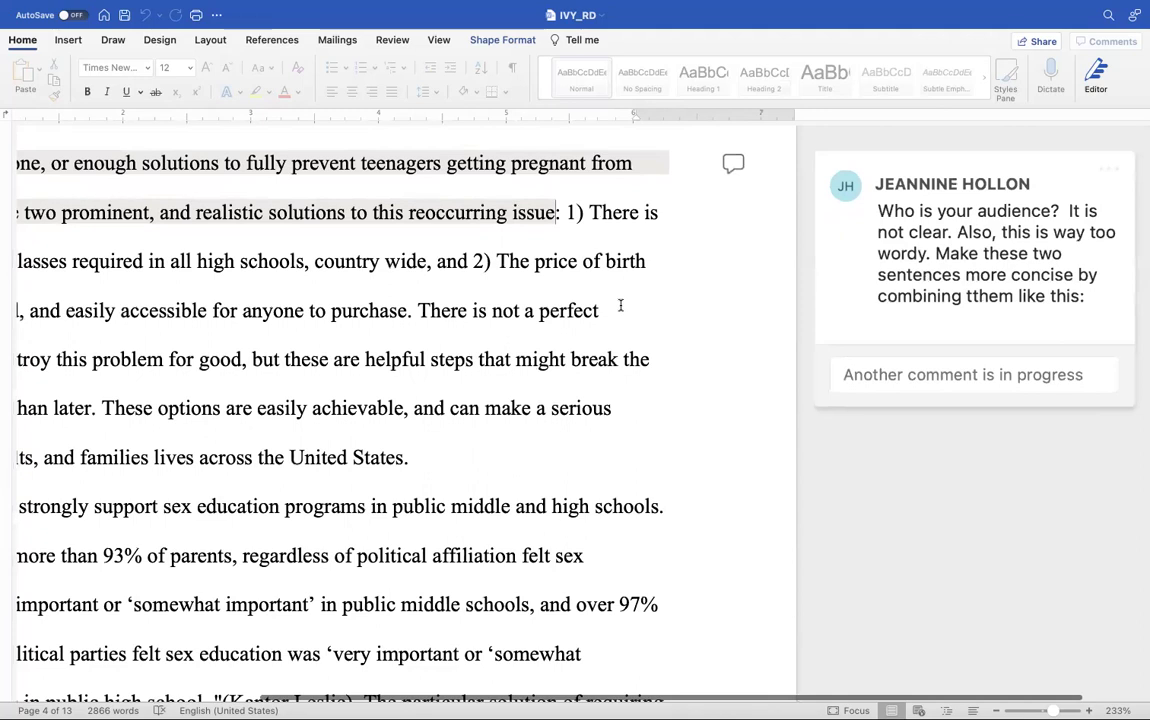
scroll(620, 305, "down", 1)
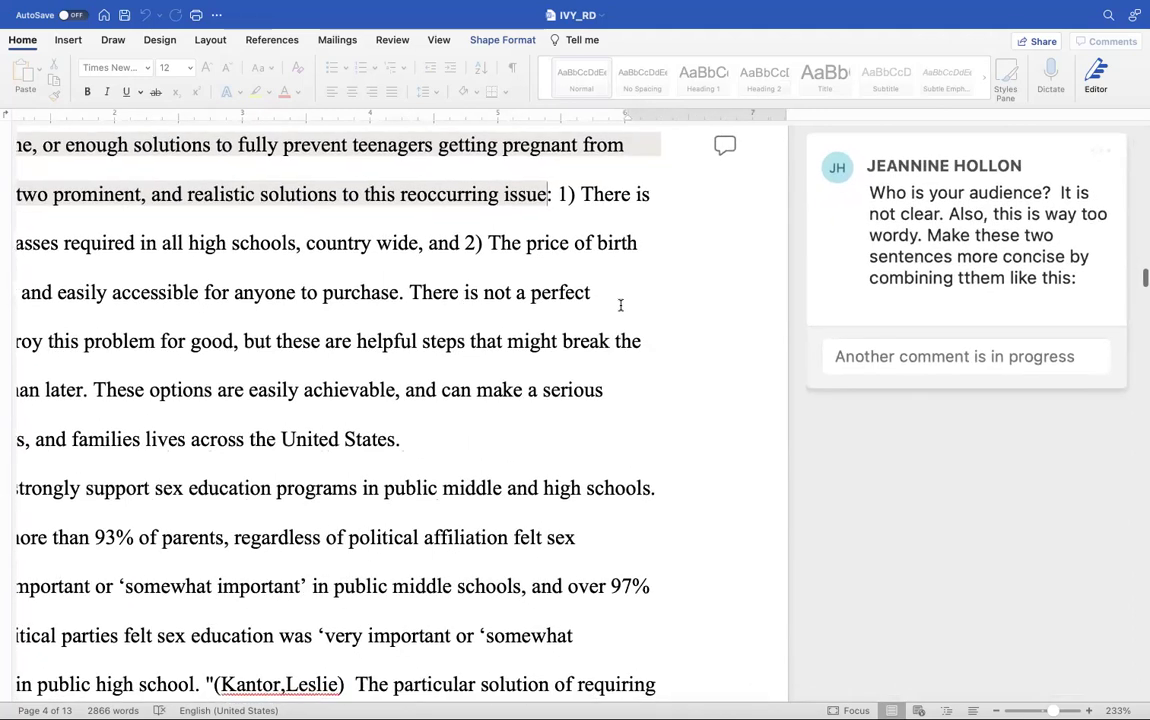
scroll(620, 305, "down", 2)
scroll(620, 305, "right", 1)
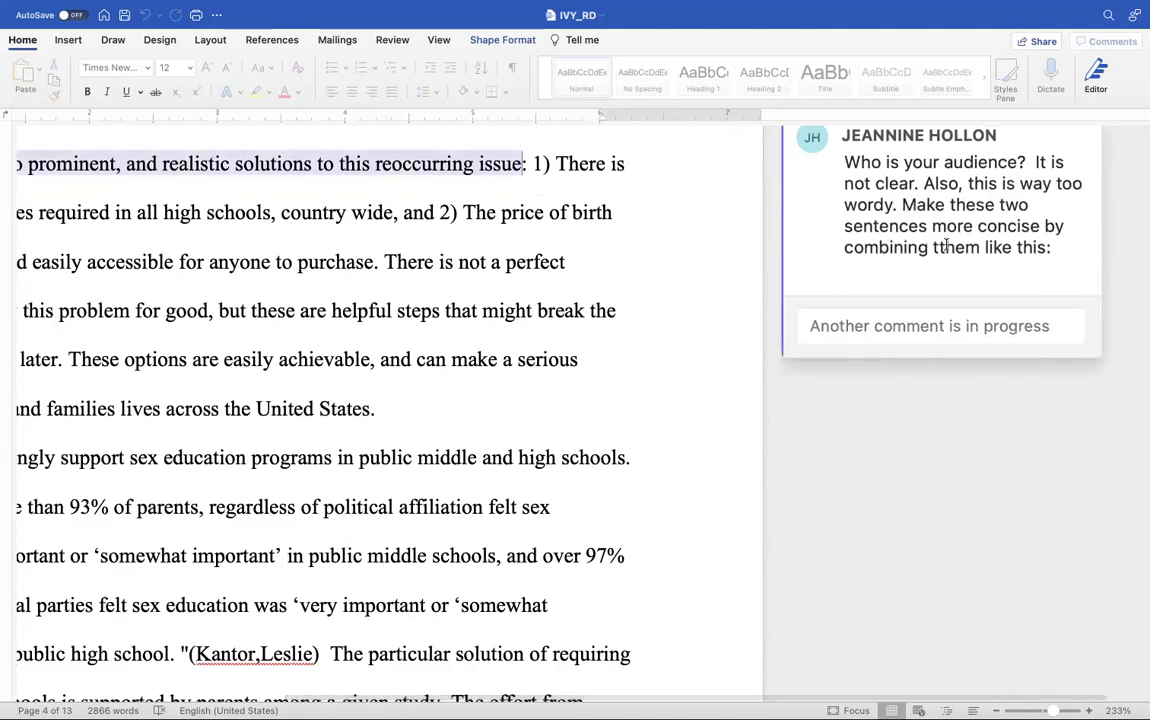
scroll(946, 245, "down", 2)
scroll(946, 245, "left", 1)
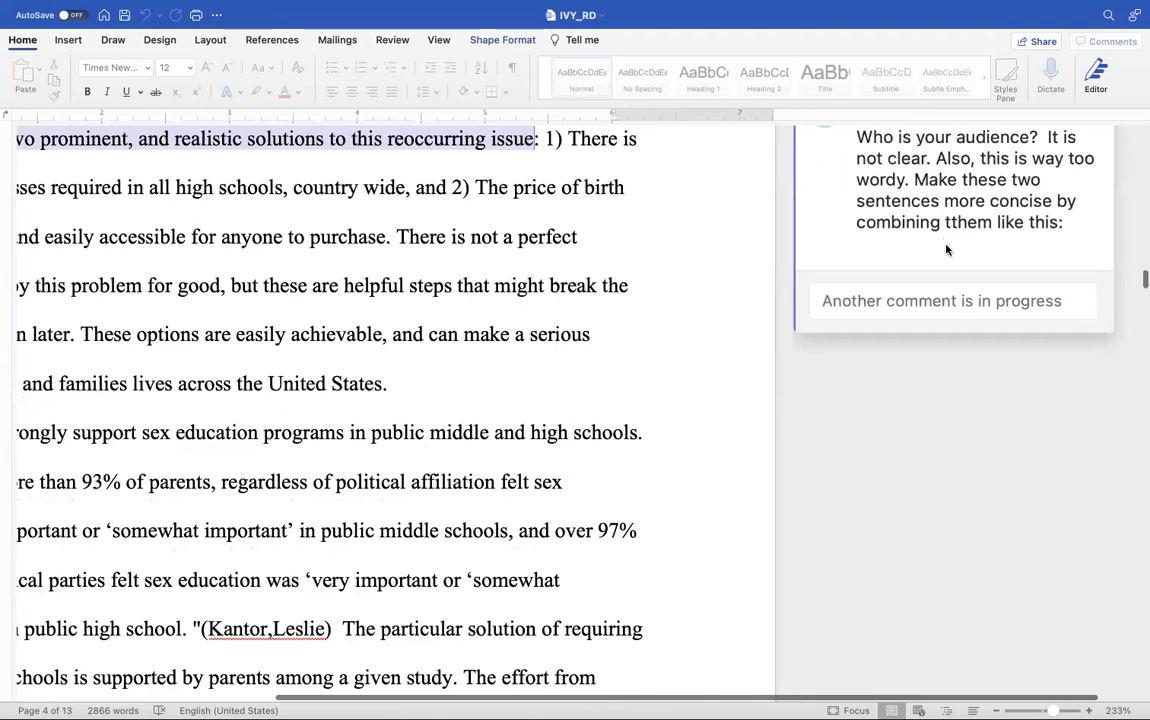
left_click(947, 249)
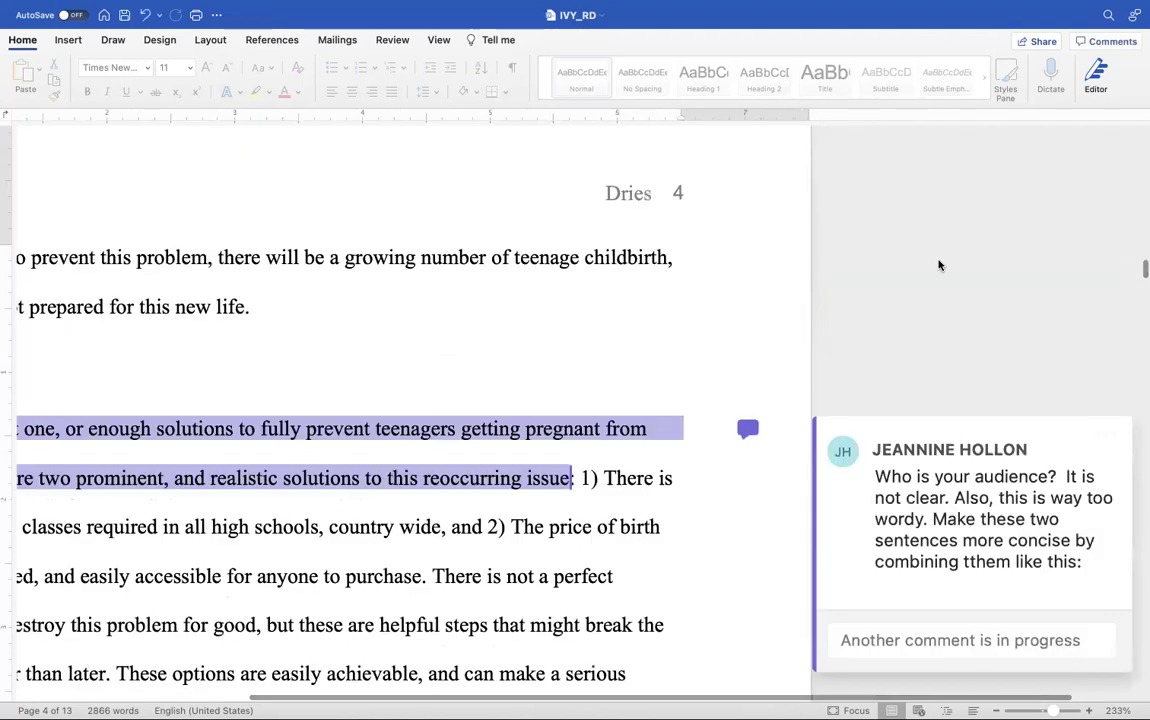
scroll(921, 565, "down", 5)
scroll(921, 565, "right", 2)
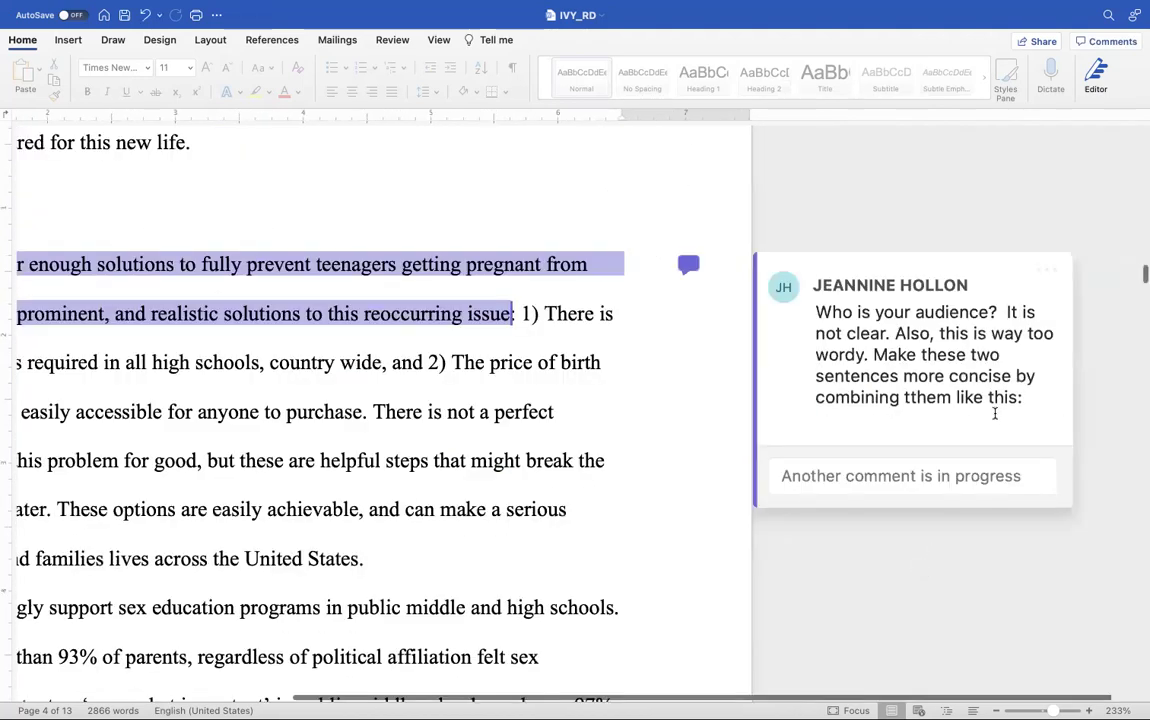
scroll(995, 413, "down", 2)
scroll(995, 413, "right", 1)
left_click(979, 361)
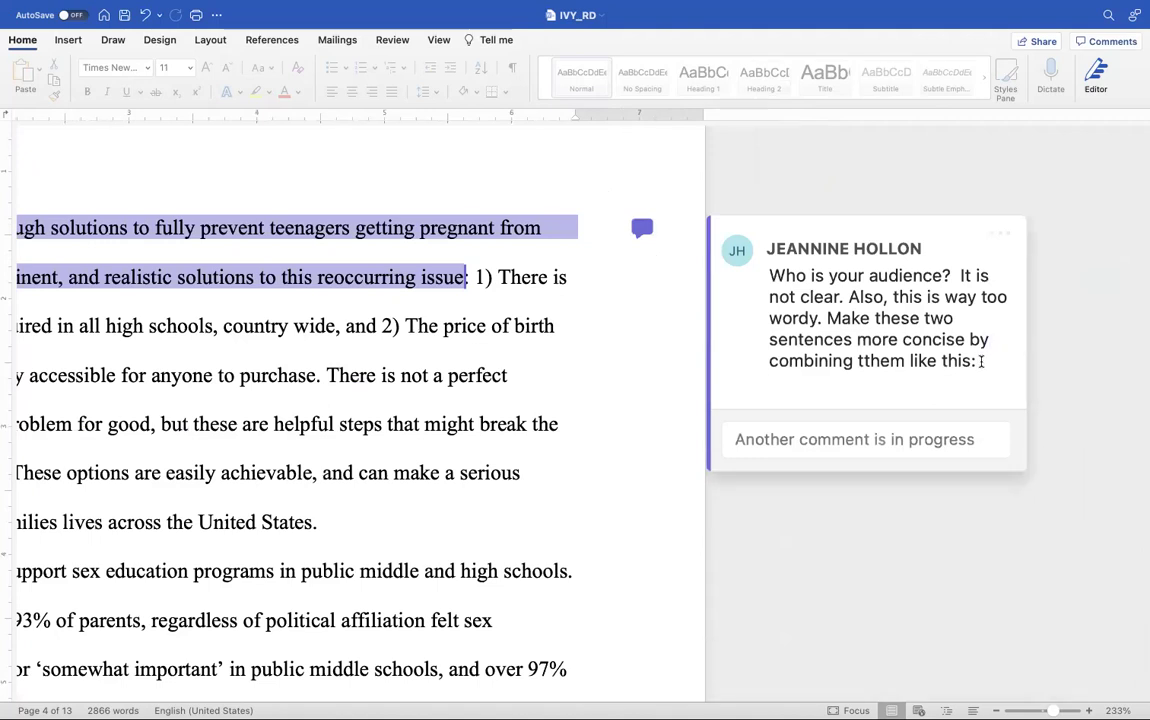
Step: Read the two highlighted opening sentences under the Solutions heading that the comment asks to combine
scroll(970, 368, "down", 7)
scroll(970, 368, "left", 1)
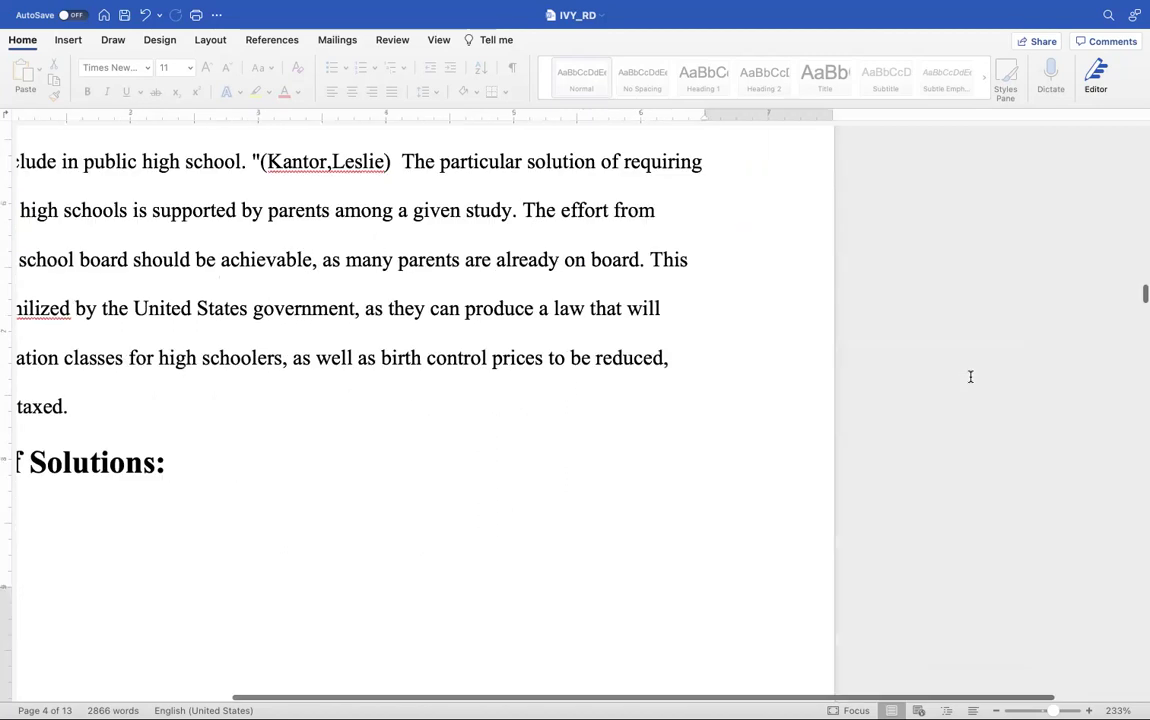
scroll(911, 229, "up", 1)
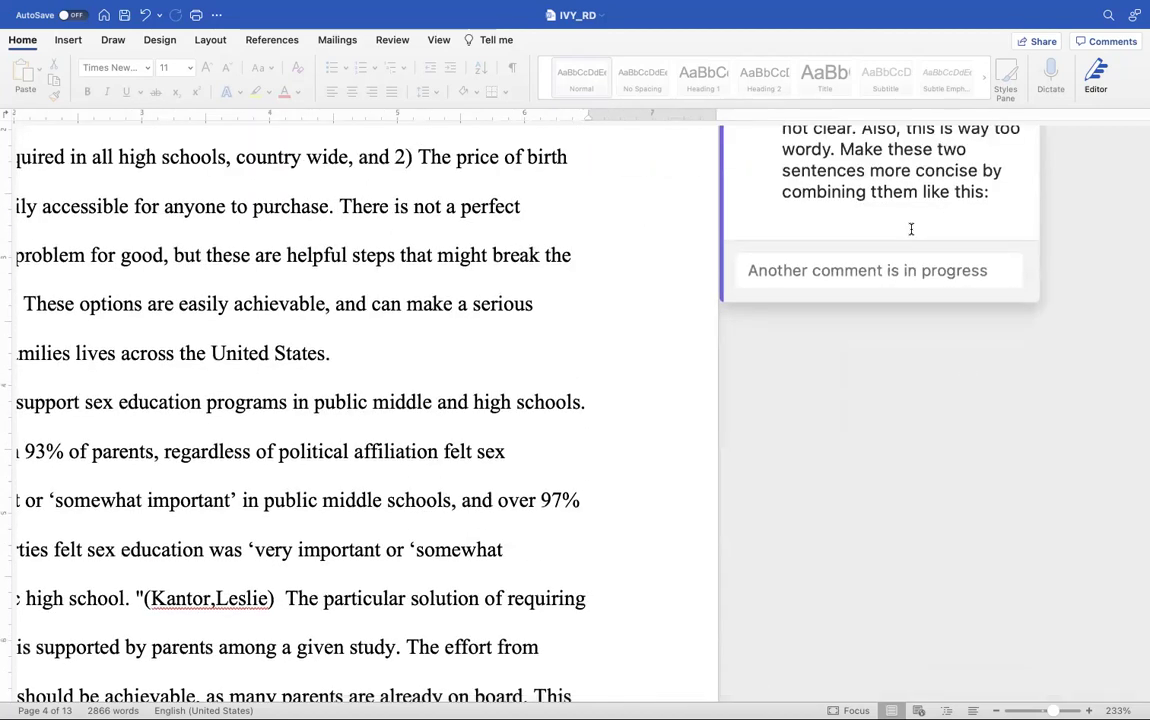
scroll(911, 229, "left", 4)
scroll(911, 229, "up", 1)
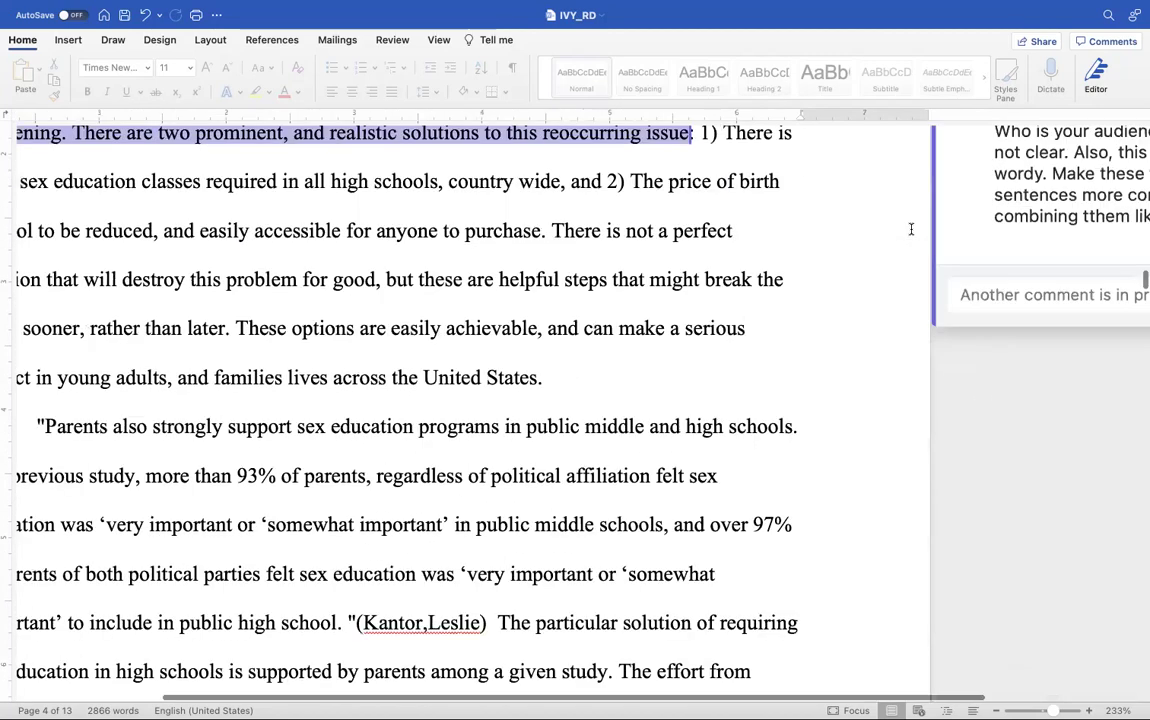
scroll(911, 229, "up", 3)
scroll(911, 229, "left", 2)
scroll(911, 229, "right", 1)
scroll(911, 229, "up", 1)
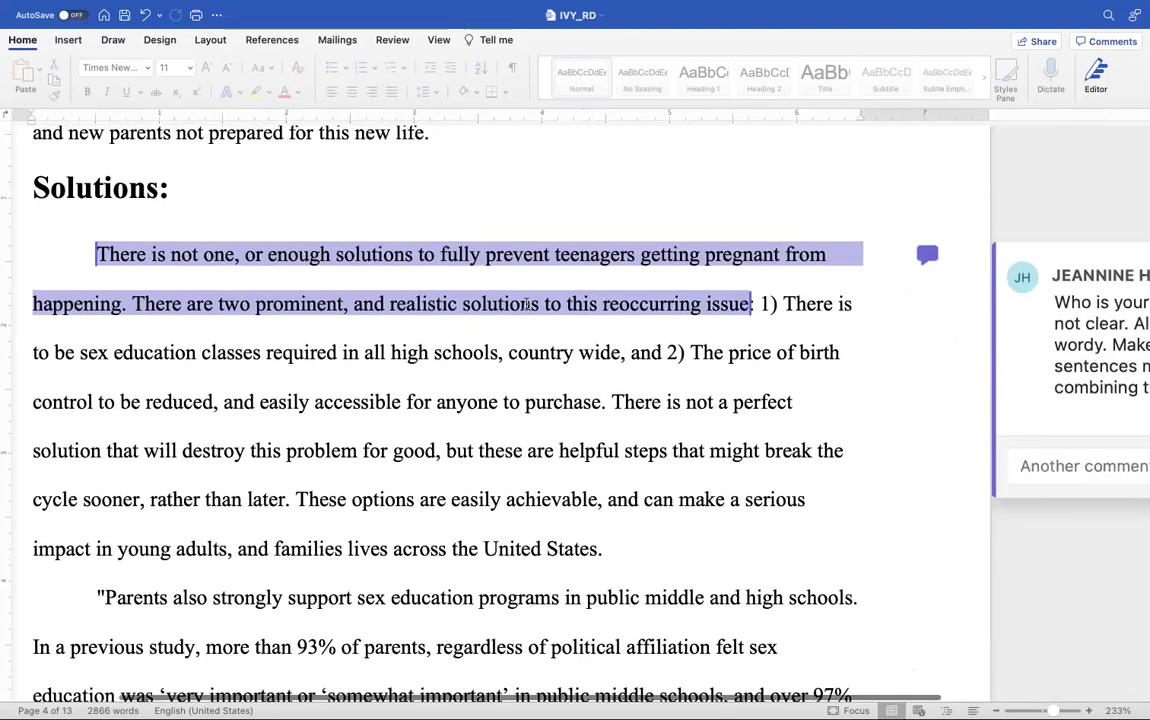
mouse_move(527, 305)
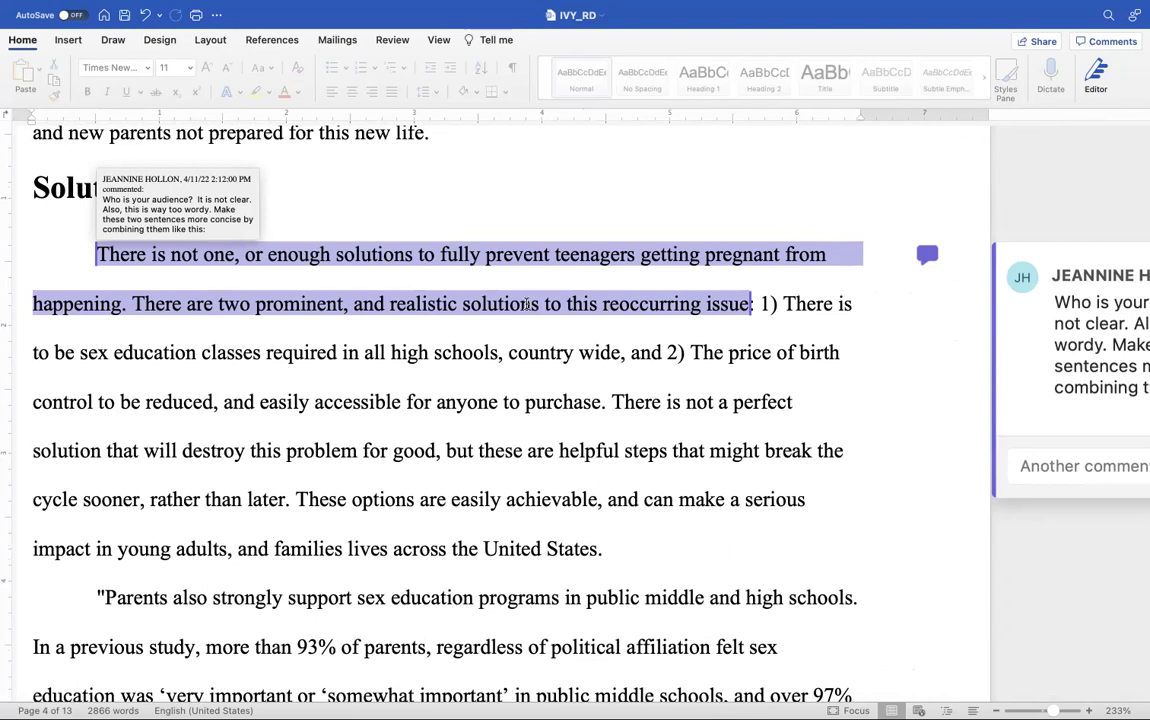
Step: Inspect the blank space after "like this:" in the Solutions comment and try to open its reply field
scroll(526, 305, "down", 4)
scroll(526, 305, "right", 2)
scroll(526, 303, "up", 3)
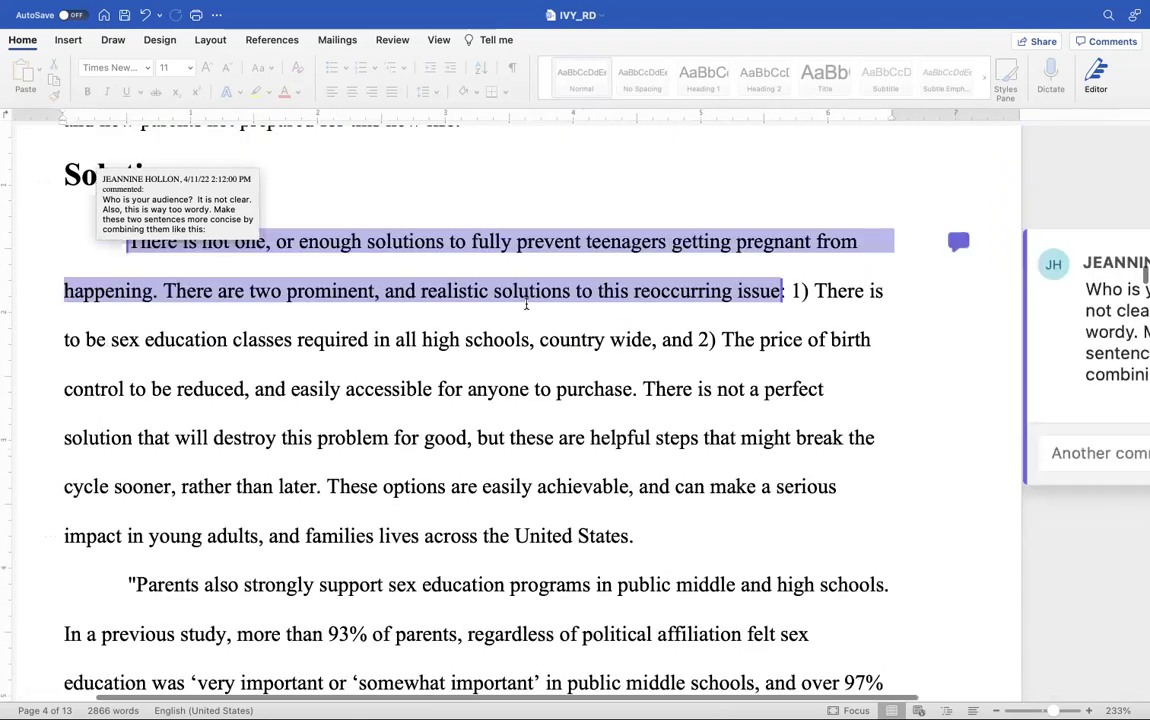
scroll(526, 303, "down", 2)
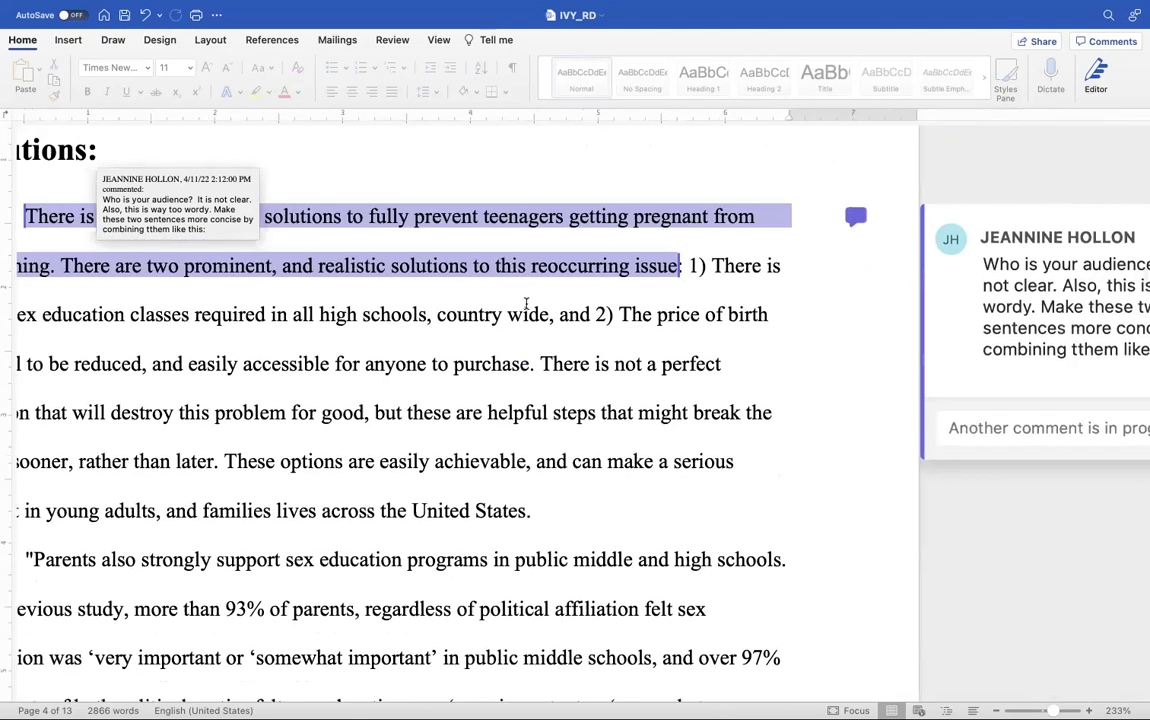
scroll(526, 303, "down", 5)
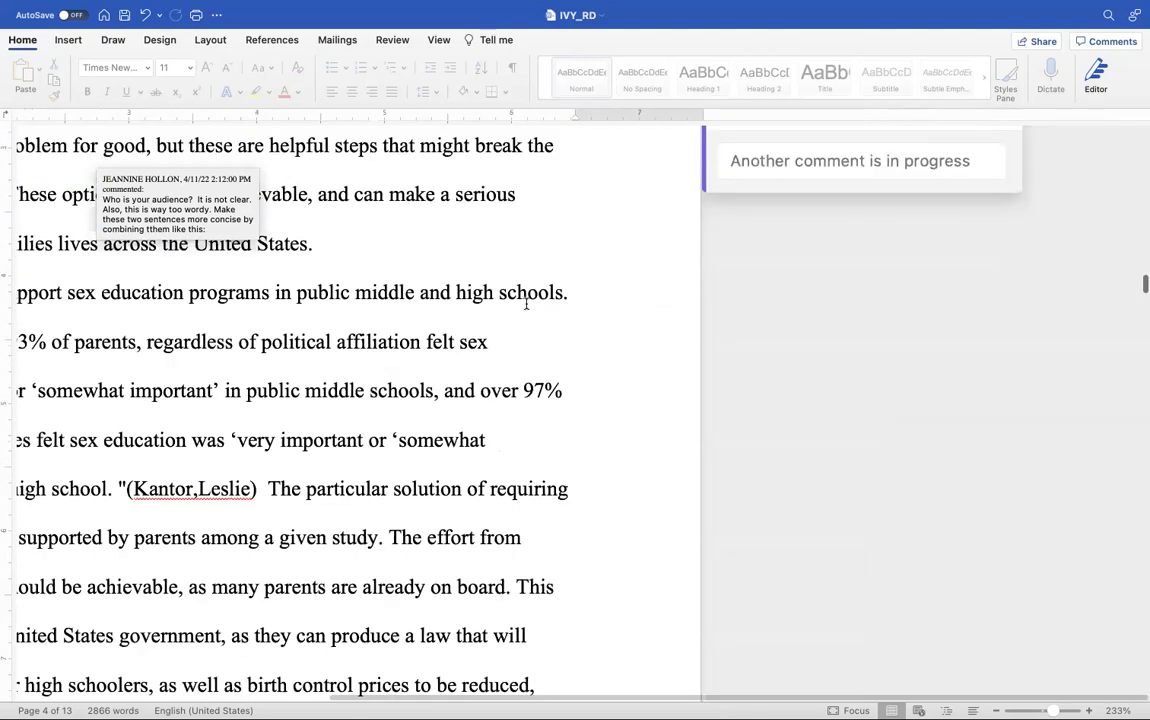
scroll(526, 303, "up", 5)
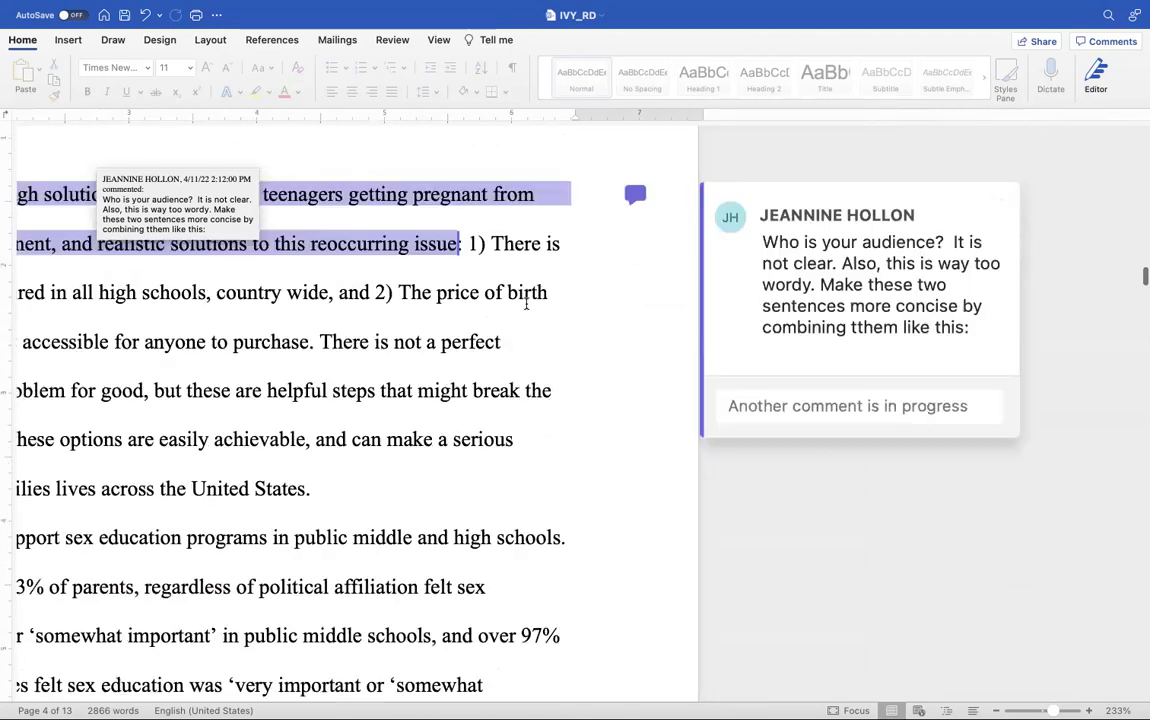
scroll(739, 377, "right", 1)
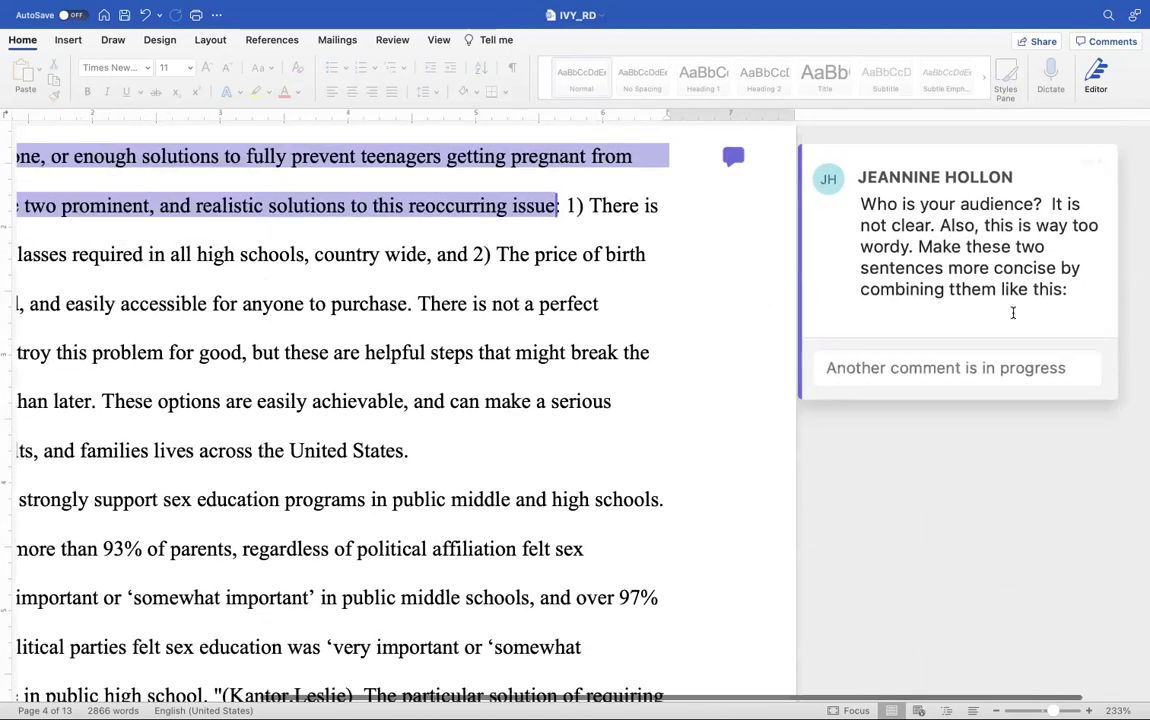
double_click(1063, 313)
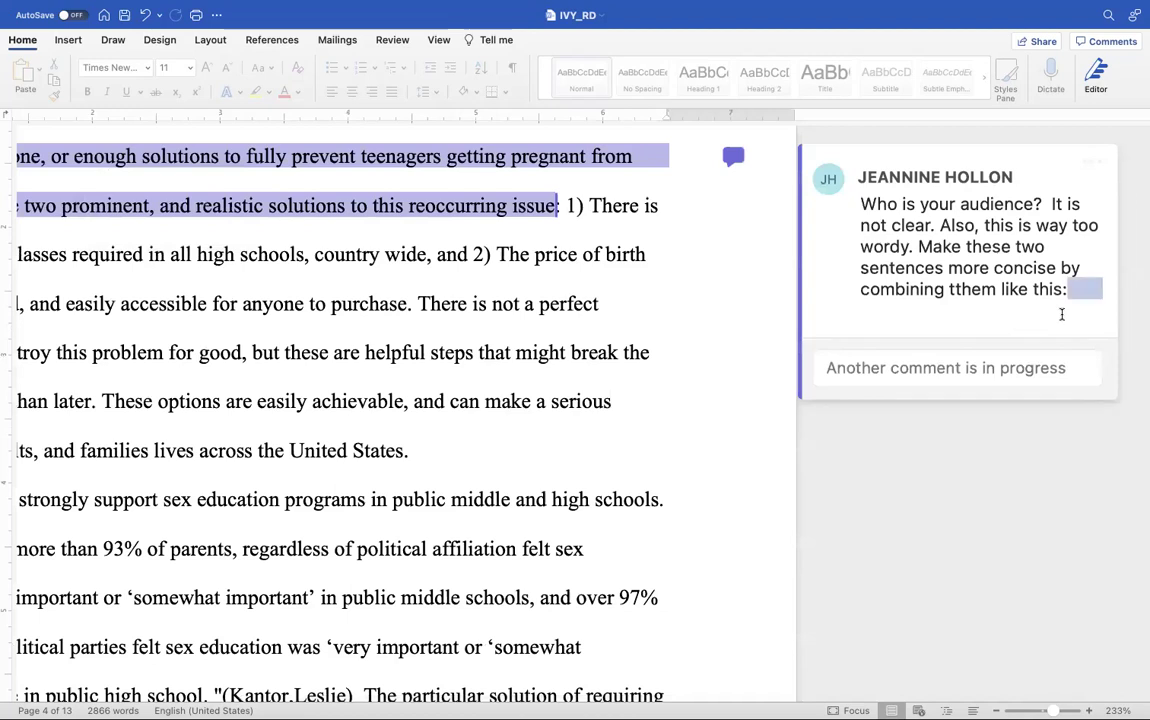
left_click(1047, 366)
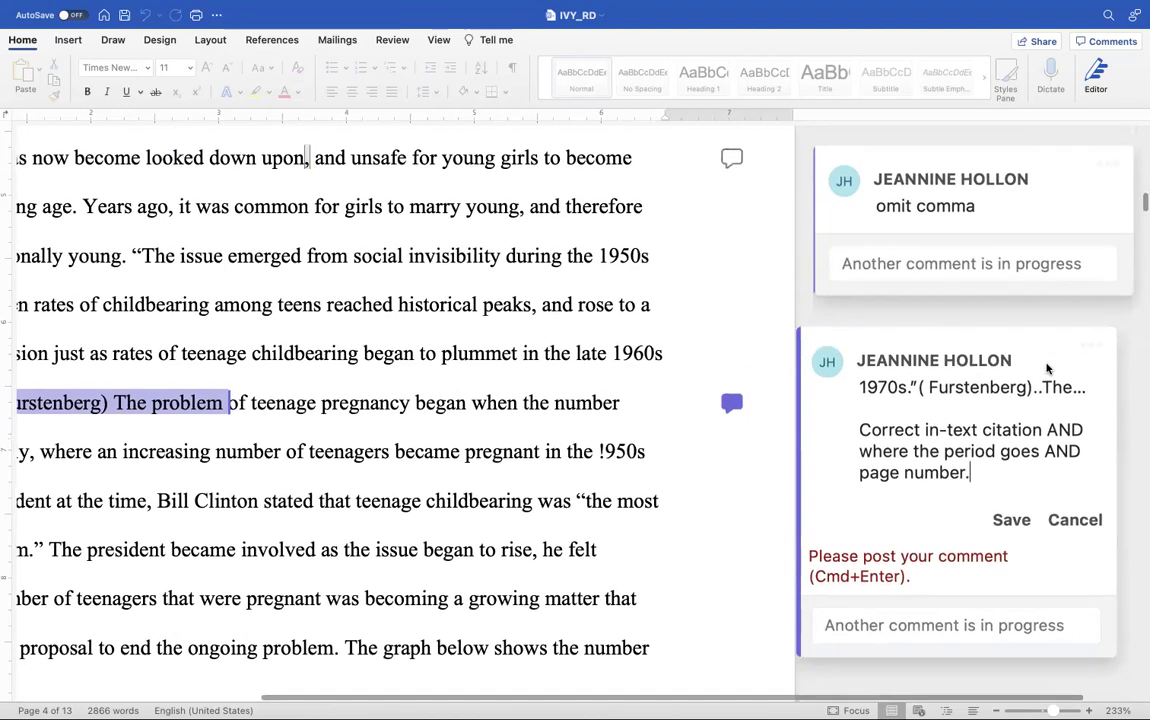
Step: Review the instructor's comments from the "United States" citation through Figure 1 and the missing page number to the Solutions section
scroll(1047, 369, "up", 5)
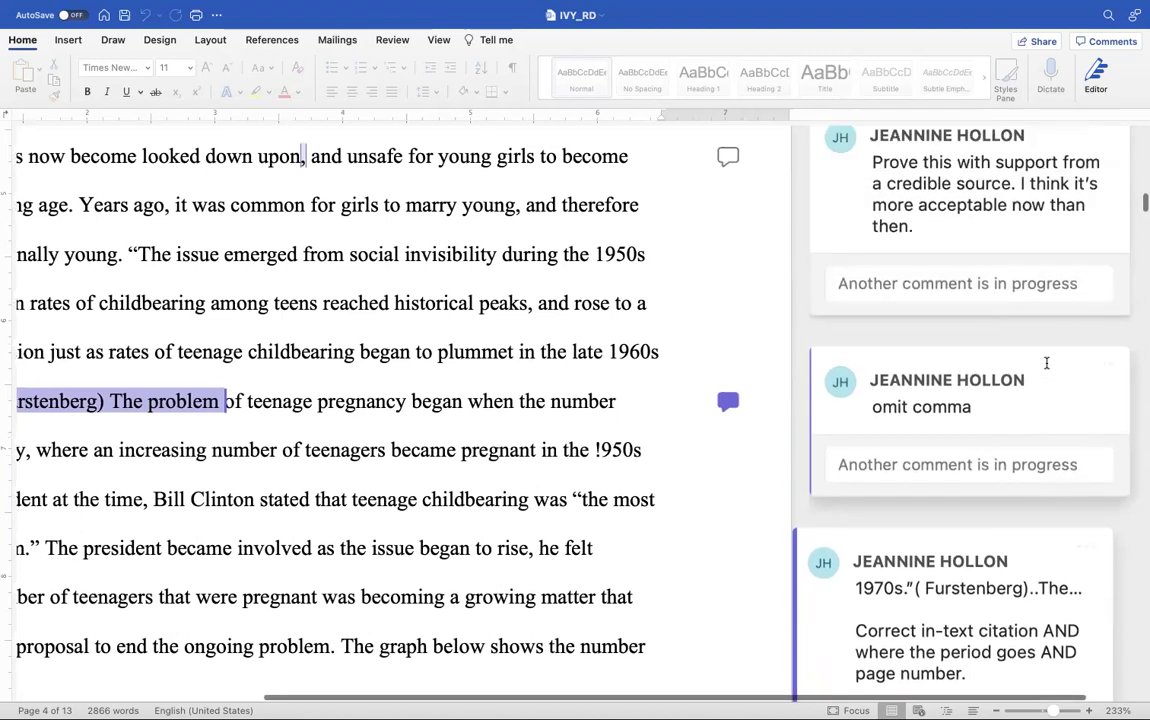
scroll(1047, 366, "up", 2)
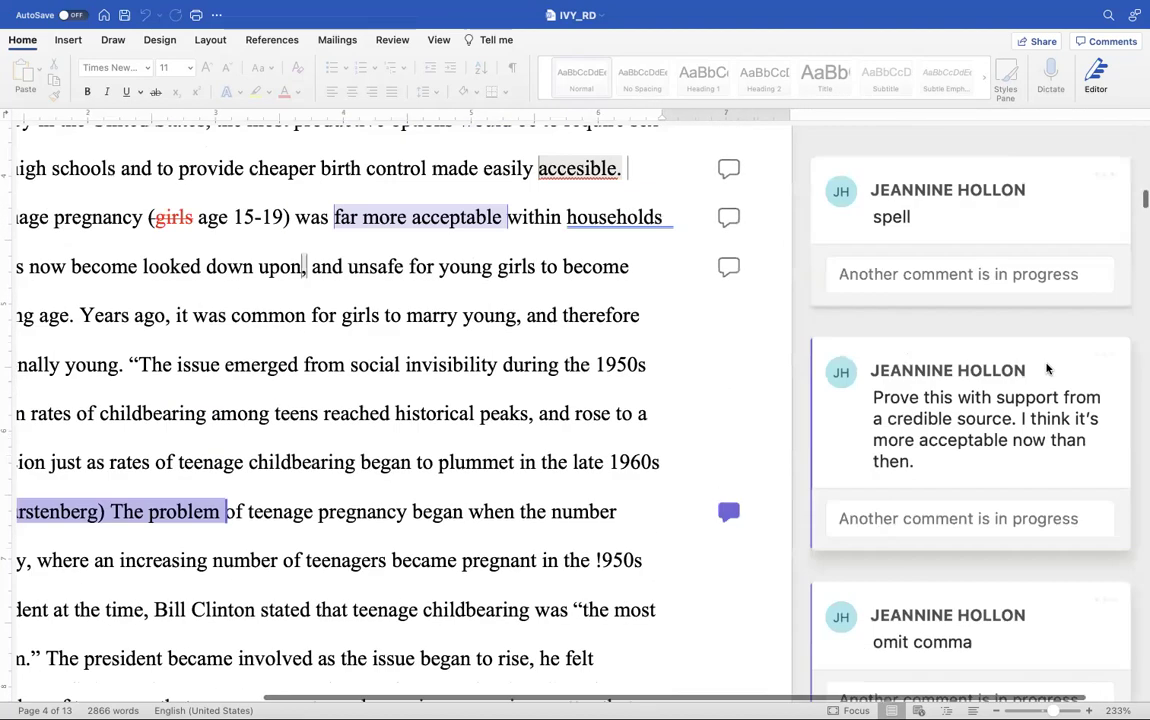
scroll(1047, 369, "up", 5)
scroll(1047, 368, "up", 15)
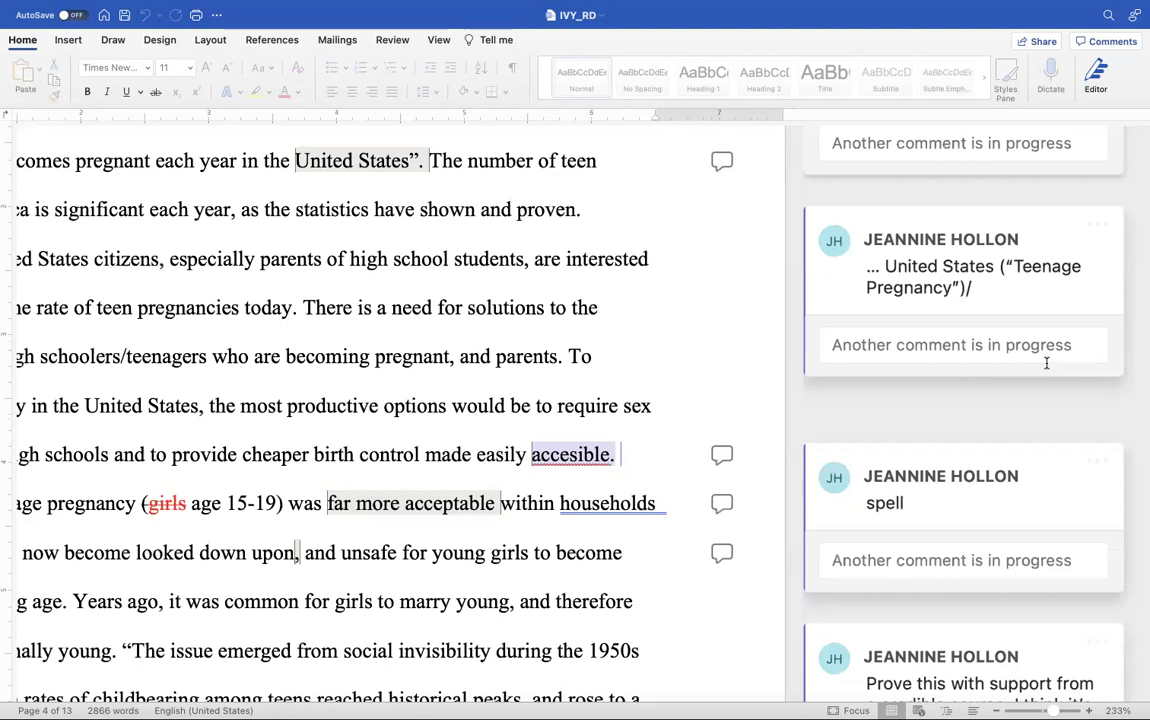
scroll(1046, 364, "down", 4)
scroll(1047, 363, "down", 20)
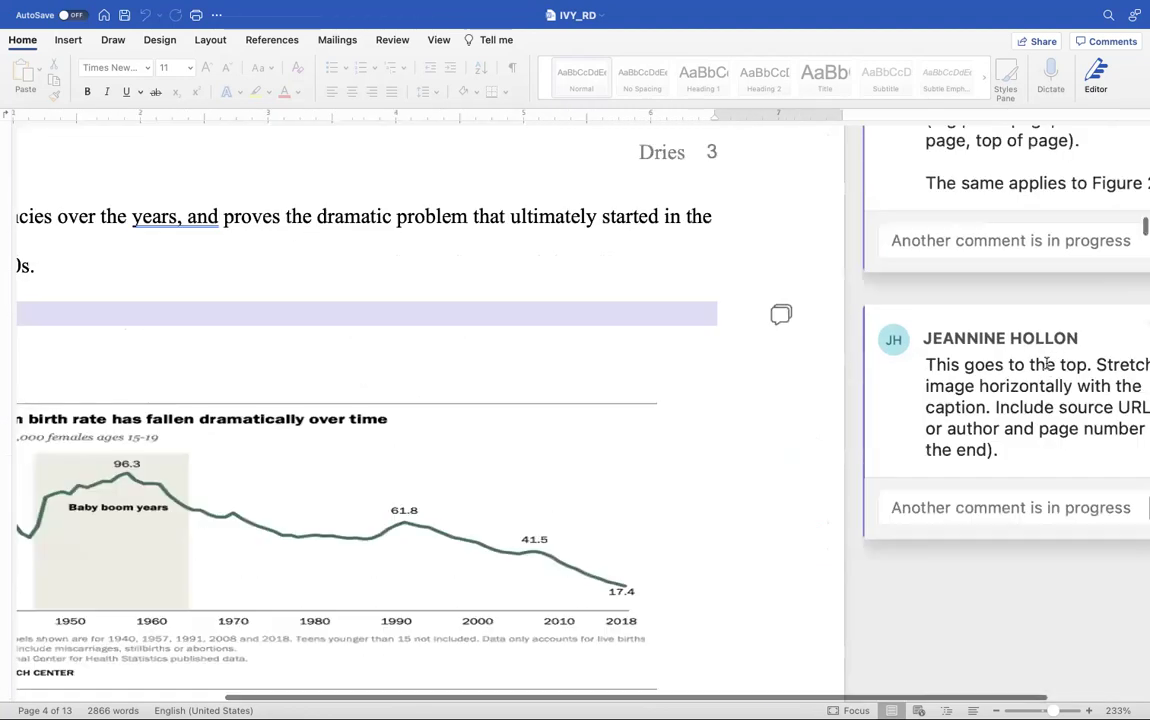
scroll(1047, 365, "down", 10)
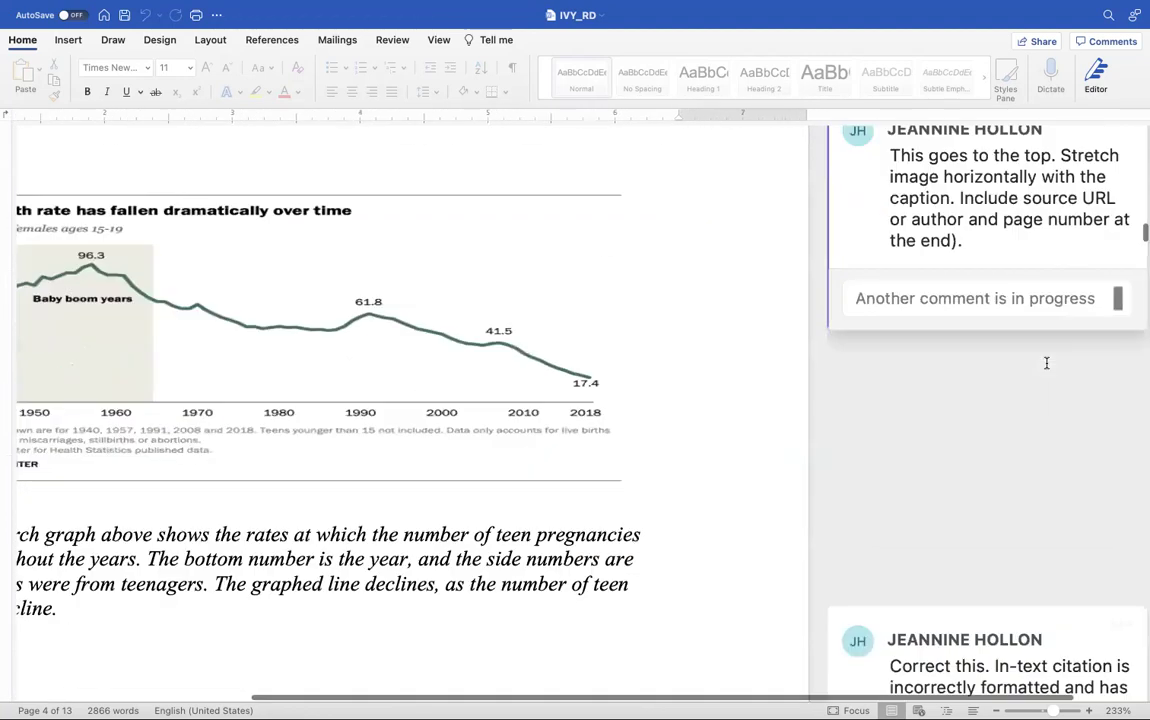
scroll(1047, 369, "down", 15)
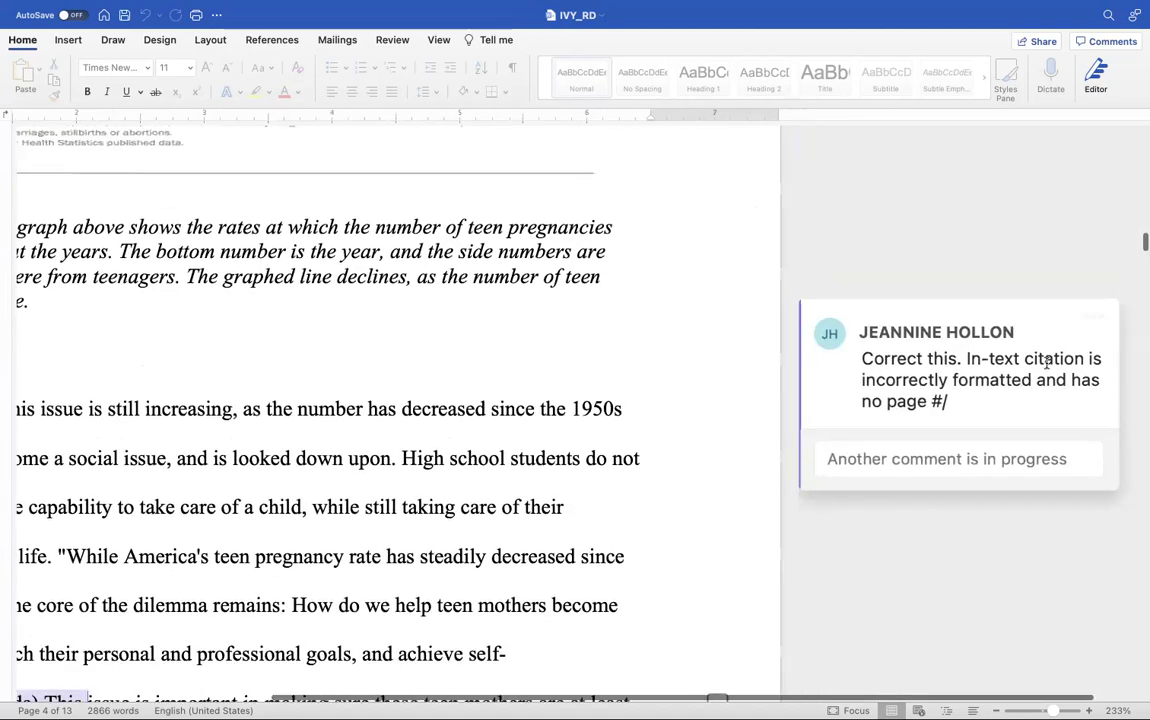
scroll(1047, 369, "up", 3)
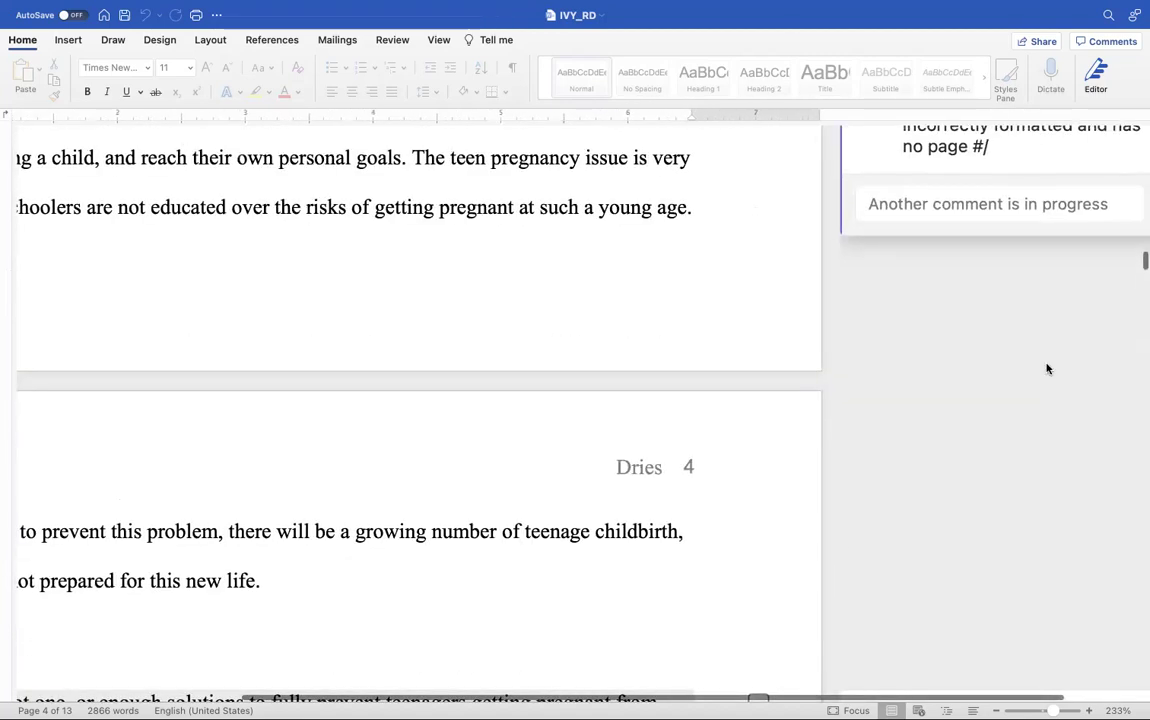
scroll(1047, 369, "down", 10)
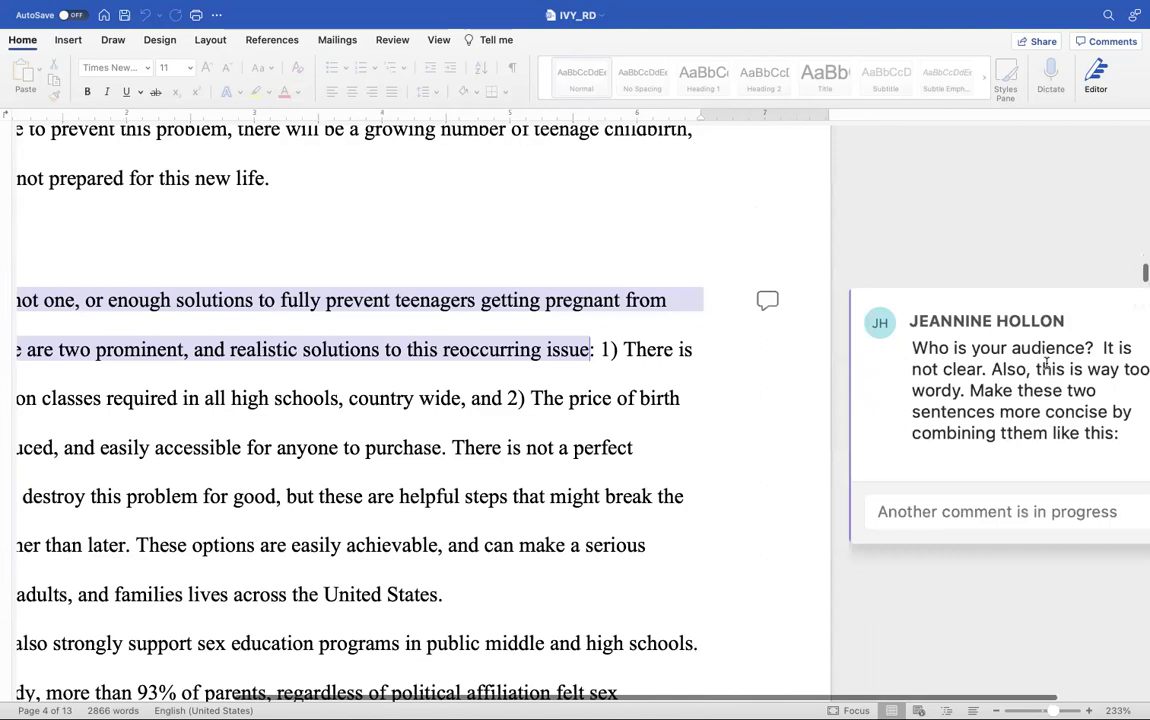
Step: Select the Solutions comment again and recheck the end of its text for the suggested combined sentence
left_click(1102, 390)
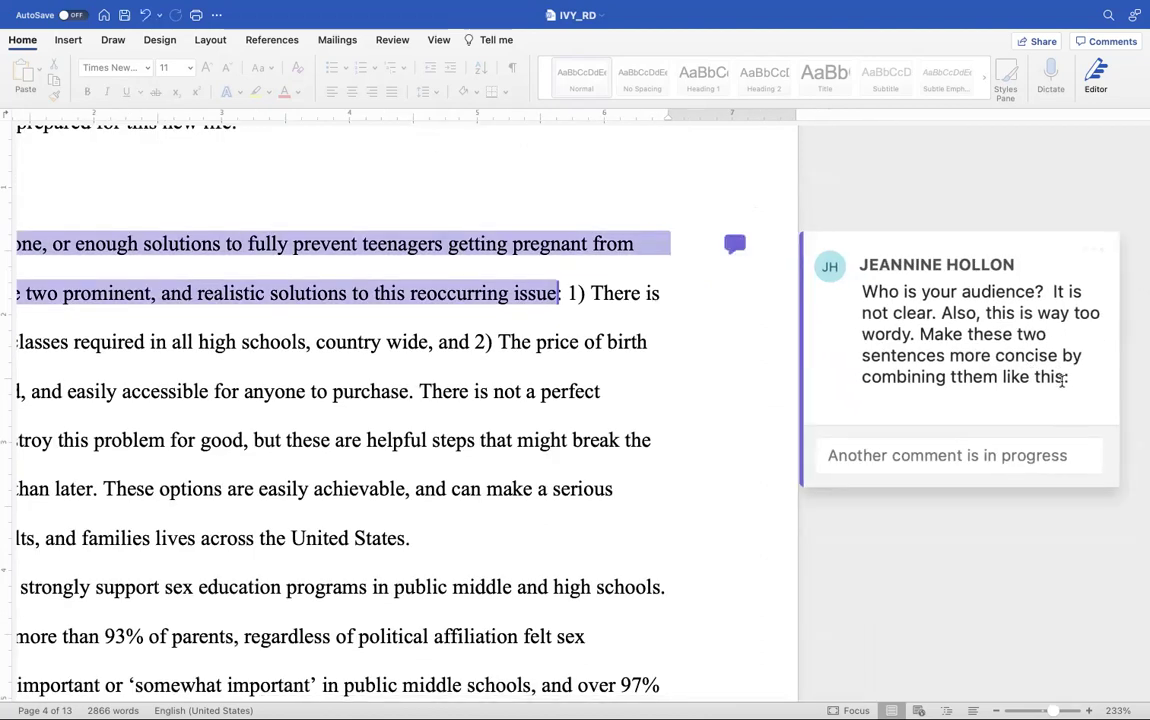
double_click(1067, 379)
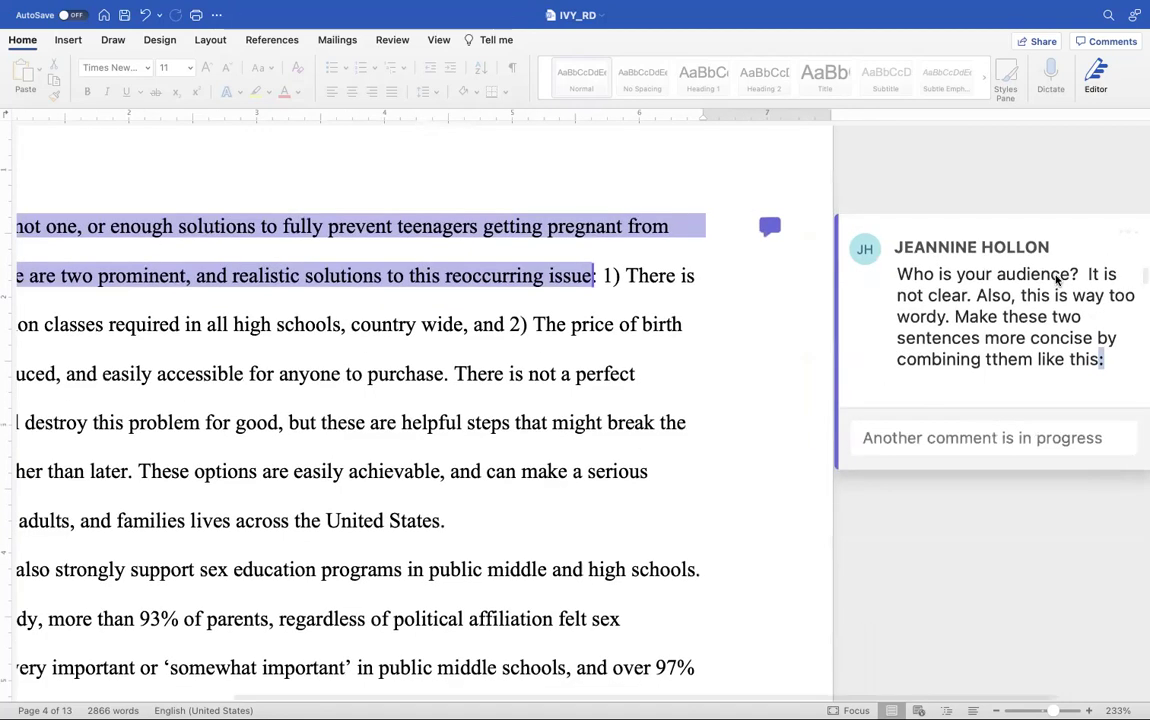
key("Escape")
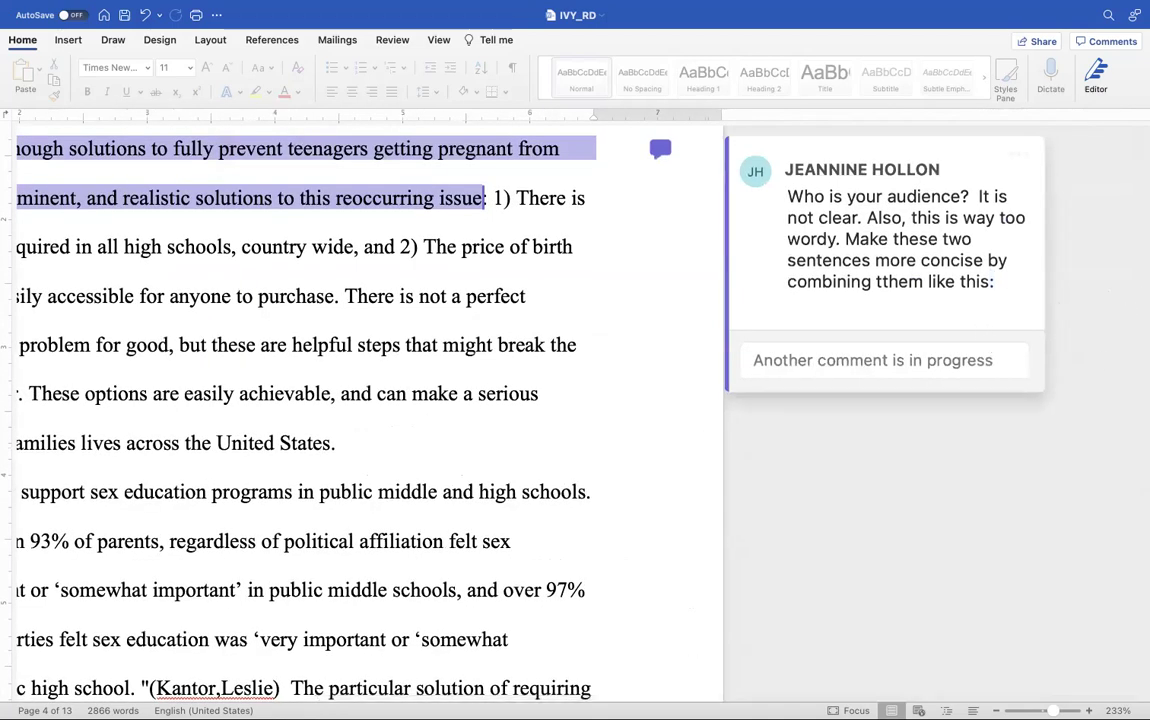
scroll(972, 397, "up", 3)
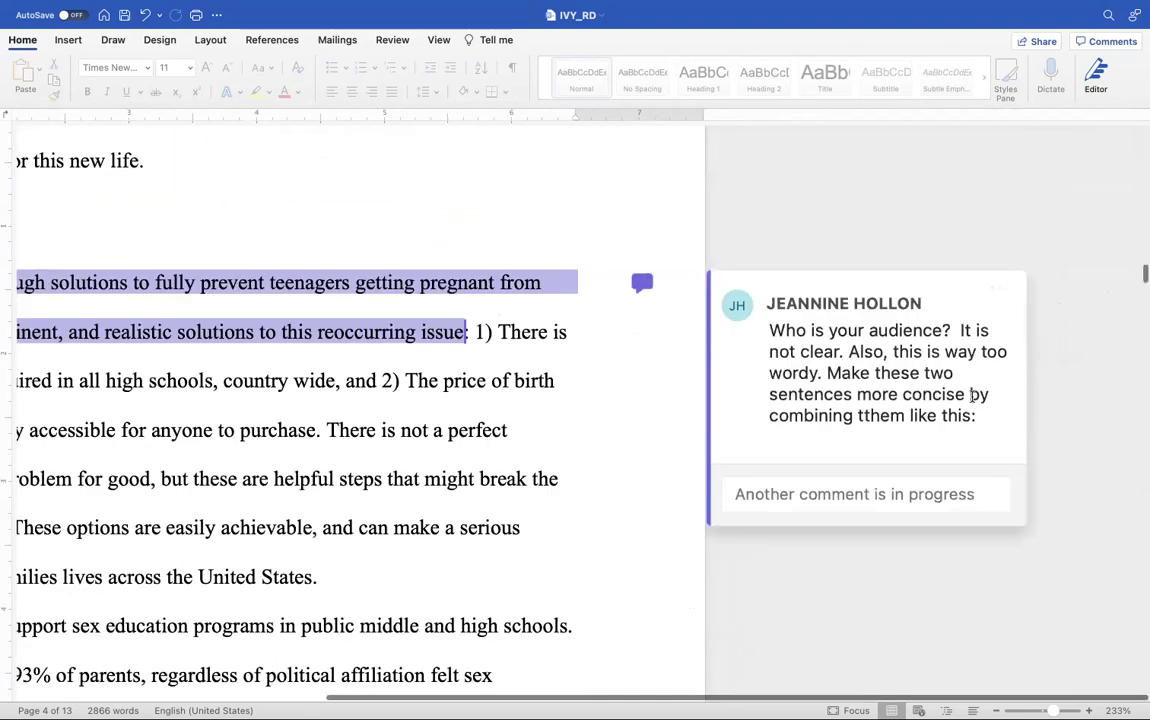
Step: Look over the remaining comments, from keeping the figure number, image and caption together to the Works Cited formatting
scroll(862, 439, "down", 15)
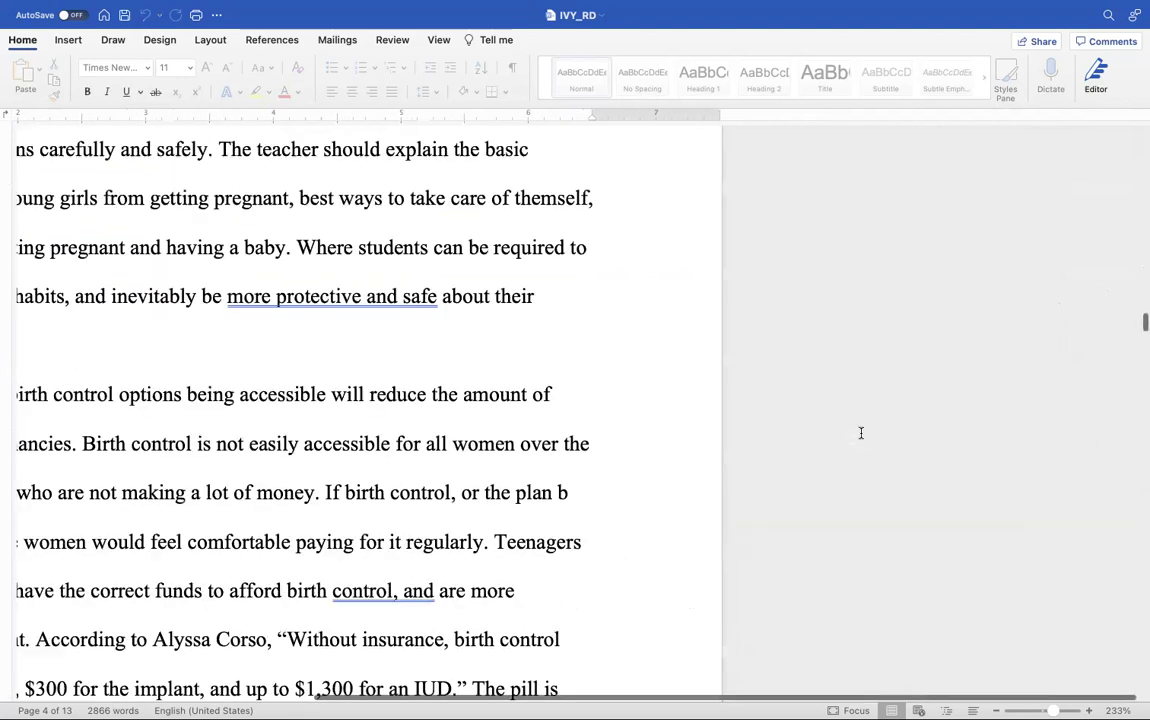
scroll(860, 433, "up", 5)
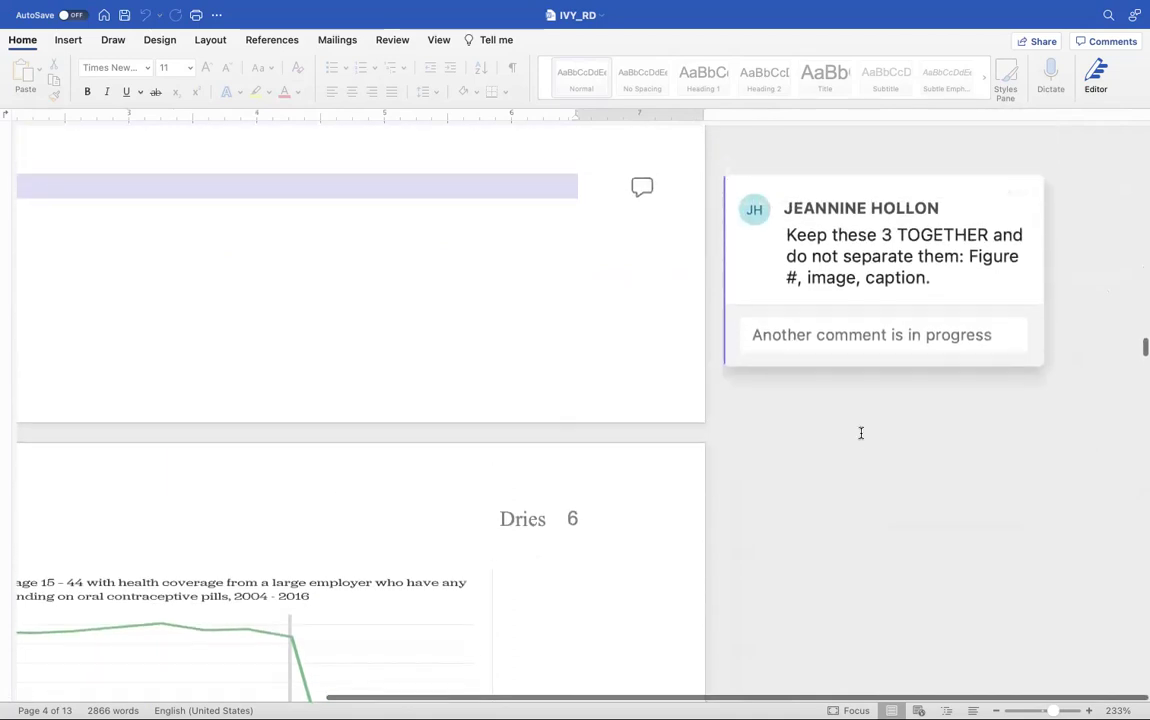
scroll(860, 433, "down", 7)
scroll(860, 433, "down", 20)
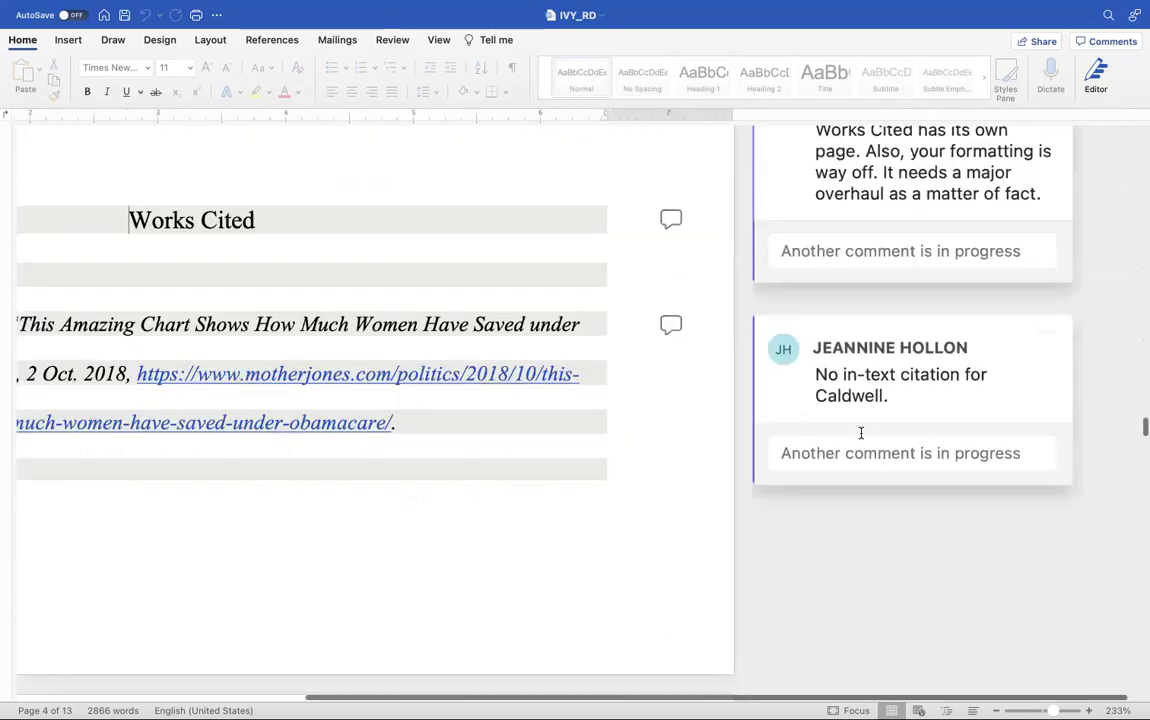
Step: Review the Works Cited and in-text citation comments, plus the section-by-section feedback and marked-up conclusion on the closing pages
scroll(862, 439, "up", 2)
scroll(862, 439, "down", 8)
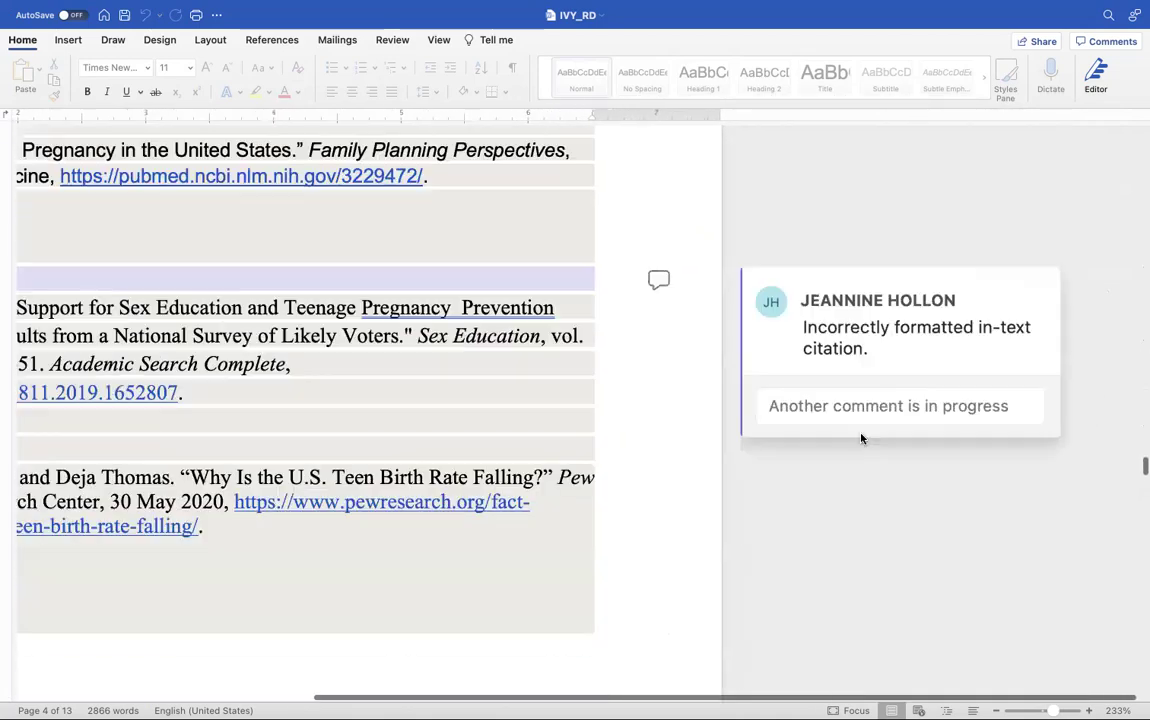
scroll(862, 439, "down", 8)
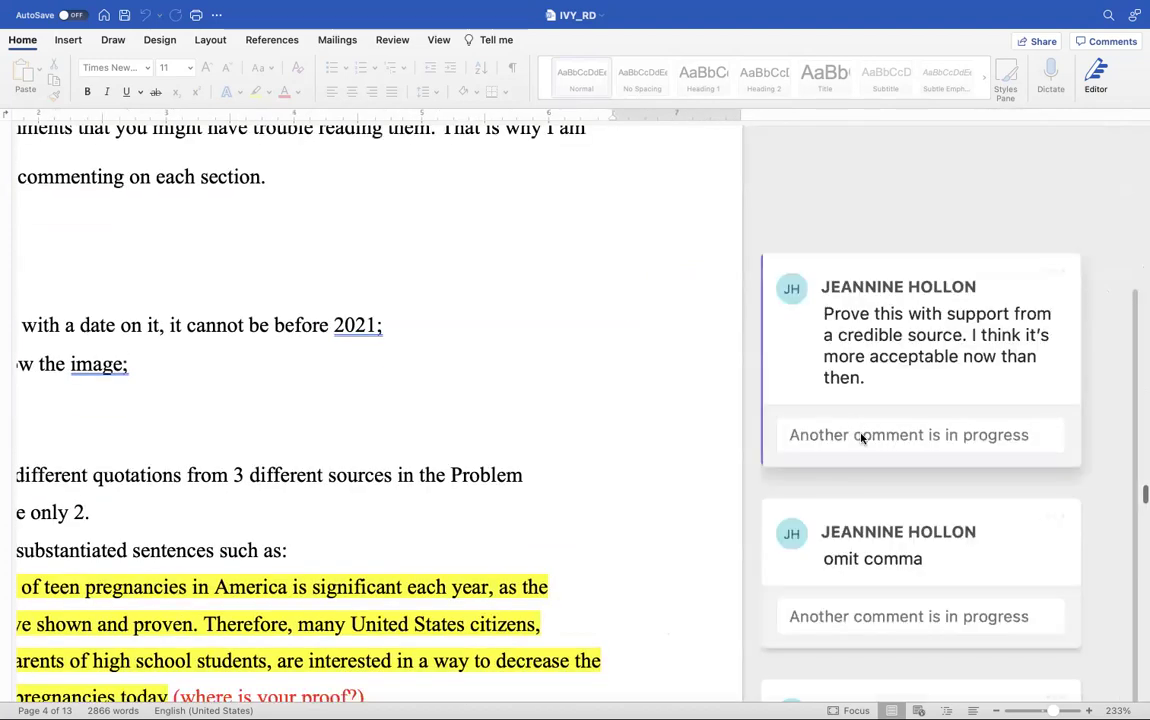
scroll(860, 432, "down", 3)
scroll(860, 432, "down", 15)
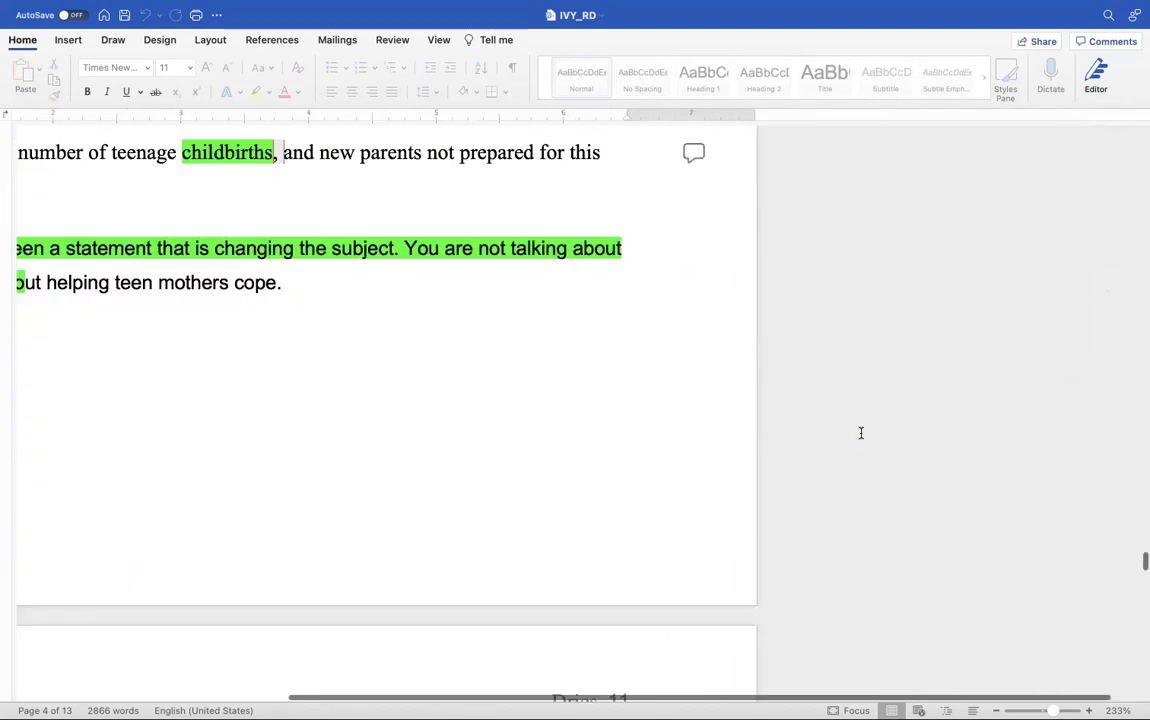
scroll(860, 432, "up", 20)
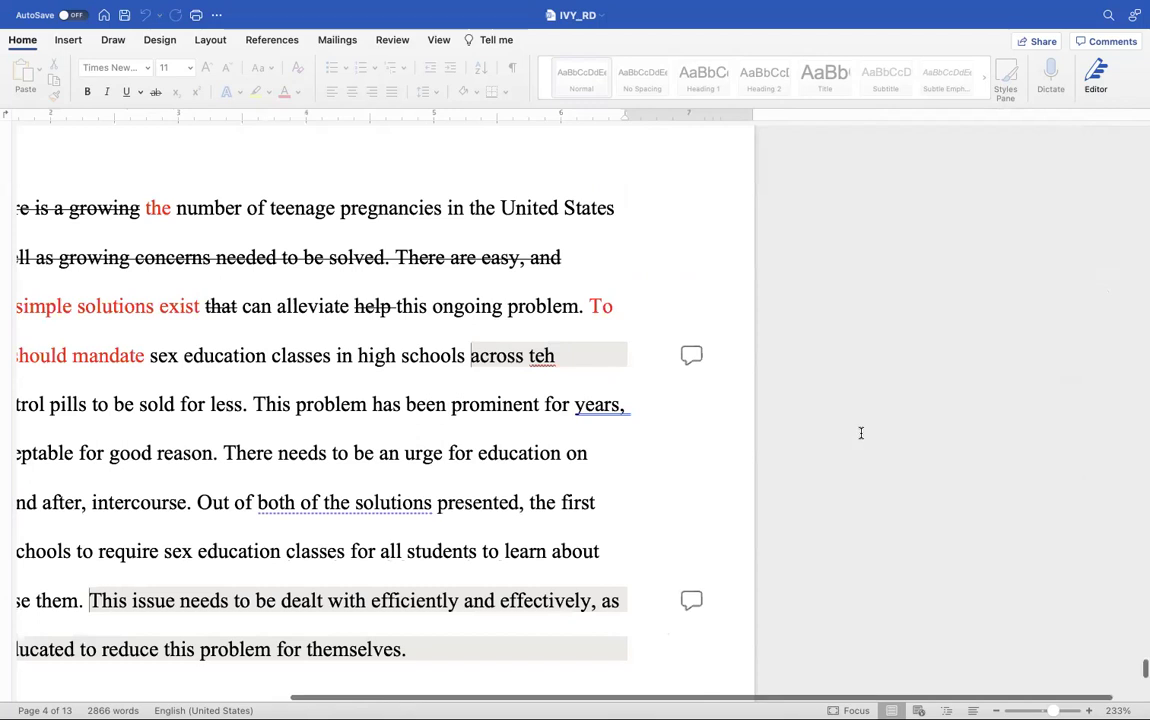
scroll(860, 432, "left", 5)
scroll(860, 432, "right", 3)
scroll(860, 432, "up", 20)
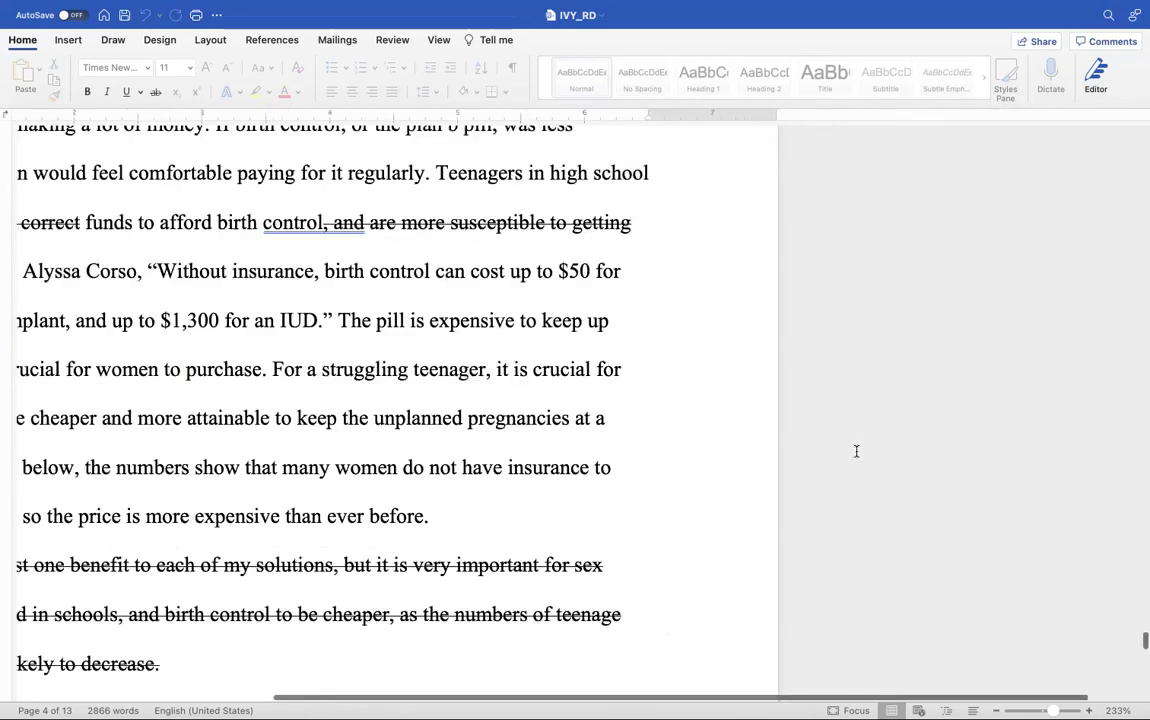
Step: Look back through the conclusion, birth control and Figure passages to the Solutions comment about the unclear audience and wordy sentences
scroll(856, 460, "down", 20)
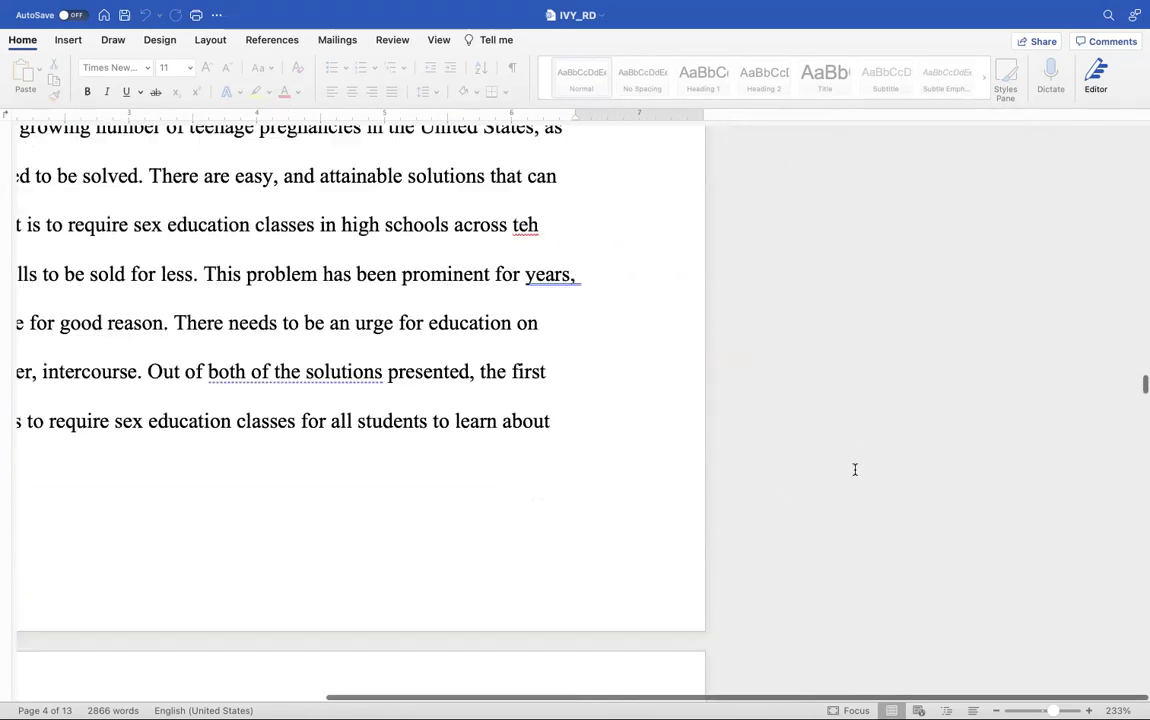
scroll(855, 470, "up", 20)
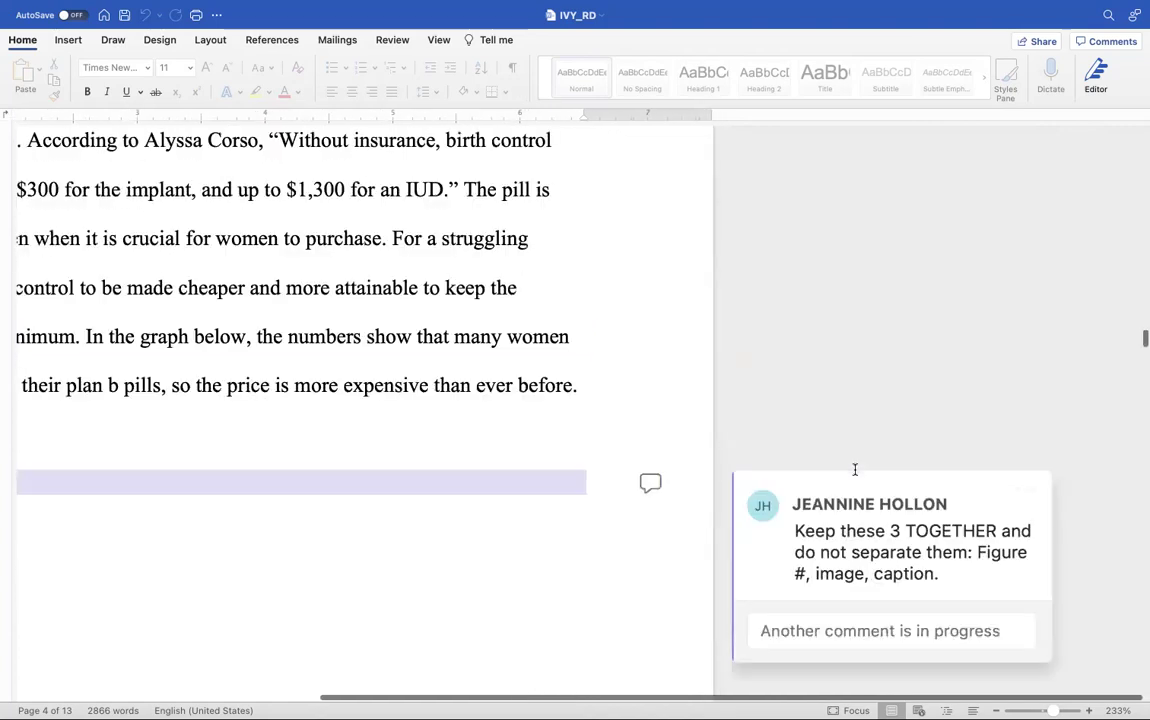
scroll(855, 469, "down", 10)
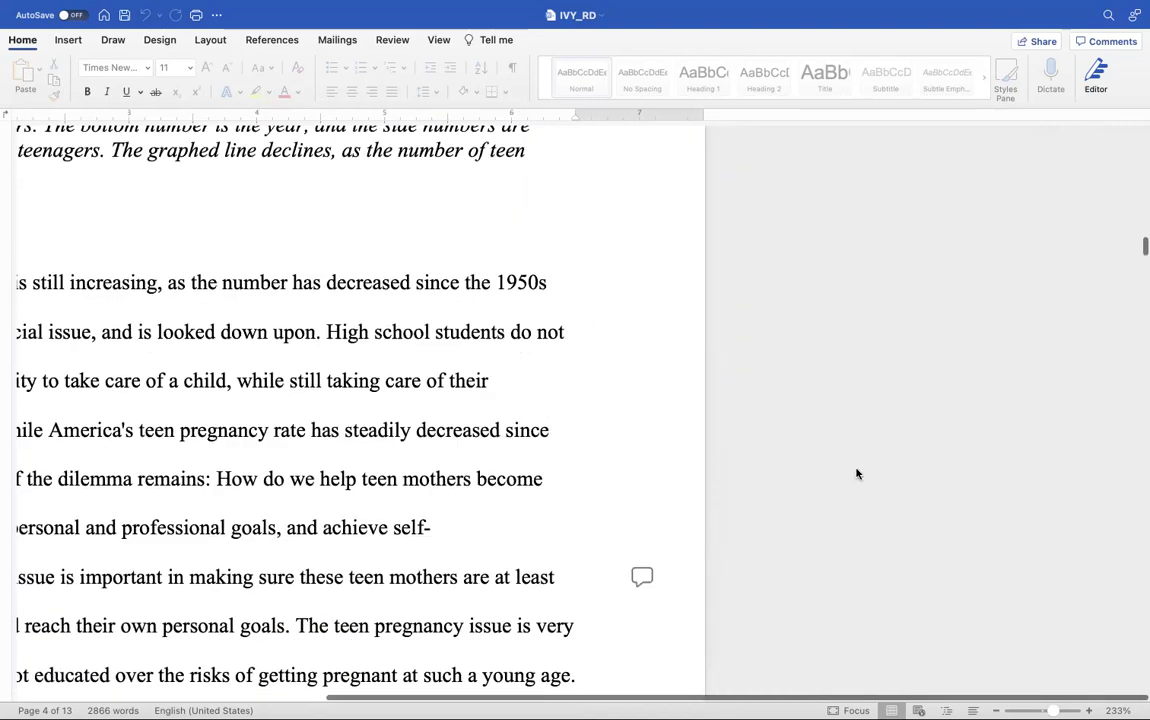
scroll(856, 468, "up", 15)
scroll(856, 468, "left", 1)
scroll(856, 468, "down", 5)
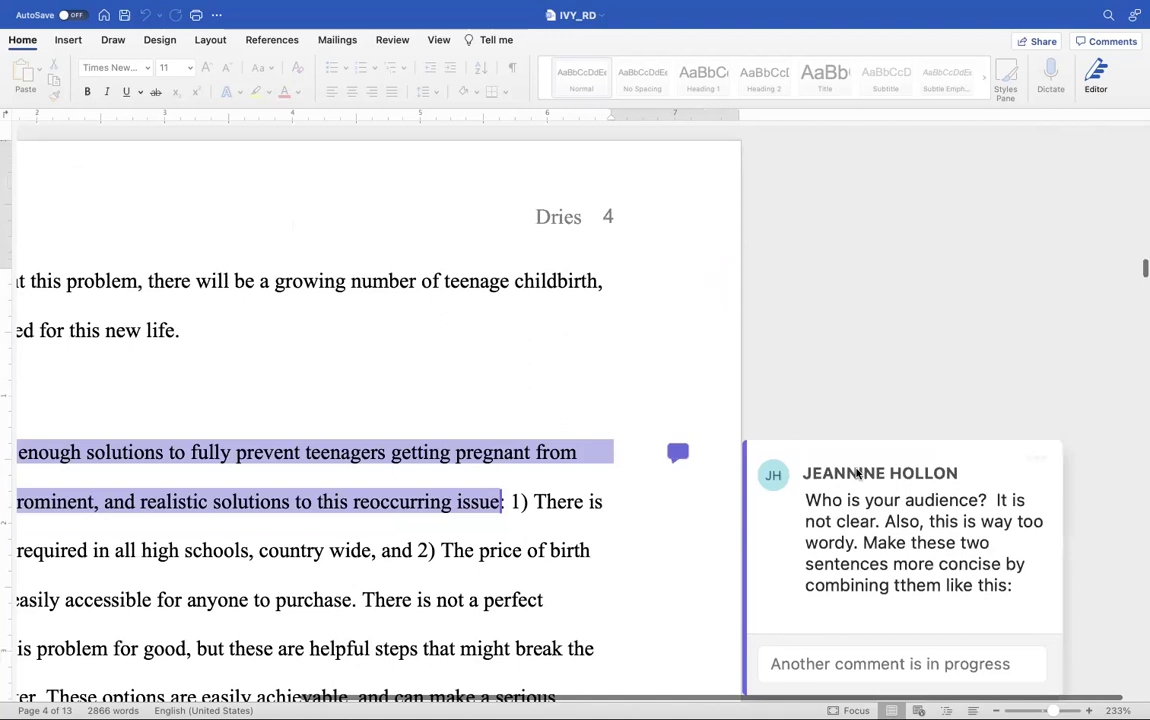
scroll(856, 468, "left", 2)
scroll(856, 468, "down", 5)
scroll(783, 467, "right", 1)
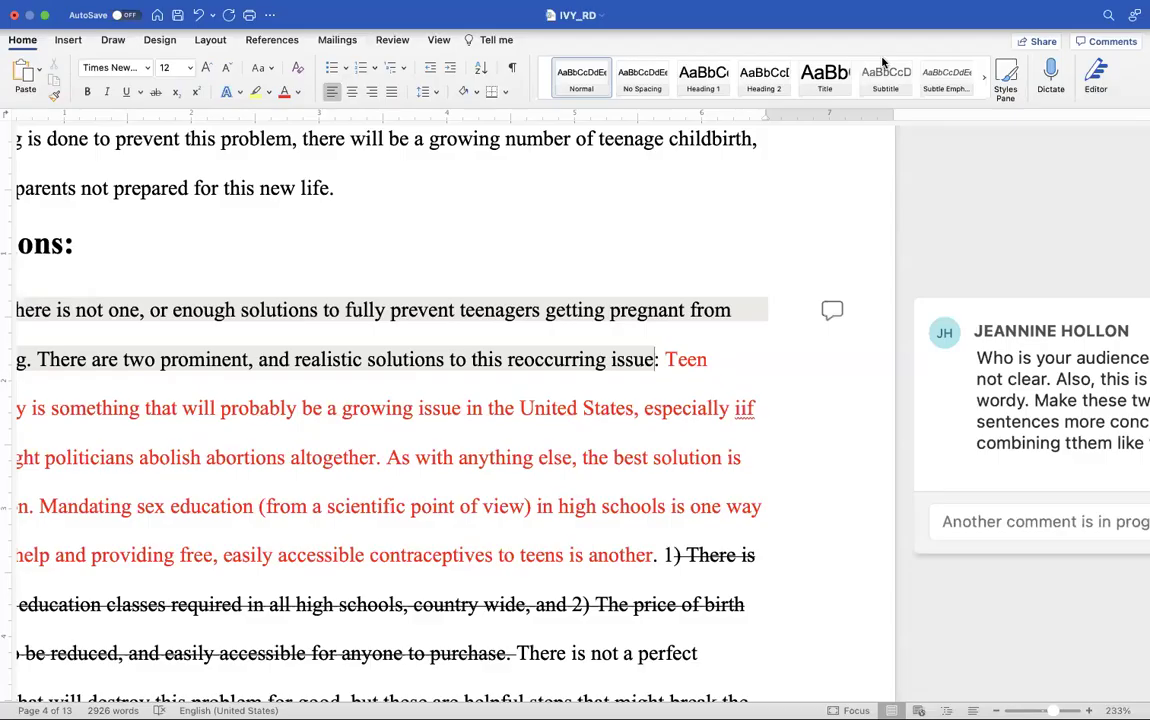
Step: Strike through the two original opening sentences of the Solutions section, from "There is not one" to "this reoccurring issue"
scroll(749, 125, "left", 2)
scroll(749, 125, "down", 2)
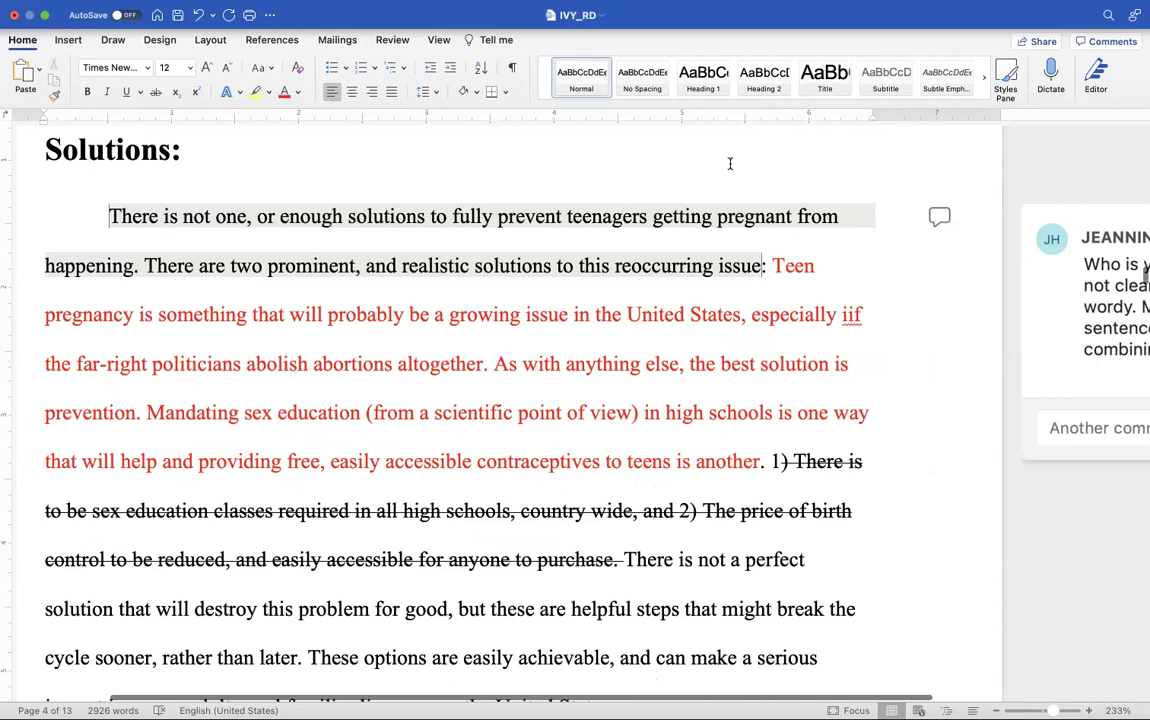
scroll(730, 163, "down", 1)
scroll(730, 163, "down", 1)
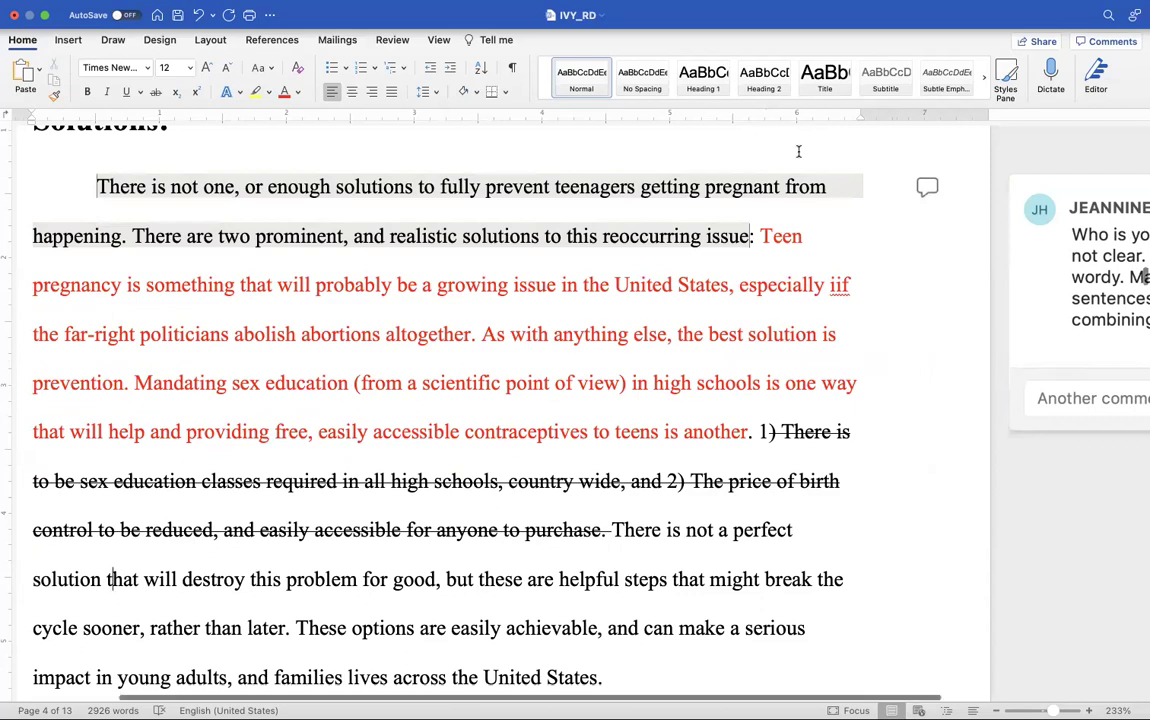
scroll(797, 150, "down", 2)
scroll(797, 150, "right", 1)
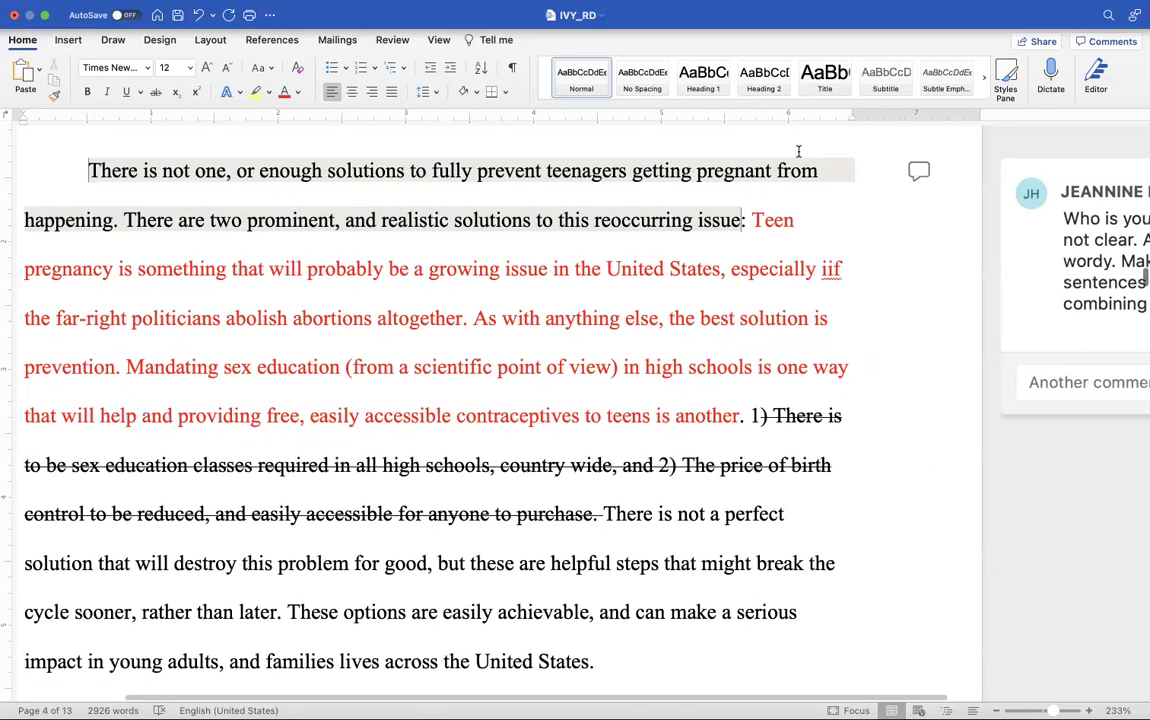
left_click_drag(660, 178, 78, 150)
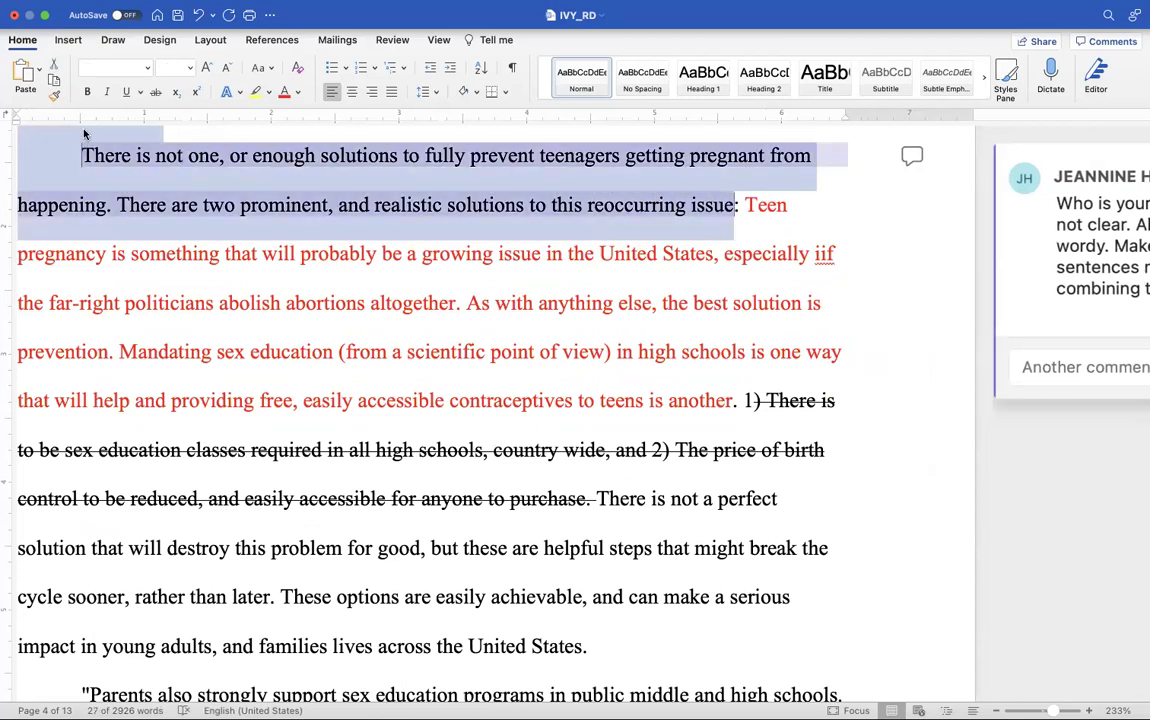
left_click(156, 92)
left_click(156, 92)
left_click(156, 92)
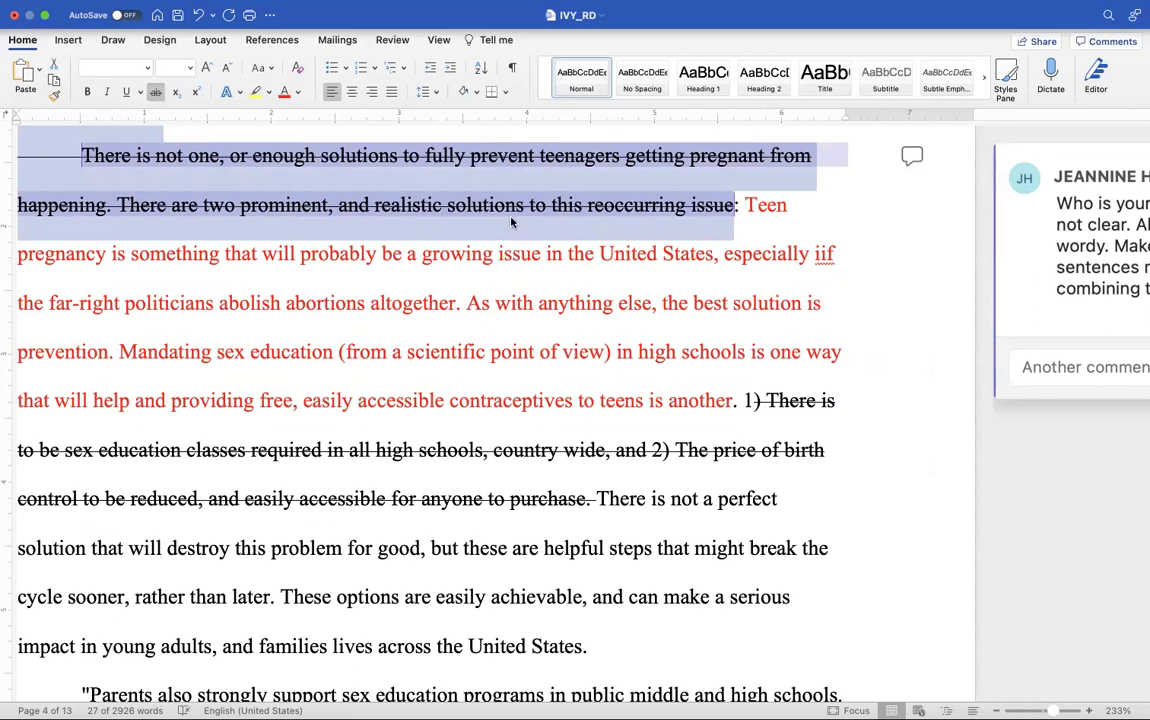
left_click(880, 193)
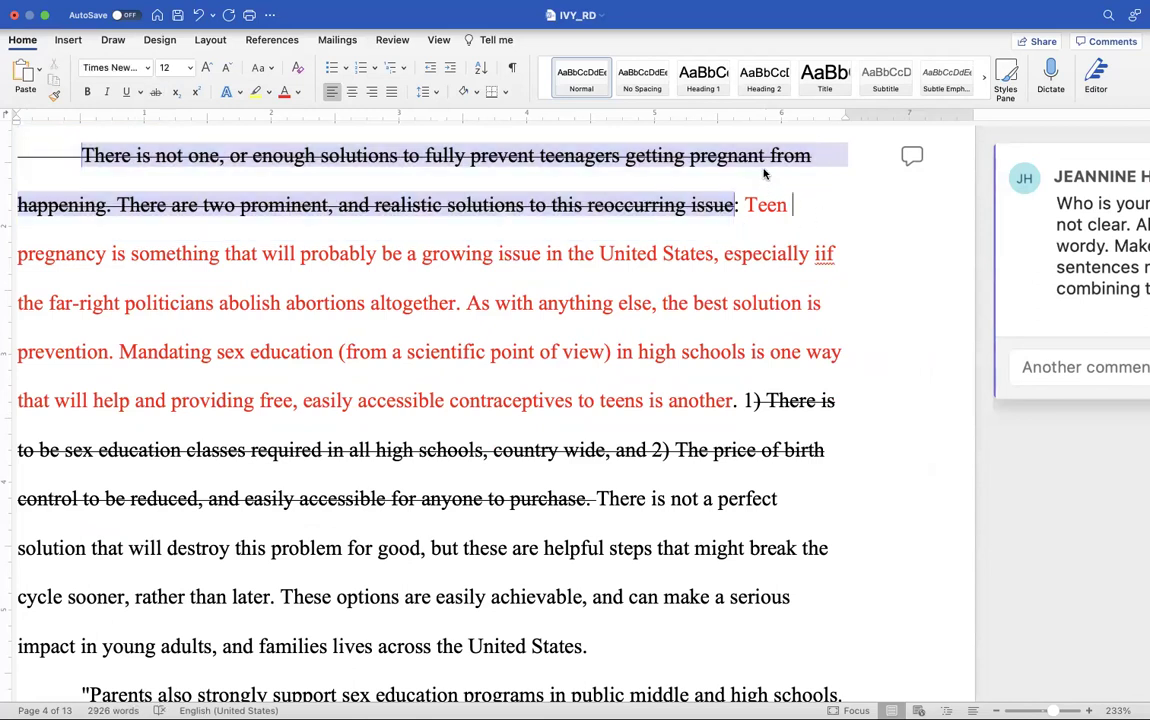
Step: Correct the misspelled "iif" to "if" in the red replacement text of the Solutions paragraph
scroll(741, 227, "down", 1)
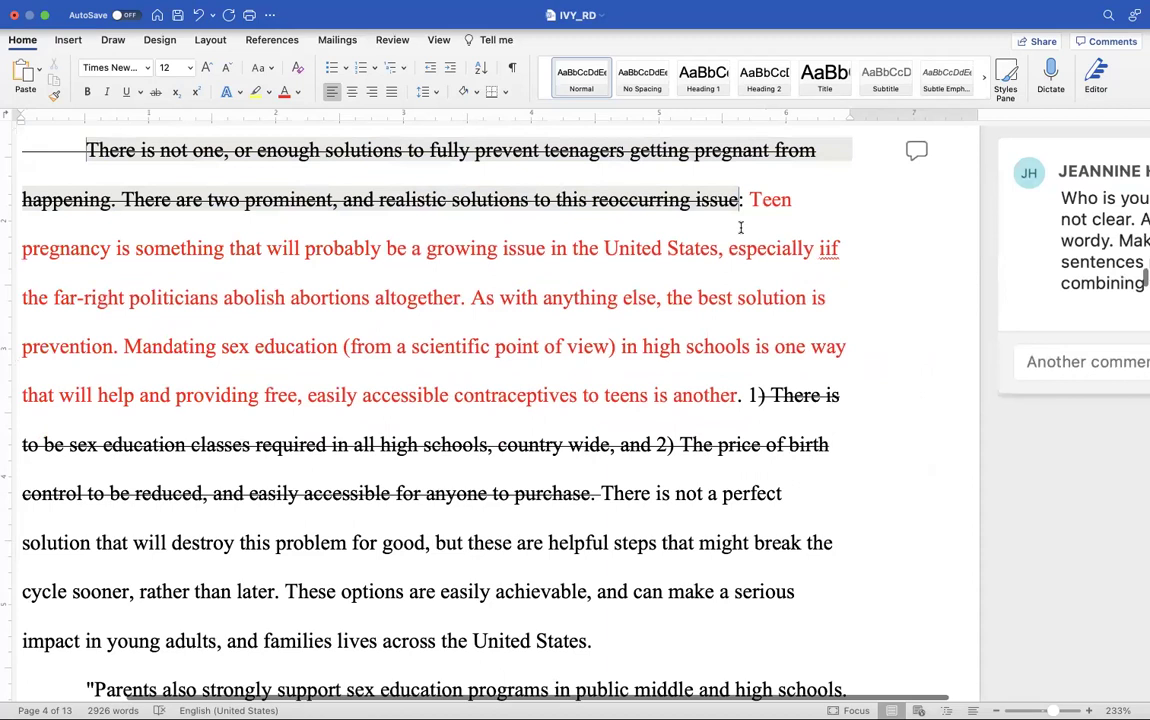
scroll(741, 227, "left", 1)
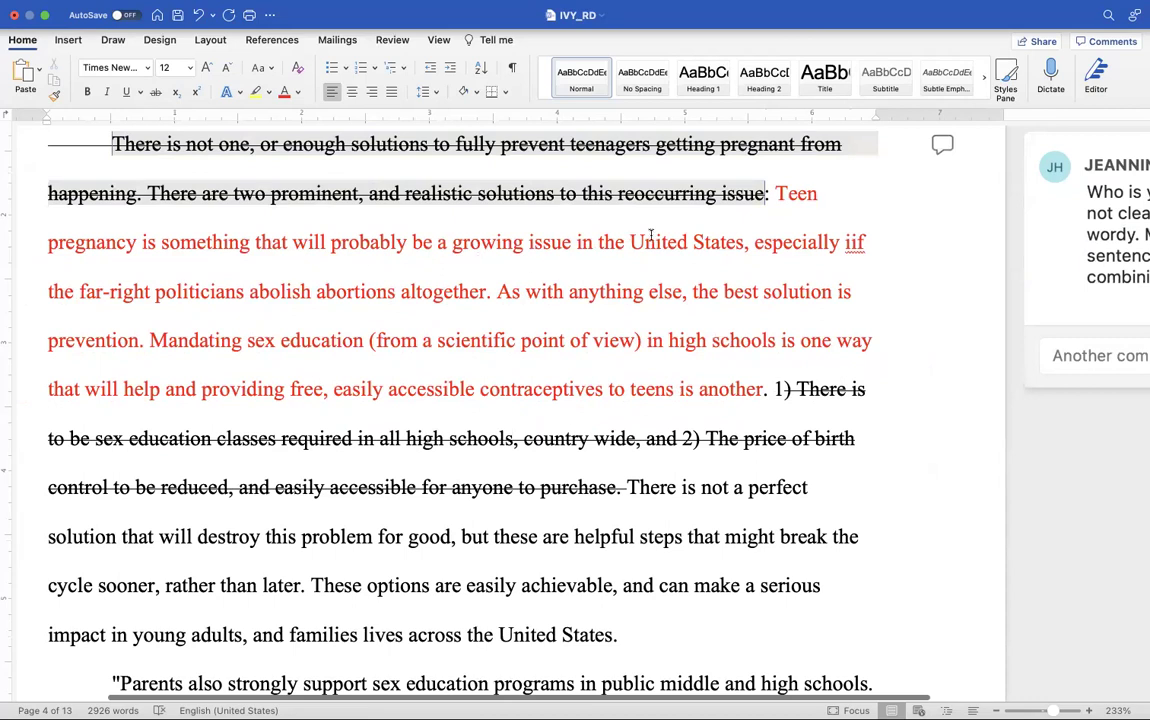
right_click(853, 242)
left_click(790, 310)
scroll(1145, 278, "right", 1)
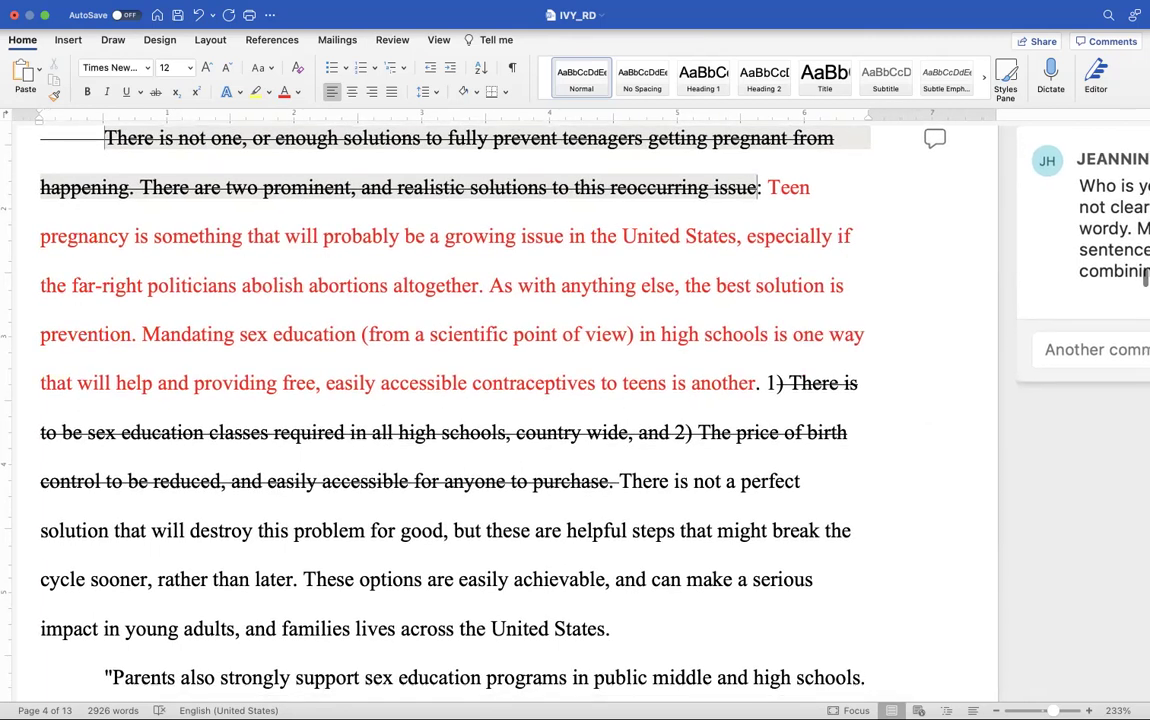
Step: Reread the red Solutions rewrite against the struck-through text and the remaining sentences, down to the "Parents also strongly support" quotation
scroll(527, 365, "down", 1)
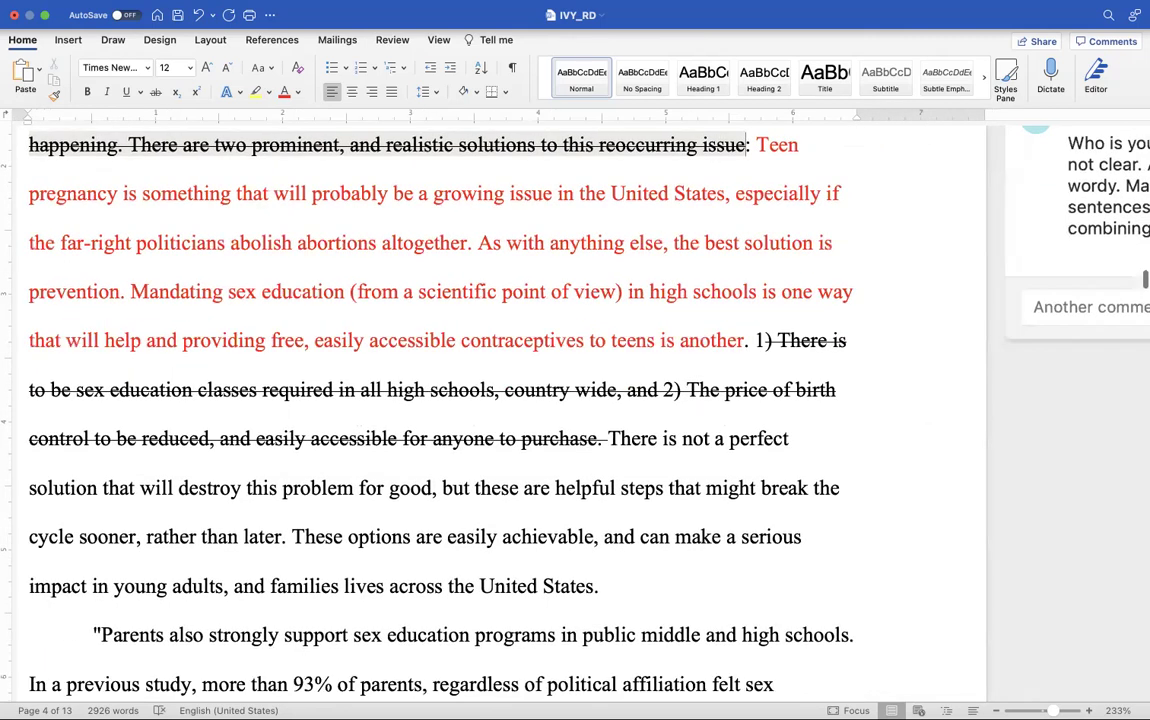
scroll(527, 365, "left", 2)
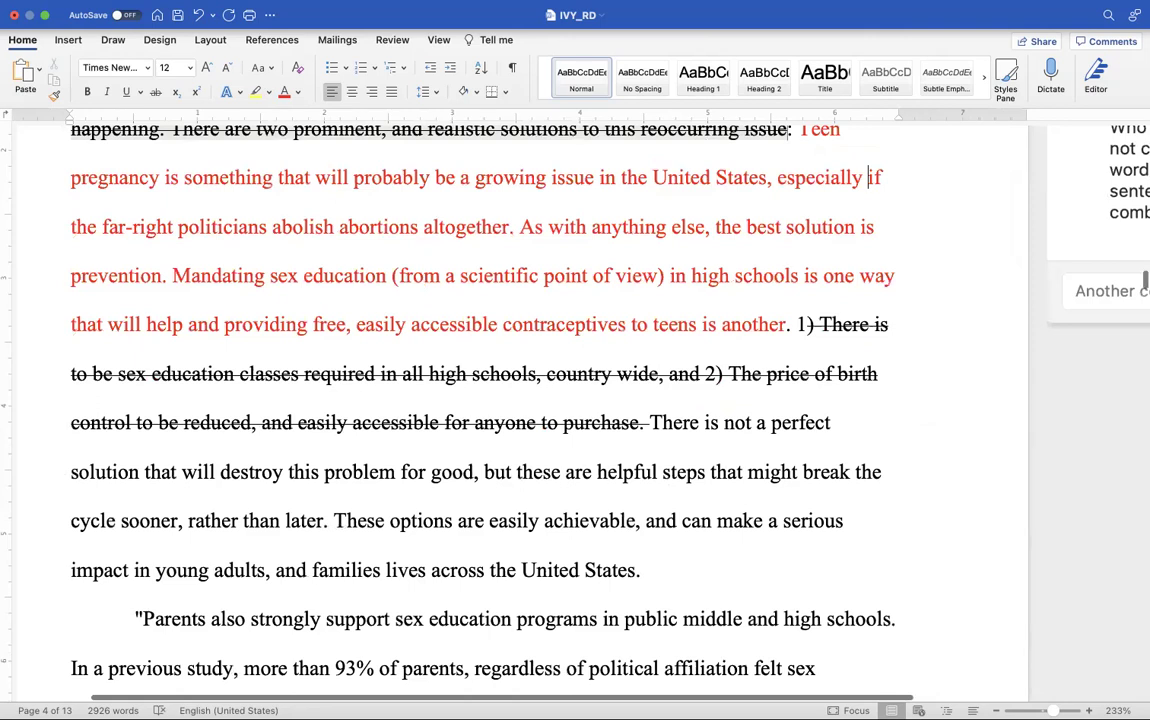
scroll(527, 365, "down", 1)
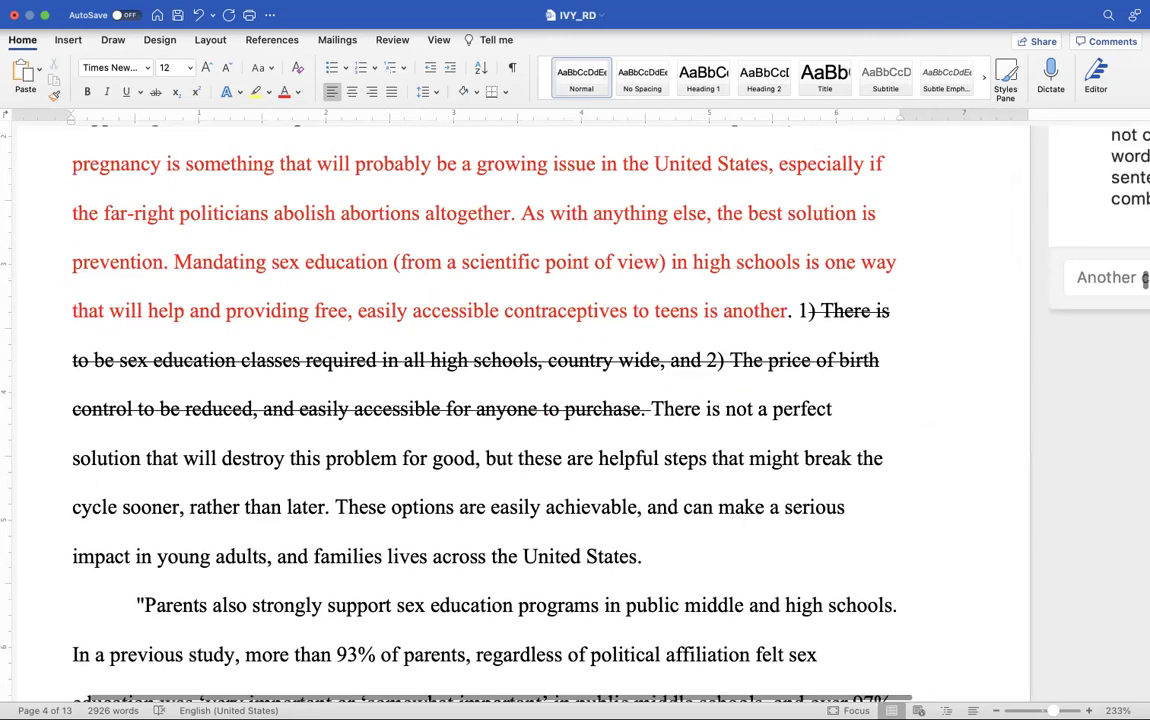
scroll(527, 400, "down", 1)
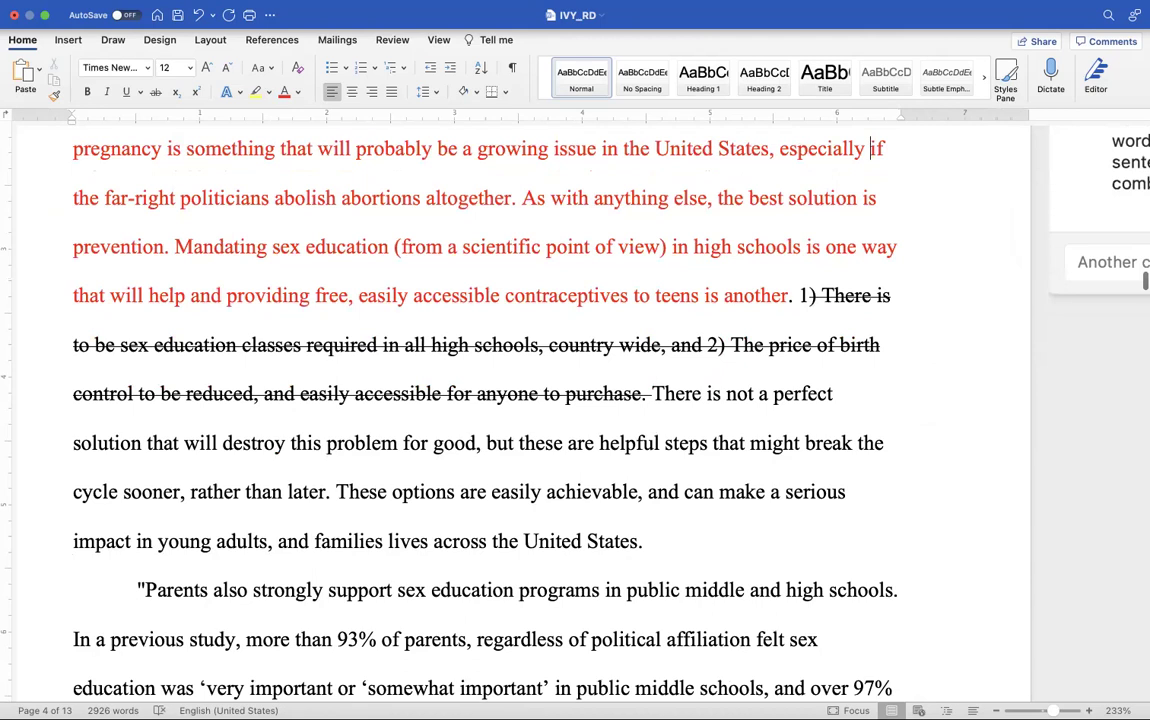
scroll(527, 400, "down", 1)
scroll(527, 400, "down", 2)
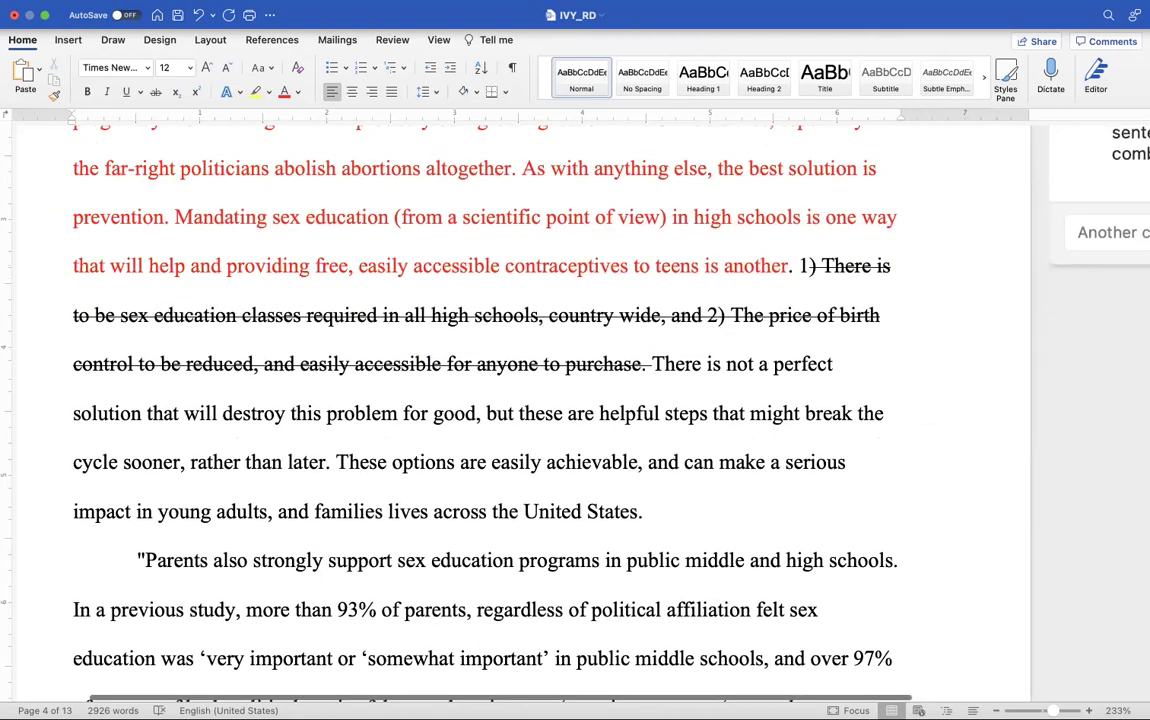
scroll(1100, 300, "down", 1)
scroll(546, 400, "down", 3)
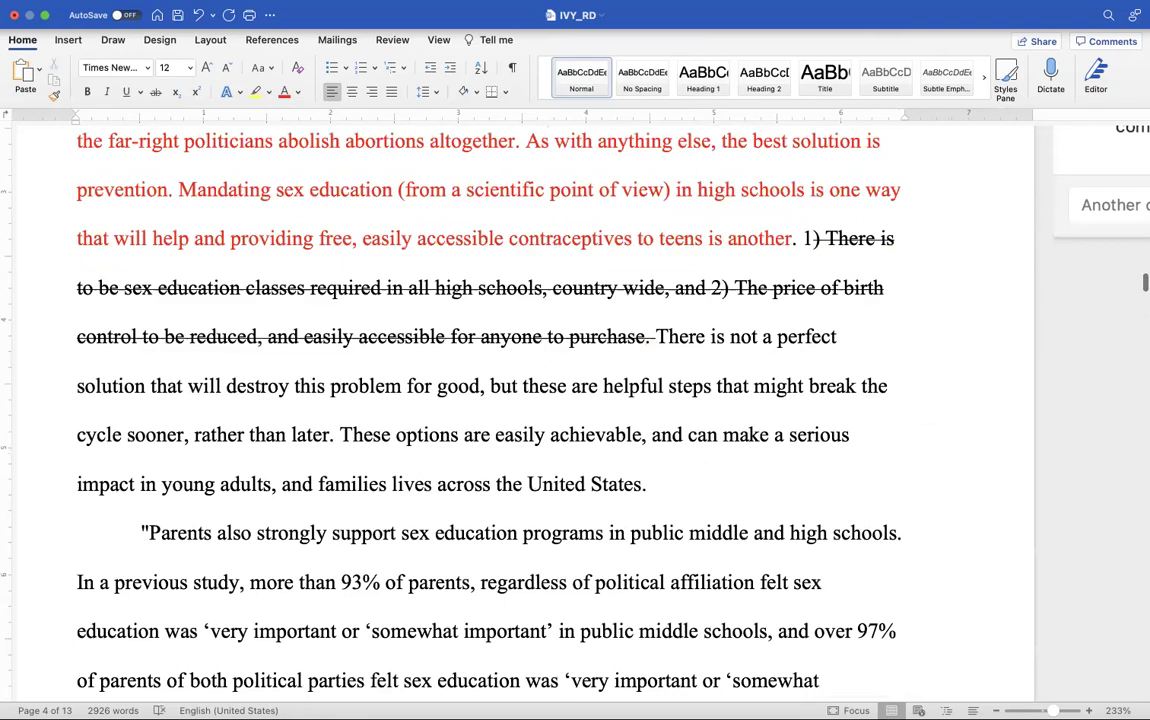
scroll(527, 400, "down", 2)
scroll(546, 400, "up", 1)
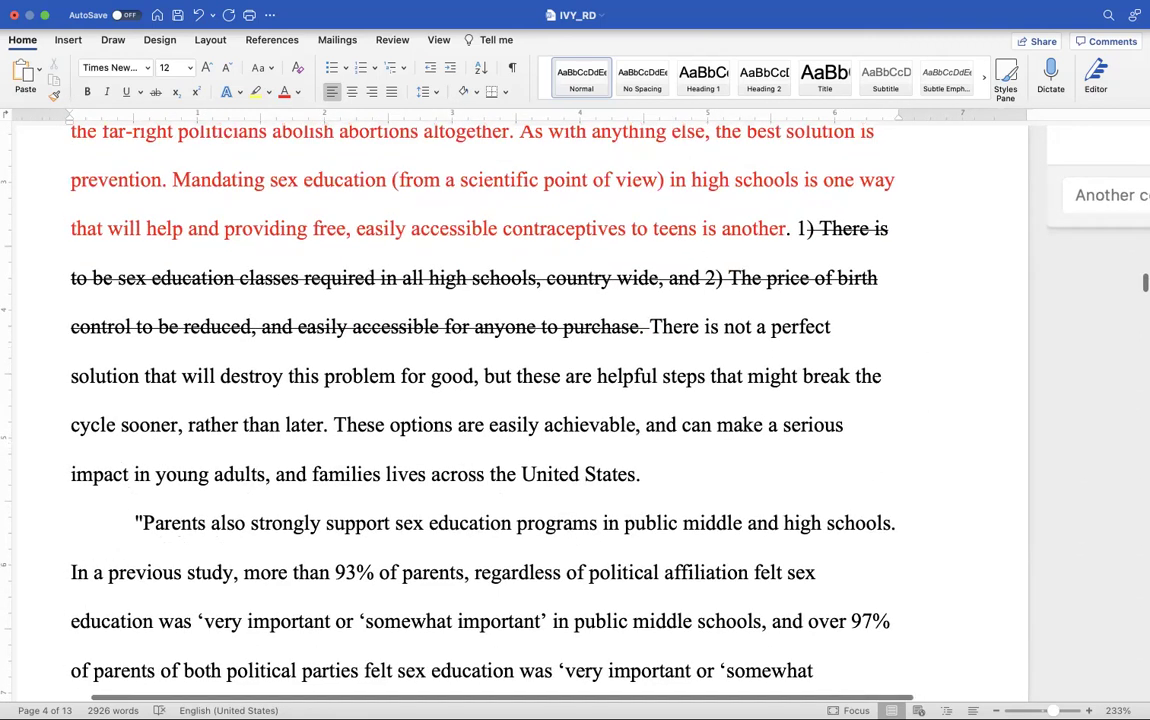
scroll(516, 400, "down", 1)
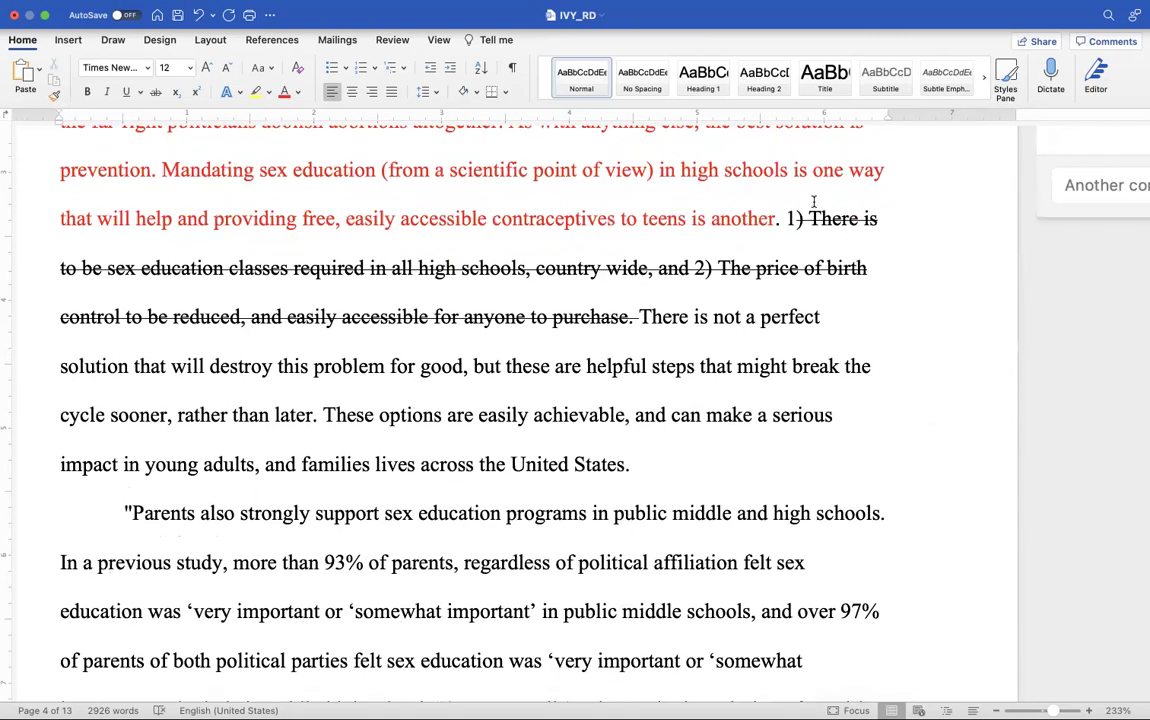
scroll(724, 299, "up", 1)
scroll(710, 312, "up", 2)
scroll(710, 312, "left", 1)
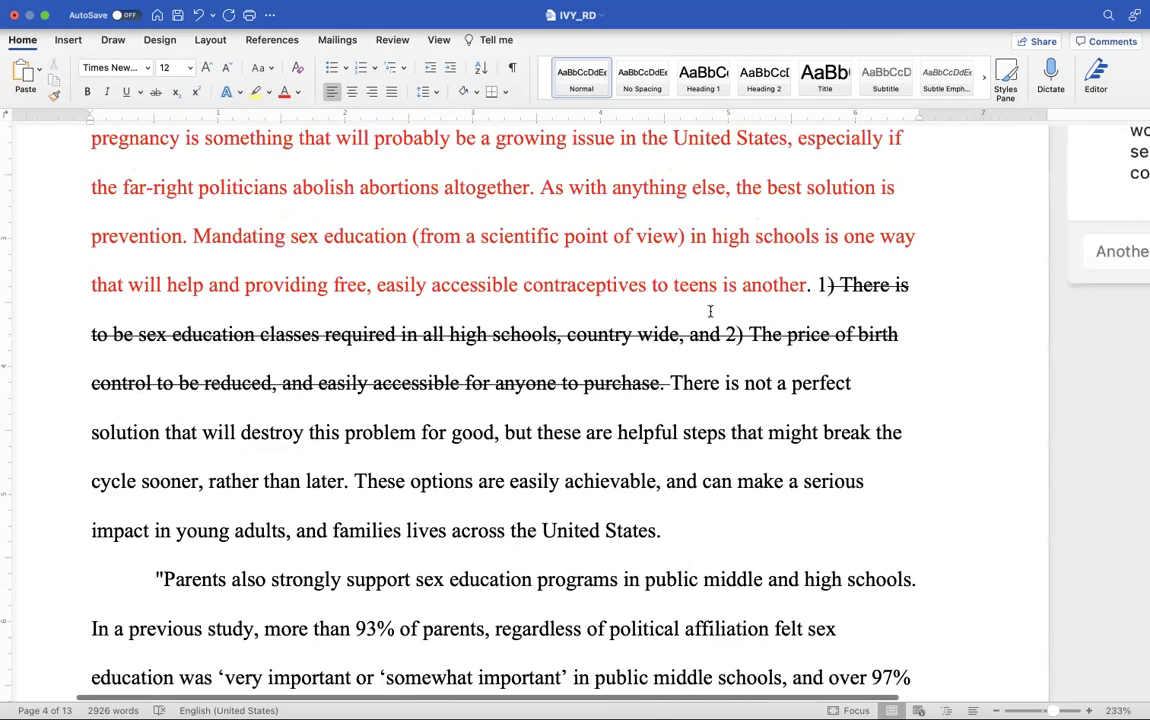
scroll(710, 312, "down", 1)
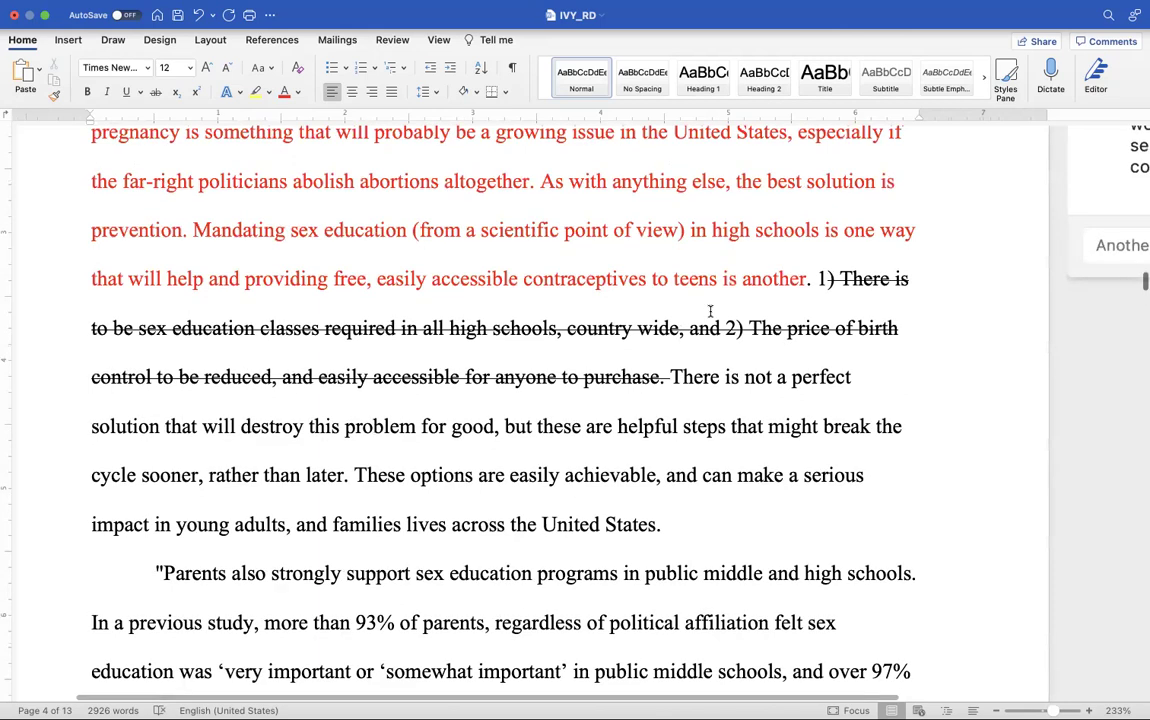
scroll(676, 152, "up", 2)
scroll(676, 152, "right", 1)
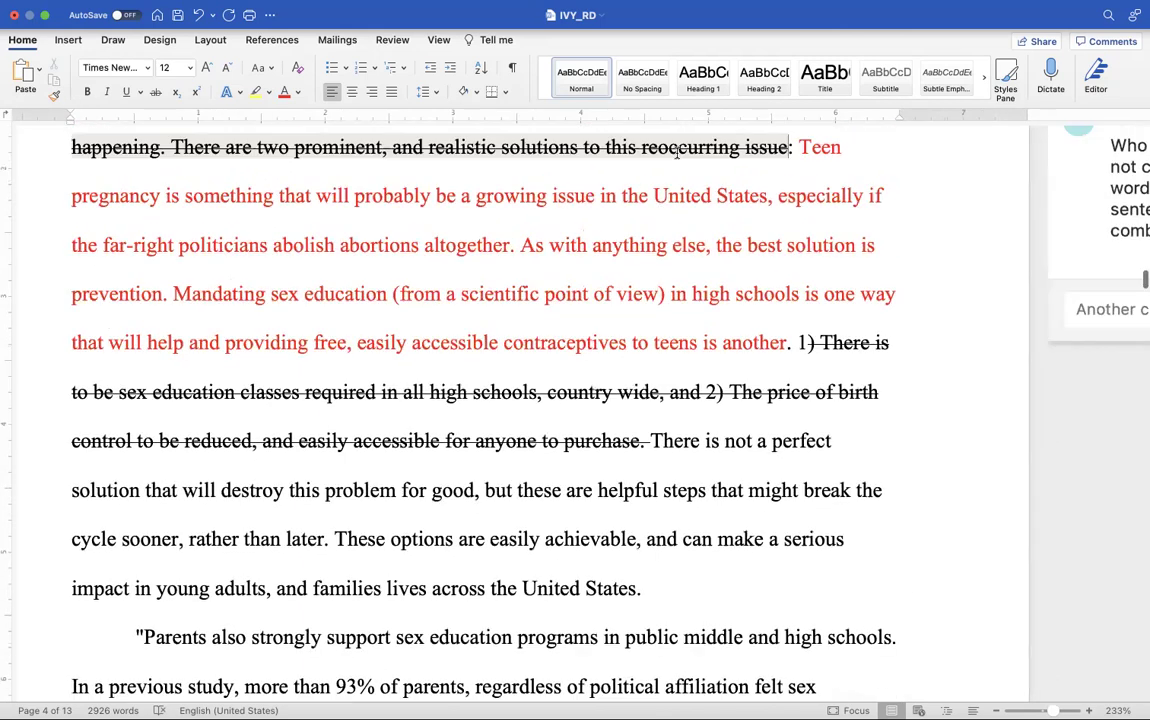
scroll(676, 152, "down", 3)
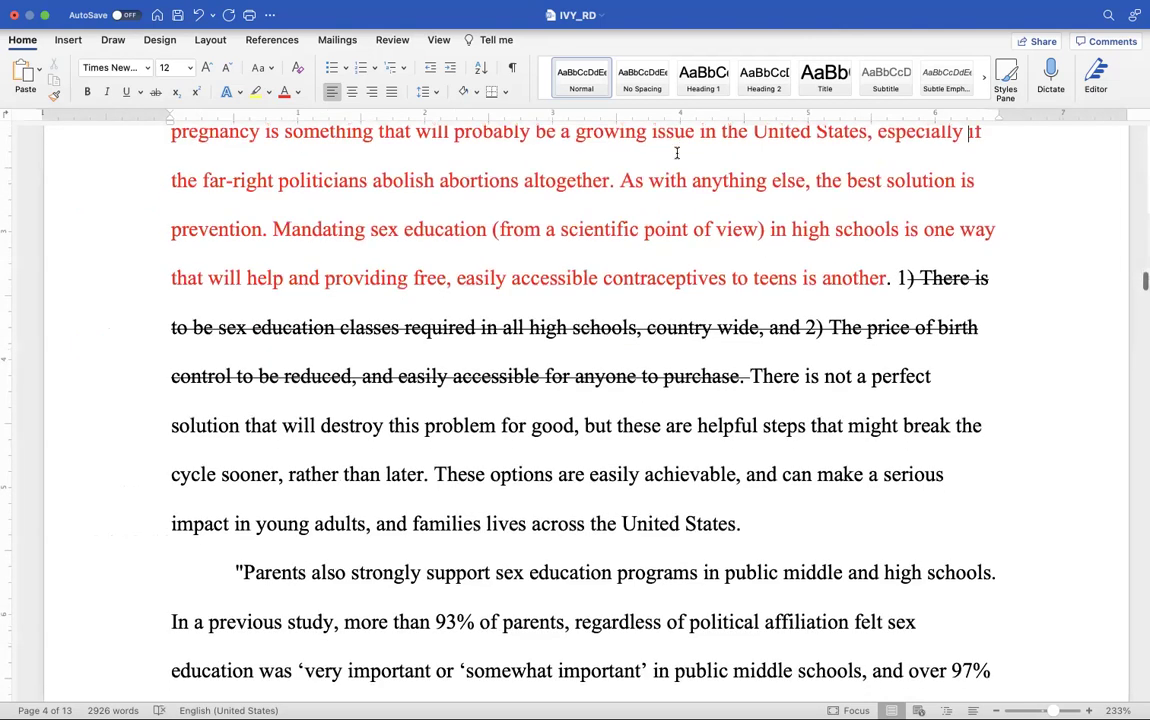
scroll(676, 152, "down", 1)
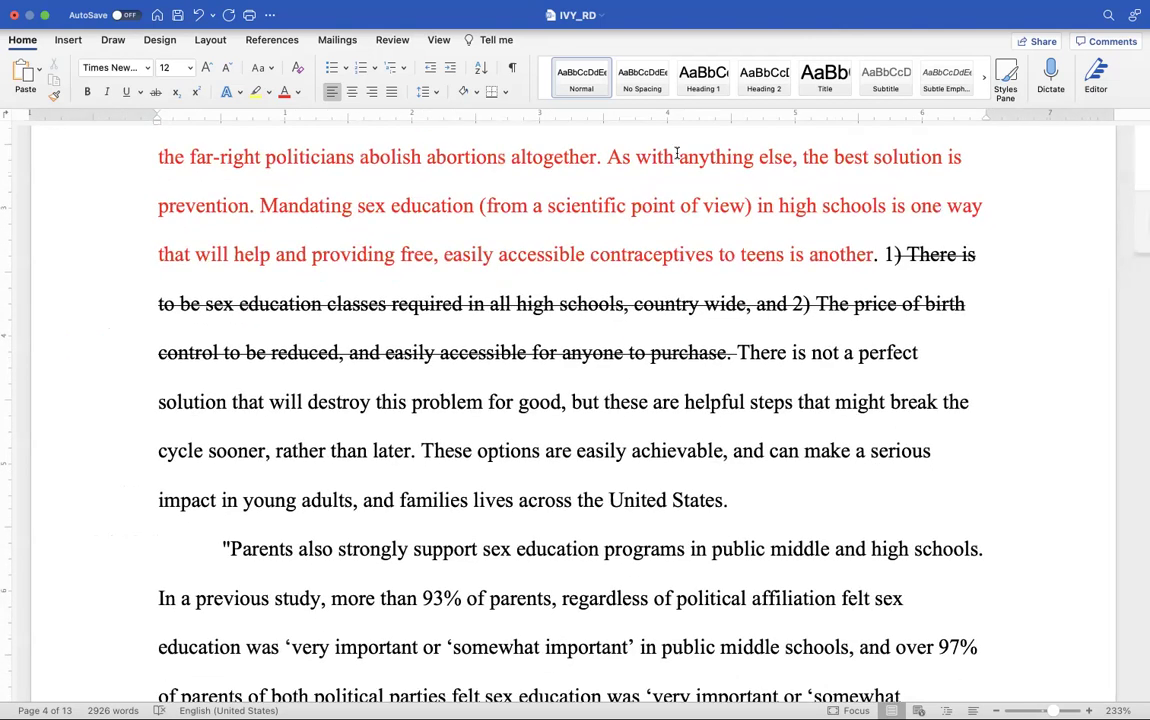
scroll(632, 236, "up", 1)
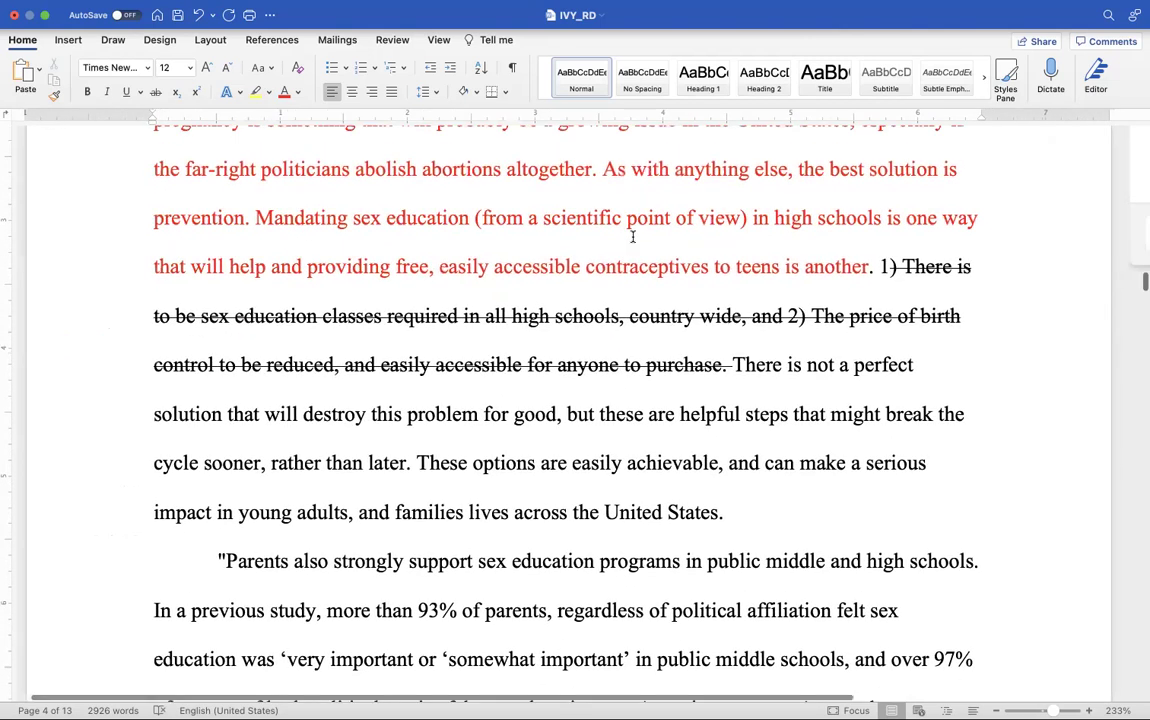
scroll(632, 236, "up", 1)
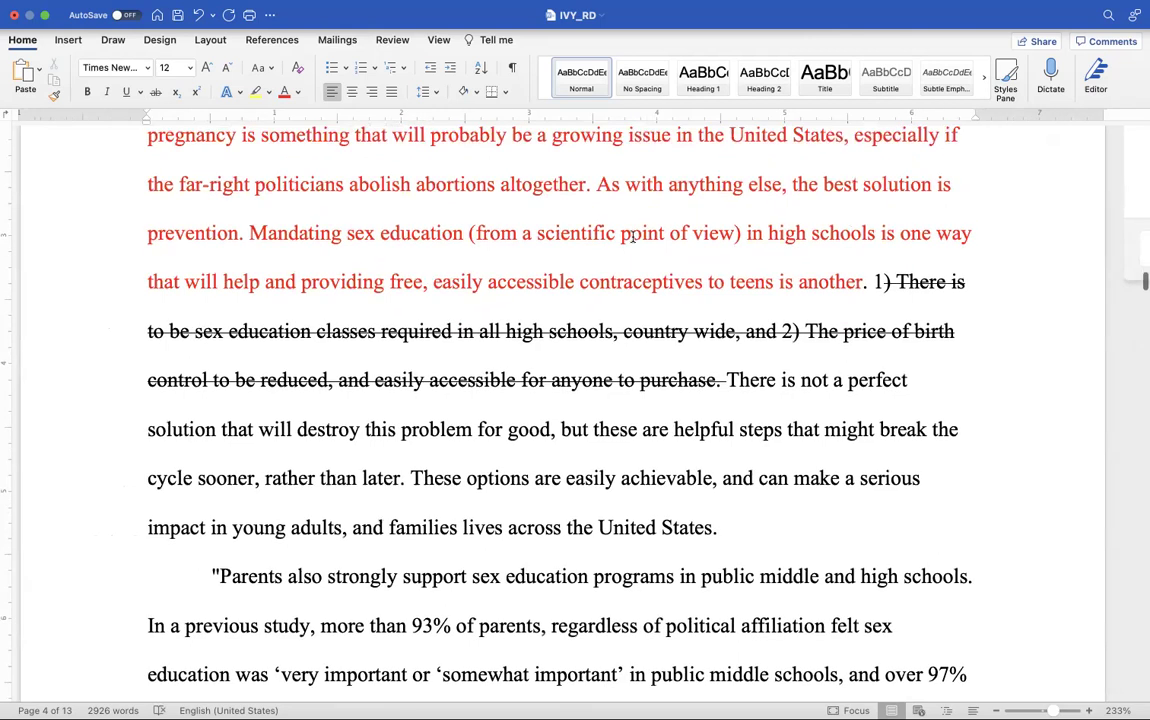
scroll(632, 236, "up", 1)
scroll(632, 236, "up", 1)
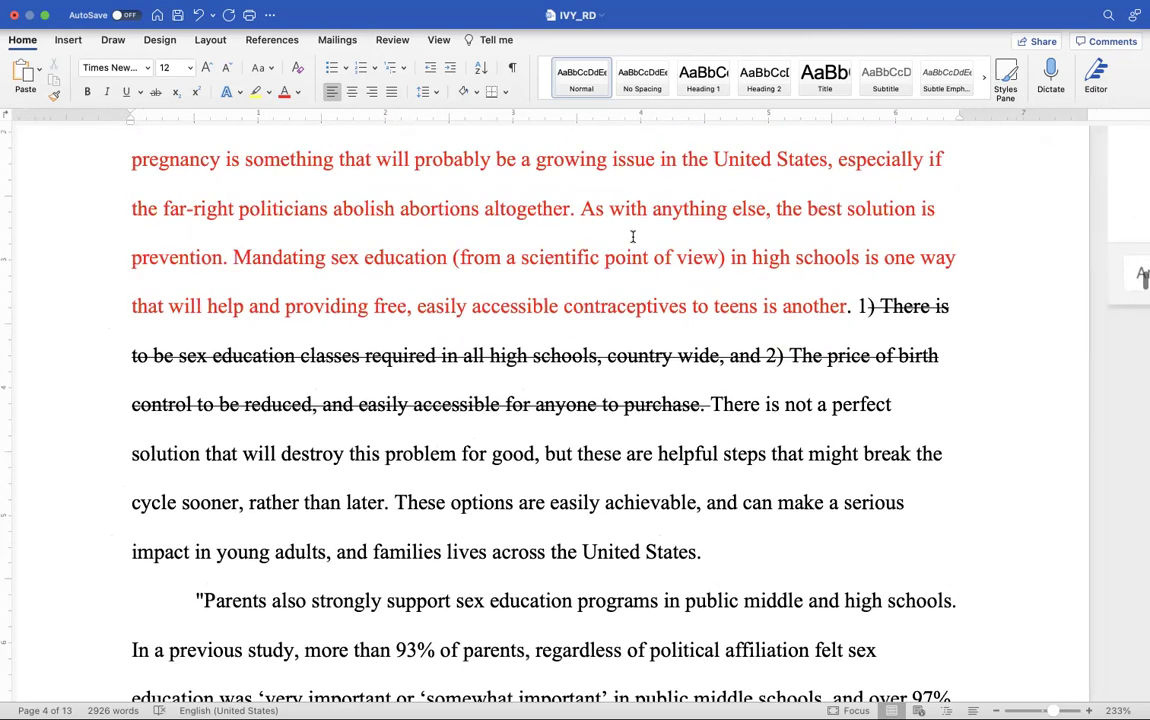
Step: Reread the red Solutions rewrite and the remaining sentences through the "Parents also strongly support" quotation
scroll(609, 232, "down", 1)
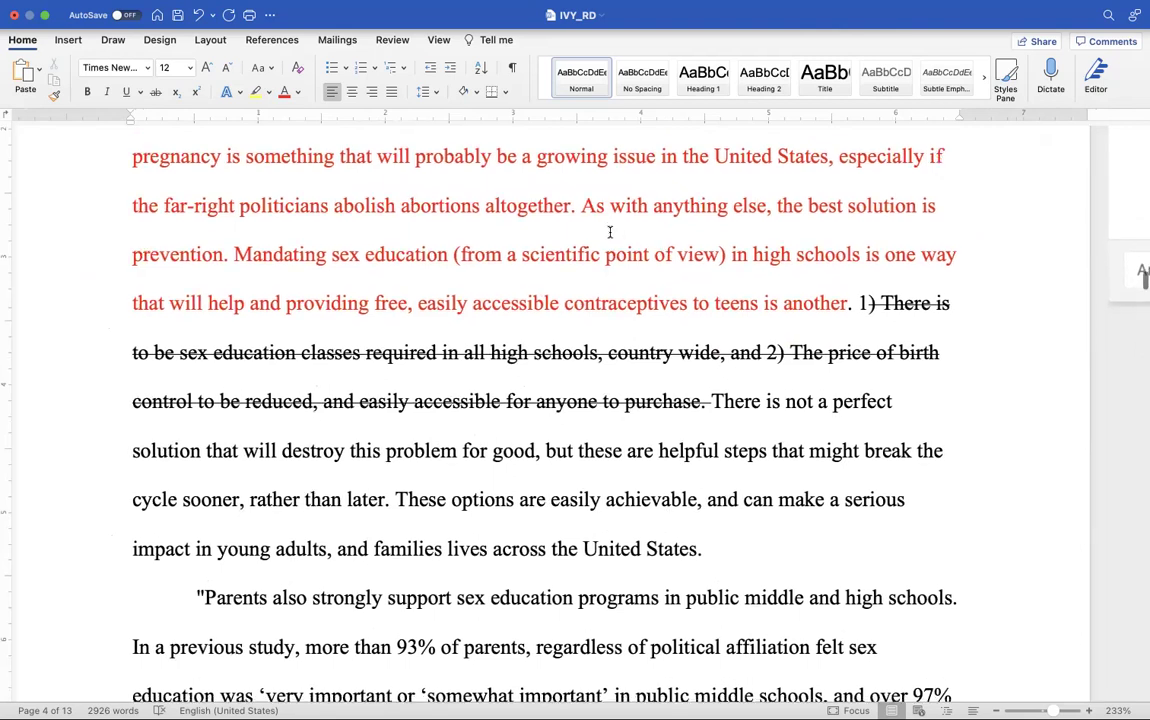
scroll(609, 232, "down", 2)
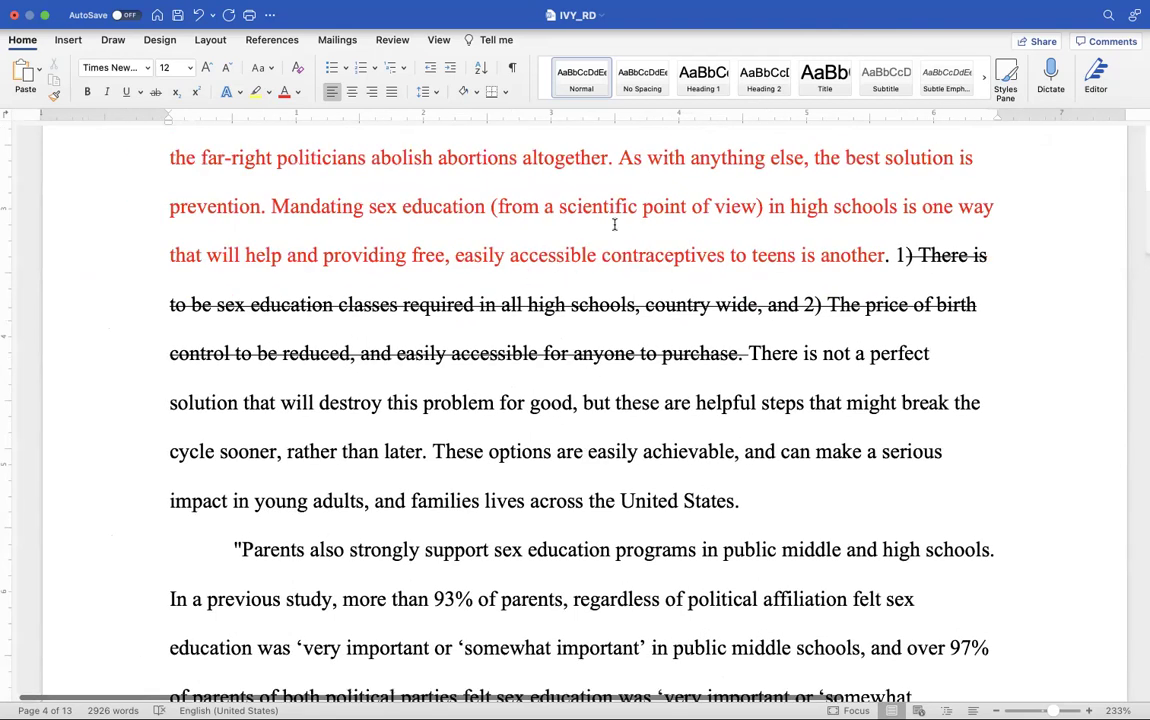
left_click(619, 159)
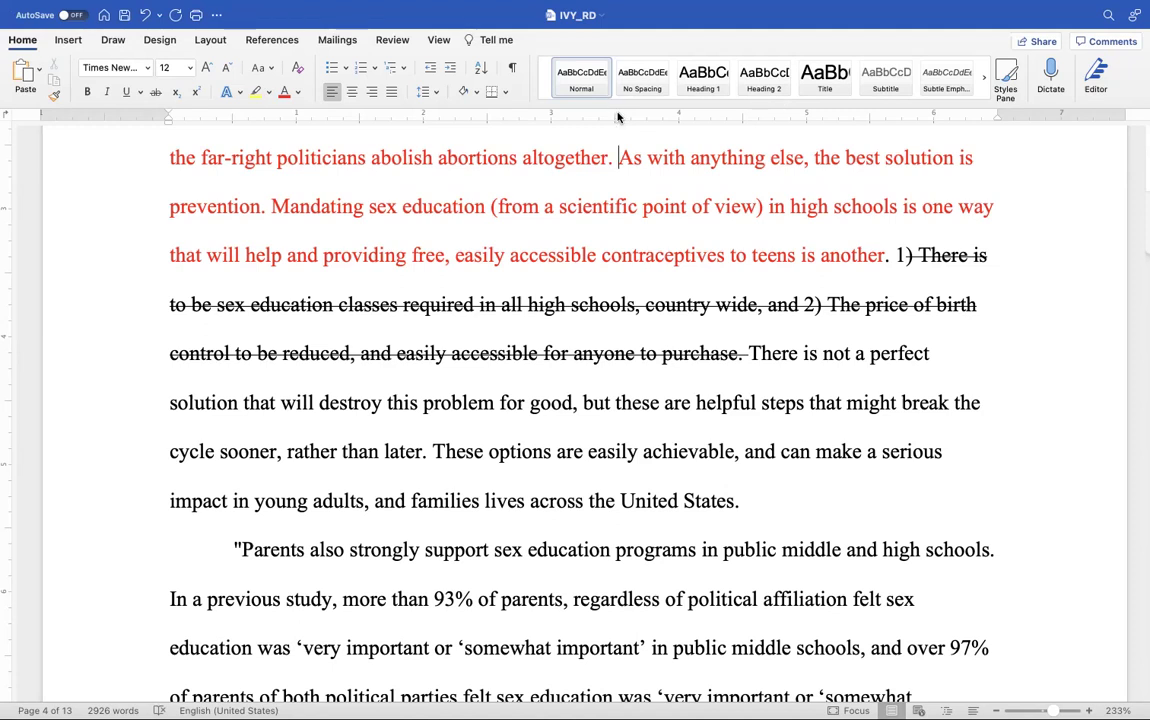
scroll(680, 246, "down", 1)
scroll(680, 246, "right", 1)
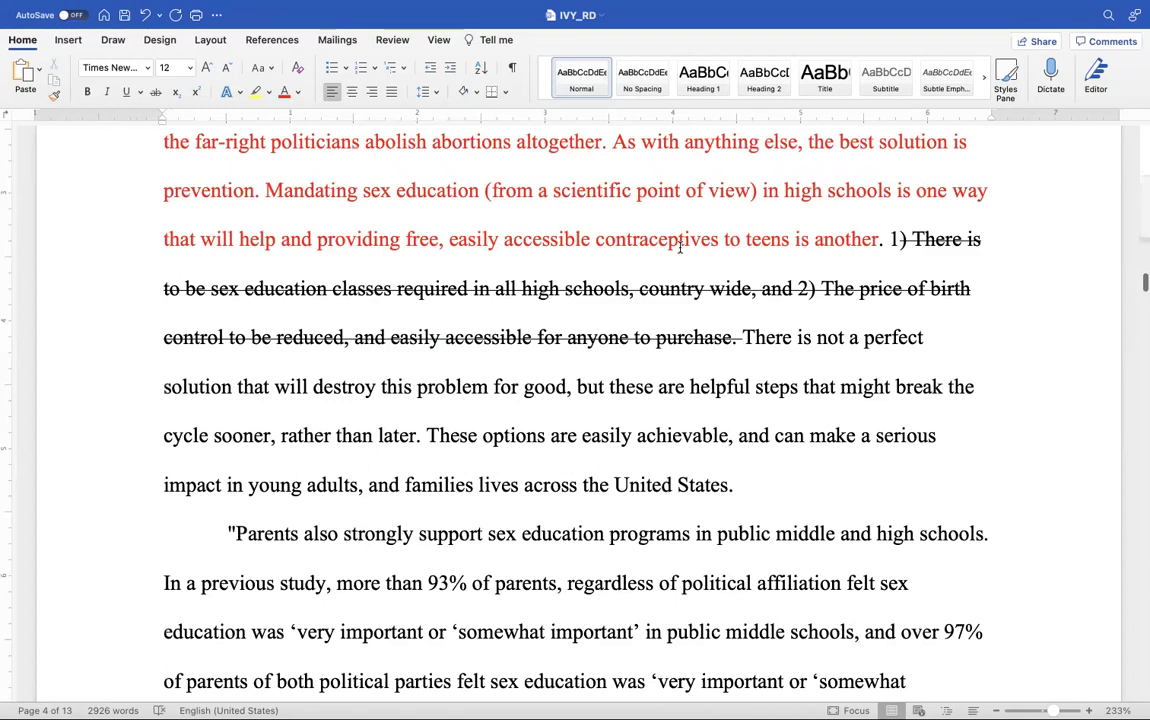
scroll(680, 246, "down", 1)
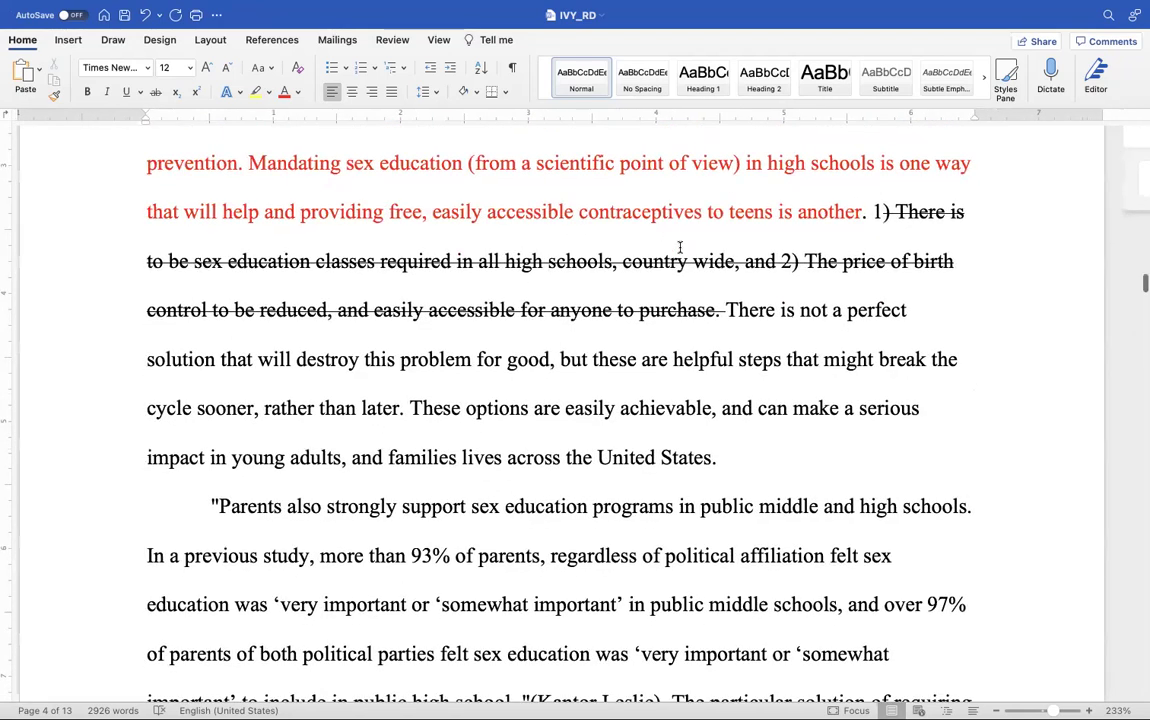
scroll(680, 248, "left", 1)
scroll(680, 246, "left", 1)
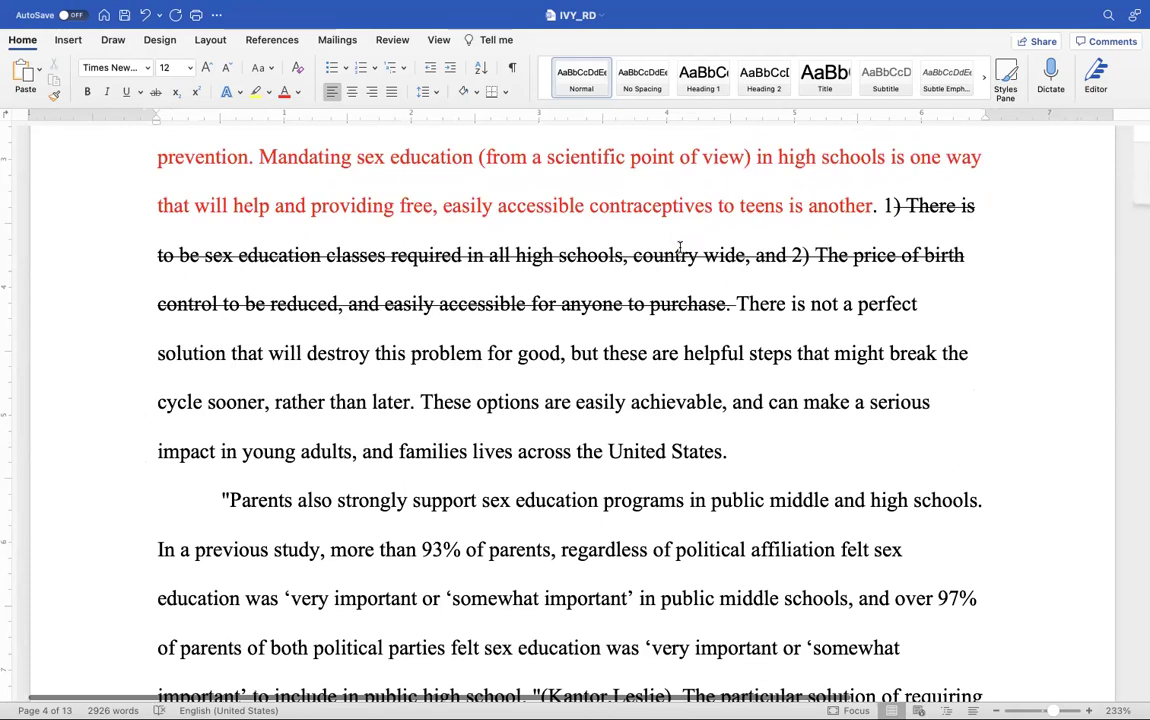
scroll(680, 248, "down", 1)
scroll(680, 246, "down", 1)
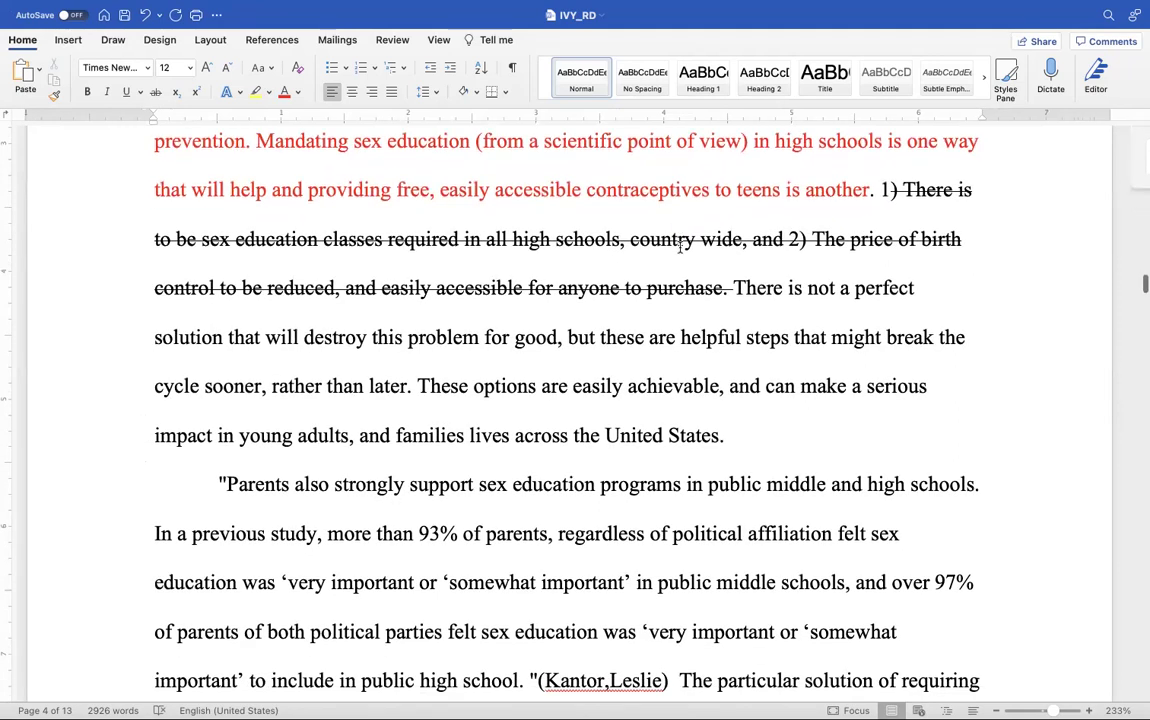
scroll(680, 247, "down", 2)
scroll(680, 247, "up", 5)
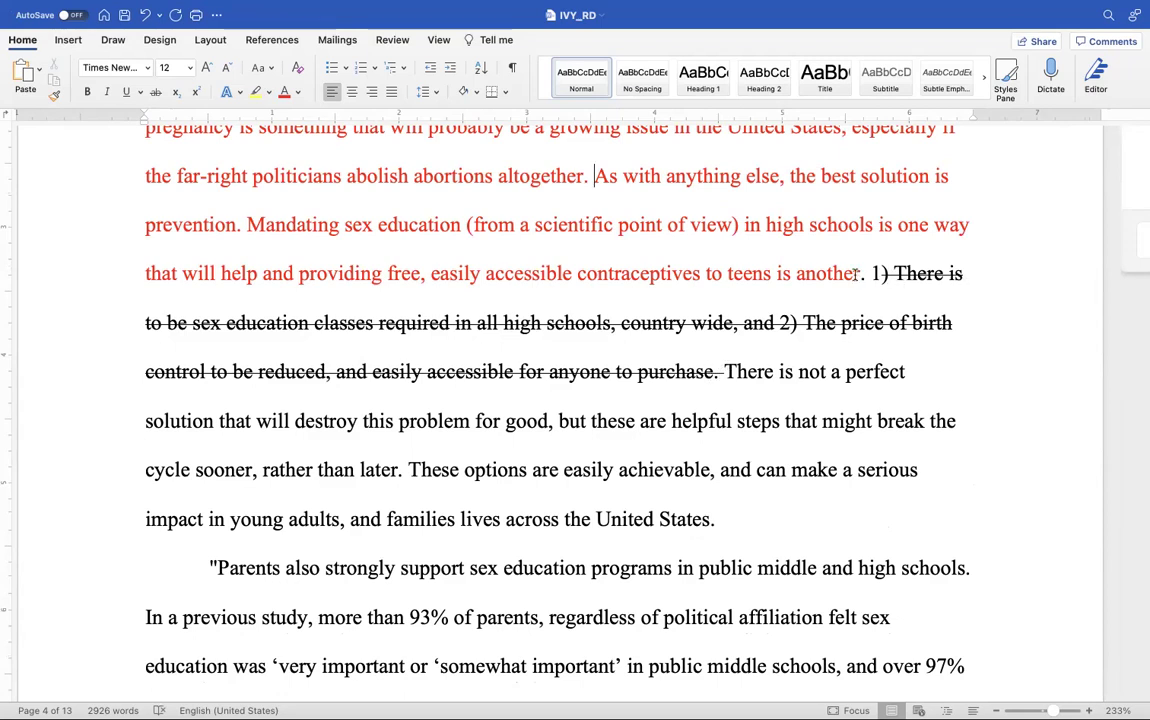
Step: Compare the struck-through numbered solutions, from "There is to be sex education" to "purchase", with the instructor's comment on audience and wordiness
left_click_drag(855, 275, 730, 368)
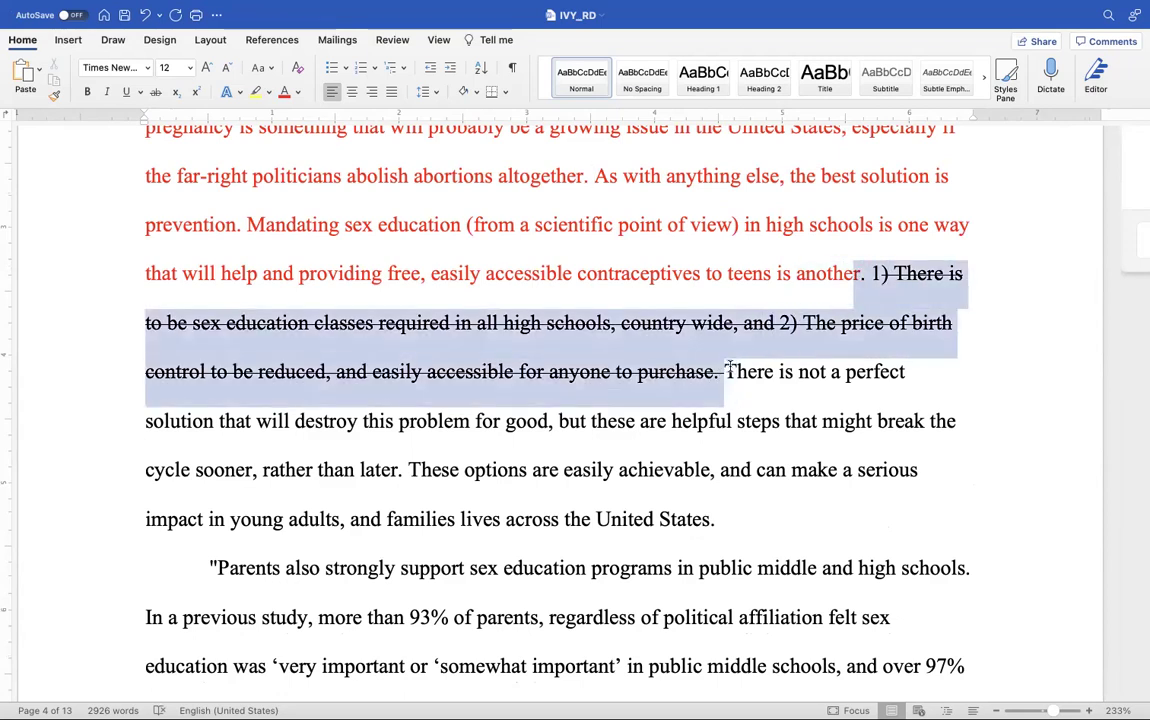
scroll(658, 430, "down", 1)
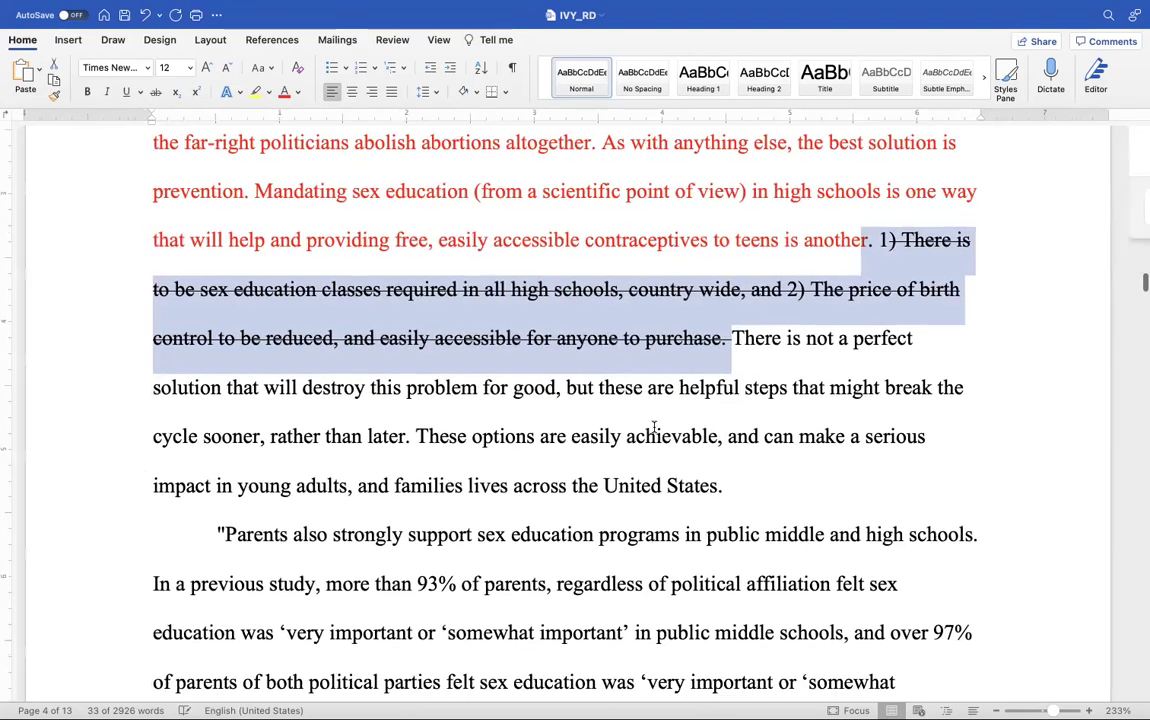
scroll(770, 372, "down", 10)
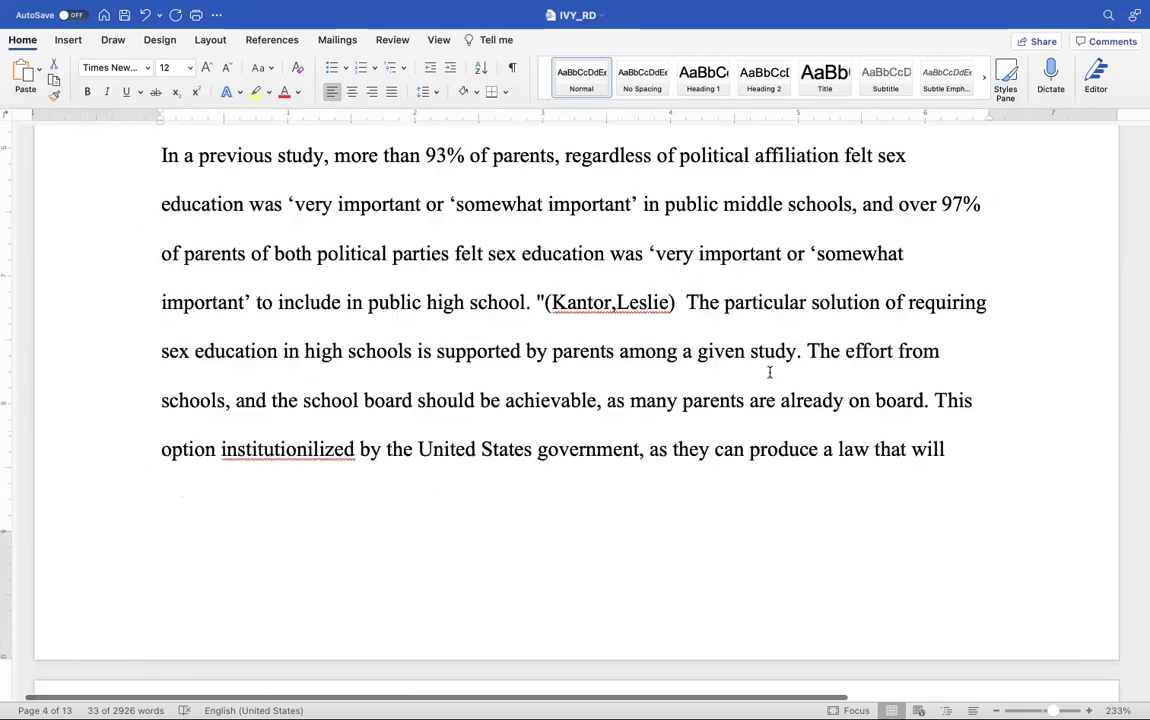
scroll(770, 372, "right", 5)
scroll(770, 372, "up", 15)
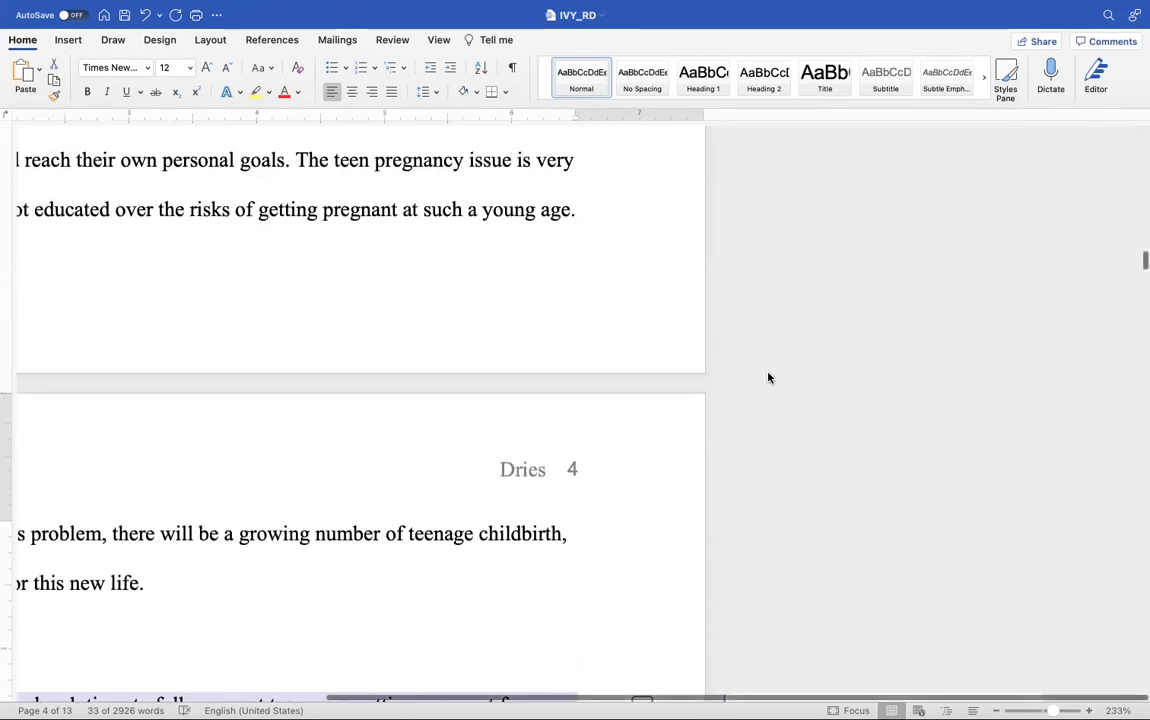
scroll(769, 377, "down", 12)
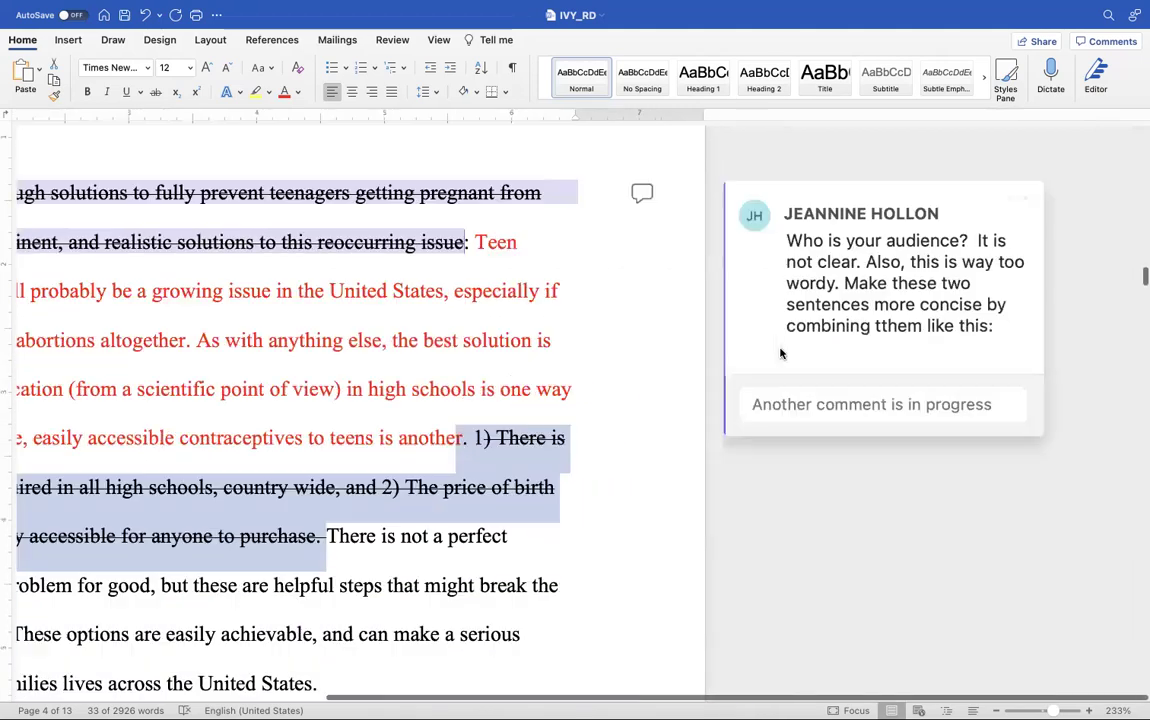
scroll(780, 351, "down", 10)
scroll(882, 368, "up", 10)
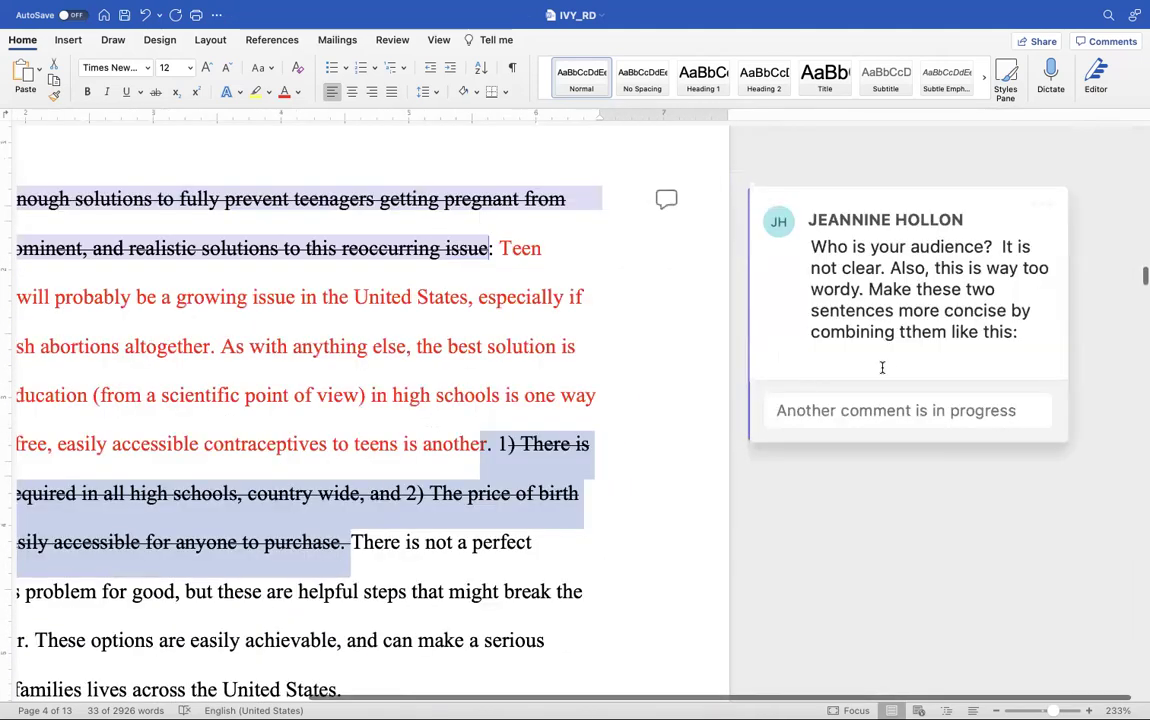
left_click(905, 332)
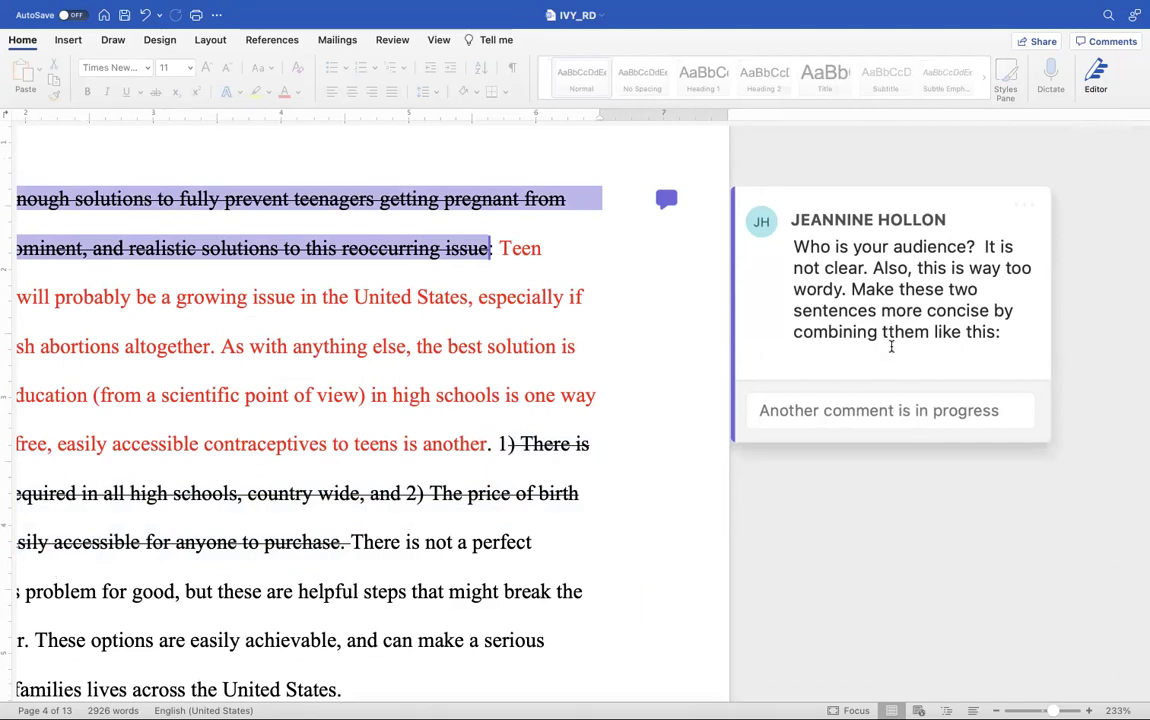
Step: Look through the Benefits of Solutions section to Figure 2 and its caption
scroll(891, 342, "down", 5)
scroll(891, 344, "left", 2)
scroll(891, 344, "down", 10)
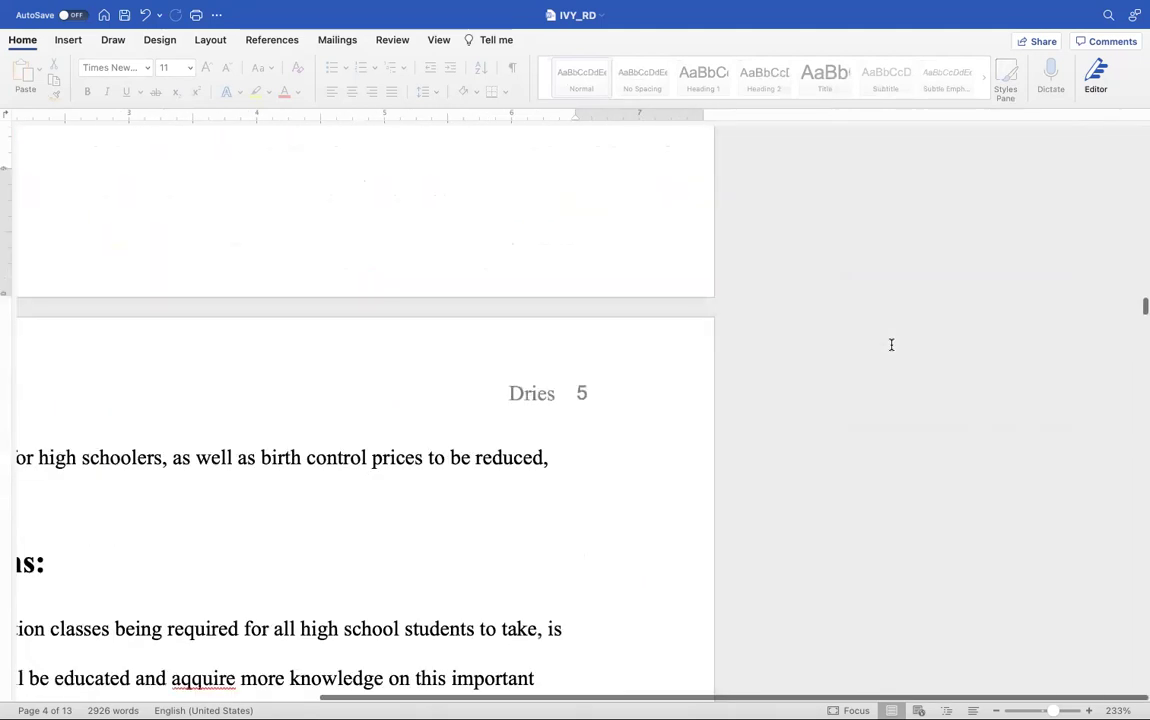
scroll(891, 344, "up", 4)
scroll(891, 344, "left", 3)
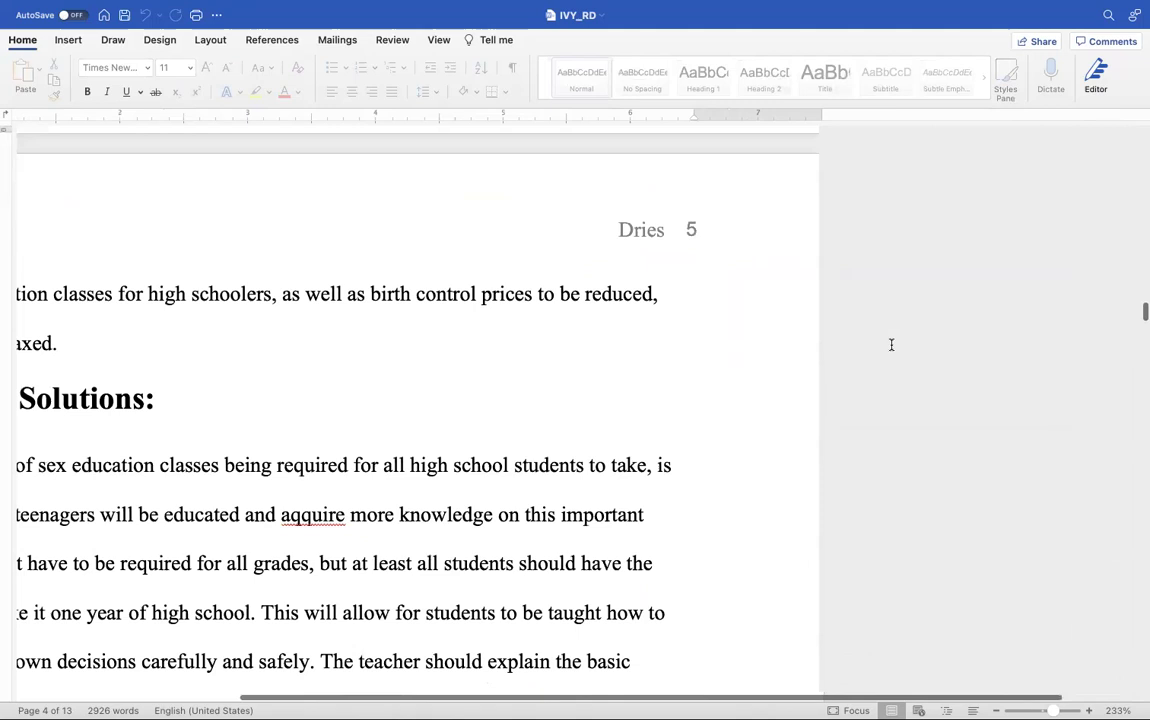
scroll(891, 344, "down", 4)
scroll(891, 344, "down", 1)
scroll(891, 344, "right", 2)
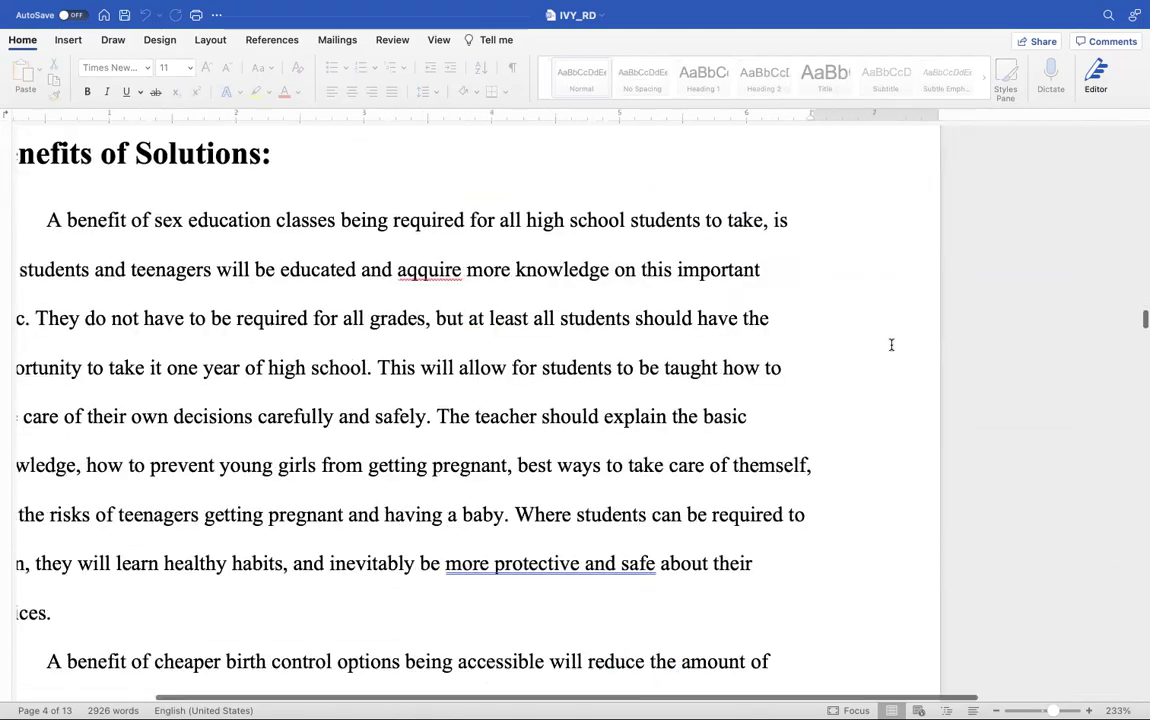
scroll(891, 344, "up", 10)
scroll(891, 344, "down", 10)
scroll(891, 344, "down", 15)
scroll(891, 344, "down", 12)
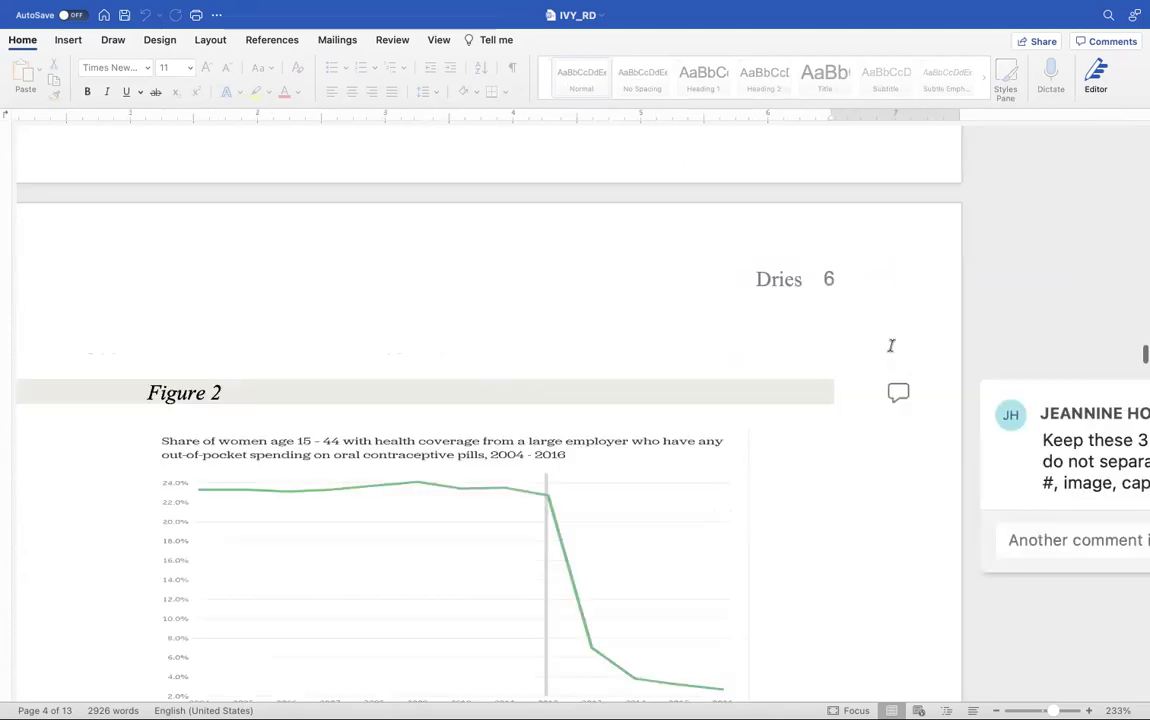
scroll(891, 344, "down", 1)
scroll(891, 344, "right", 1)
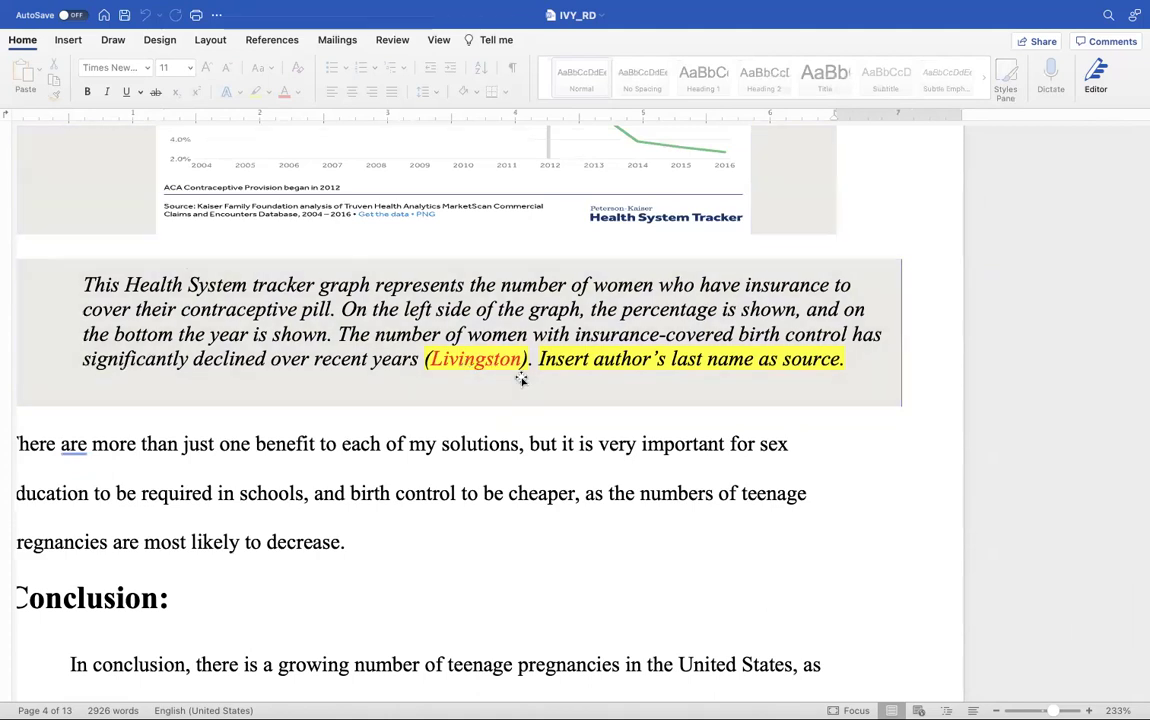
Step: Skim the Conclusion and the Works Cited entries down to the instructor's addendum on page 9
scroll(652, 375, "down", 3)
scroll(652, 375, "left", 1)
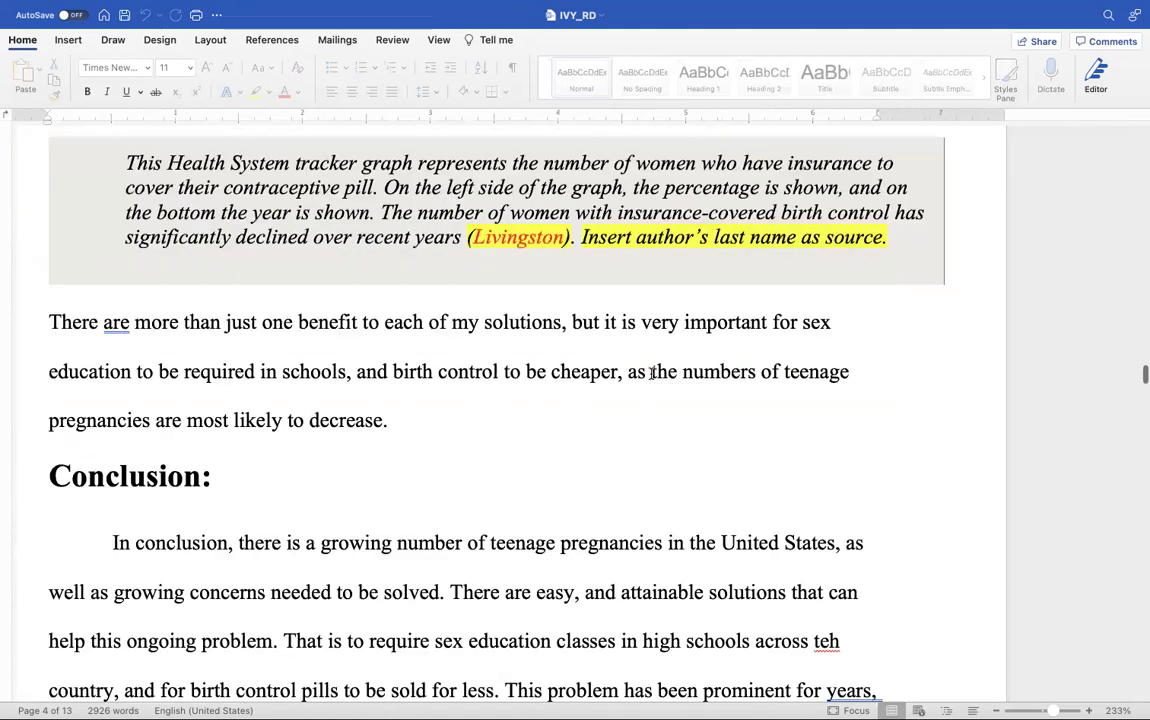
scroll(652, 374, "down", 15)
scroll(652, 374, "left", 1)
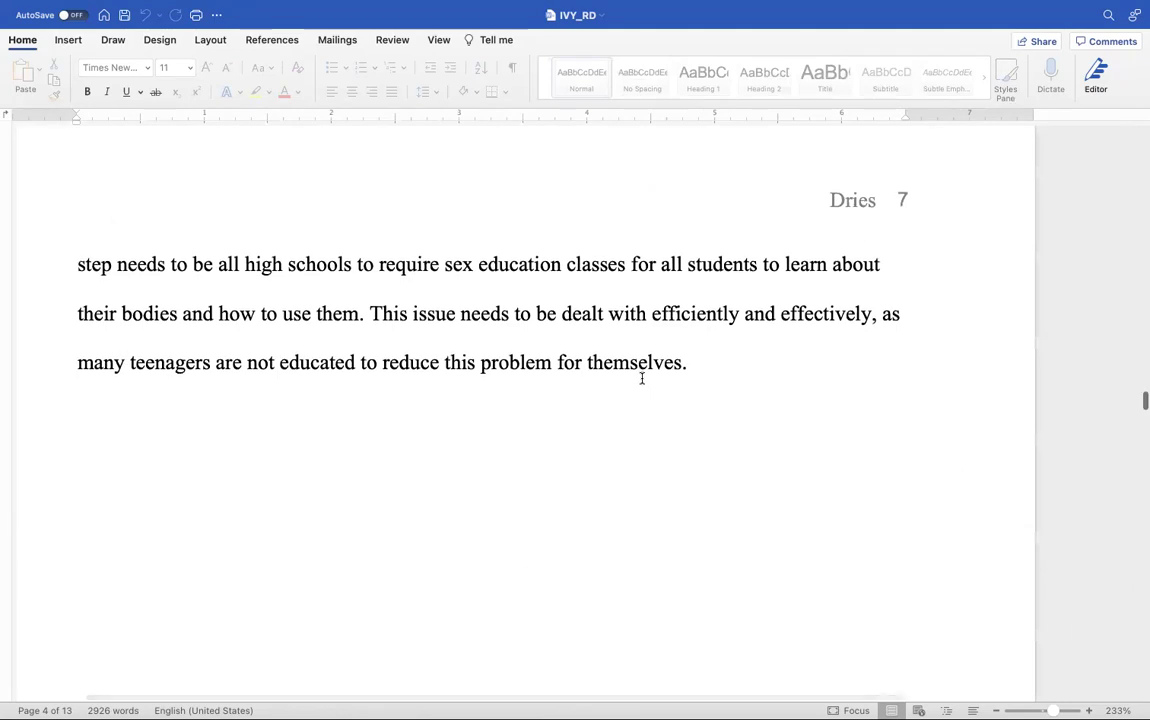
scroll(642, 378, "down", 10)
scroll(642, 378, "left", 2)
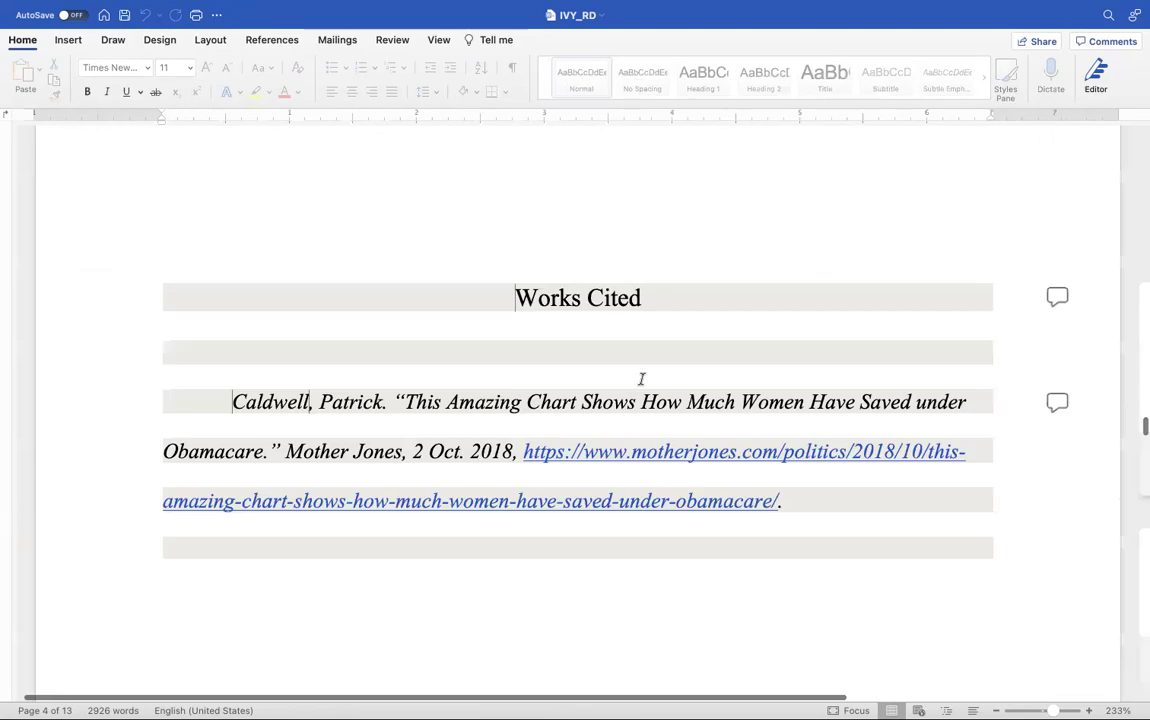
scroll(642, 379, "down", 4)
scroll(642, 379, "right", 1)
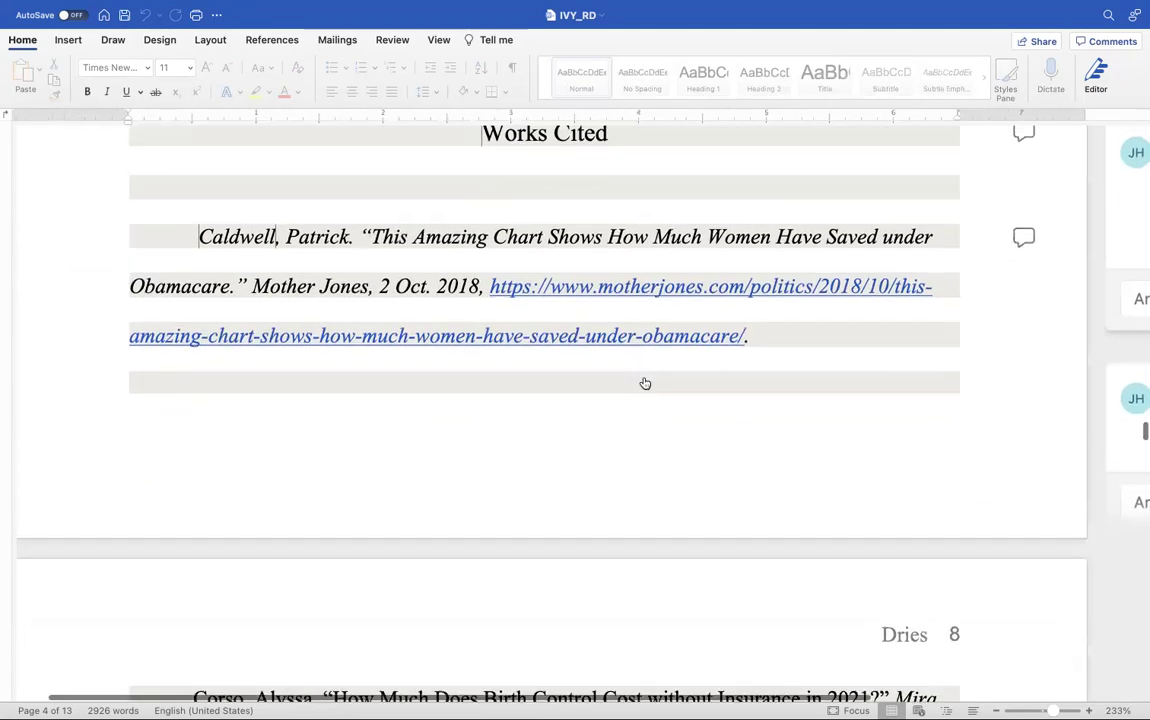
scroll(645, 383, "down", 10)
scroll(645, 383, "left", 1)
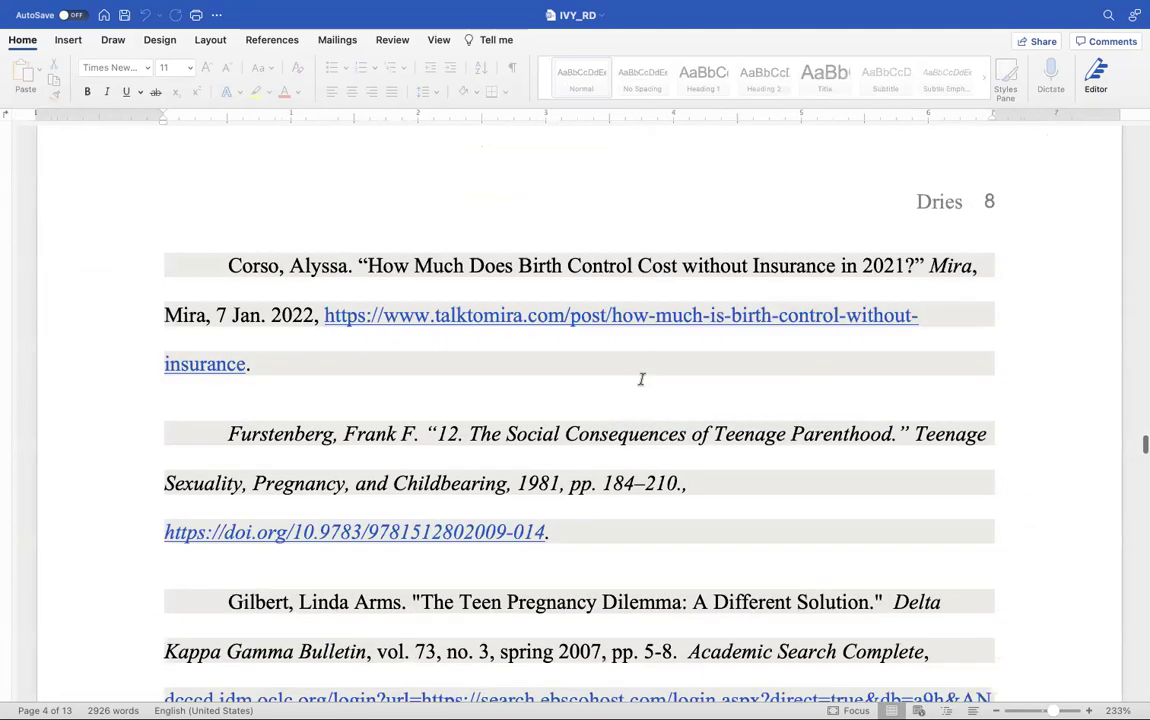
scroll(642, 379, "down", 8)
scroll(642, 379, "right", 1)
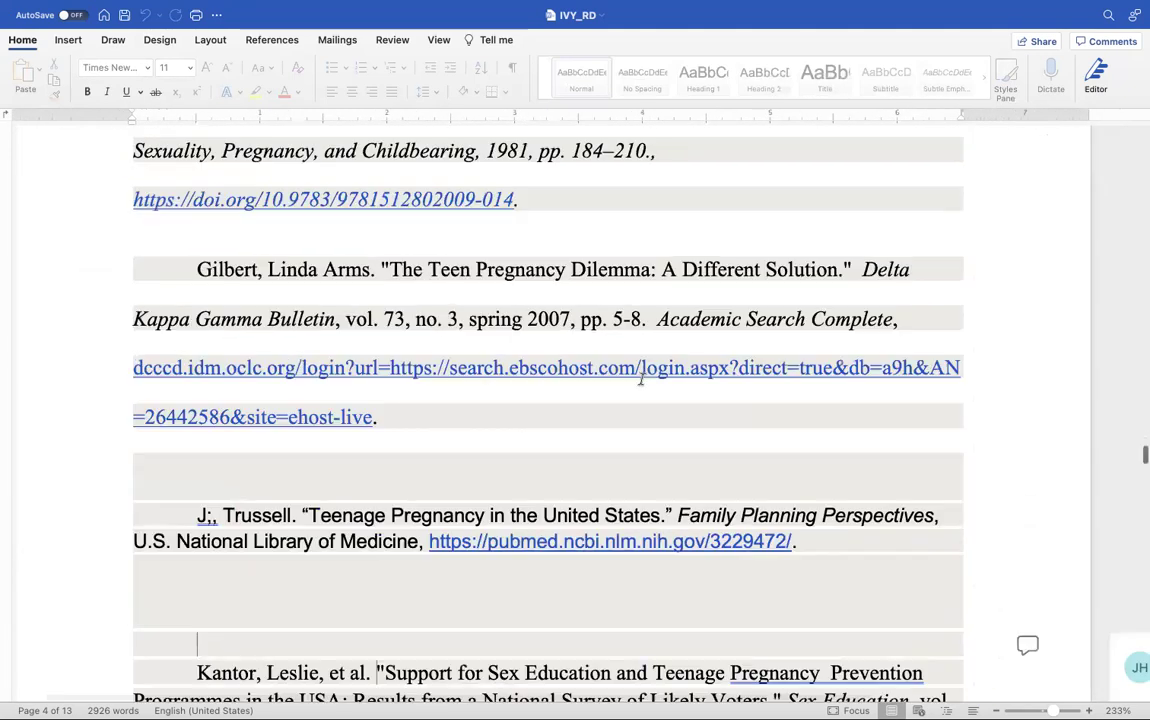
scroll(642, 379, "down", 15)
scroll(642, 379, "left", 1)
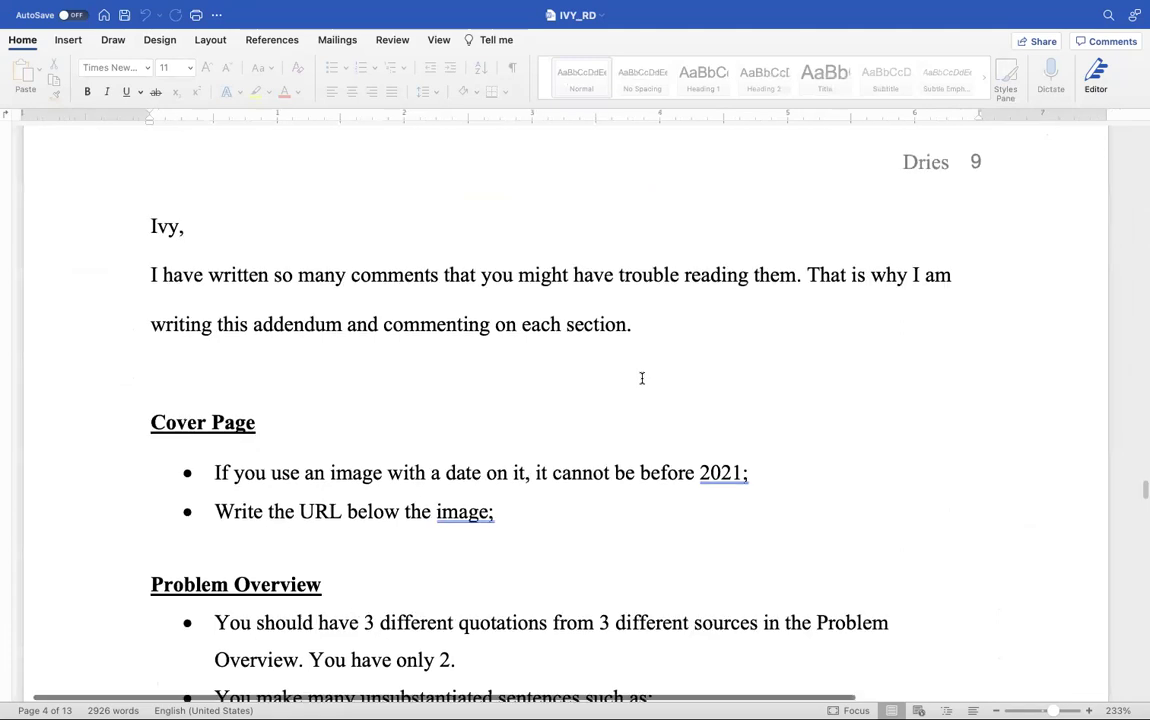
Step: Read the addendum's Cover Page and Problem Overview notes, including the highlighted unsubstantiated sentences marked "where is your proof?"
scroll(642, 378, "down", 2)
scroll(642, 378, "right", 1)
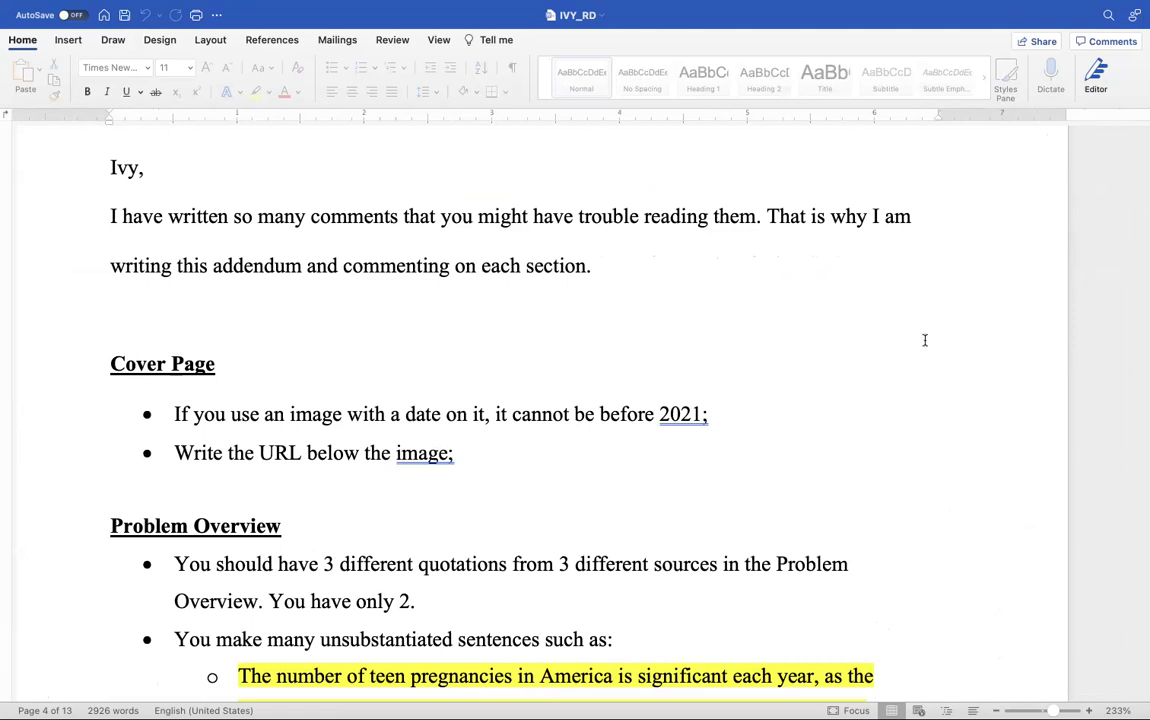
scroll(375, 355, "down", 2)
scroll(375, 355, "right", 1)
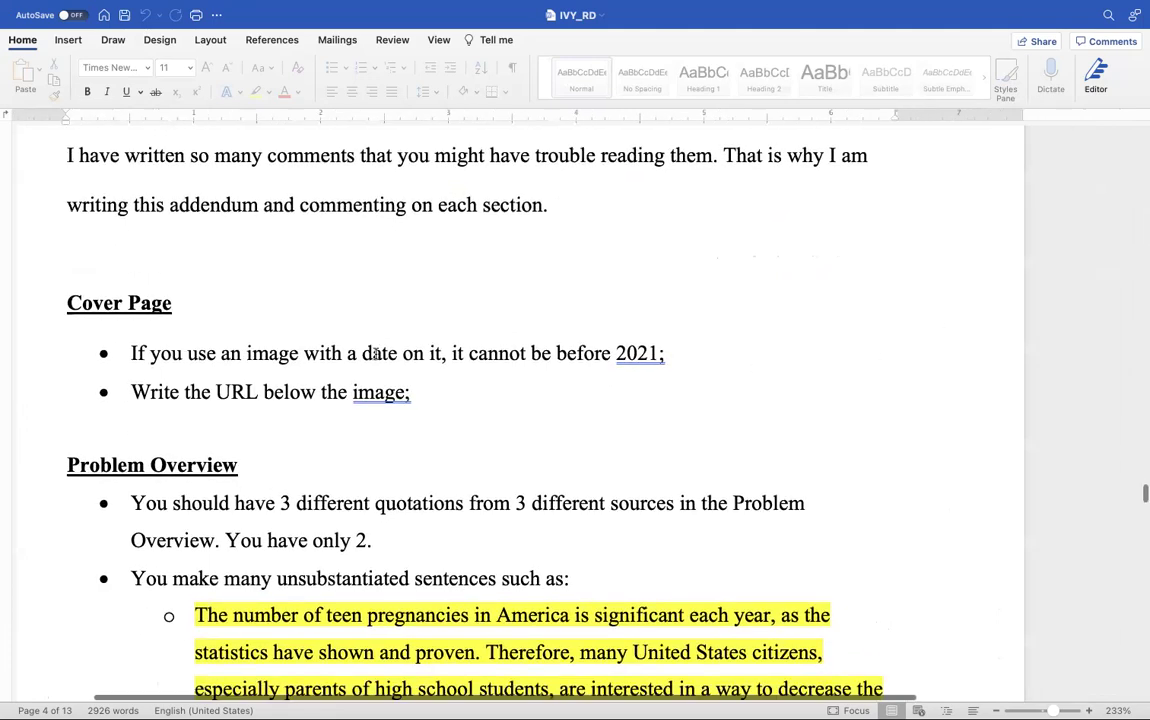
scroll(375, 353, "down", 5)
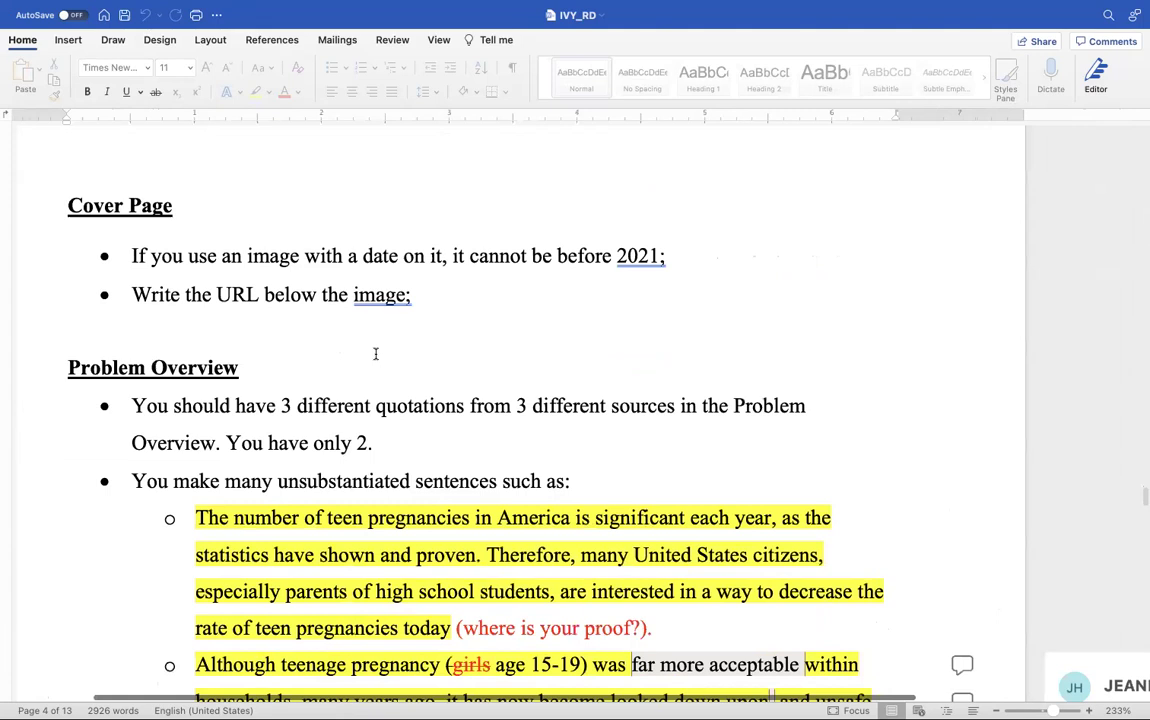
scroll(376, 353, "left", 1)
scroll(447, 276, "up", 1)
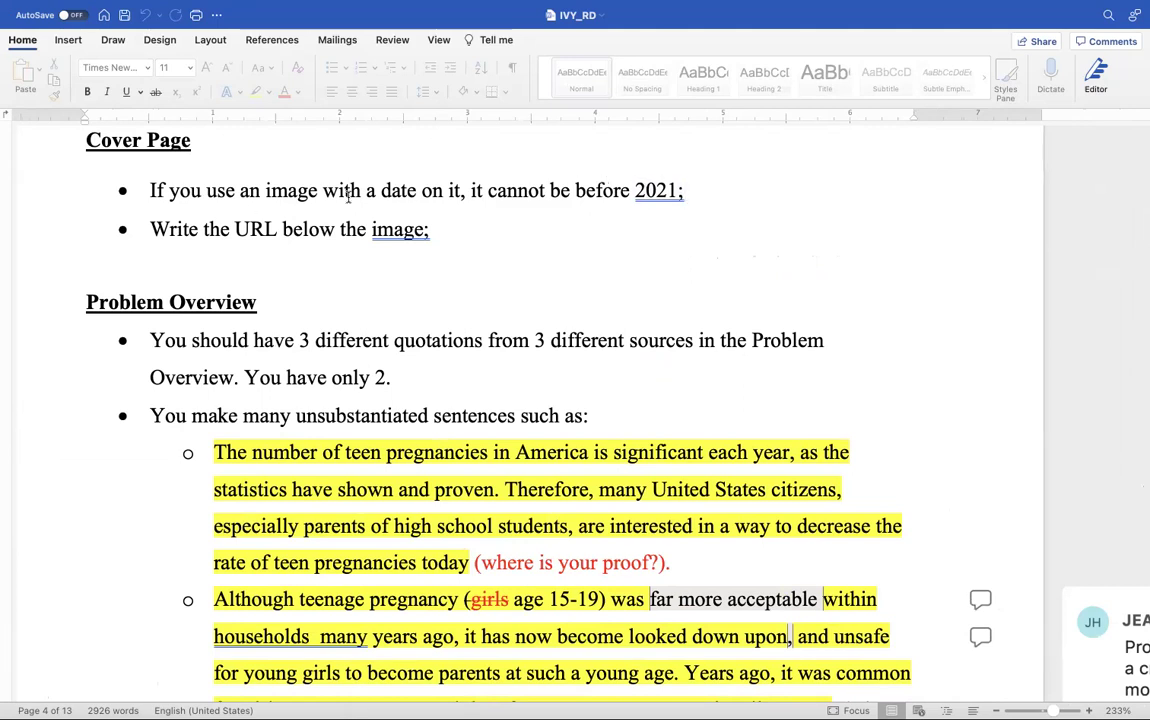
scroll(406, 190, "down", 1)
scroll(406, 190, "down", 2)
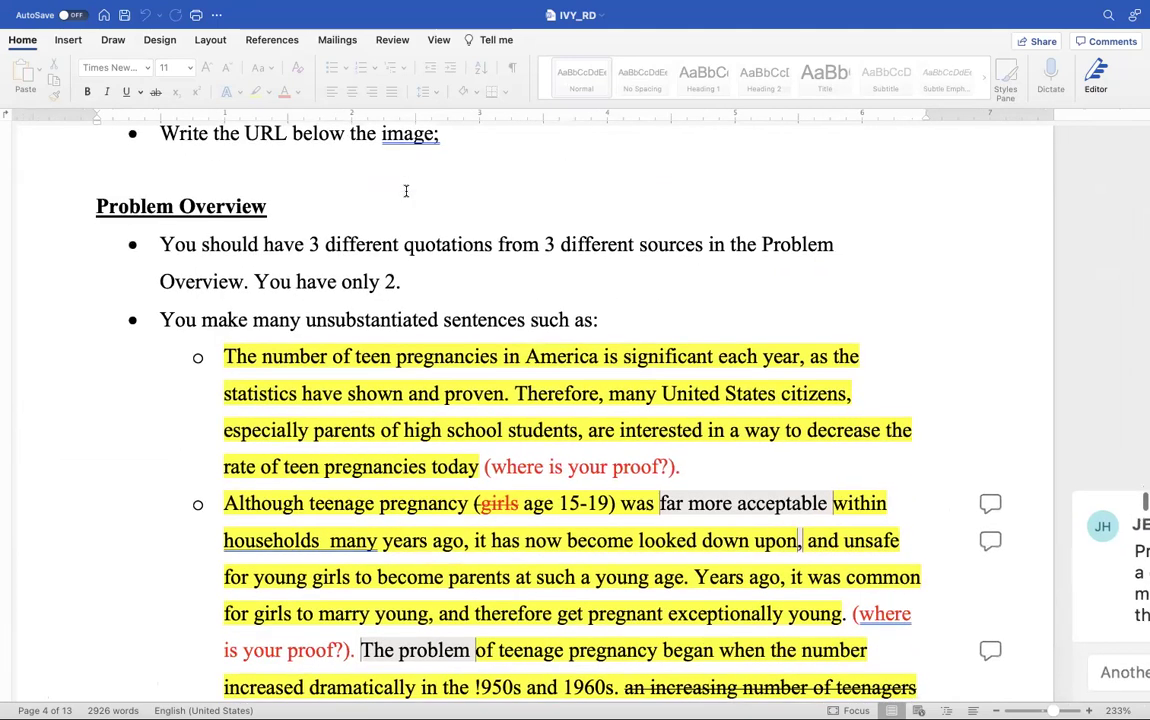
scroll(406, 190, "right", 1)
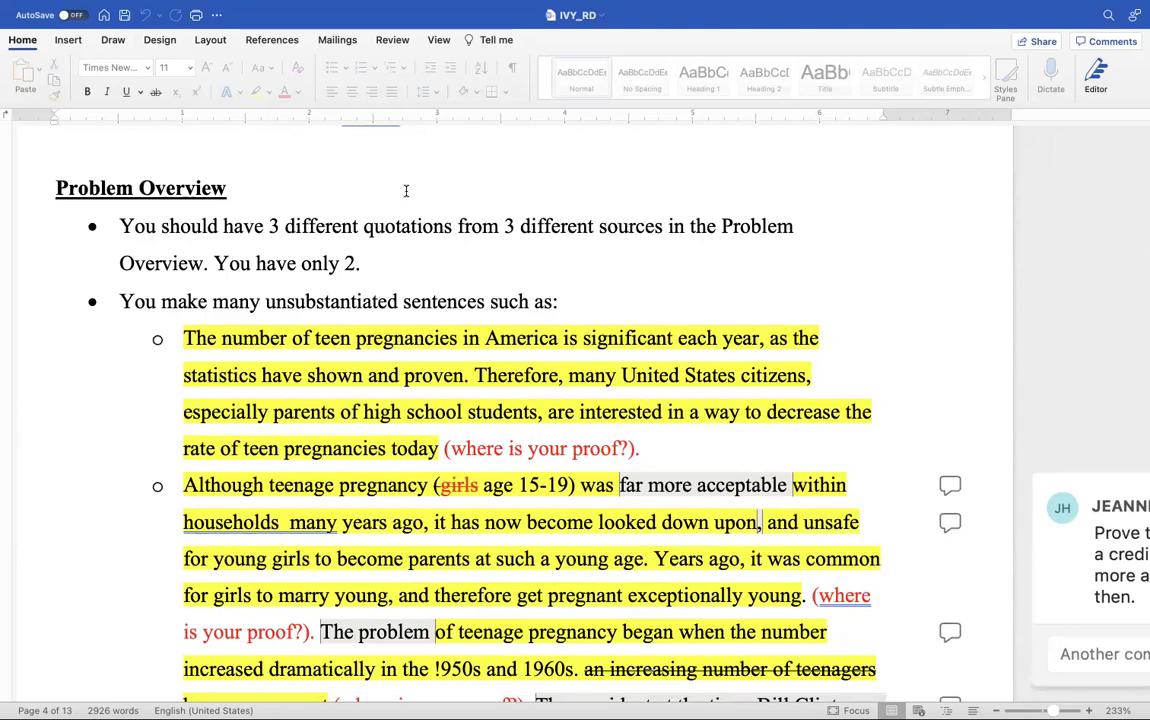
scroll(406, 190, "down", 3)
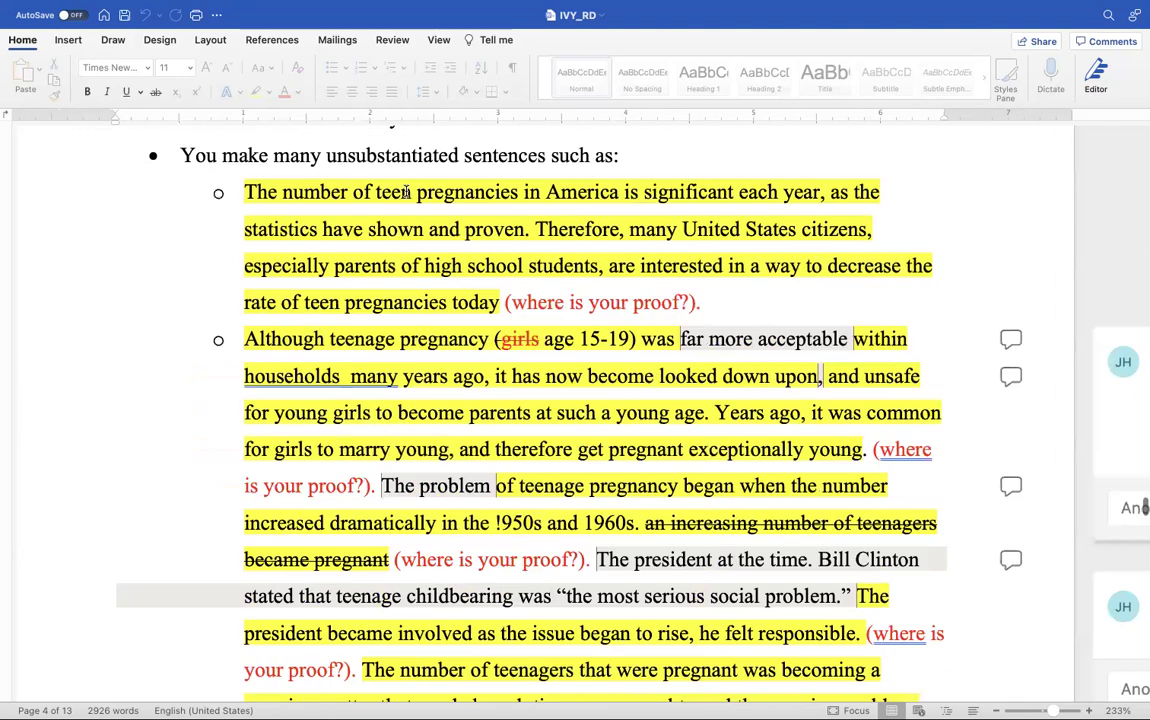
scroll(406, 192, "up", 1)
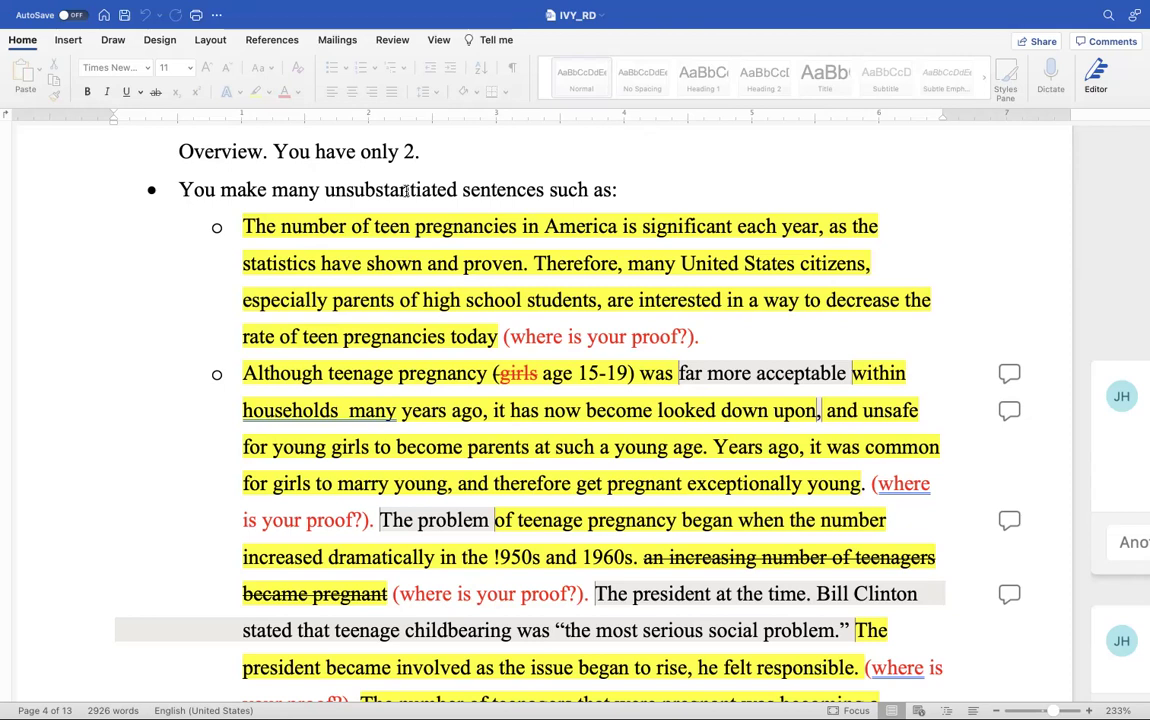
Step: Examine the struck-through "girls" and the age range in the addendum's "Although teenage pregnancy" sentence
scroll(405, 190, "down", 3)
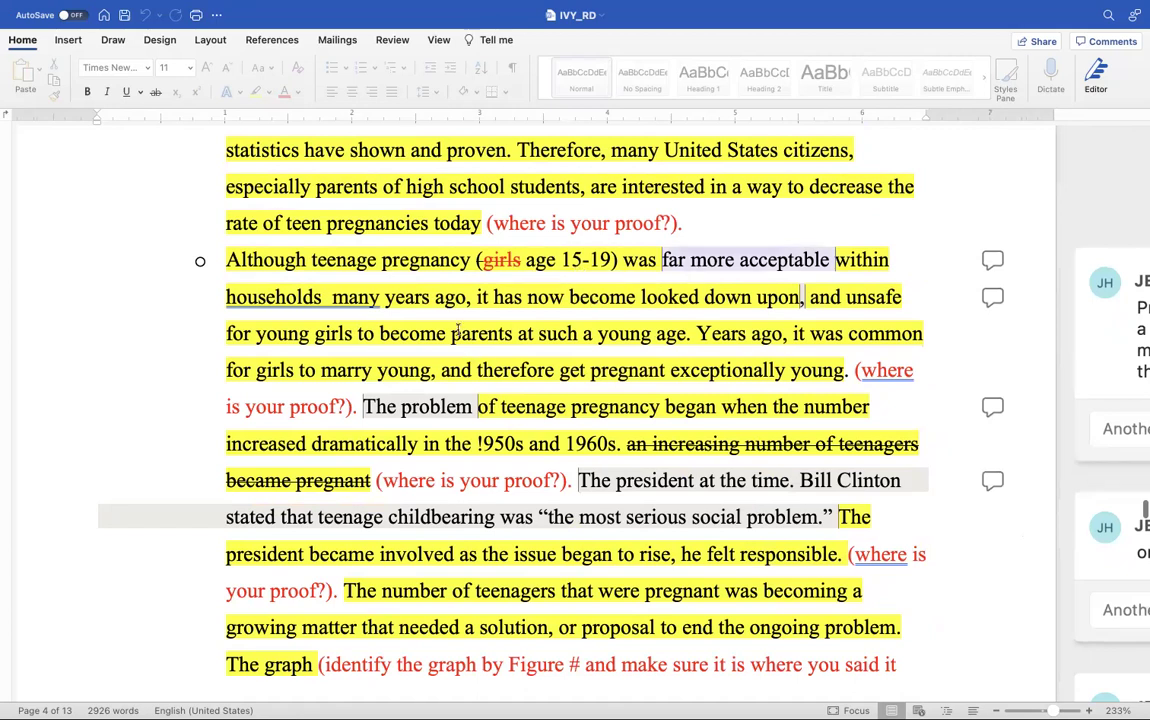
left_click(524, 262)
key("BackSpace")
left_click_drag(524, 262, 484, 263)
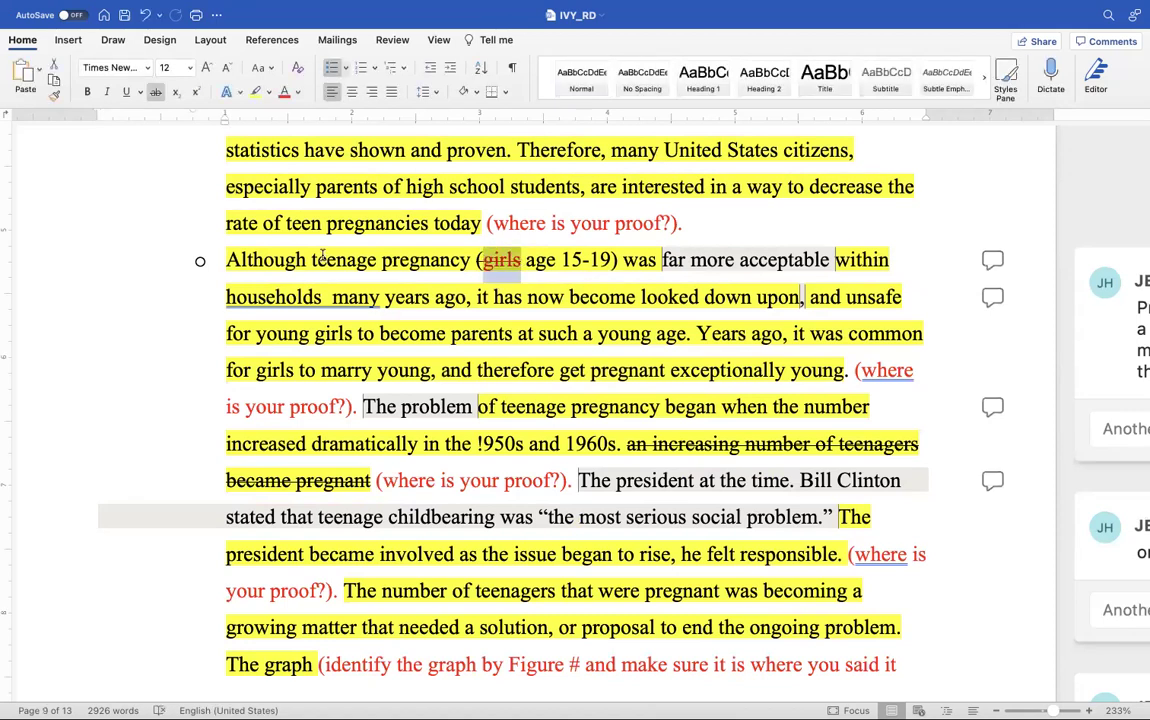
left_click(584, 262)
left_click(772, 272)
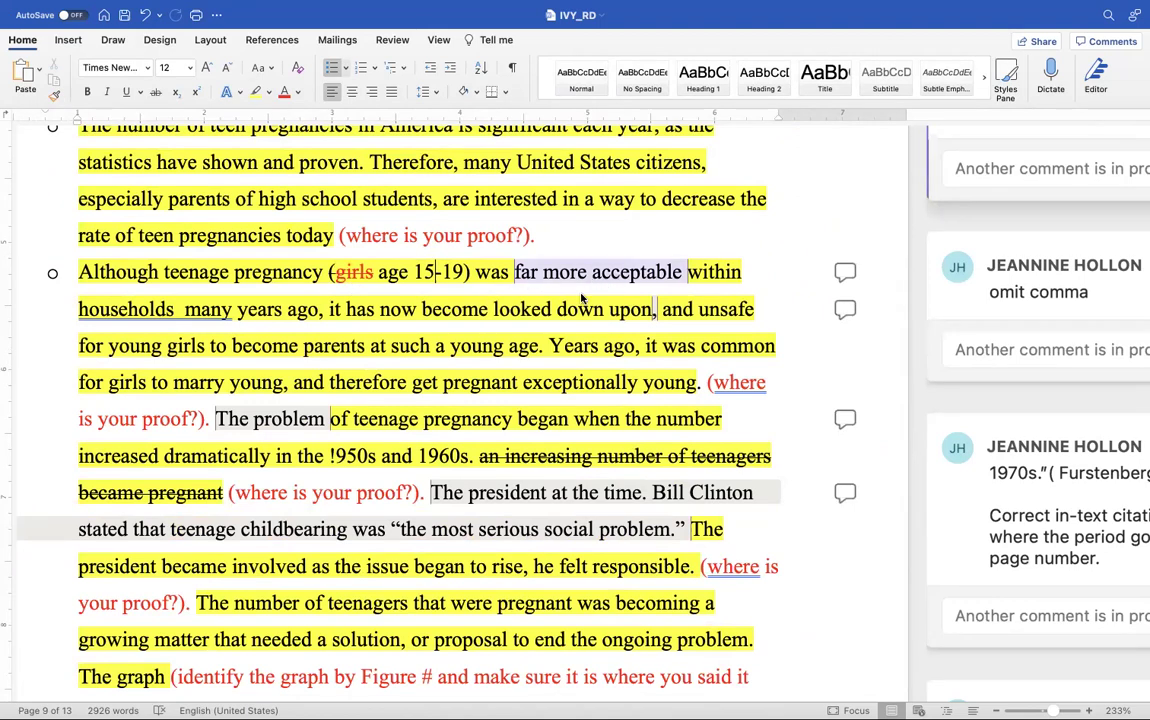
Step: Read the highlighted "Although teenage pregnancy" passage alongside its "where is your proof?" notes and the instructor's punctuation and citation comments
scroll(446, 333, "down", 3)
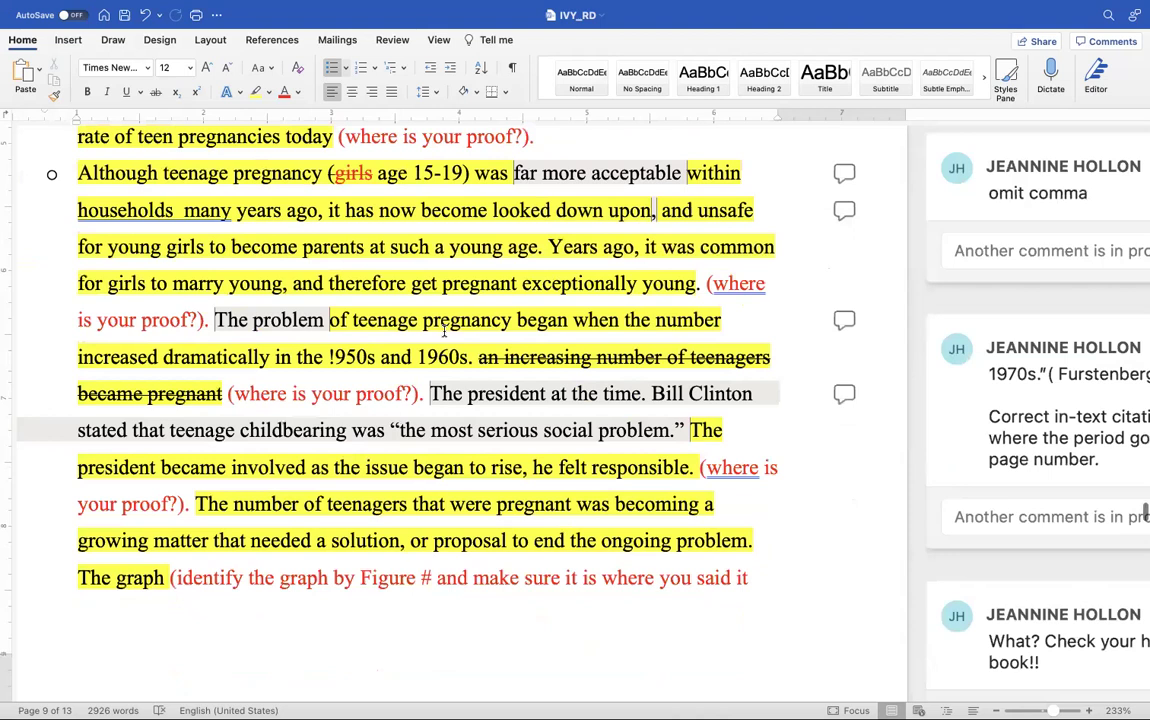
scroll(446, 333, "down", 1)
scroll(443, 331, "right", 1)
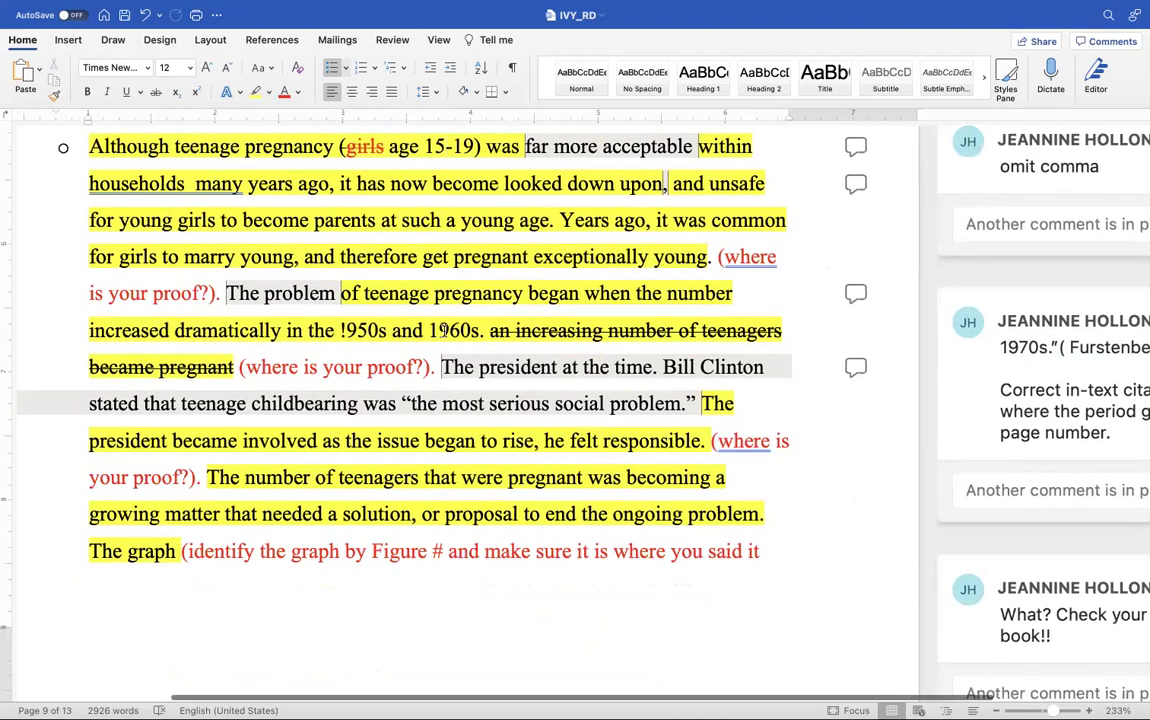
scroll(443, 332, "down", 1)
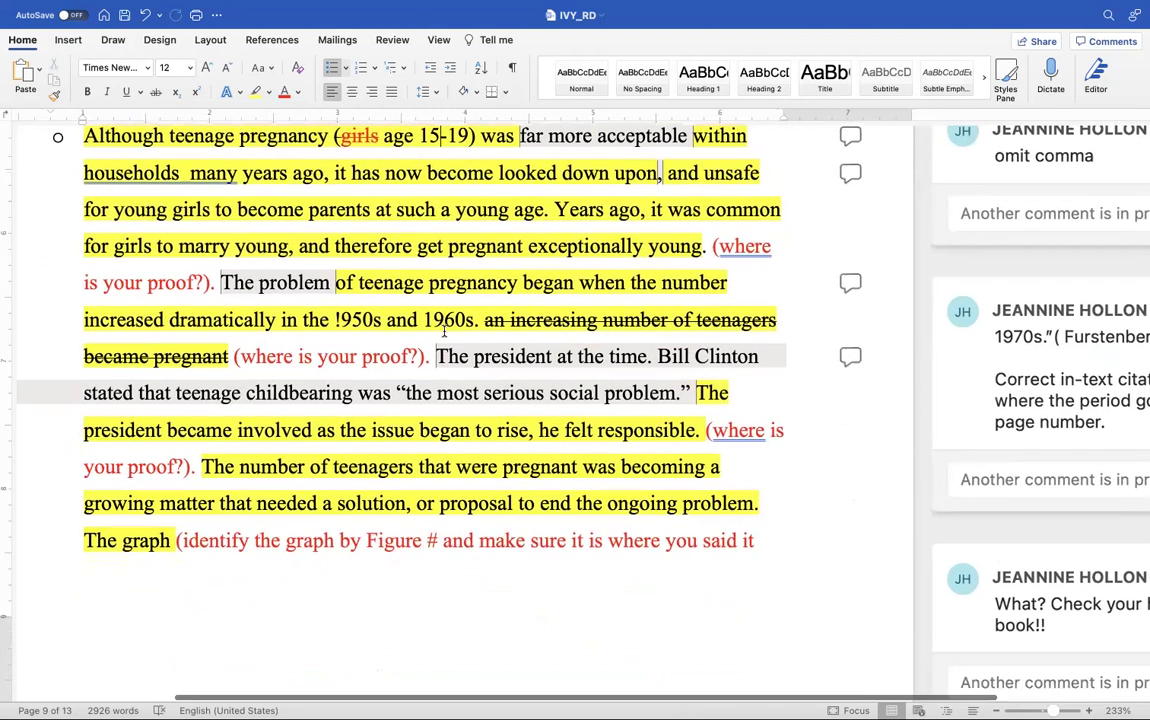
scroll(444, 333, "down", 1)
scroll(444, 333, "down", 1)
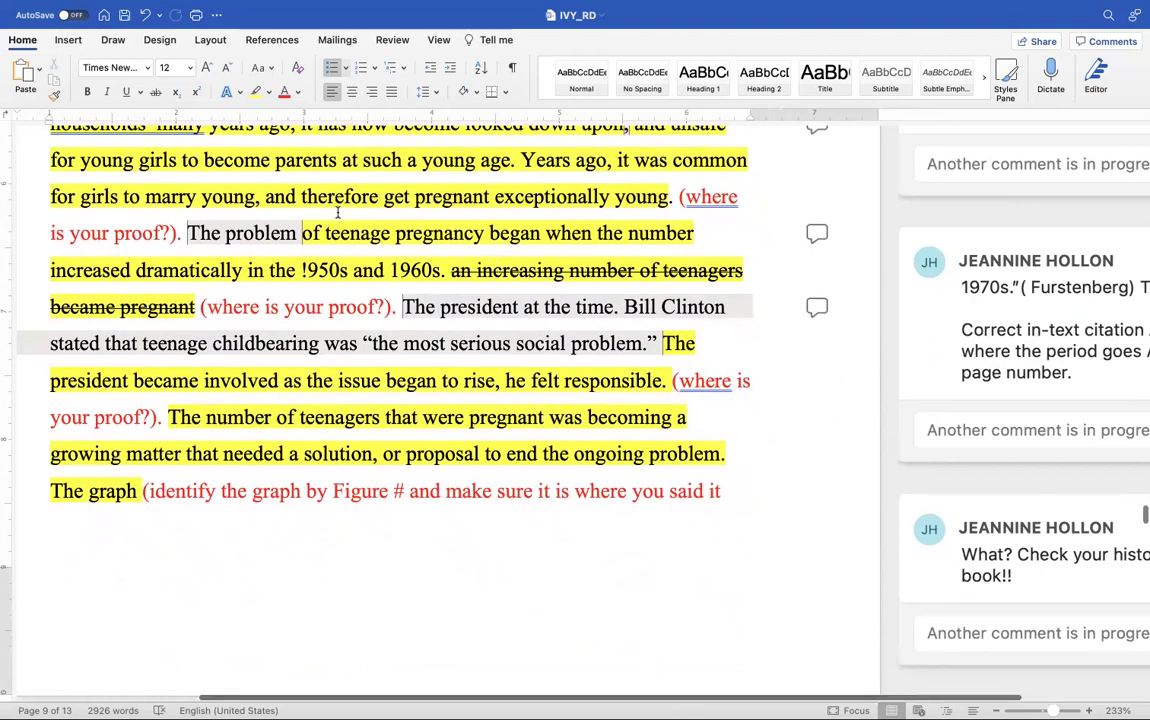
scroll(363, 204, "down", 1)
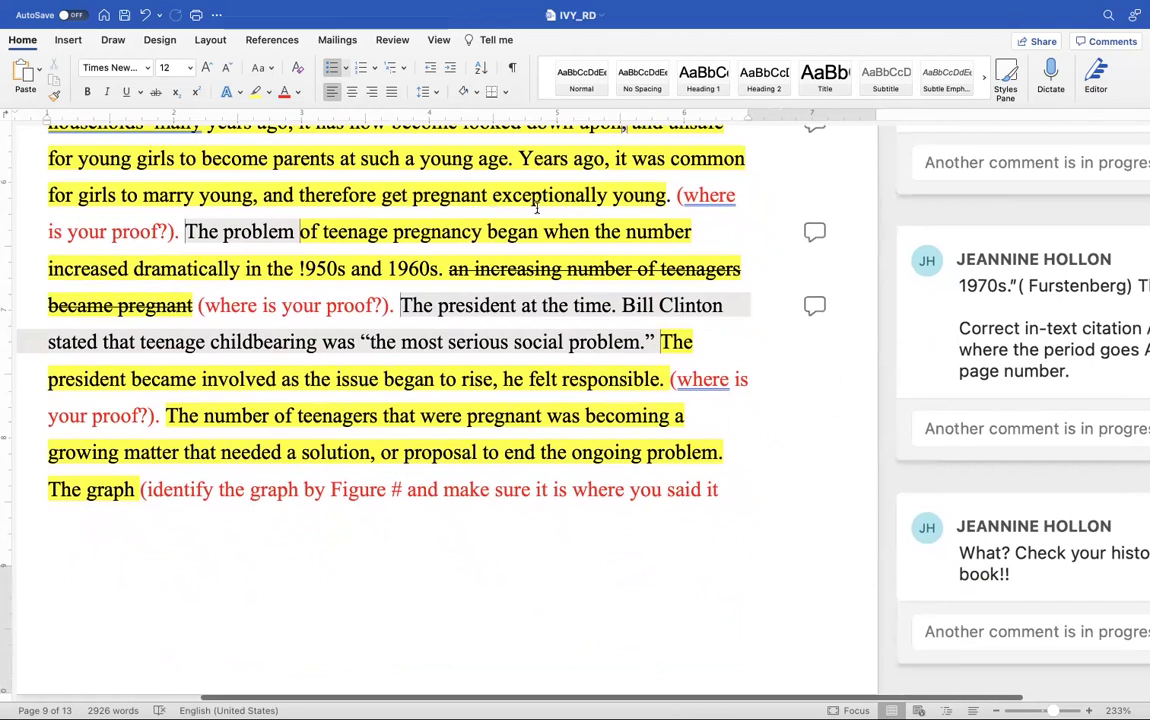
scroll(480, 207, "down", 2)
scroll(480, 207, "left", 1)
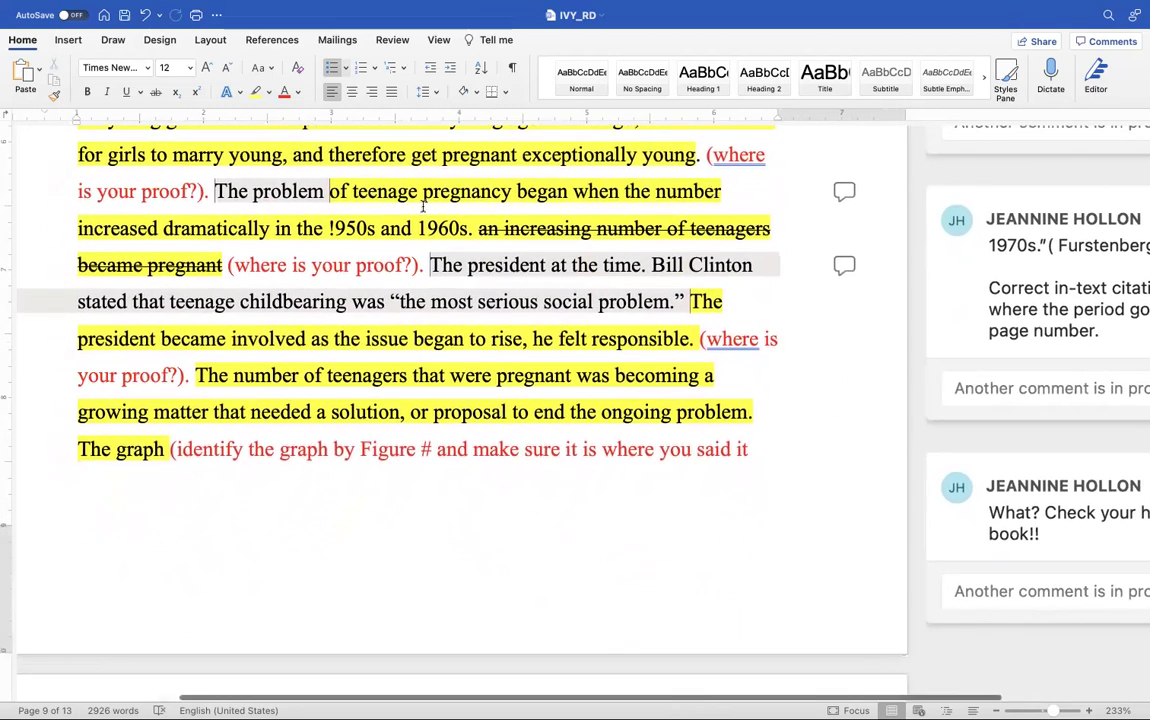
scroll(370, 190, "up", 4)
scroll(370, 190, "right", 1)
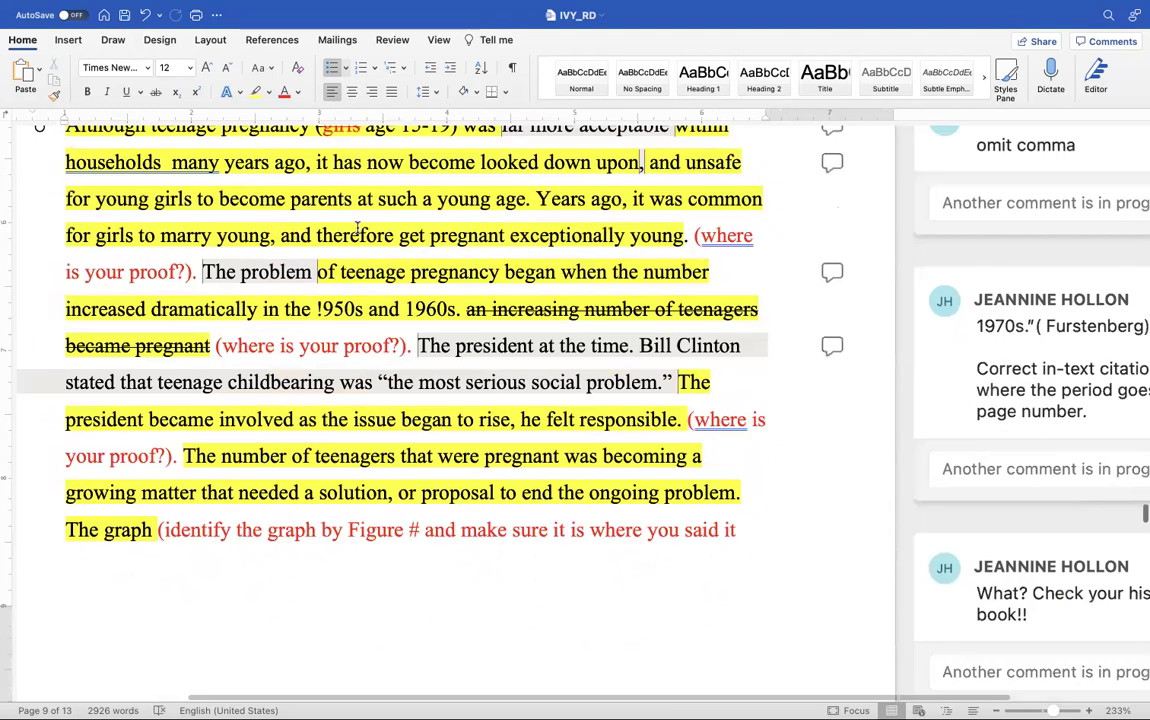
scroll(385, 249, "up", 3)
scroll(385, 249, "left", 1)
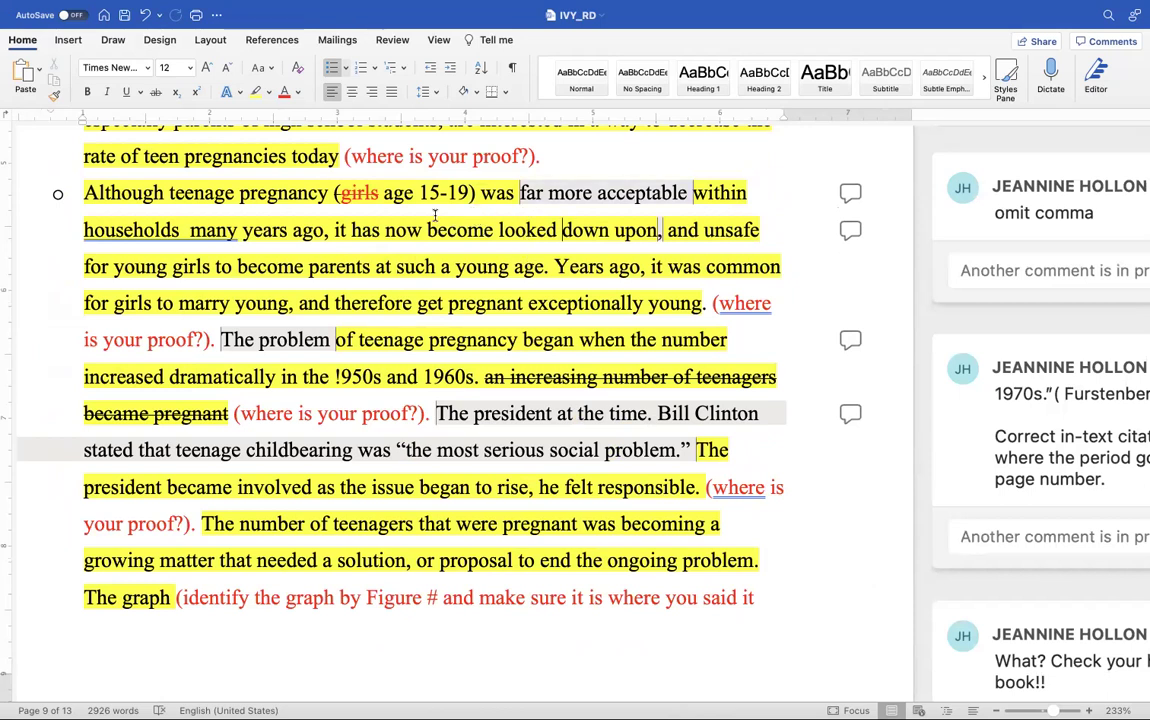
Step: Compare the passage's Bill Clinton sentence with the instructor's "Check your history book" comment, selecting the text from "Clinton" to the page end
left_click(349, 241)
scroll(598, 193, "down", 3)
scroll(598, 193, "down", 2)
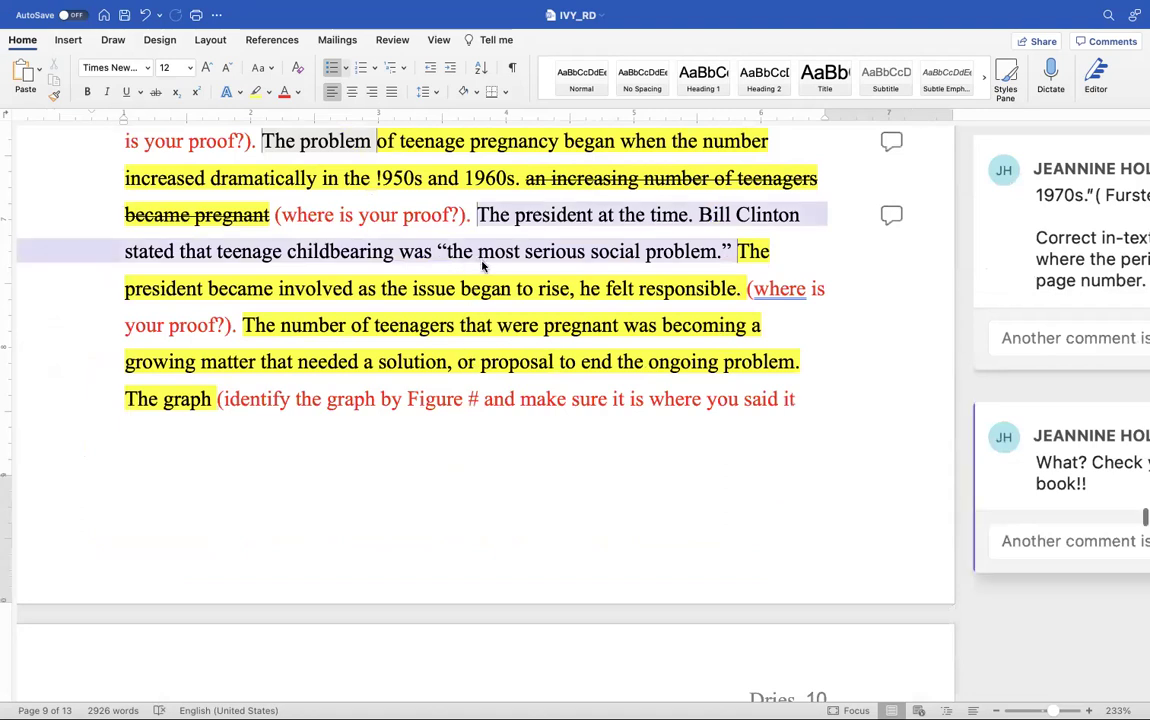
left_click(541, 222)
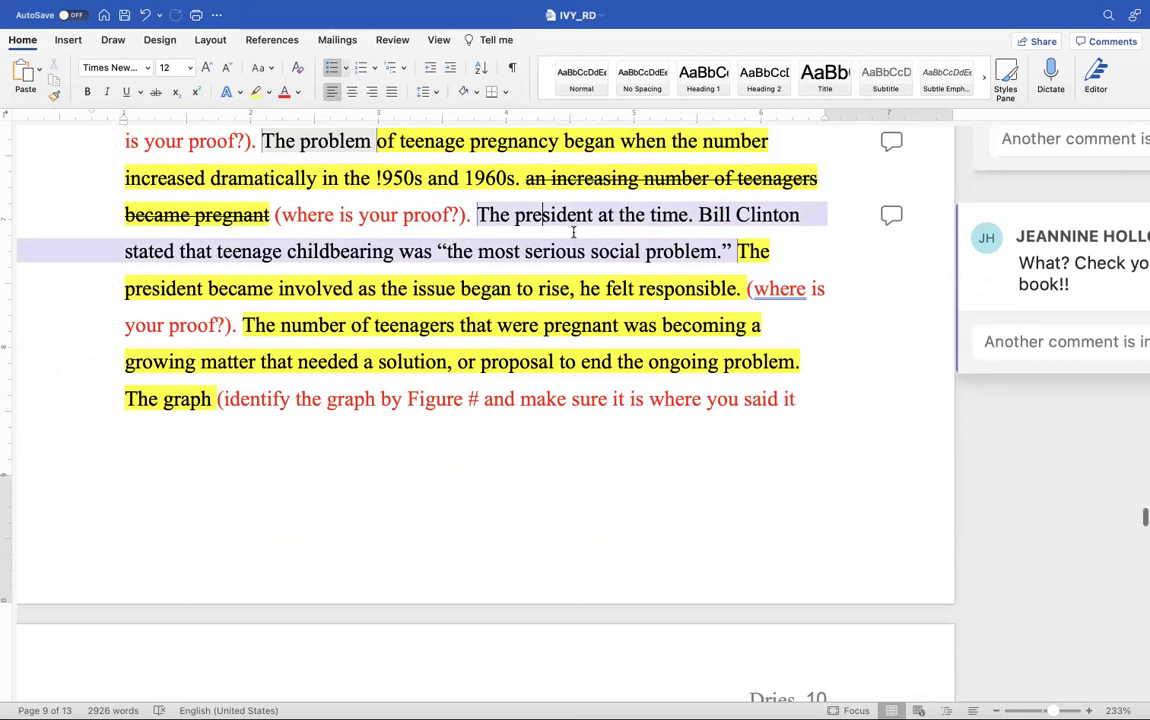
scroll(540, 240, "right", 1)
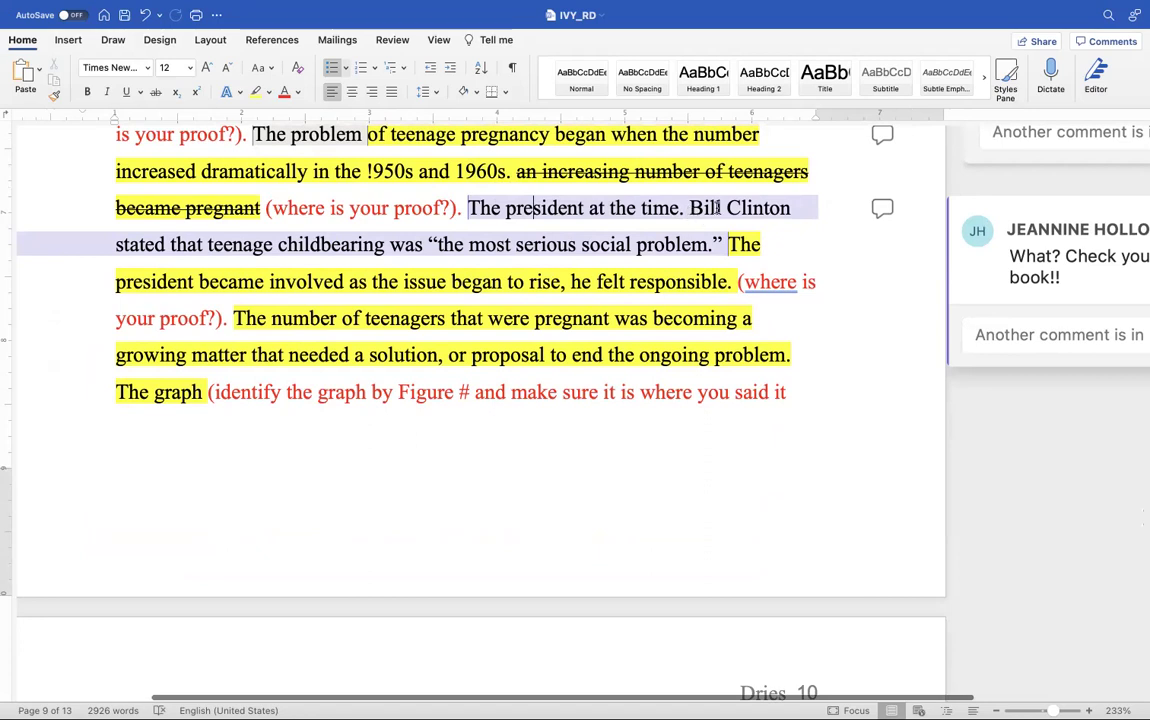
mouse_move(716, 212)
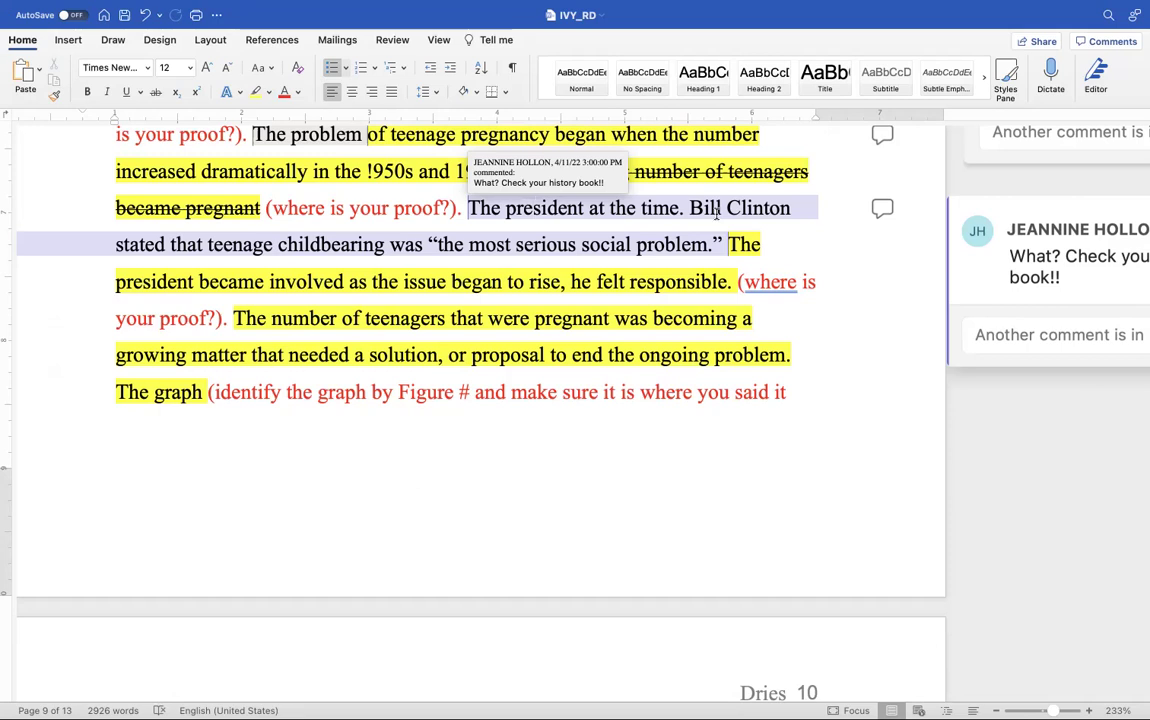
left_click_drag(724, 212, 788, 377)
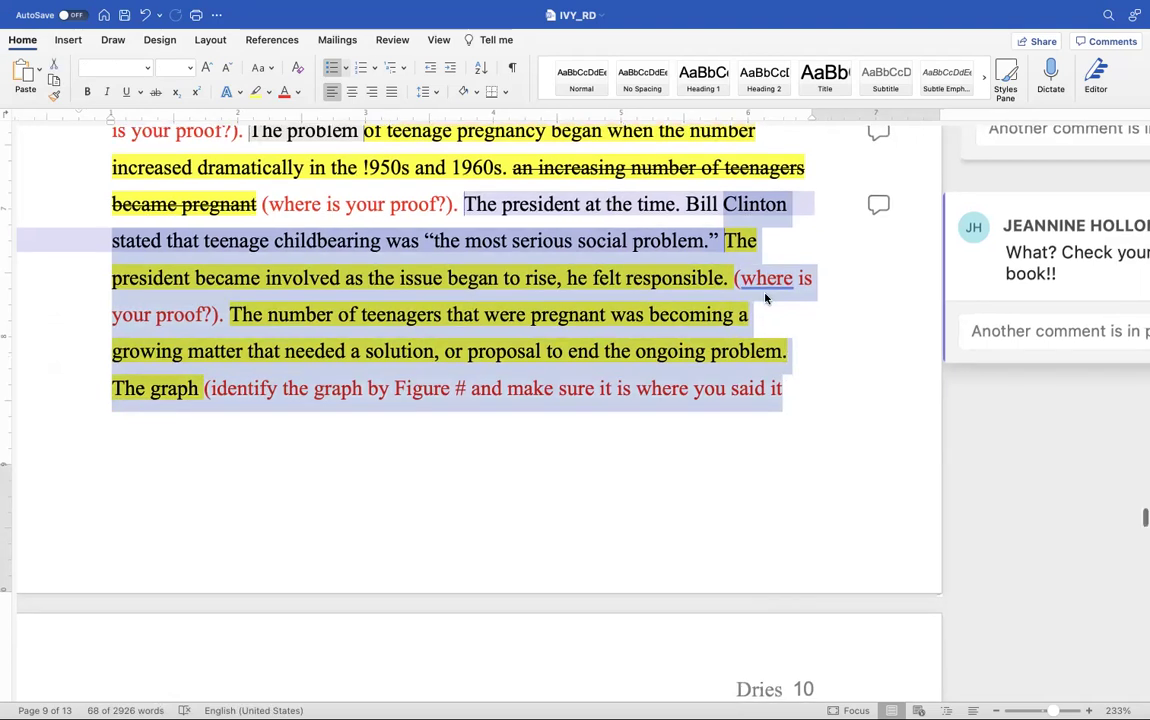
scroll(650, 300, "down", 3)
scroll(650, 300, "right", 5)
scroll(537, 255, "up", 2)
scroll(537, 255, "left", 2)
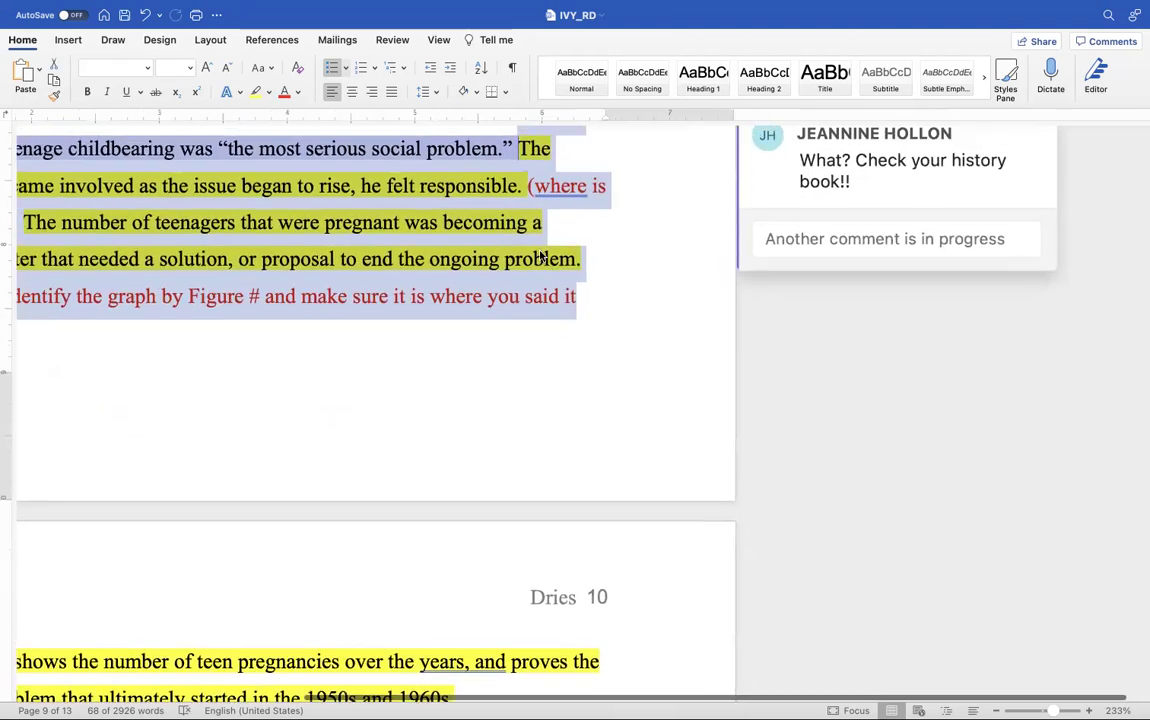
scroll(540, 256, "left", 4)
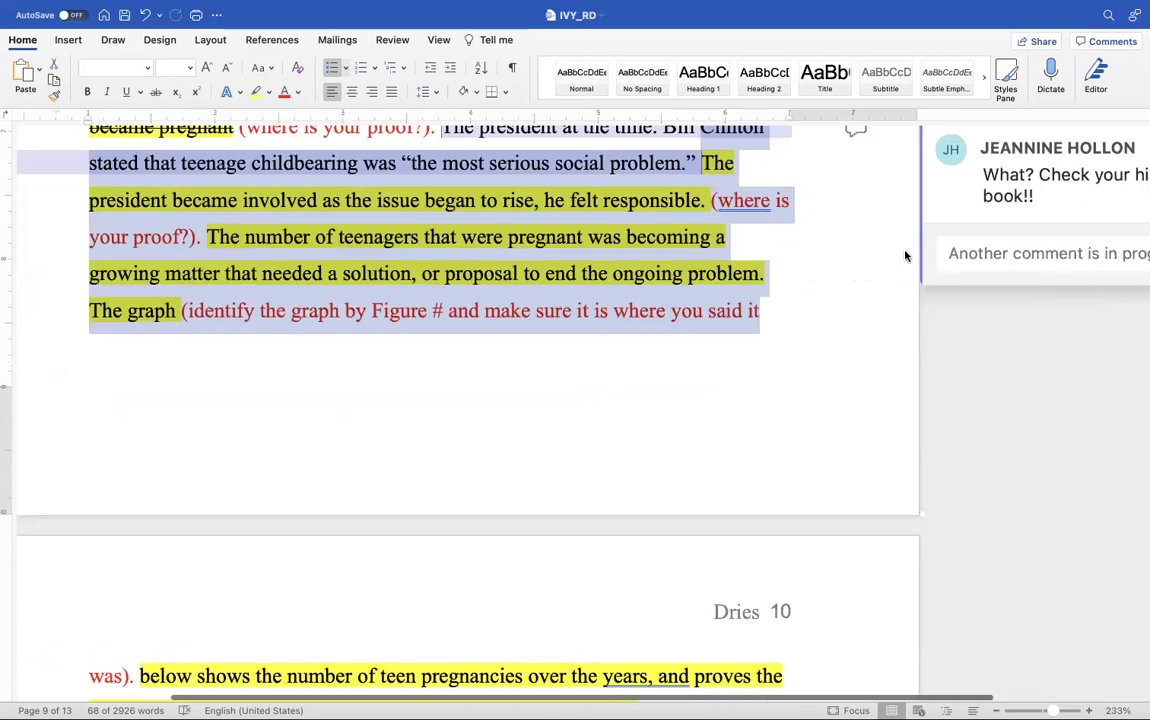
scroll(998, 227, "down", 1)
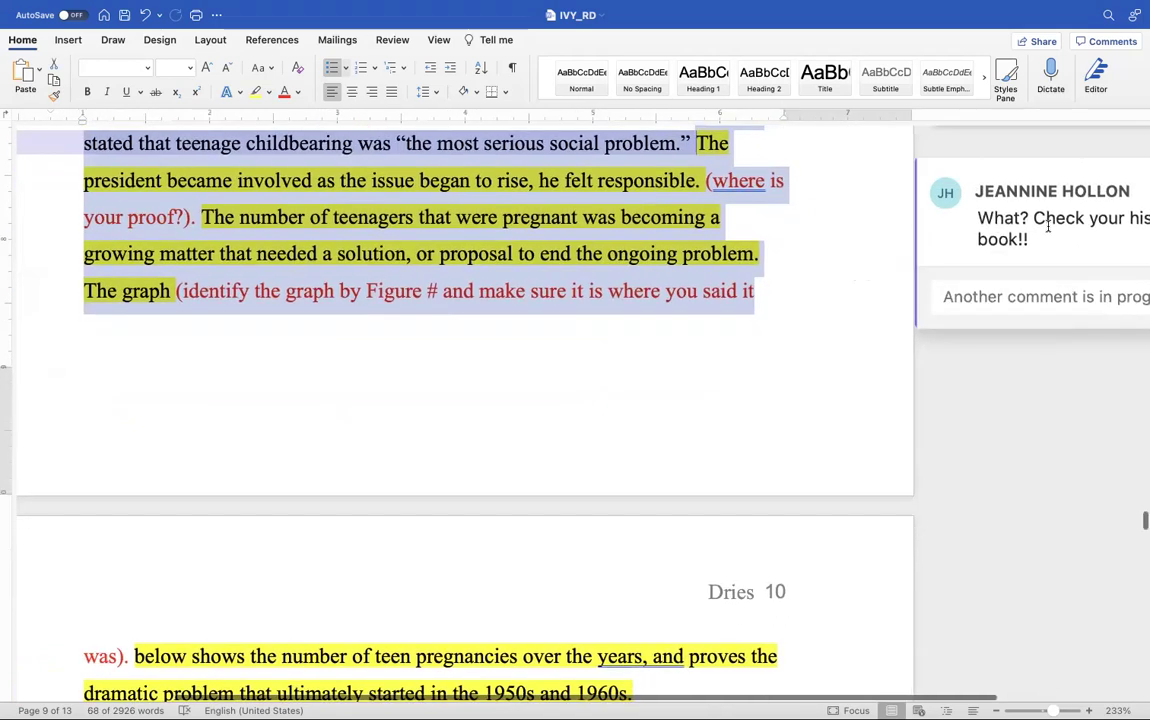
scroll(1048, 228, "right", 3)
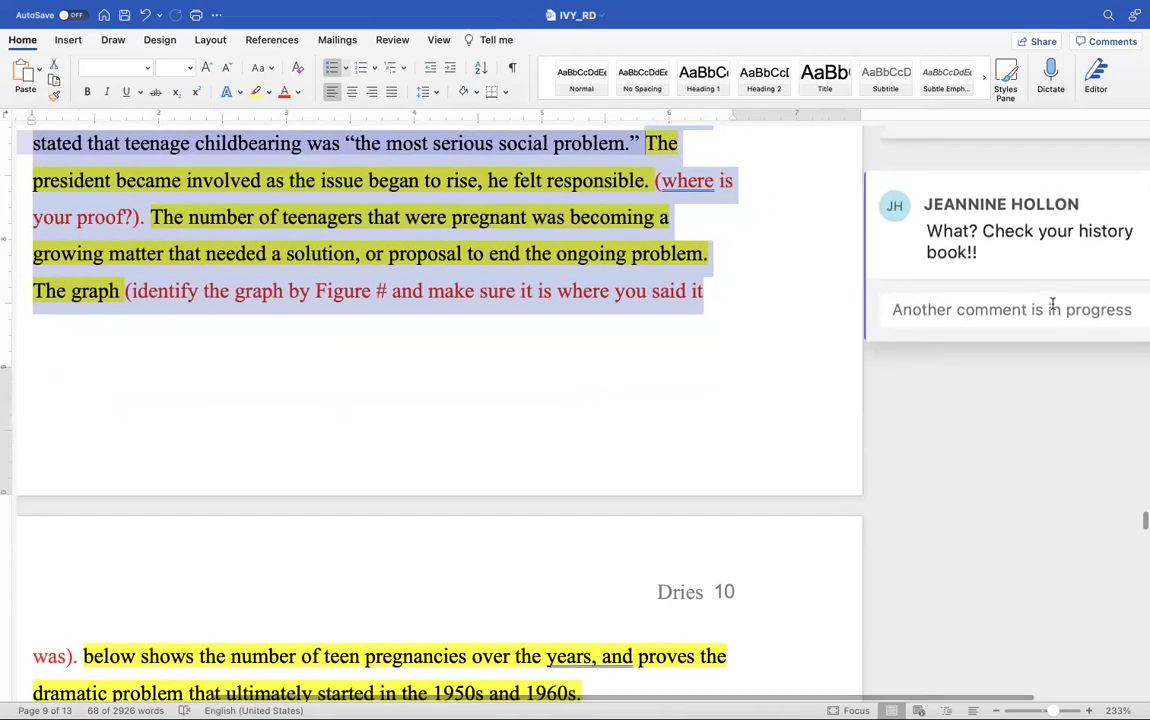
Step: Read the end of the highlighted passage on page 10 and the instructor's bullet about bouncing ideas without research
scroll(770, 377, "left", 3)
scroll(665, 393, "down", 5)
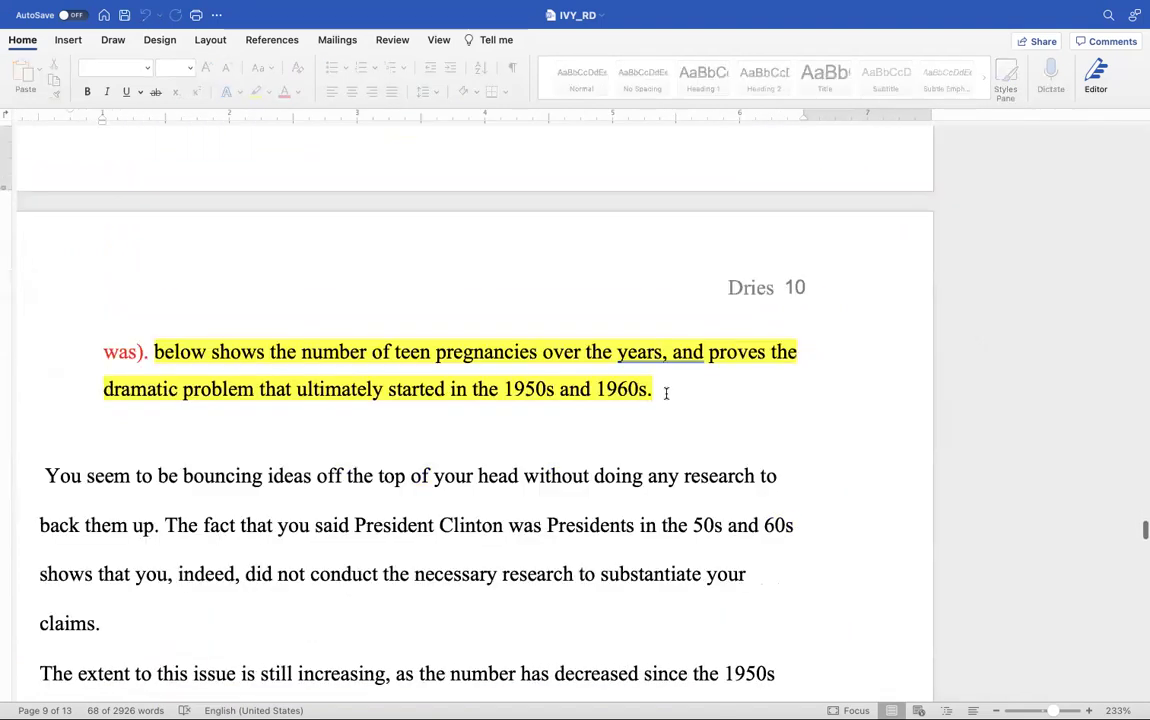
scroll(666, 393, "left", 2)
scroll(666, 393, "down", 3)
scroll(666, 393, "up", 3)
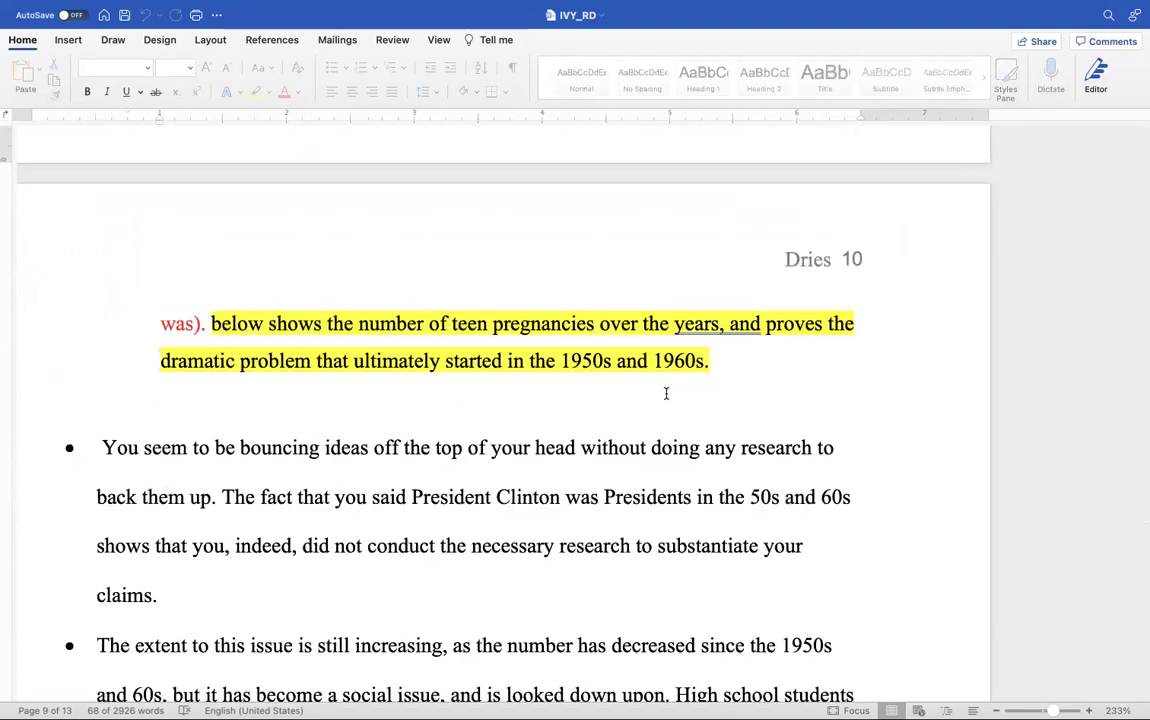
scroll(666, 393, "up", 1)
scroll(666, 393, "left", 1)
scroll(666, 393, "down", 3)
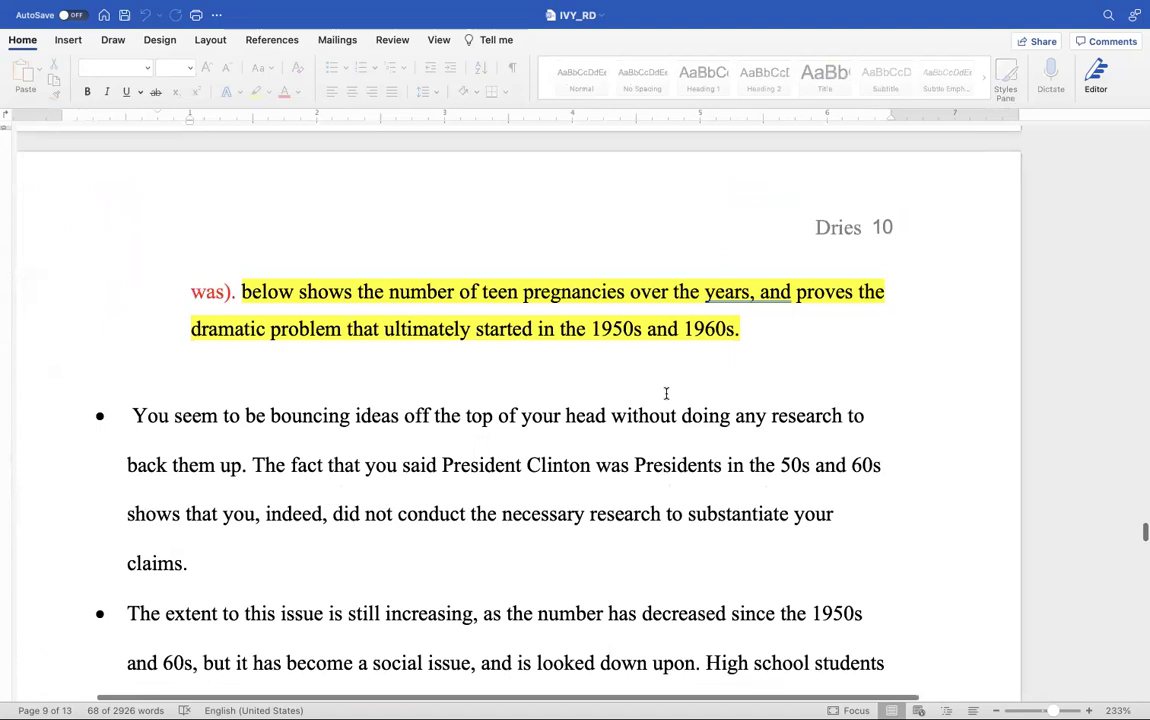
scroll(666, 393, "up", 5)
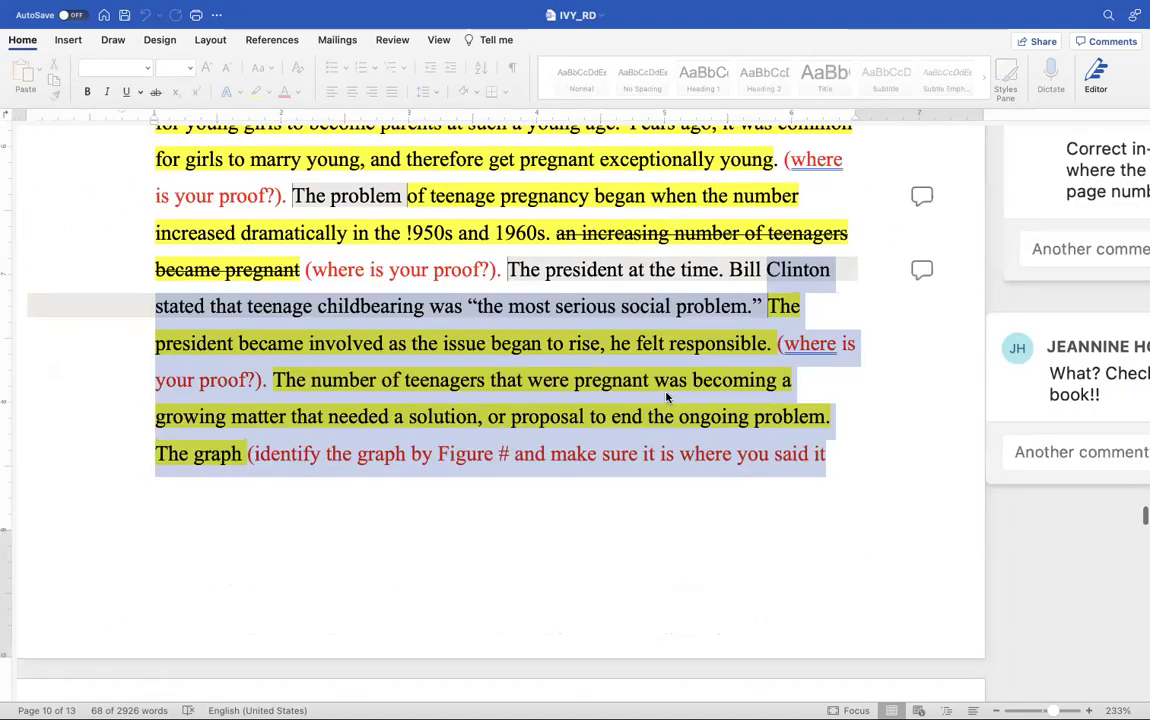
scroll(666, 393, "left", 2)
scroll(666, 393, "down", 1)
scroll(666, 393, "left", 1)
scroll(666, 393, "down", 3)
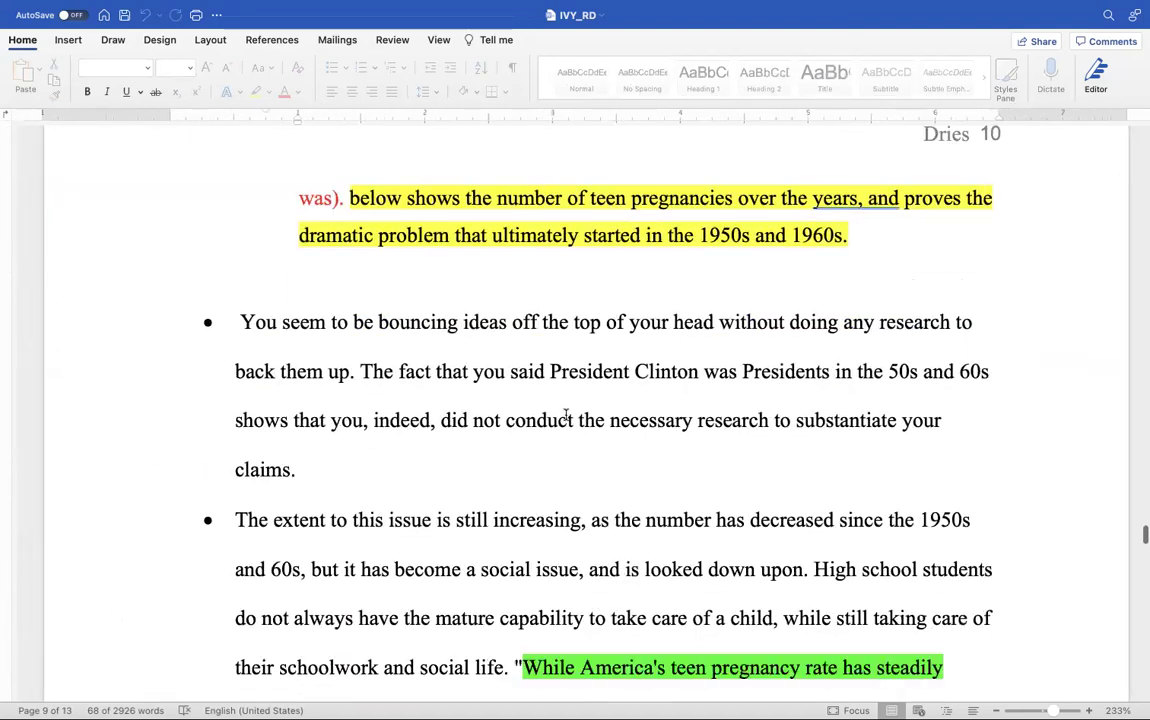
scroll(491, 300, "right", 2)
scroll(491, 300, "down", 1)
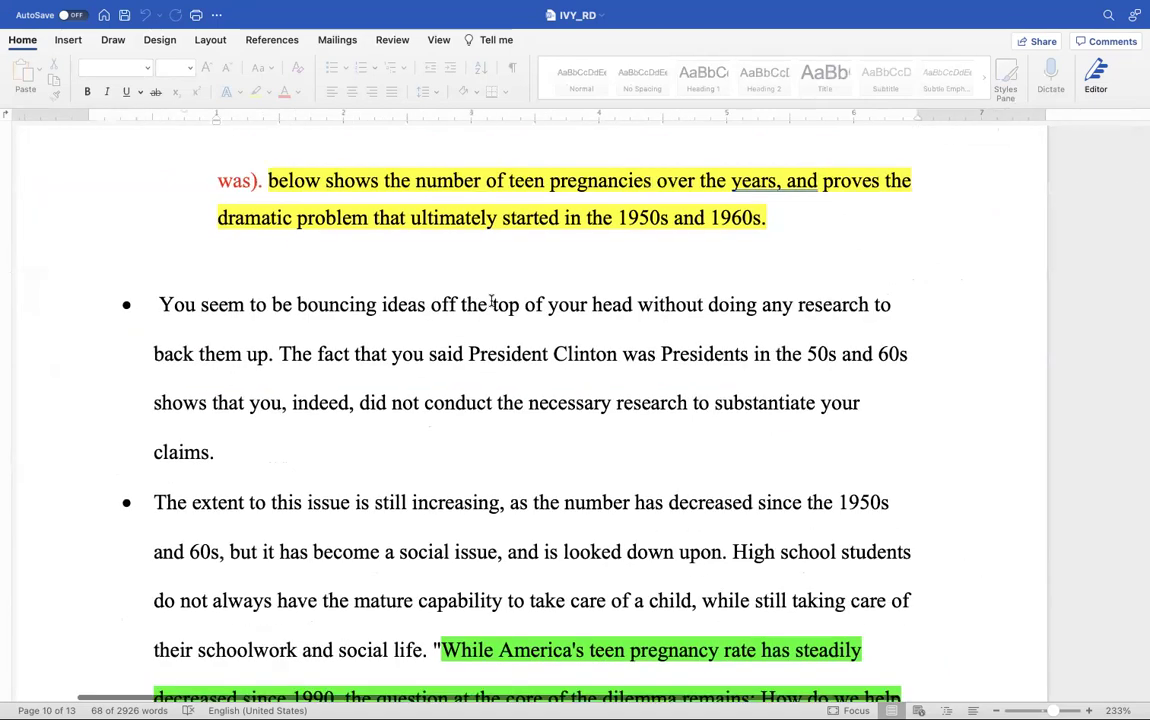
scroll(546, 307, "right", 1)
scroll(546, 307, "down", 1)
scroll(546, 307, "down", 1)
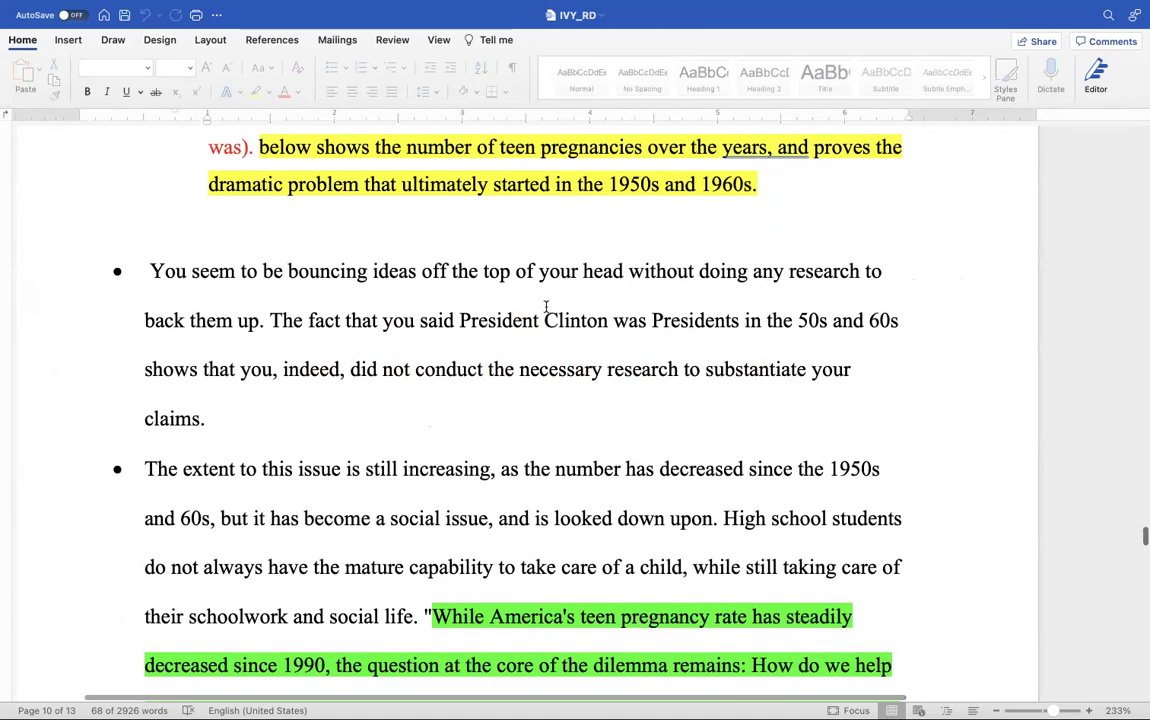
Step: Read the "The extent to this issue" bullet through its green-highlighted quotation on America's teen pregnancy rate
scroll(546, 307, "down", 3)
scroll(546, 307, "left", 1)
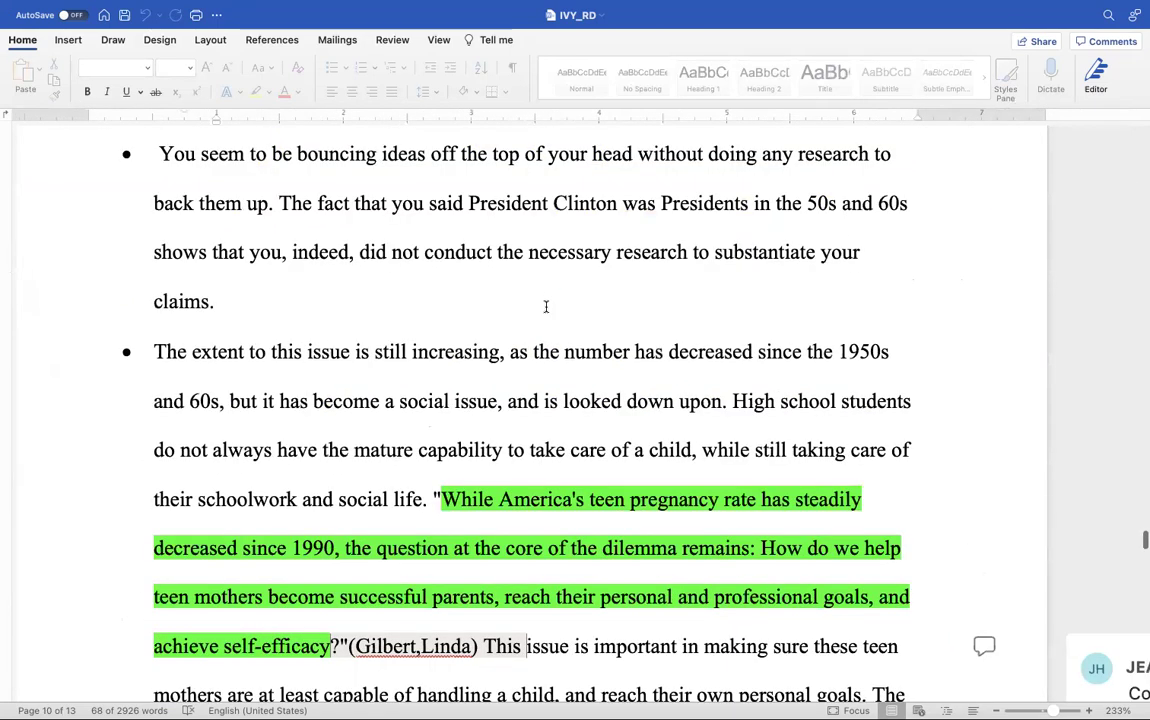
scroll(546, 307, "down", 4)
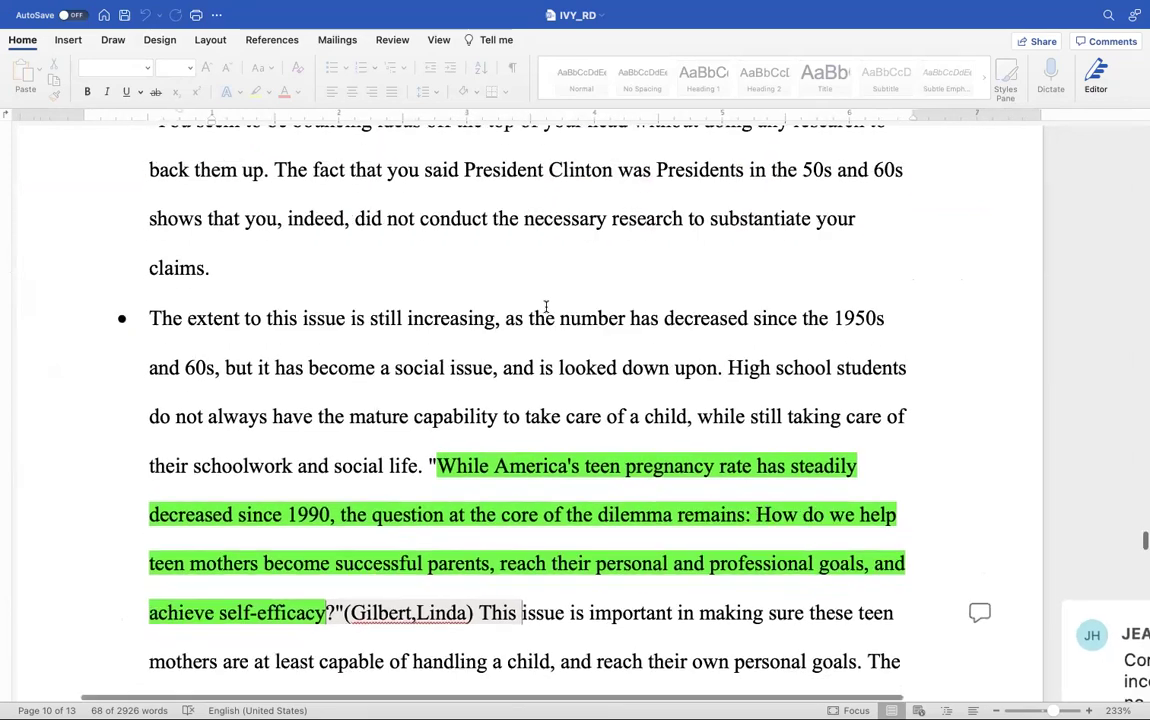
scroll(546, 307, "left", 1)
scroll(546, 309, "down", 2)
scroll(546, 309, "left", 1)
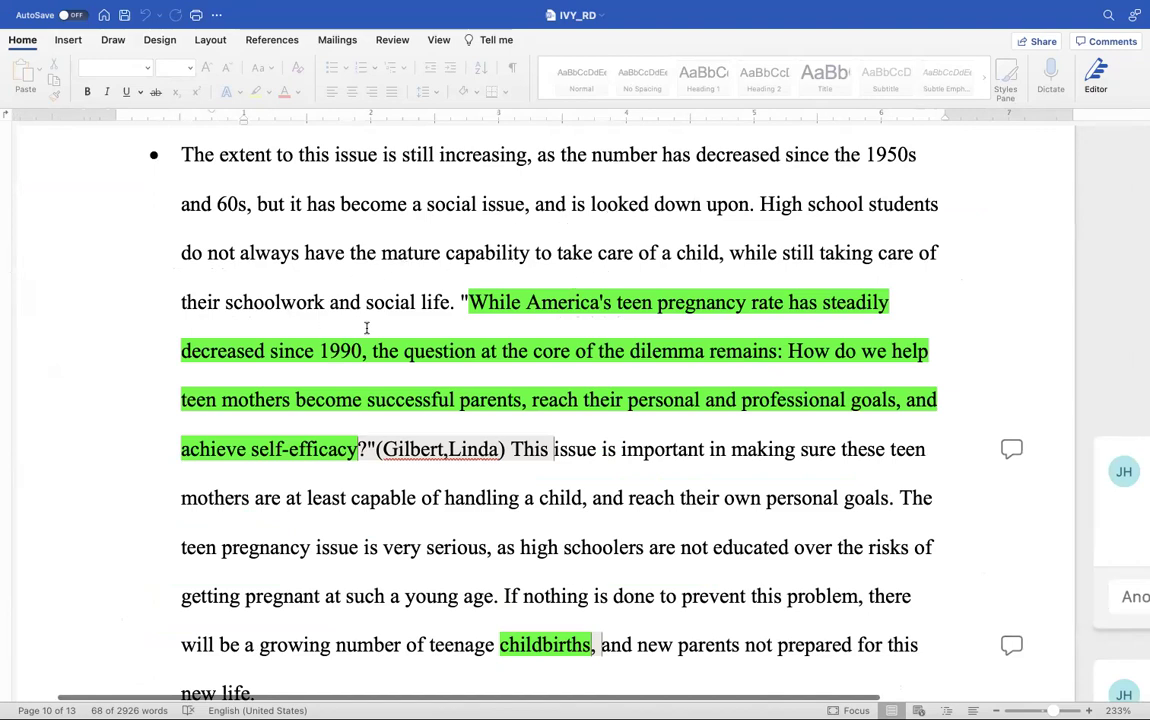
scroll(366, 328, "down", 1)
scroll(366, 328, "left", 1)
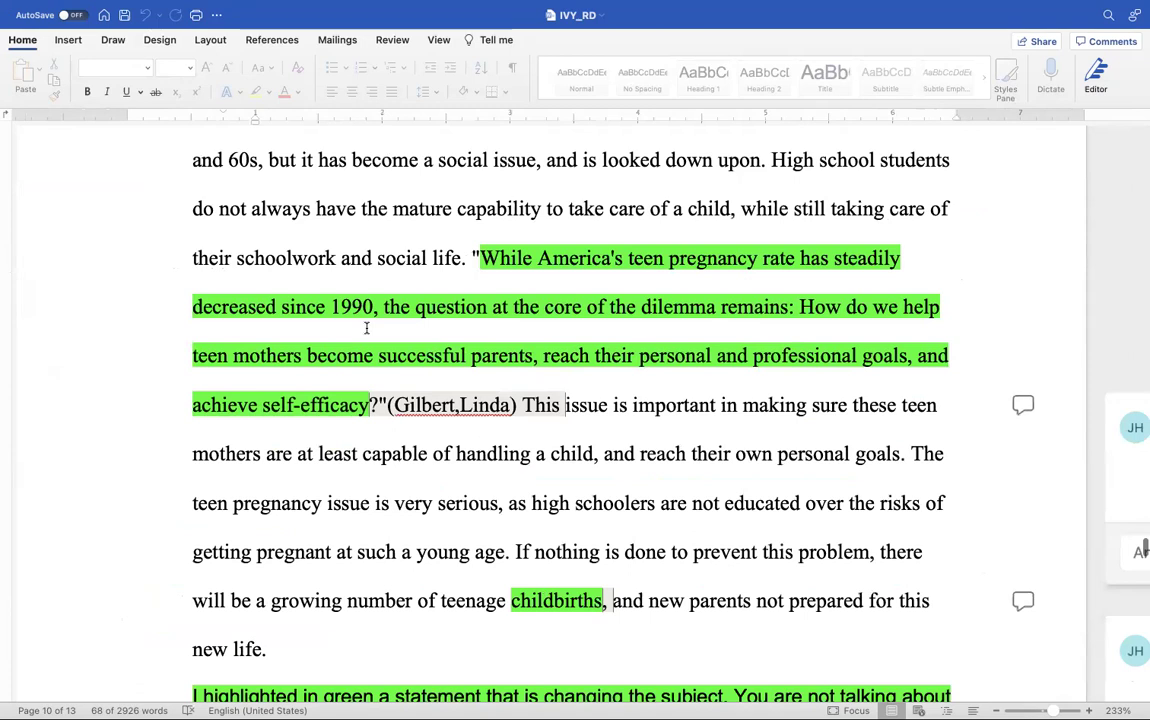
Step: Check the quotation's in-text citation and "childbirths" comments, plus the green note about changing the subject, against the bullet's text
scroll(366, 328, "down", 1)
scroll(366, 328, "right", 1)
scroll(366, 328, "down", 2)
scroll(366, 328, "right", 3)
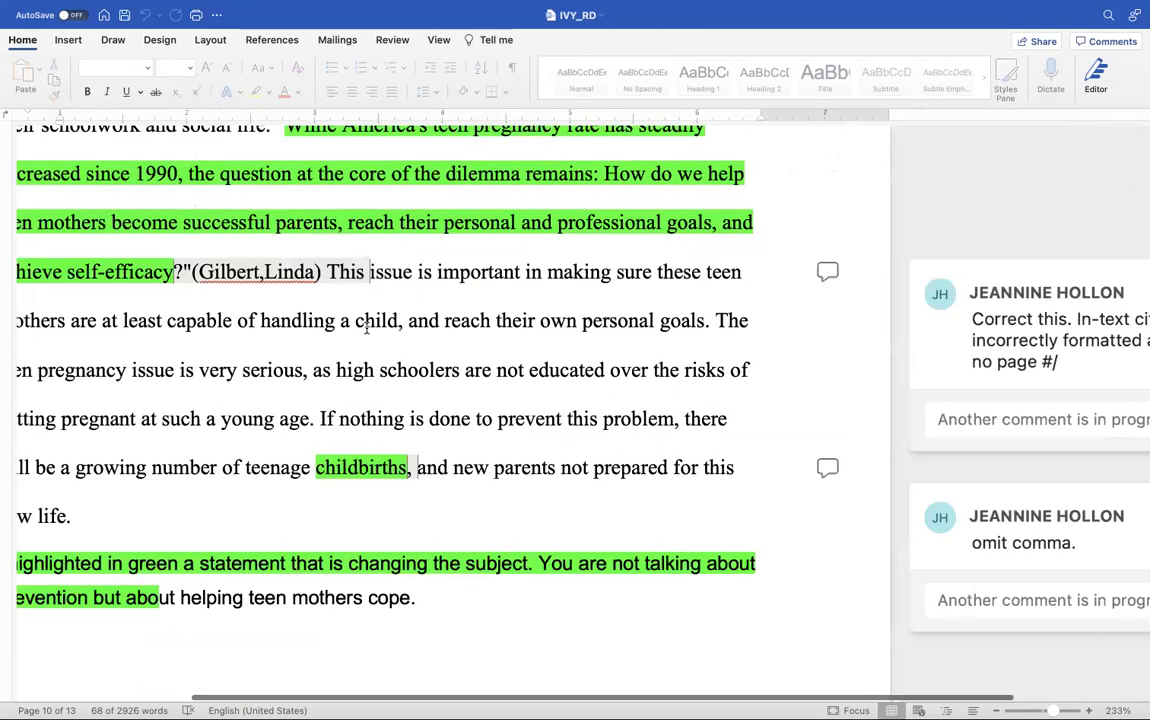
scroll(366, 328, "down", 1)
scroll(366, 328, "right", 1)
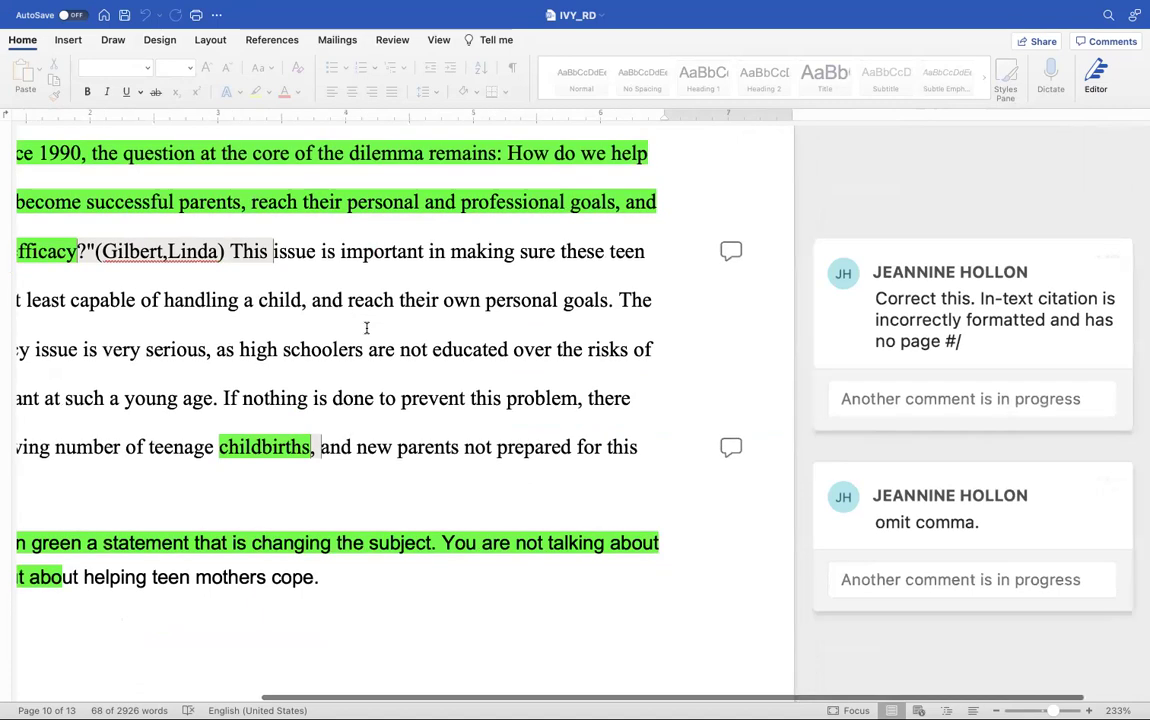
scroll(366, 328, "down", 2)
scroll(366, 328, "left", 4)
scroll(366, 328, "up", 4)
scroll(366, 328, "left", 3)
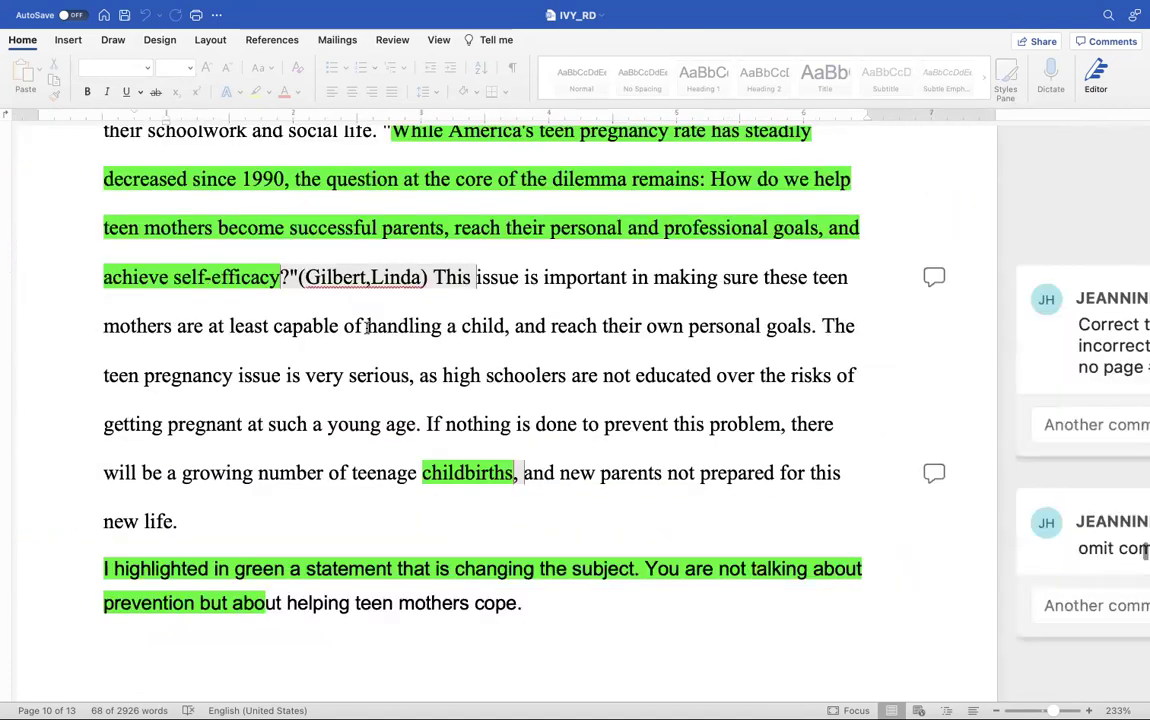
scroll(366, 330, "up", 3)
scroll(366, 330, "right", 1)
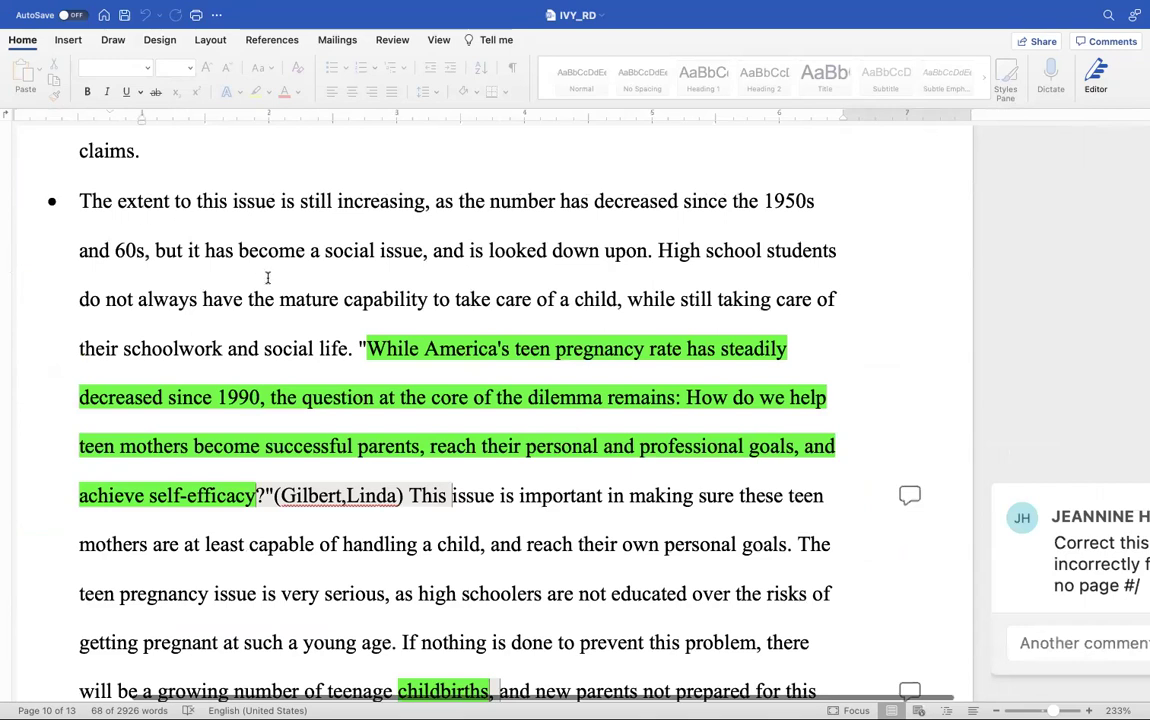
Step: Reread the opening sentences of the "The extent to this issue" bullet about the numbers since the 1950s and 60s
scroll(228, 244, "down", 1)
scroll(228, 244, "right", 1)
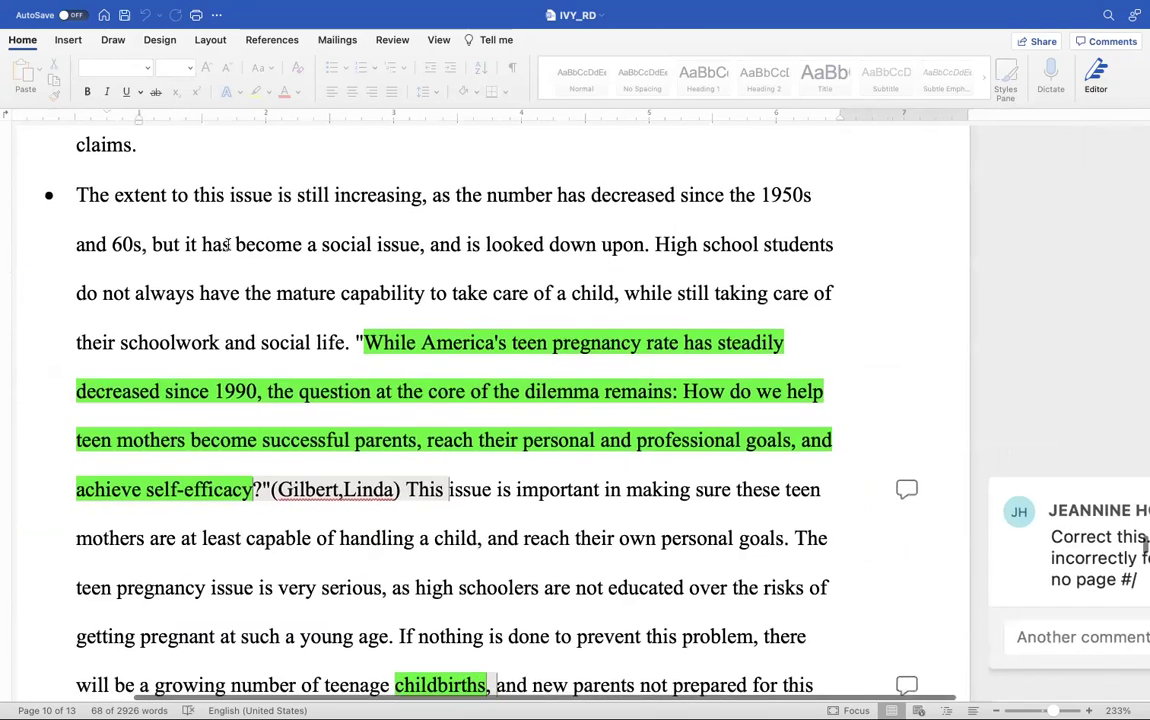
scroll(228, 244, "down", 3)
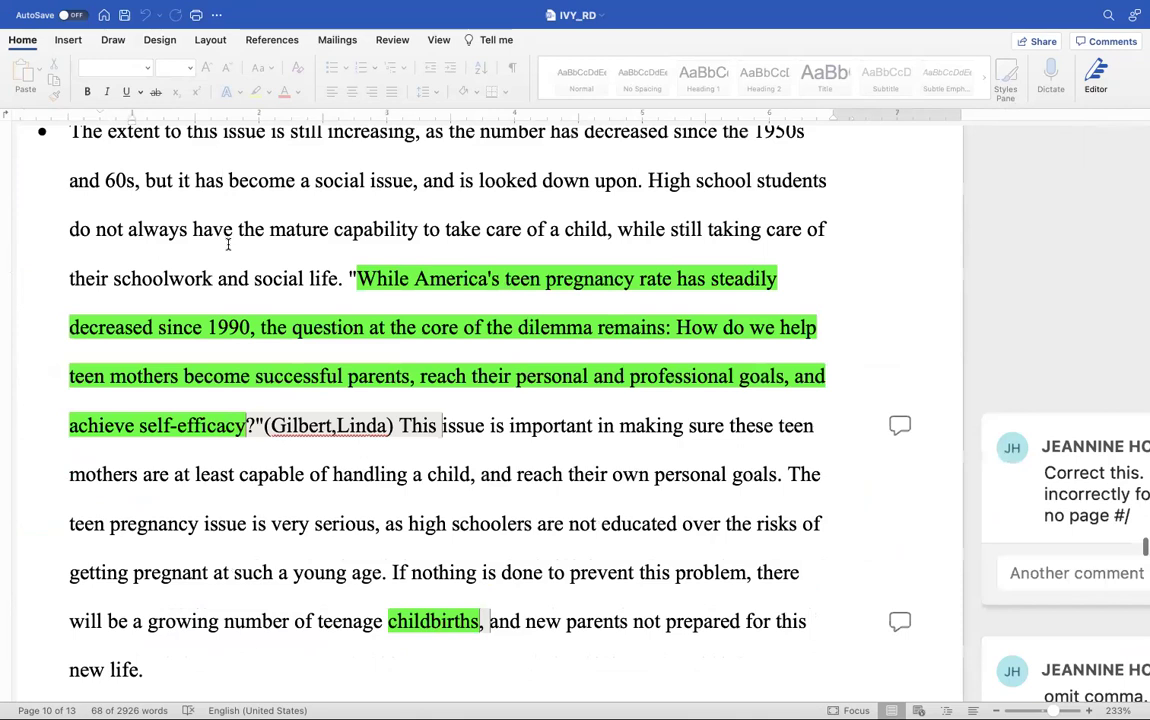
scroll(228, 244, "up", 1)
scroll(228, 244, "right", 1)
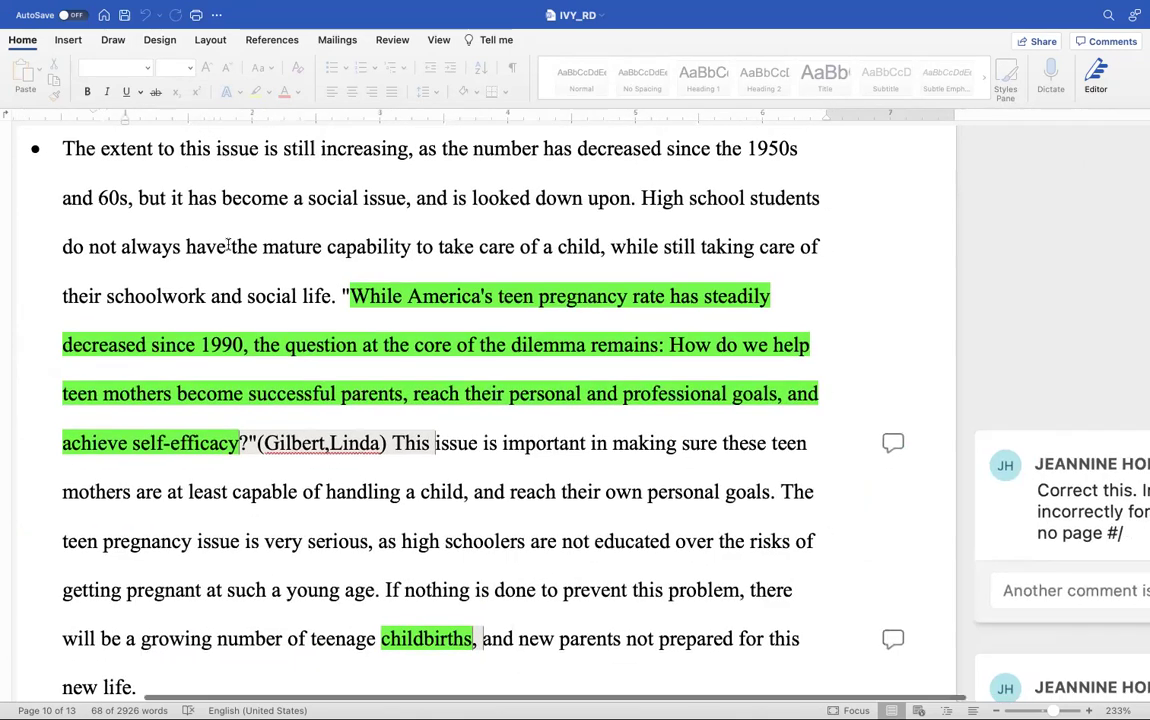
scroll(228, 244, "down", 2)
scroll(228, 244, "right", 1)
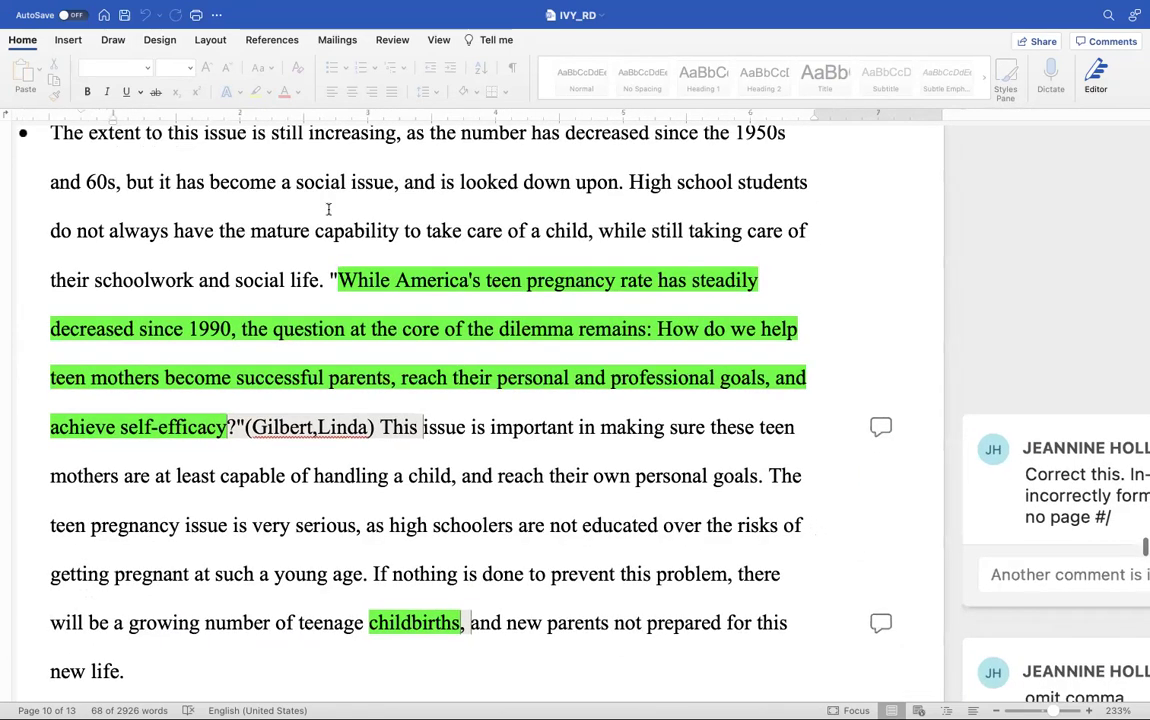
scroll(395, 221, "down", 1)
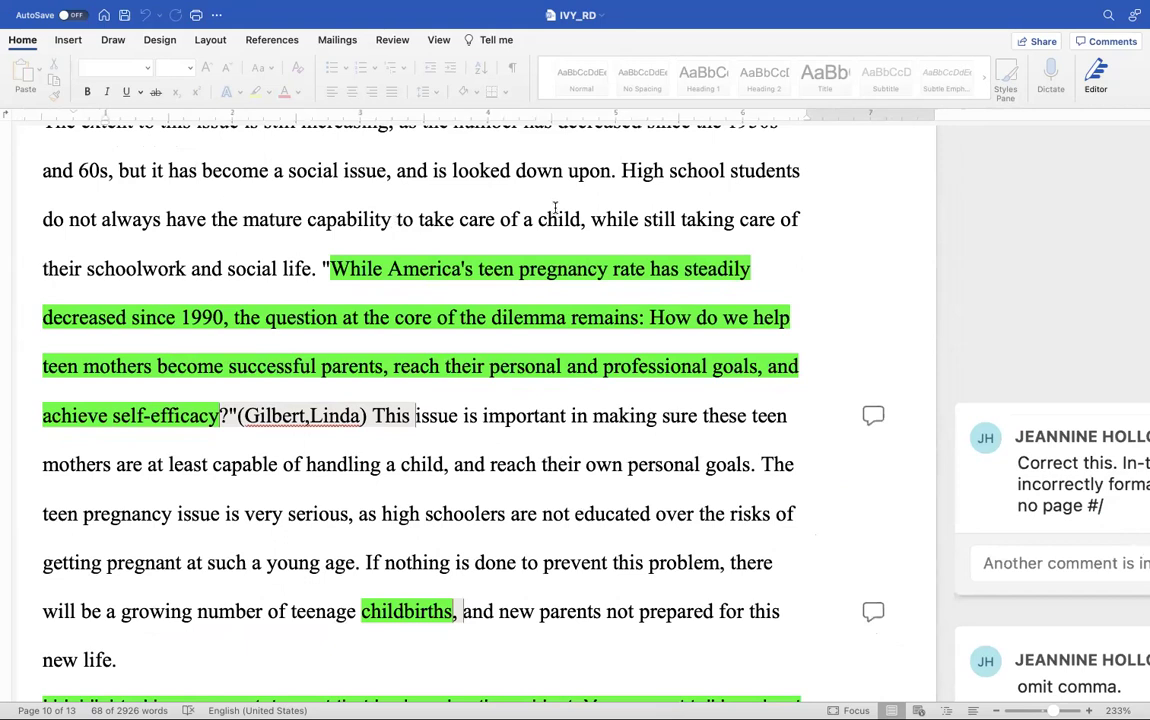
Step: Select the phrase "mature capability" in the bullet's sentence about high school students caring for a child
scroll(291, 256, "down", 1)
scroll(291, 256, "right", 1)
scroll(289, 257, "down", 3)
scroll(289, 257, "left", 1)
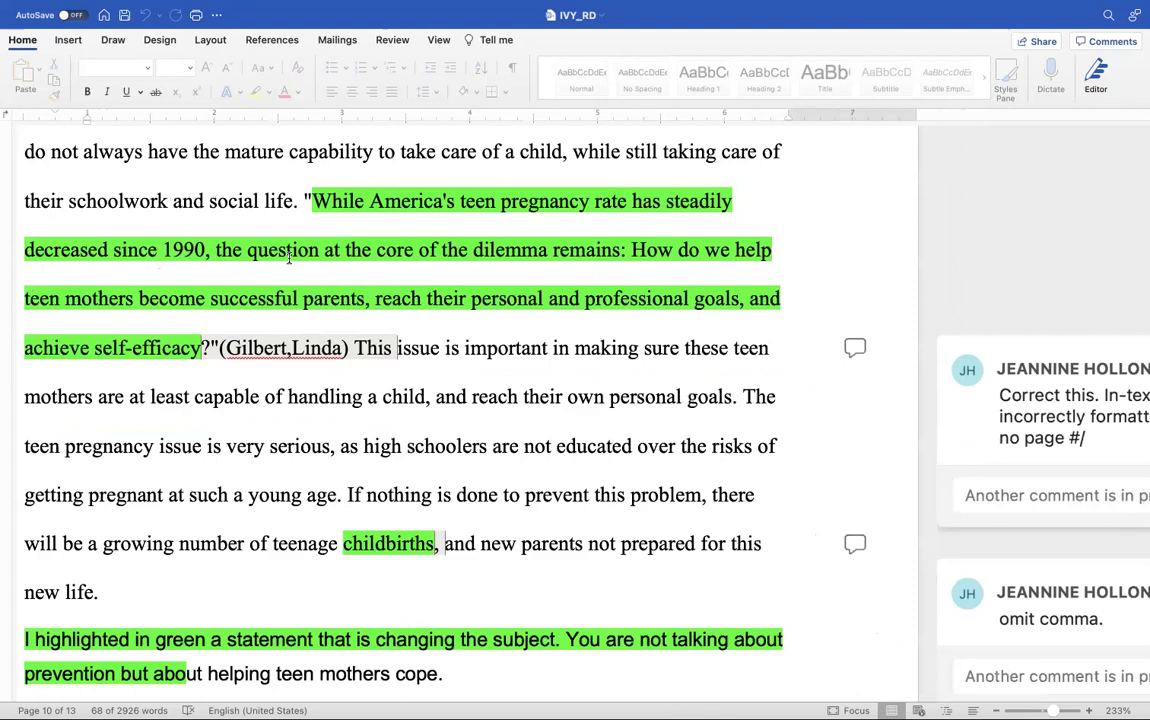
scroll(289, 257, "down", 1)
scroll(289, 257, "up", 4)
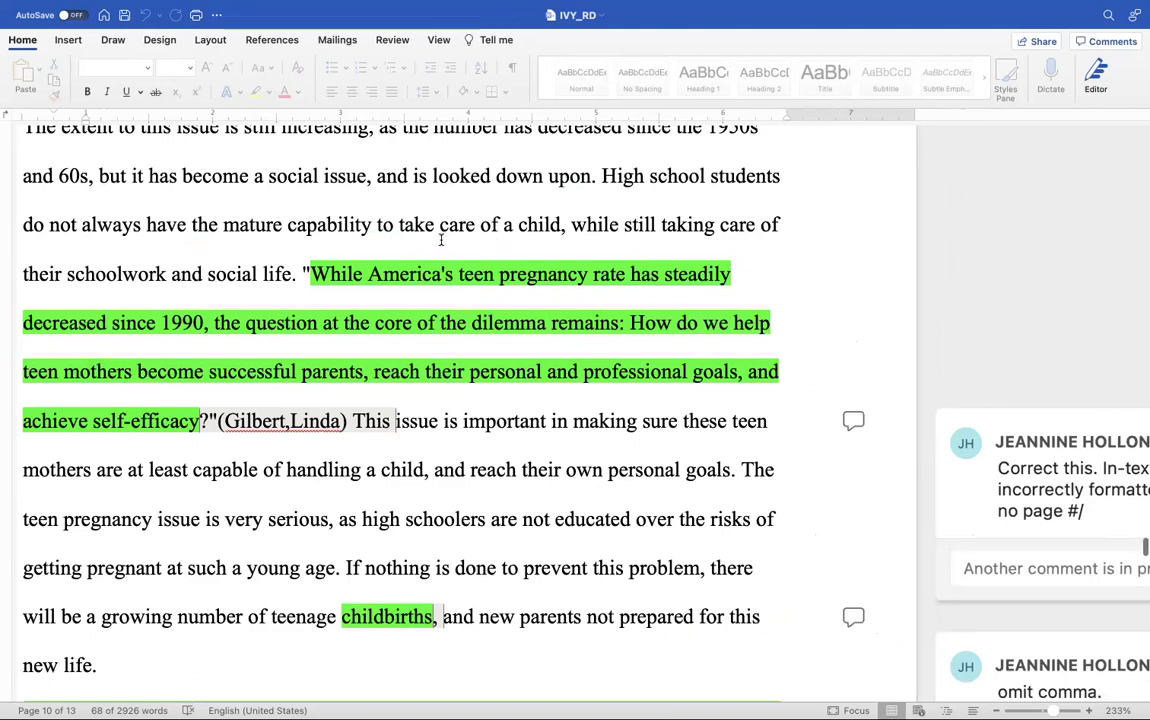
left_click_drag(372, 228, 224, 229)
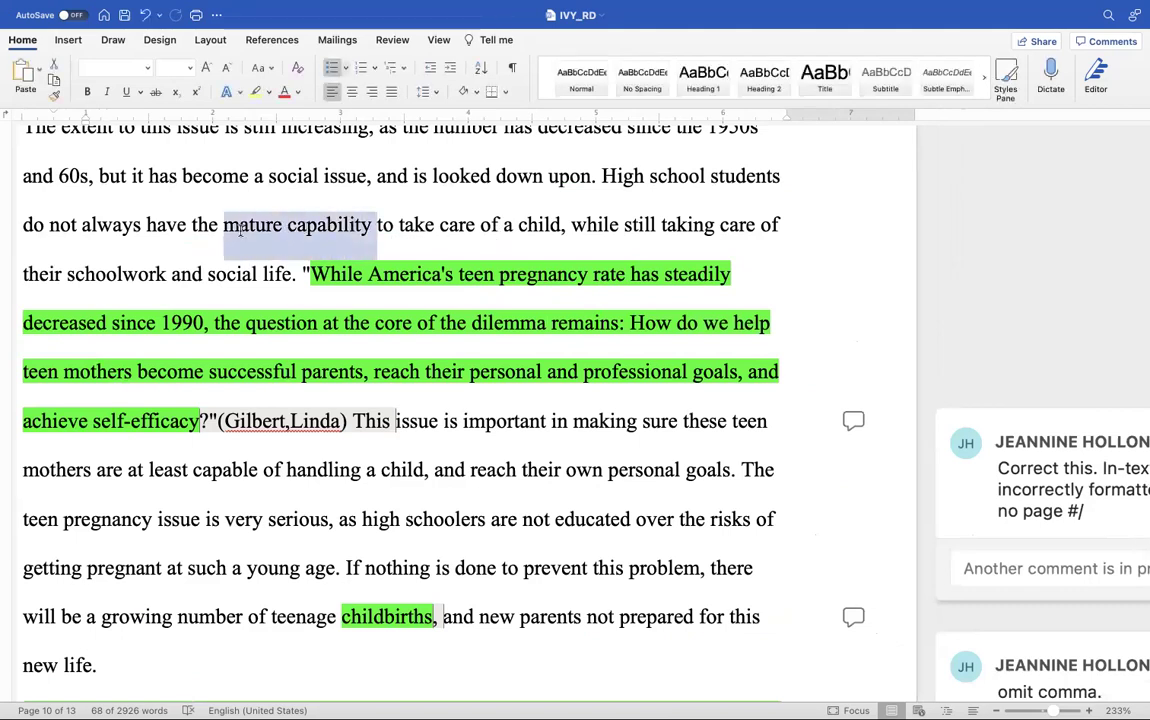
Step: Read the bullet from the green-highlighted quotation through its closing sentences on uneducated high schoolers and unprepared new parents
scroll(310, 226, "down", 2)
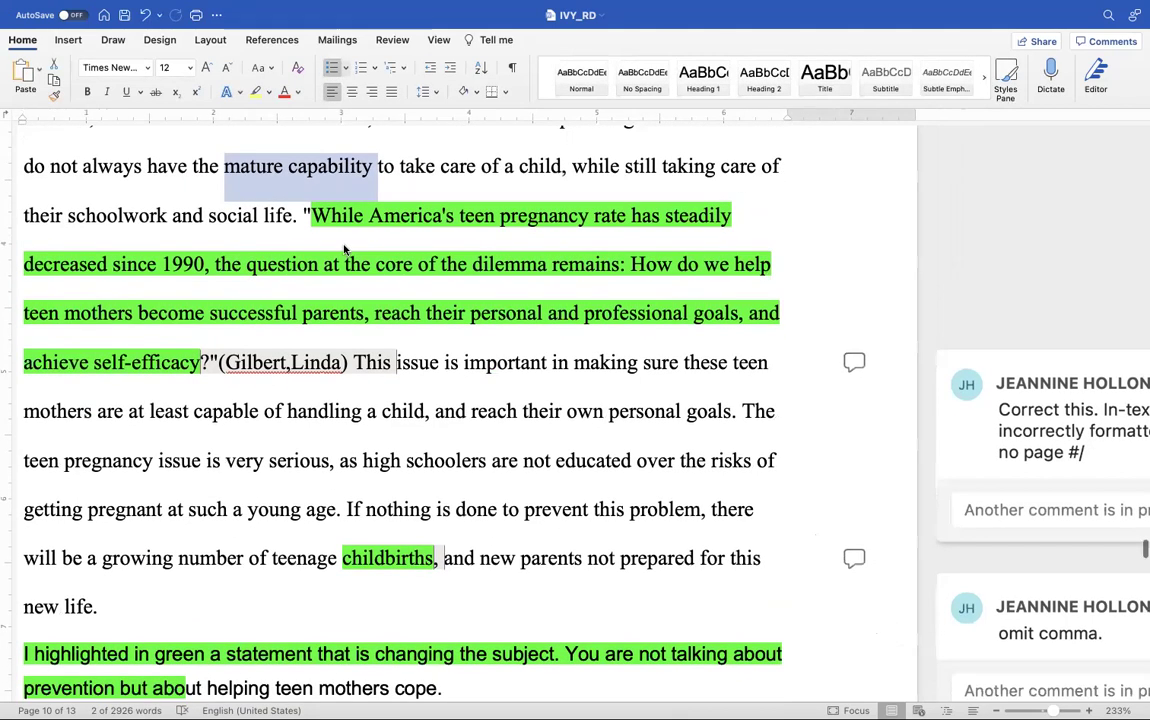
scroll(344, 249, "up", 1)
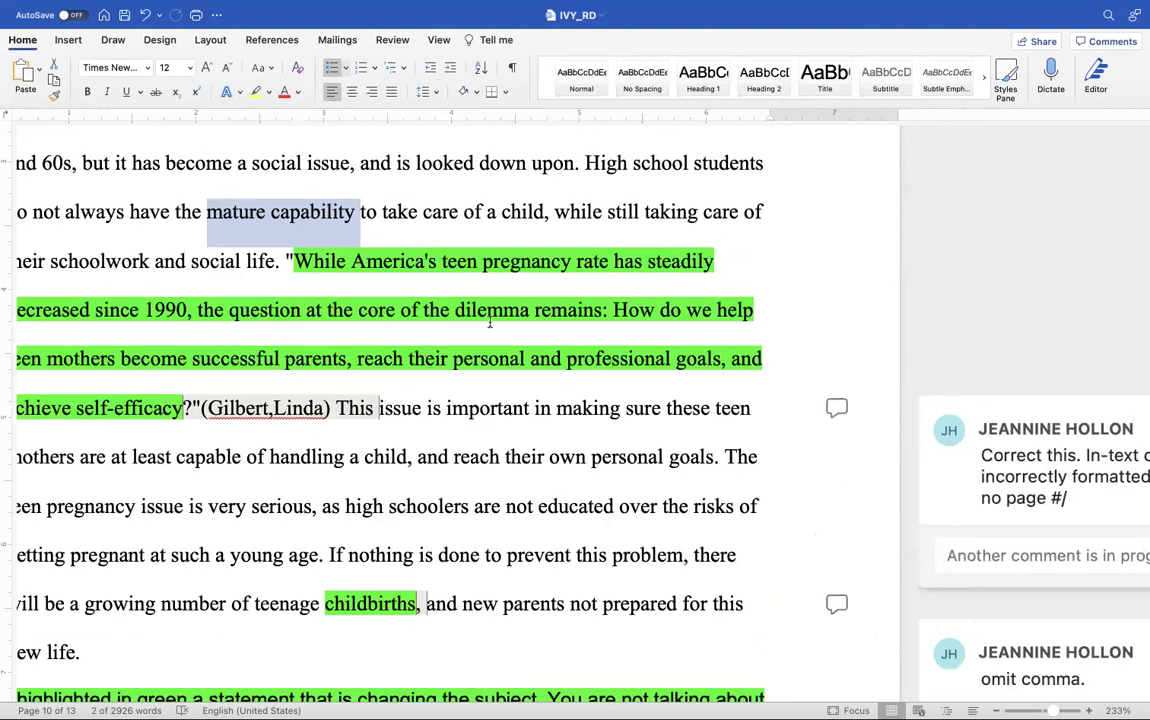
scroll(489, 320, "down", 1)
scroll(489, 320, "left", 2)
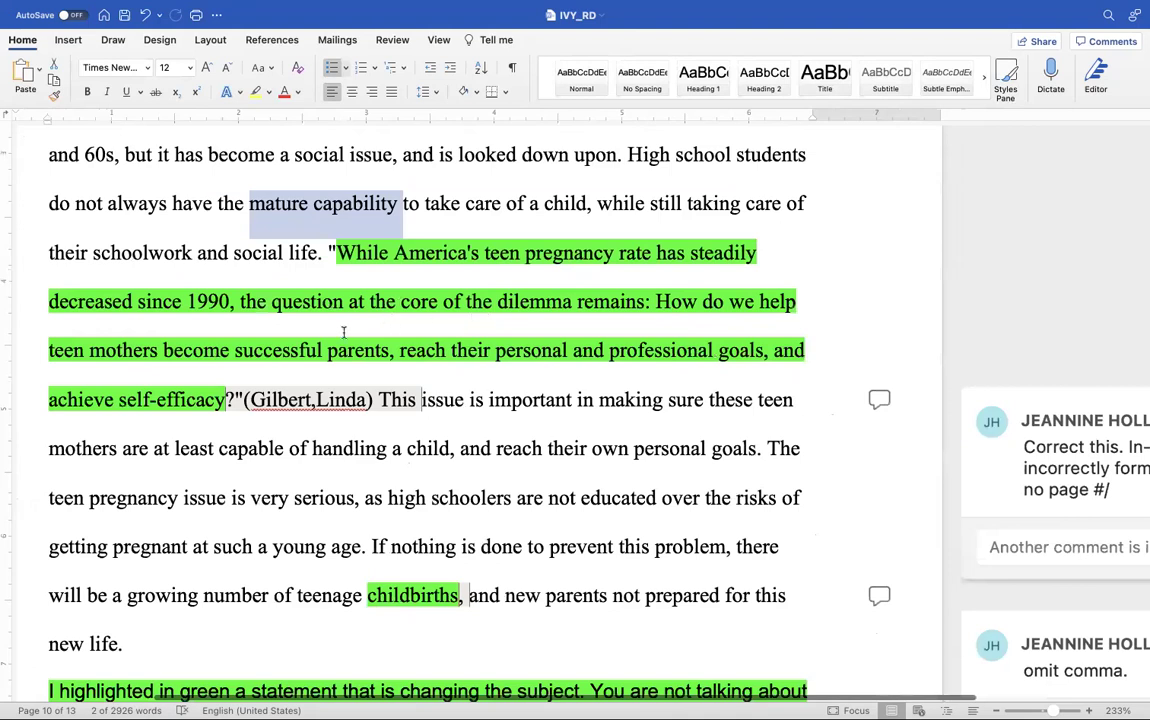
scroll(312, 368, "right", 2)
scroll(312, 368, "down", 1)
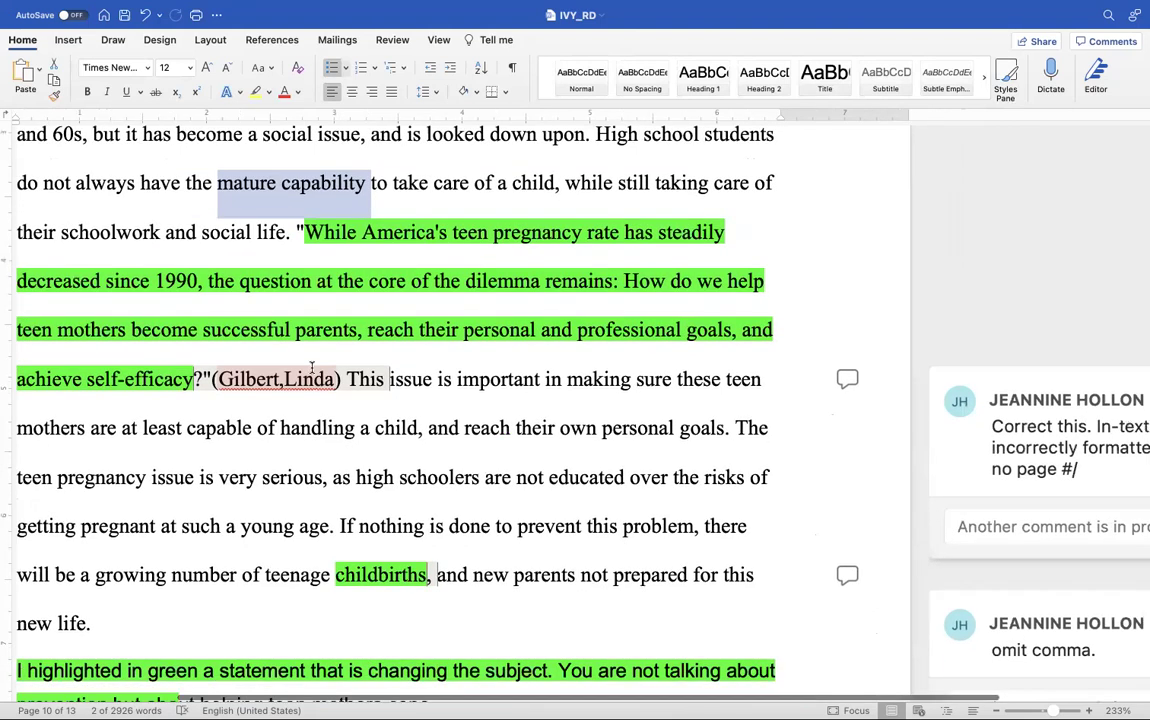
scroll(312, 368, "down", 1)
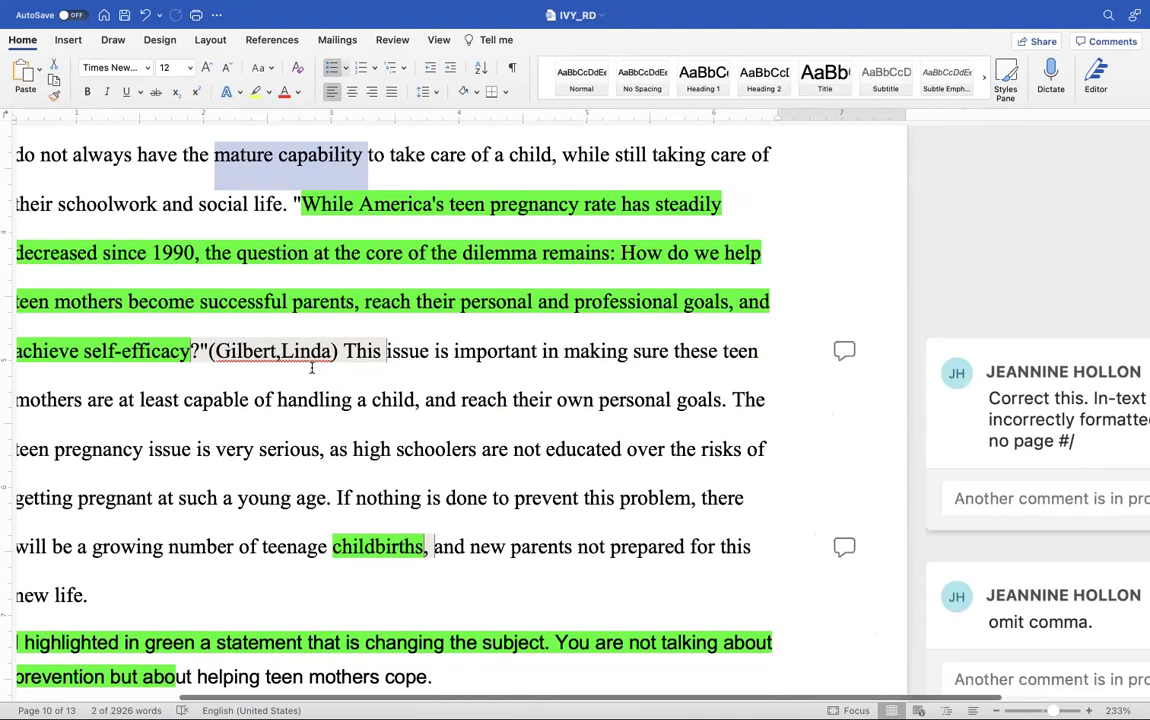
scroll(312, 368, "down", 2)
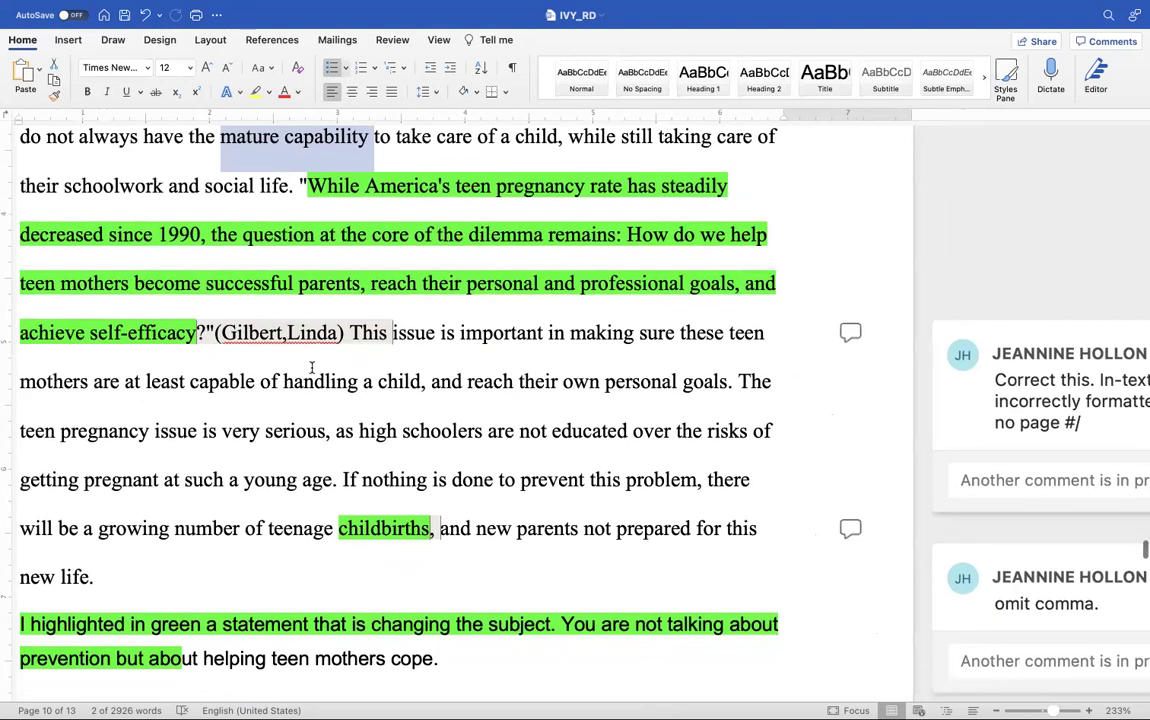
scroll(312, 368, "down", 1)
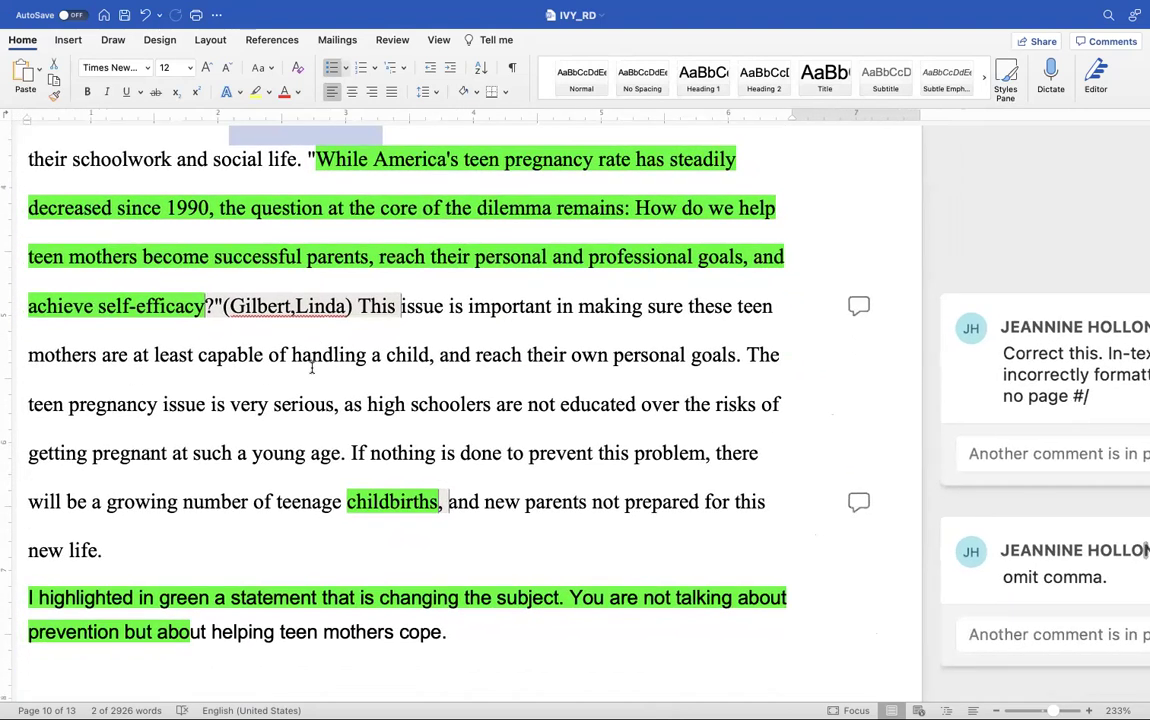
scroll(312, 368, "down", 1)
scroll(312, 368, "down", 1)
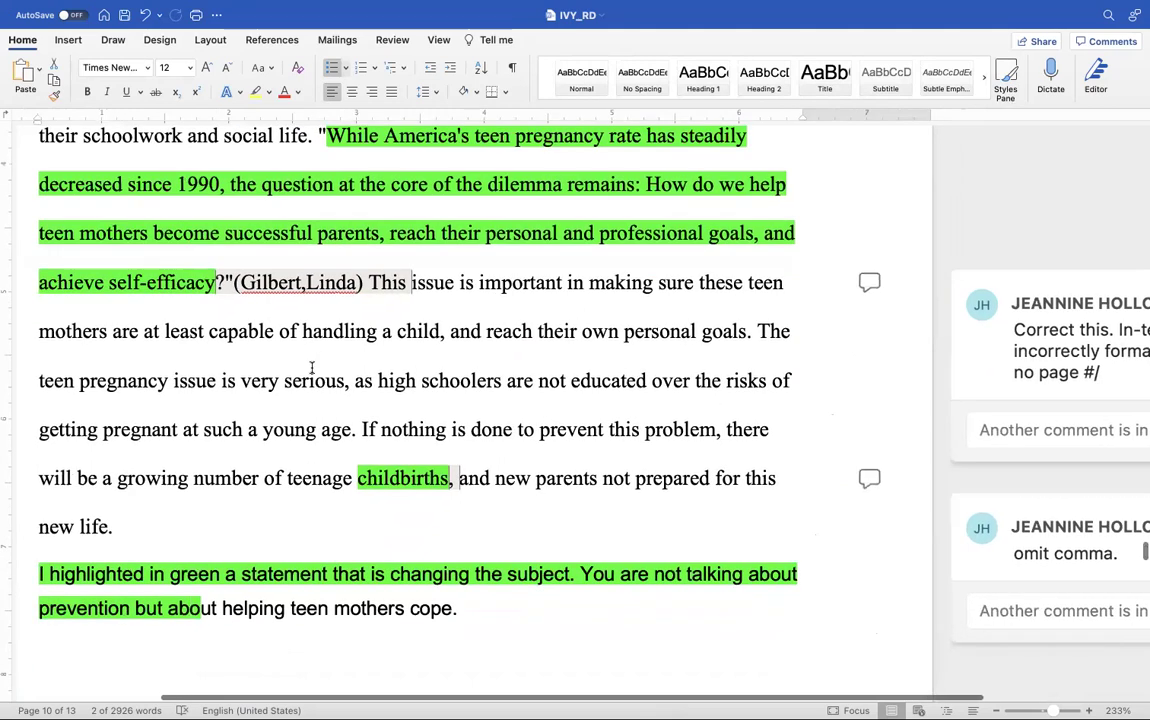
scroll(312, 368, "down", 1)
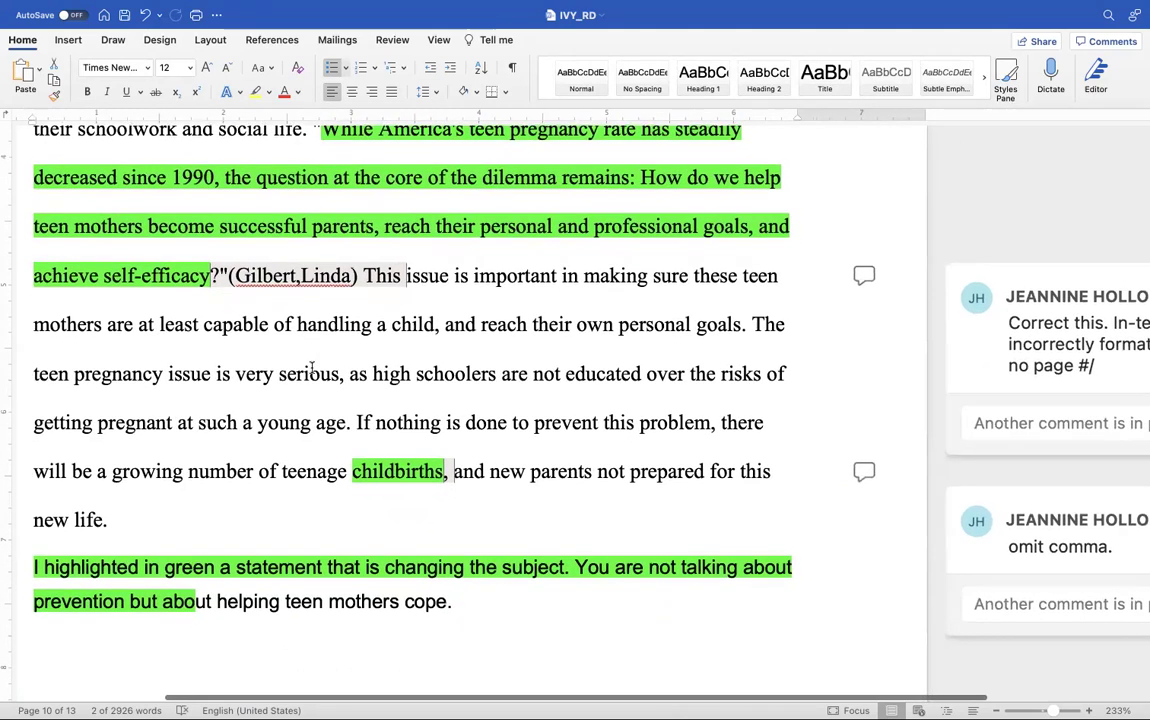
scroll(312, 368, "up", 2)
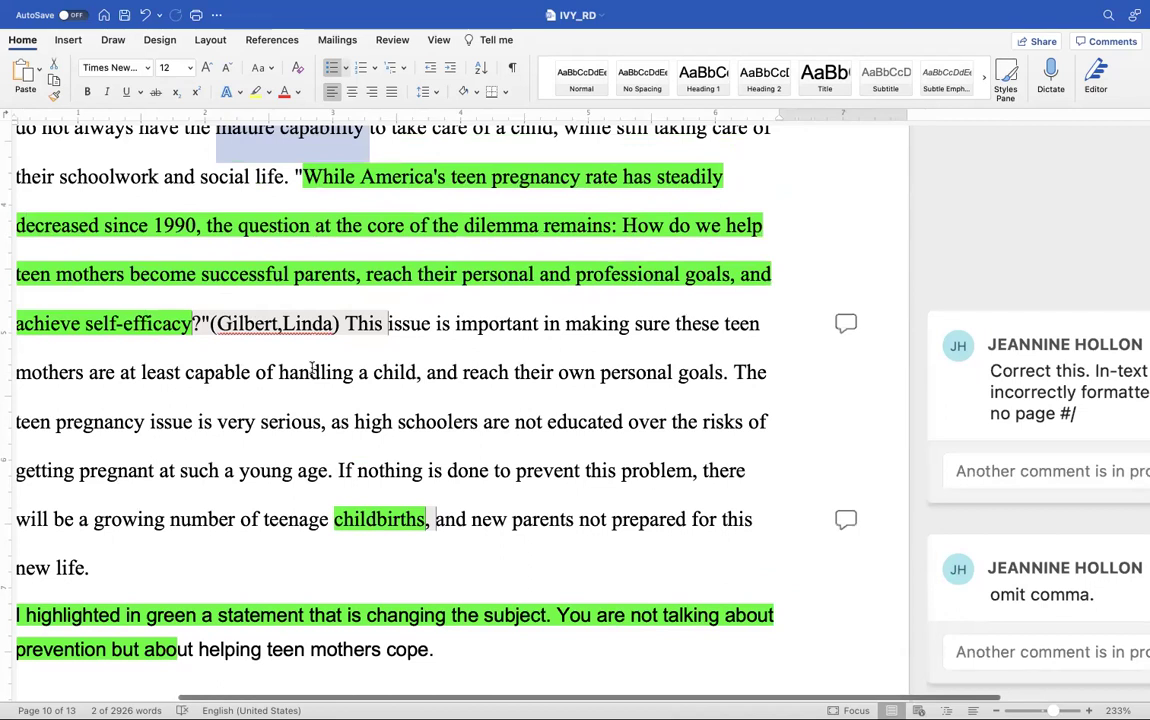
scroll(312, 368, "down", 2)
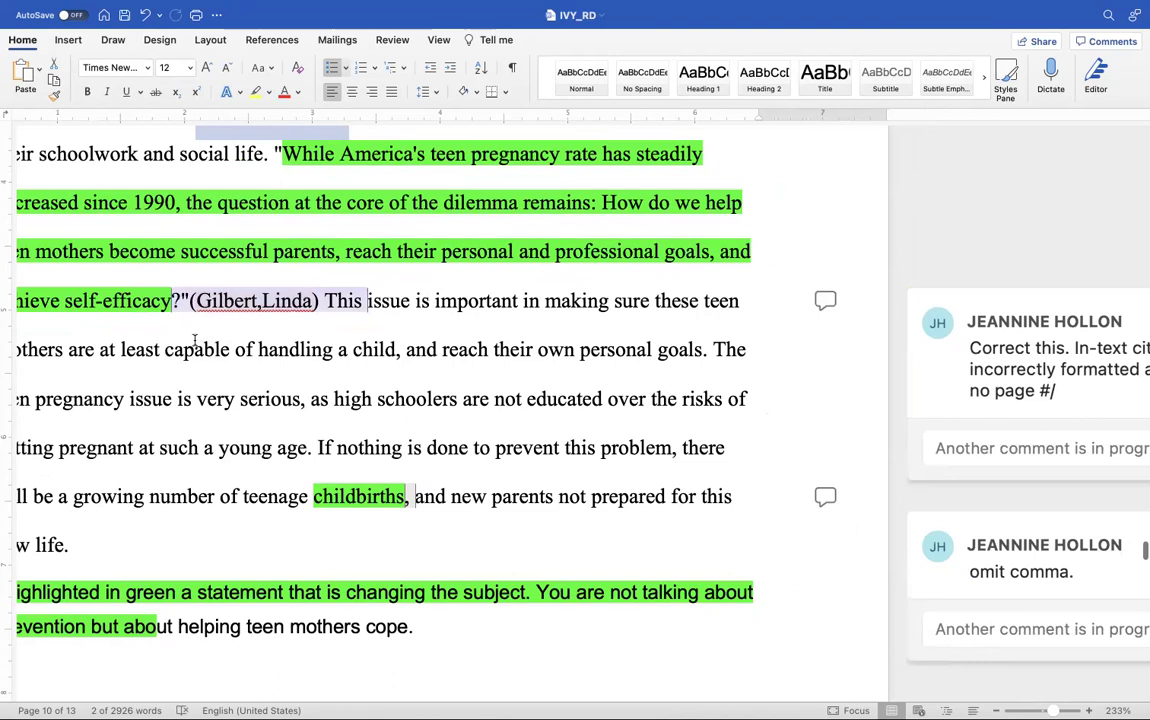
Step: Bring up the instructor's comments on the quotation's in-text citation and on the comma after "childbirths"
right_click(266, 302)
left_click(323, 305)
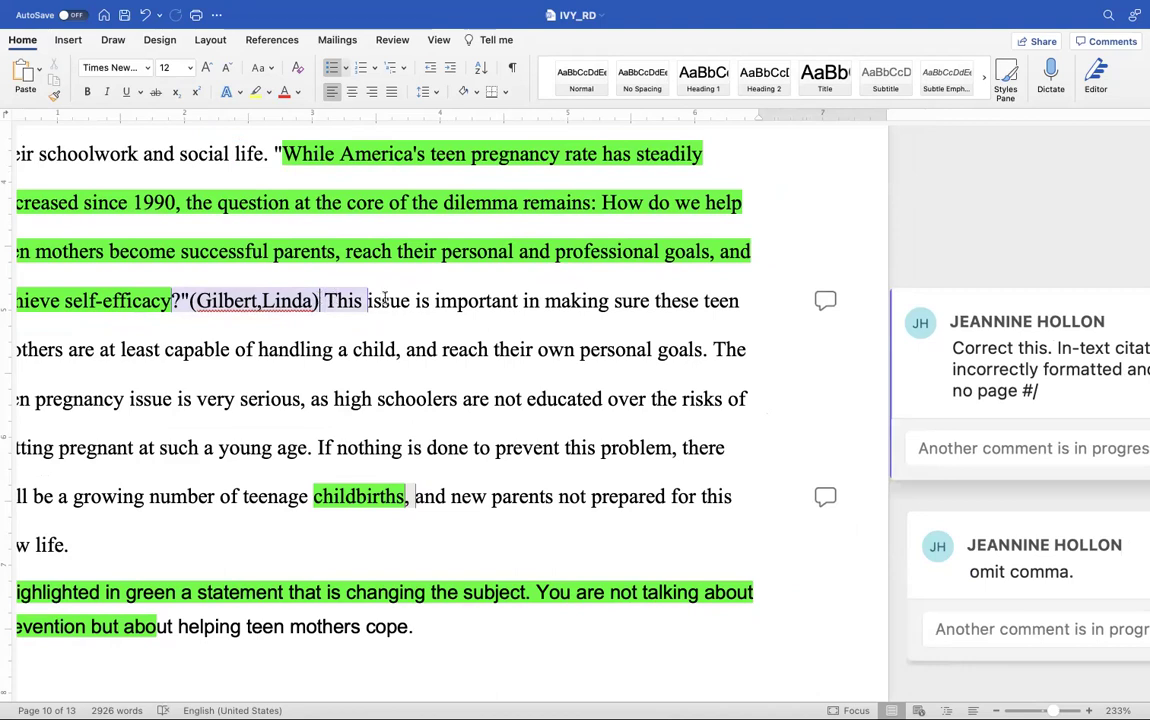
left_click(398, 504)
scroll(403, 405, "down", 3)
scroll(403, 408, "right", 2)
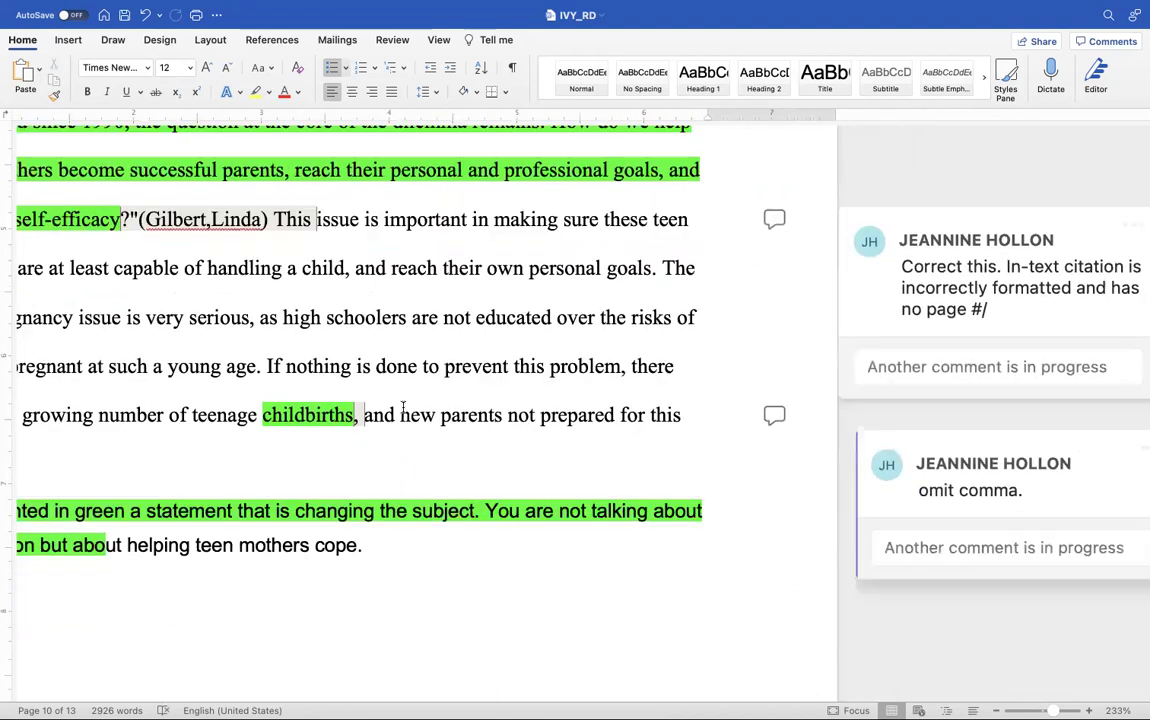
scroll(403, 409, "down", 5)
scroll(403, 409, "right", 1)
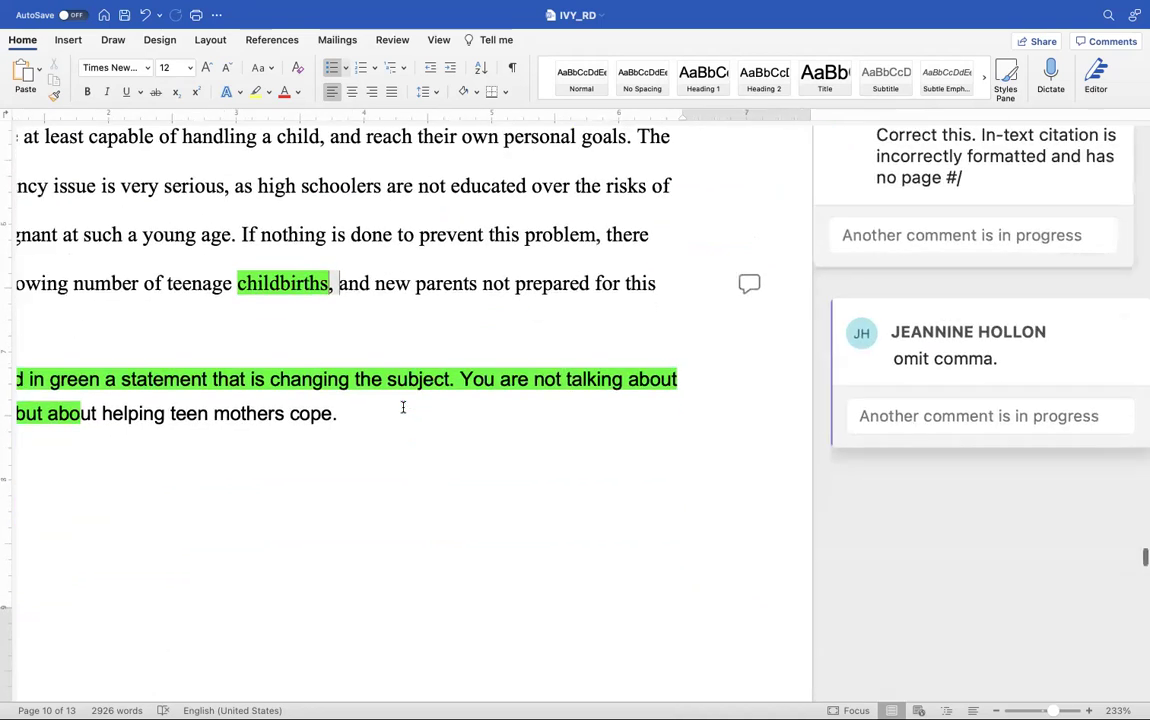
Step: Read the instructor's green note about changing the subject from prevention to helping teen mothers cope
scroll(403, 407, "left", 4)
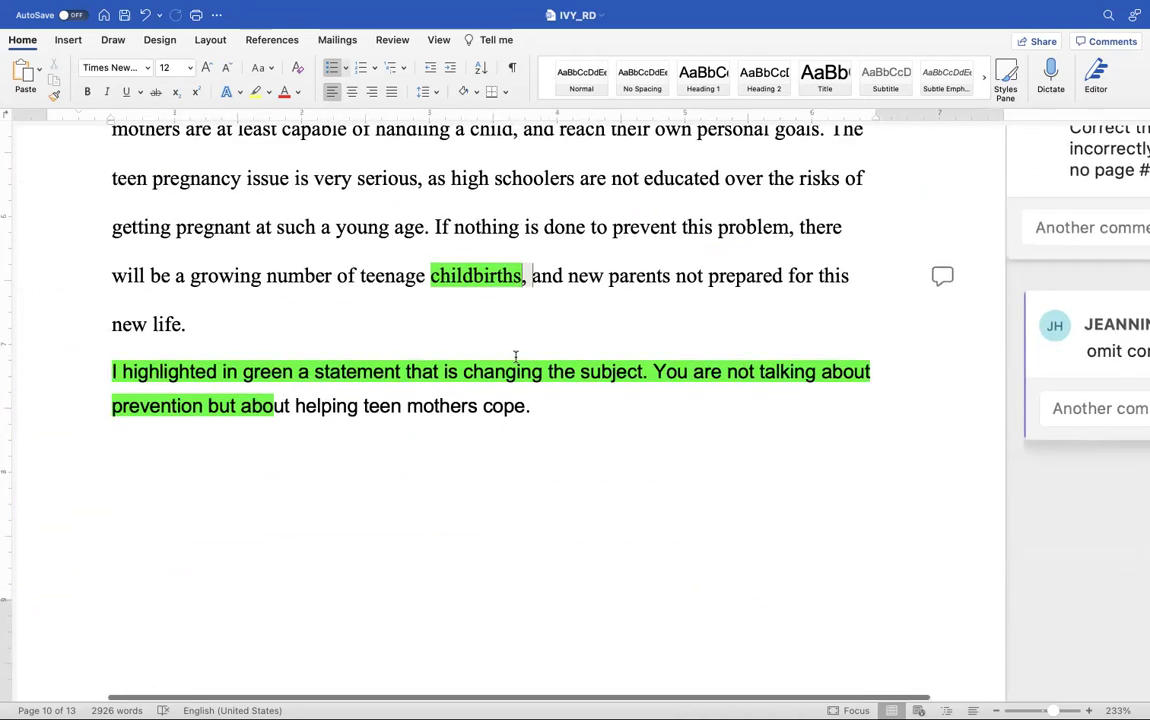
scroll(516, 356, "down", 1)
scroll(516, 356, "right", 1)
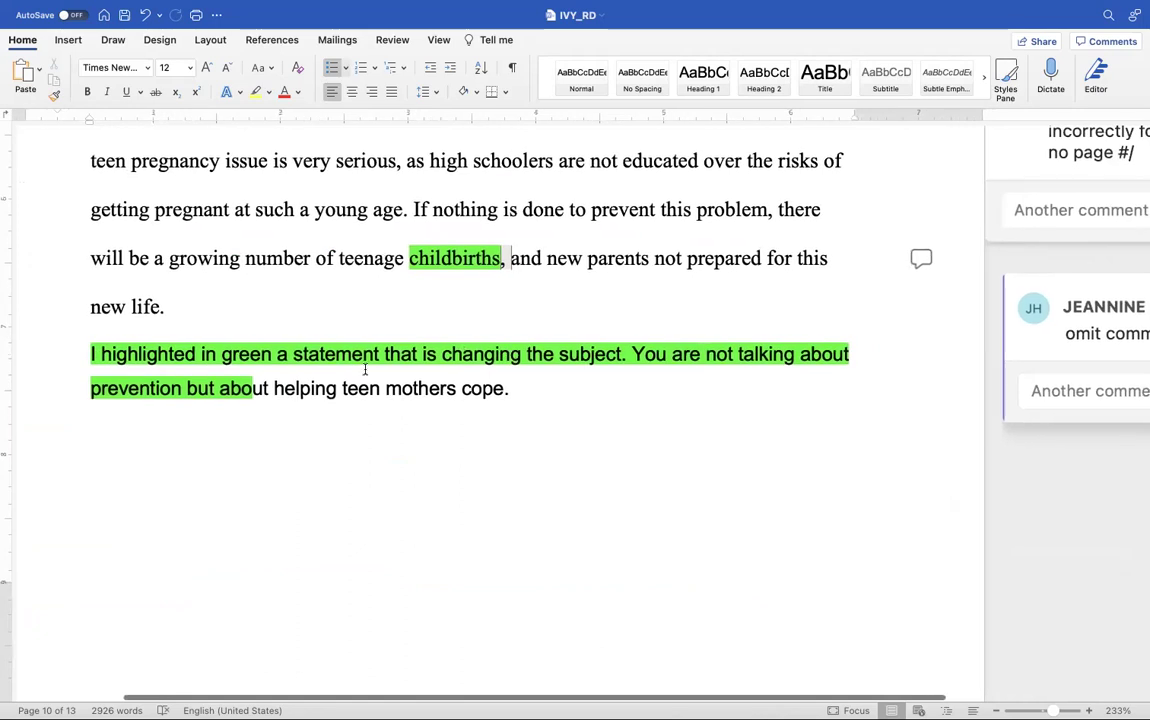
scroll(447, 455, "down", 1)
scroll(447, 455, "right", 1)
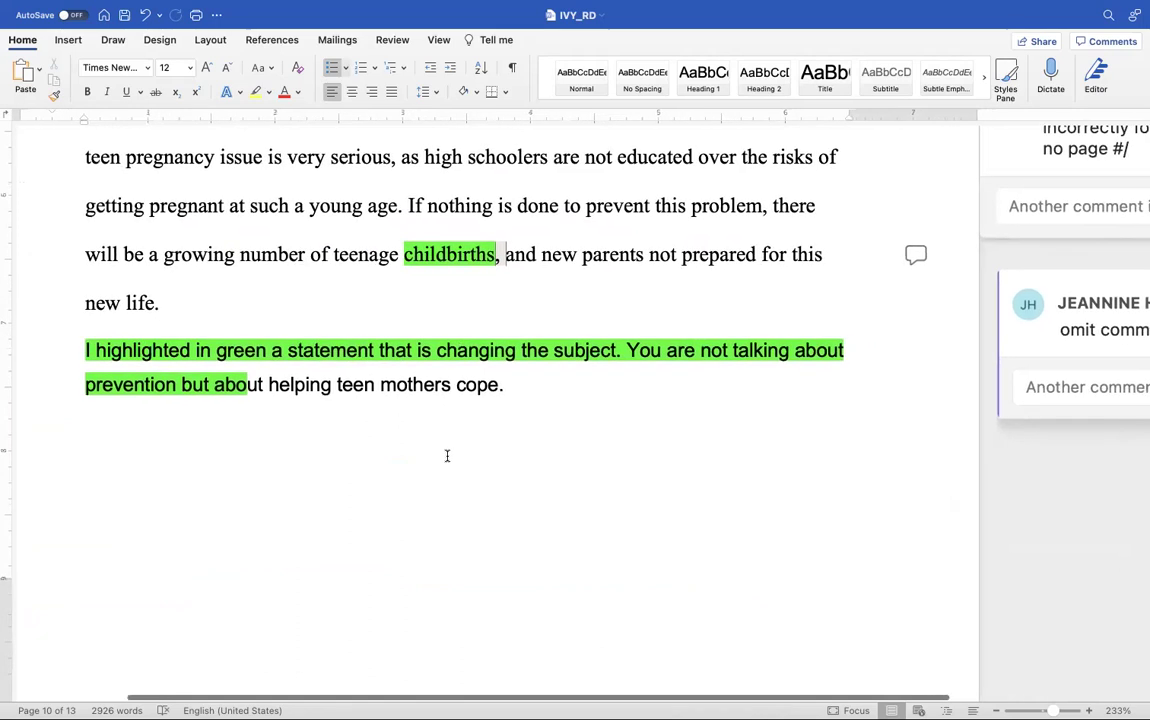
scroll(447, 455, "down", 1)
Step: Select the green-highlighted quotation from "While America's teen pregnancy rate" through "achieve self-efficacy?" to compare it with the instructor's note
scroll(447, 455, "up", 8)
scroll(447, 455, "right", 3)
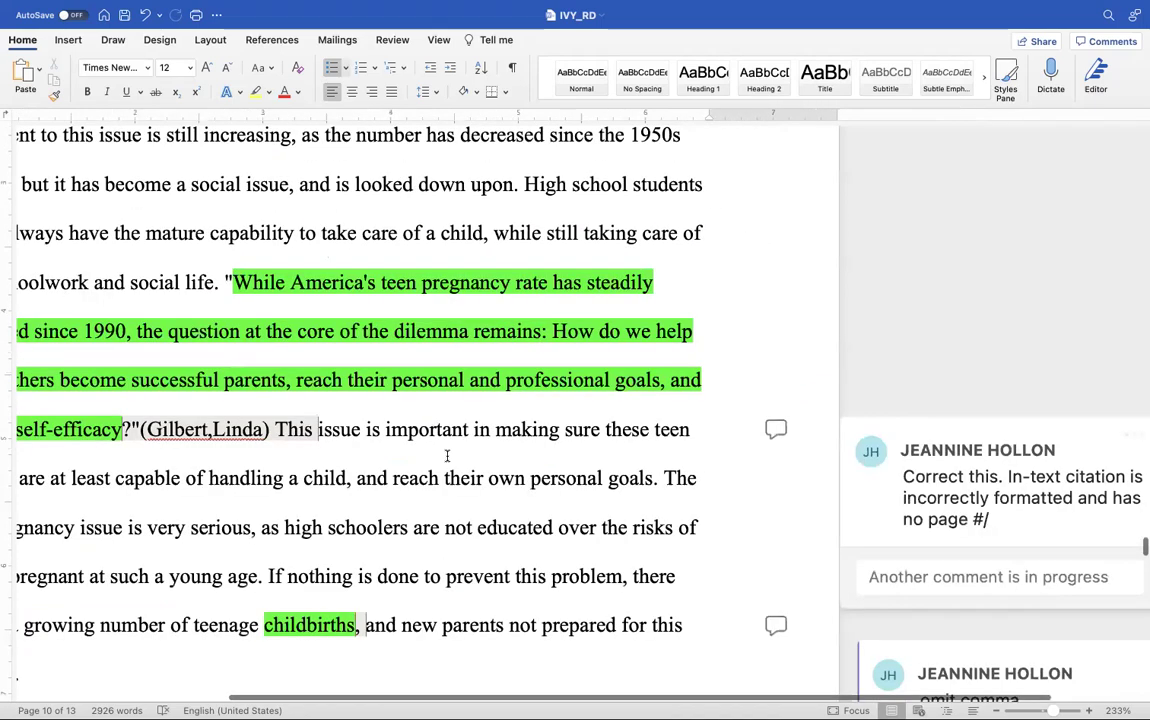
scroll(447, 455, "up", 3)
scroll(447, 455, "left", 1)
scroll(447, 455, "down", 5)
scroll(447, 455, "left", 2)
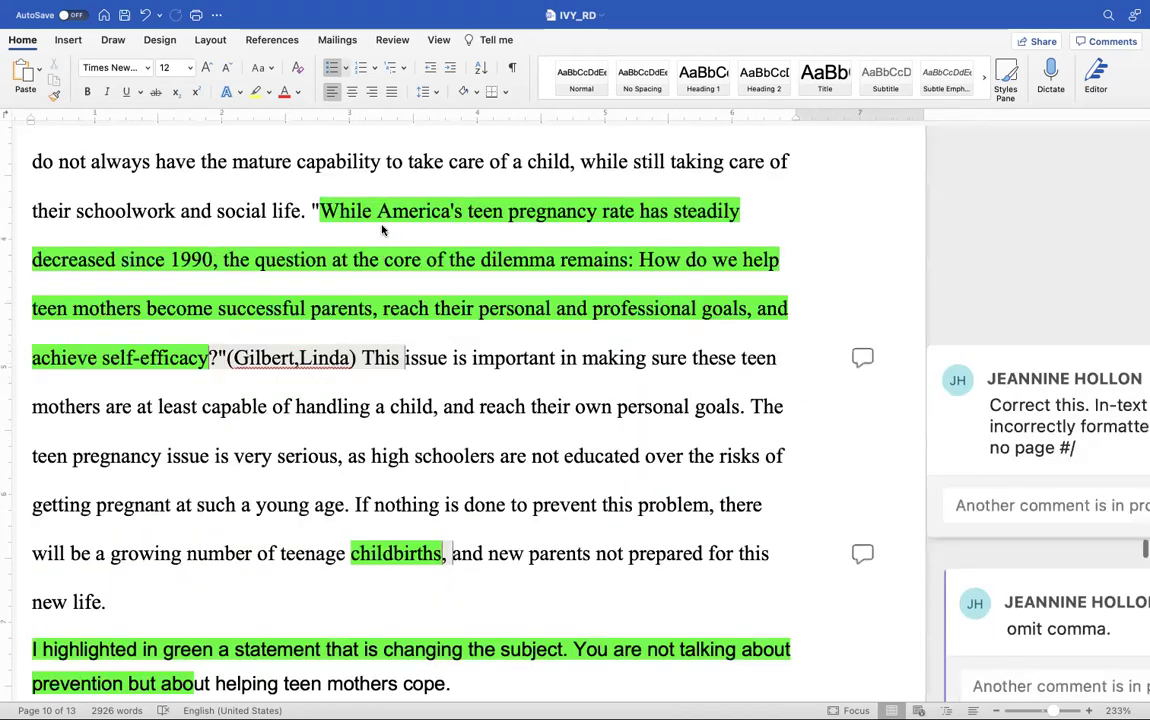
scroll(345, 208, "down", 1)
scroll(345, 208, "left", 1)
left_click_drag(340, 148, 259, 304)
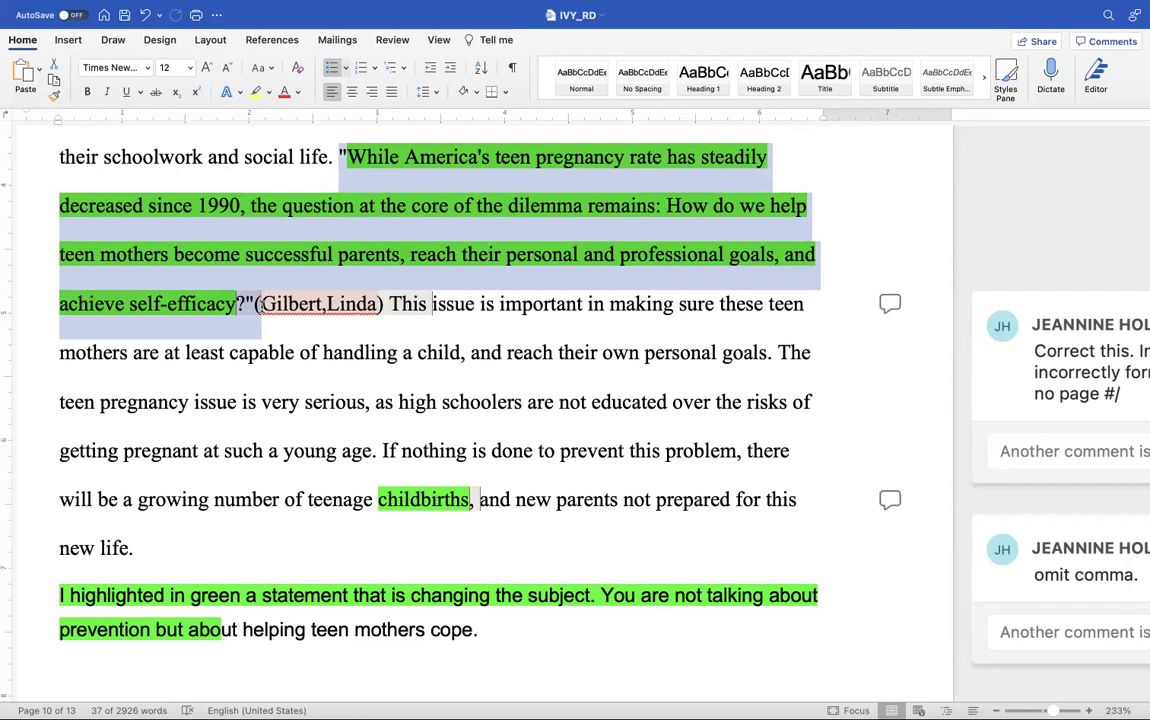
Step: Read the start of the Solutions section on page 11 against the instructor's comment on unclear audience and wordy sentences
scroll(261, 307, "down", 15)
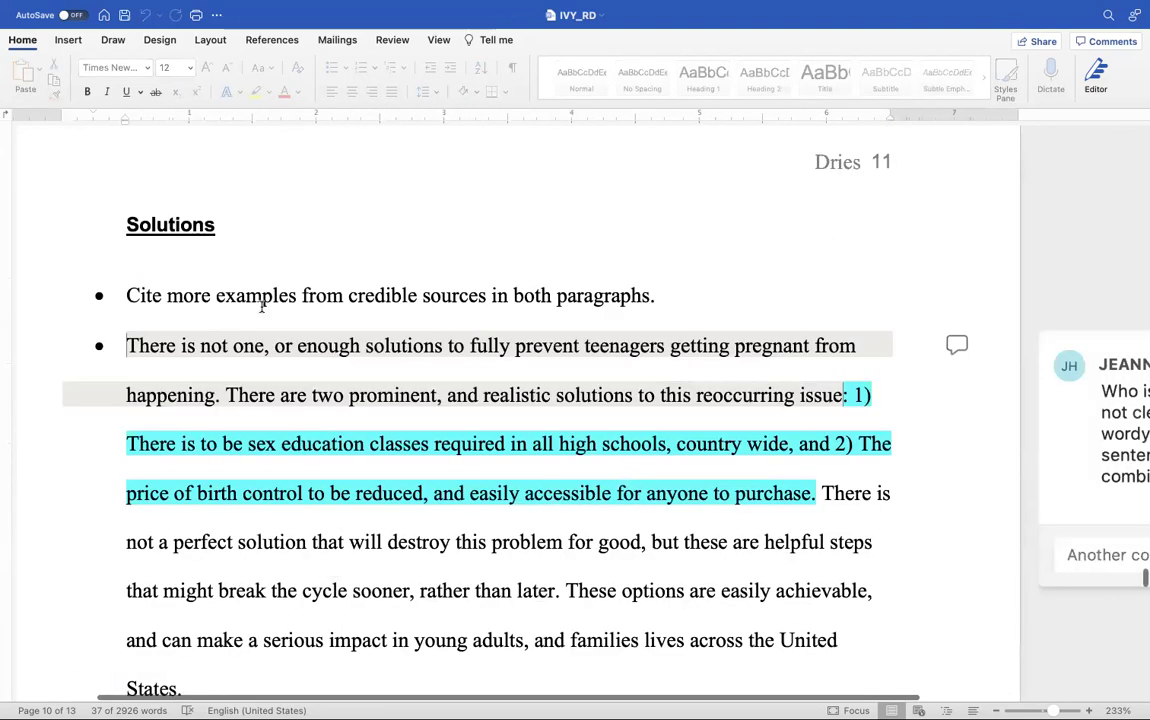
scroll(261, 307, "down", 5)
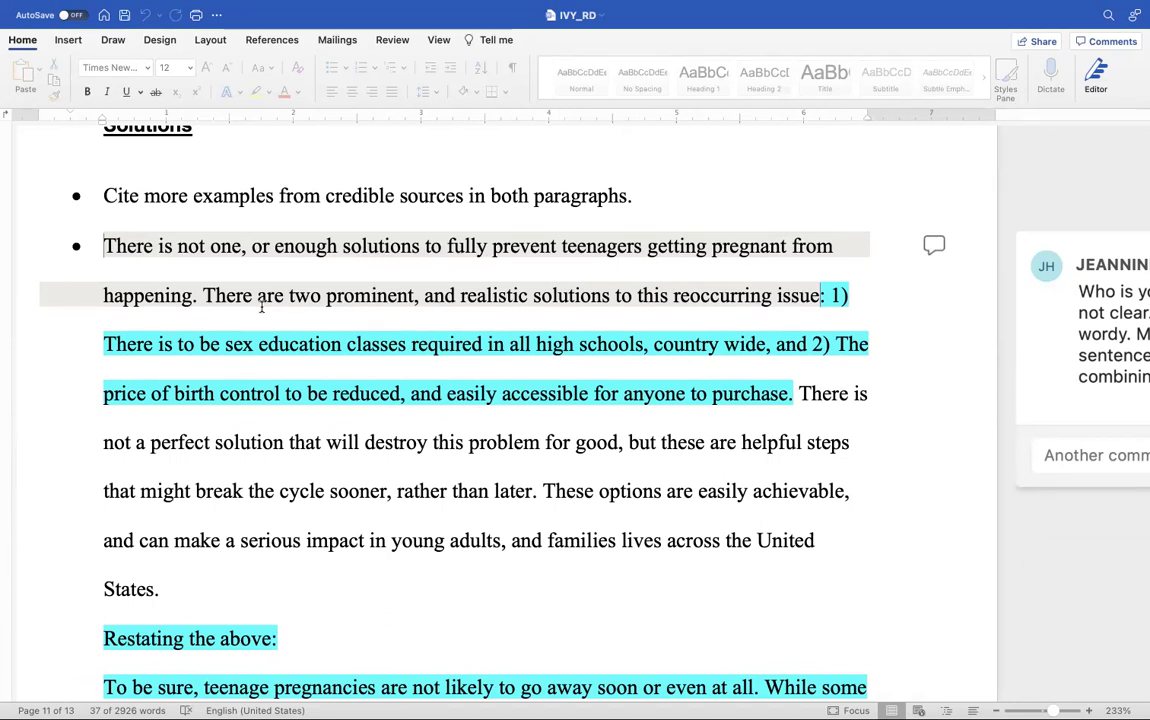
scroll(262, 308, "right", 5)
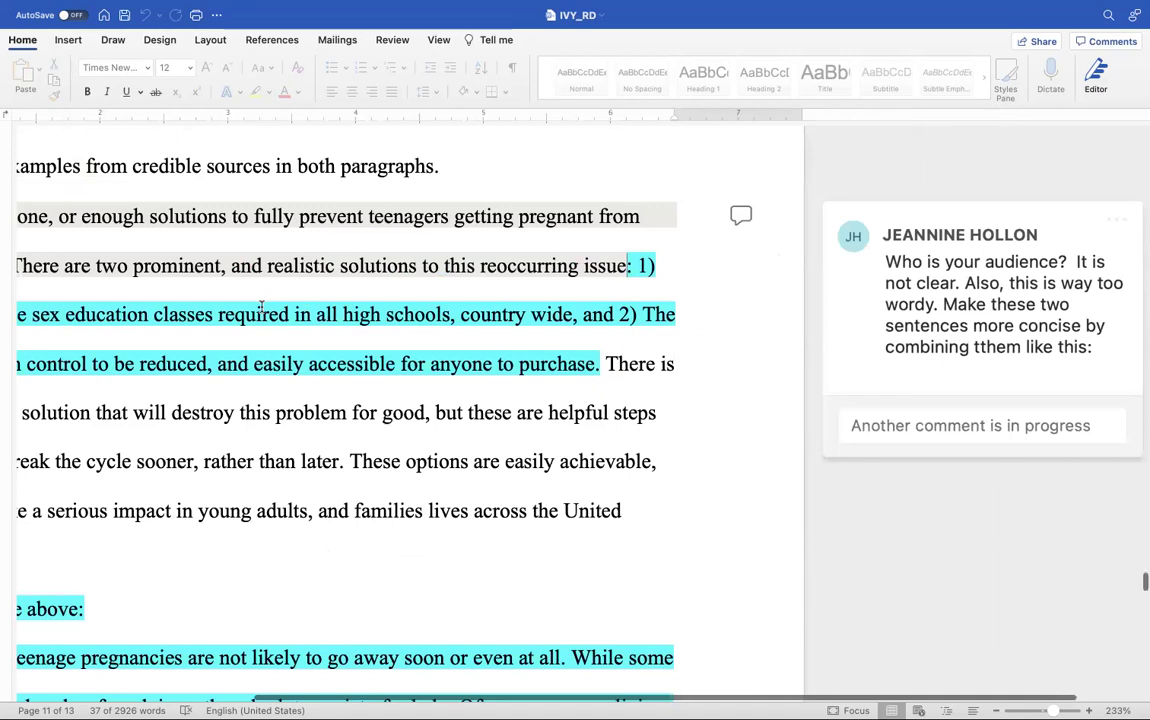
scroll(262, 308, "down", 2)
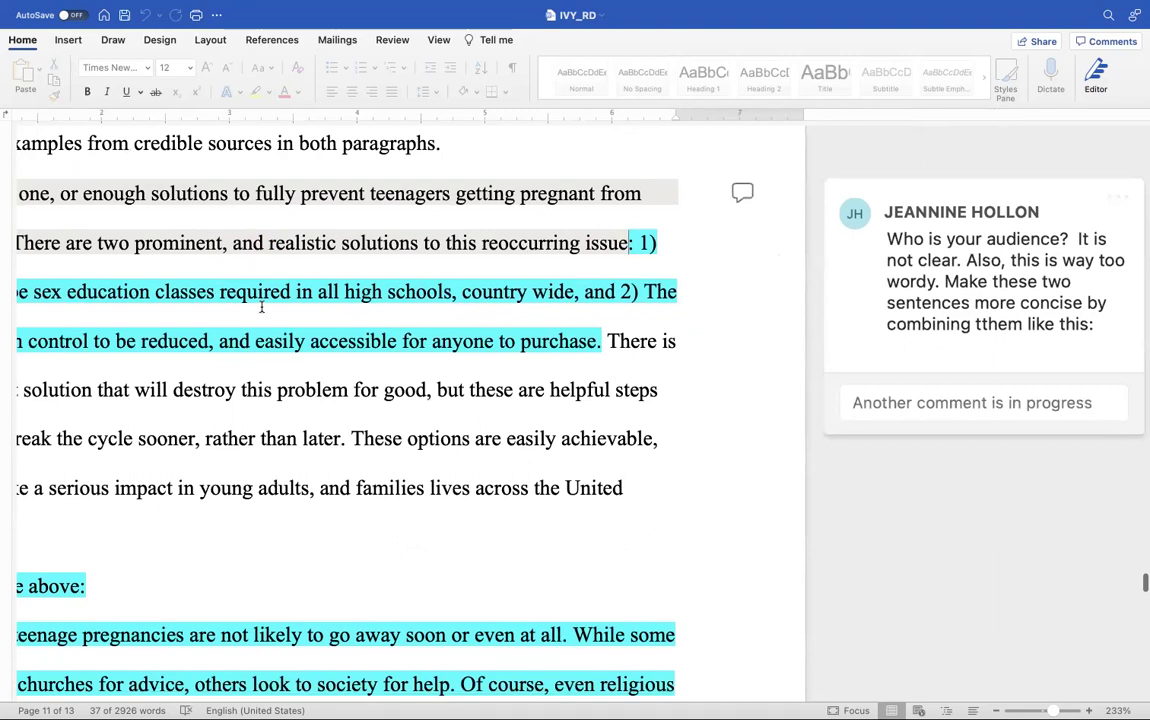
scroll(262, 308, "down", 1)
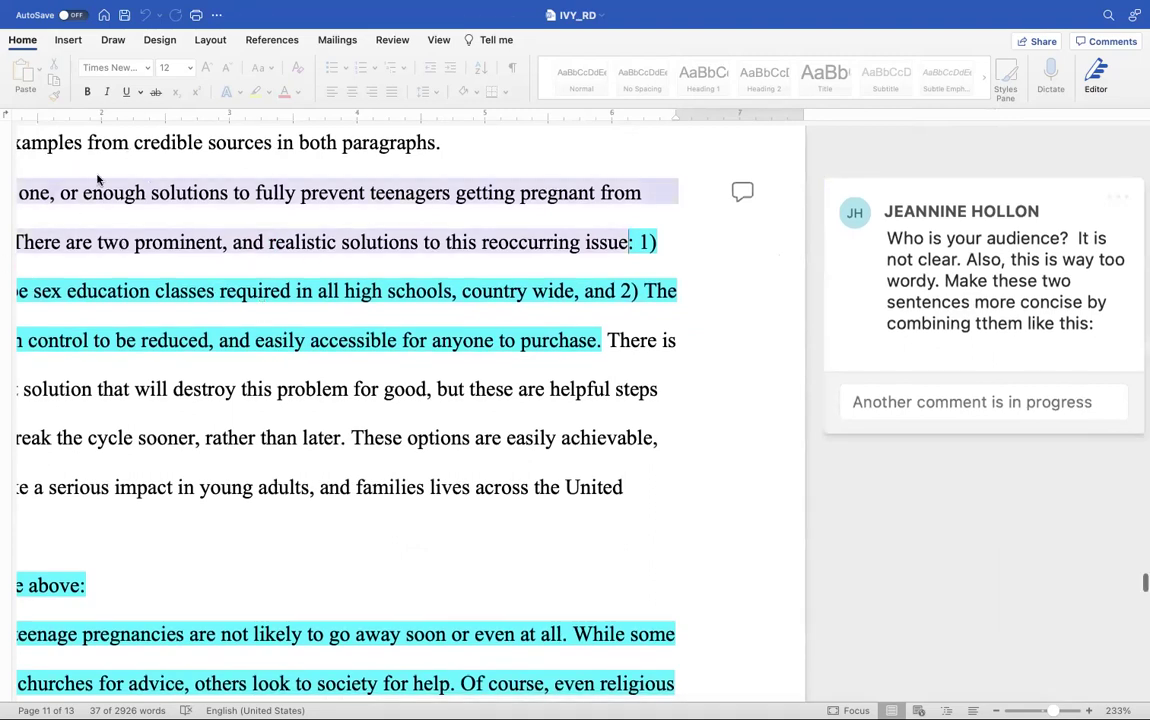
scroll(111, 503, "down", 1)
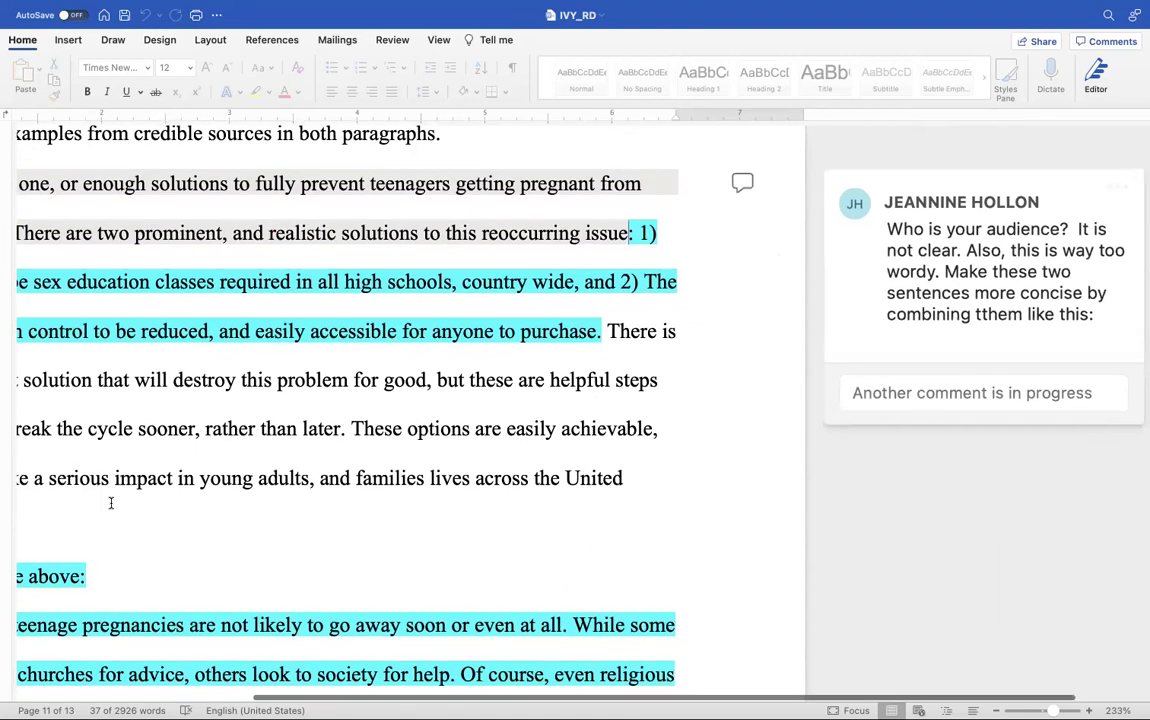
scroll(111, 503, "down", 1)
scroll(111, 503, "left", 1)
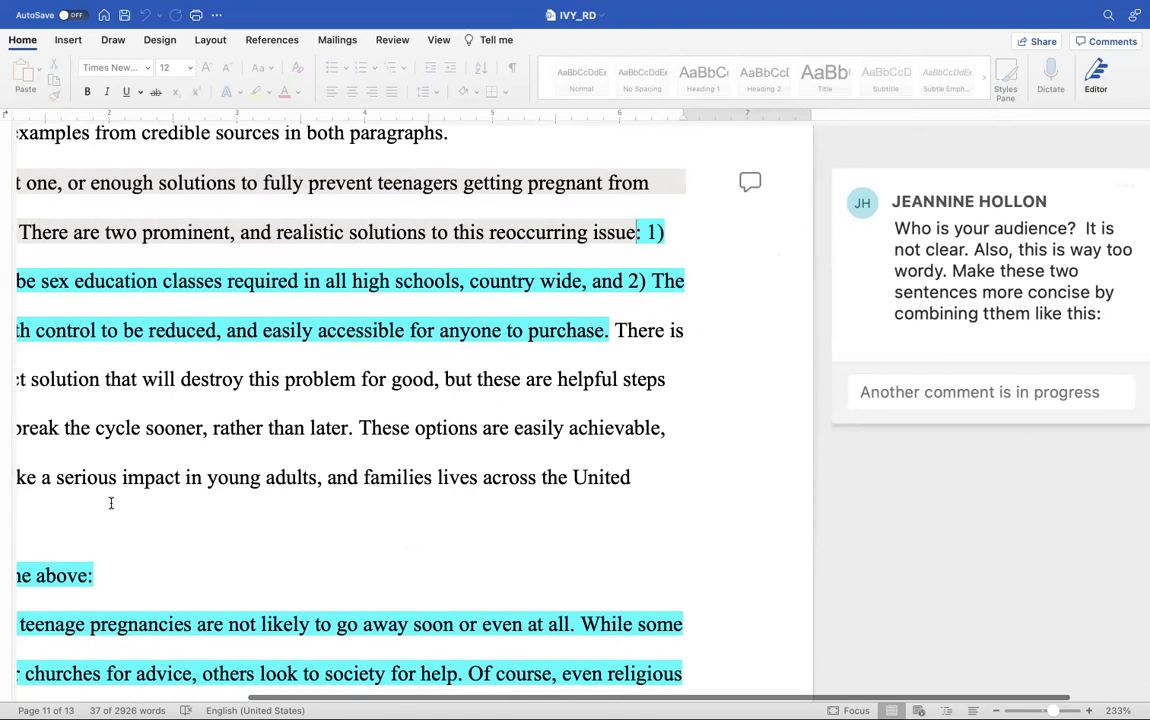
Step: Compare the two cyan-highlighted solutions on page 11 with the instructor's comment on unclear audience and combining sentences
scroll(111, 503, "down", 3)
scroll(111, 503, "left", 5)
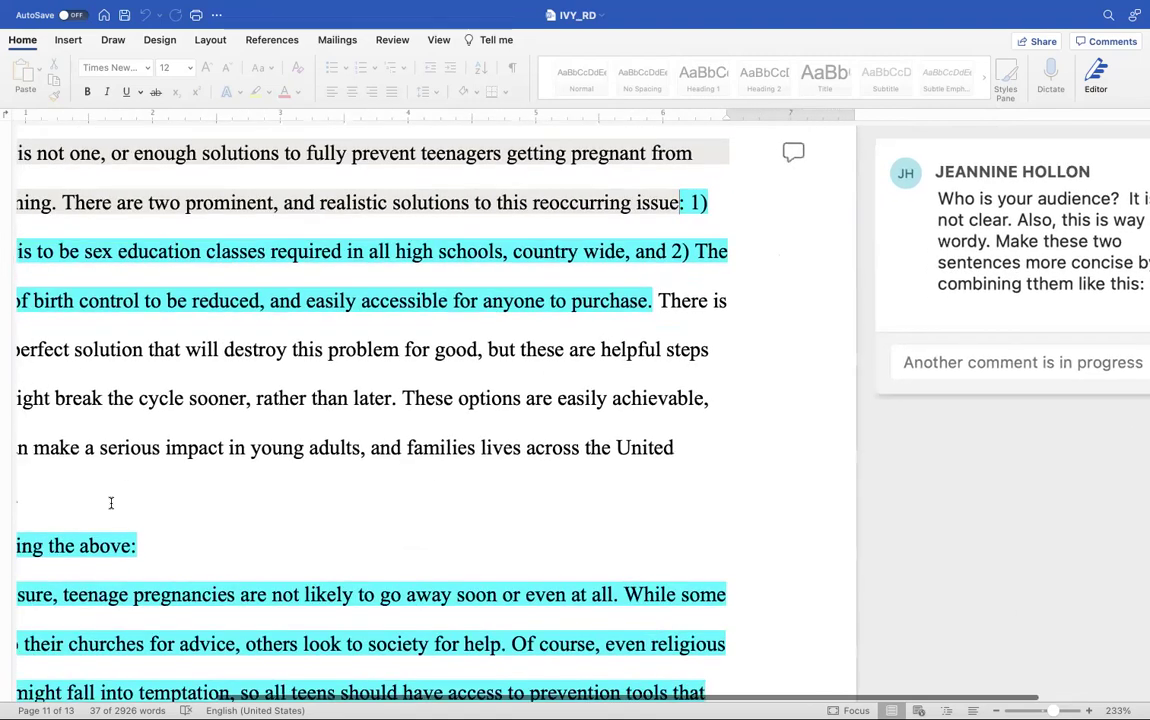
scroll(440, 425, "down", 1)
scroll(440, 425, "right", 3)
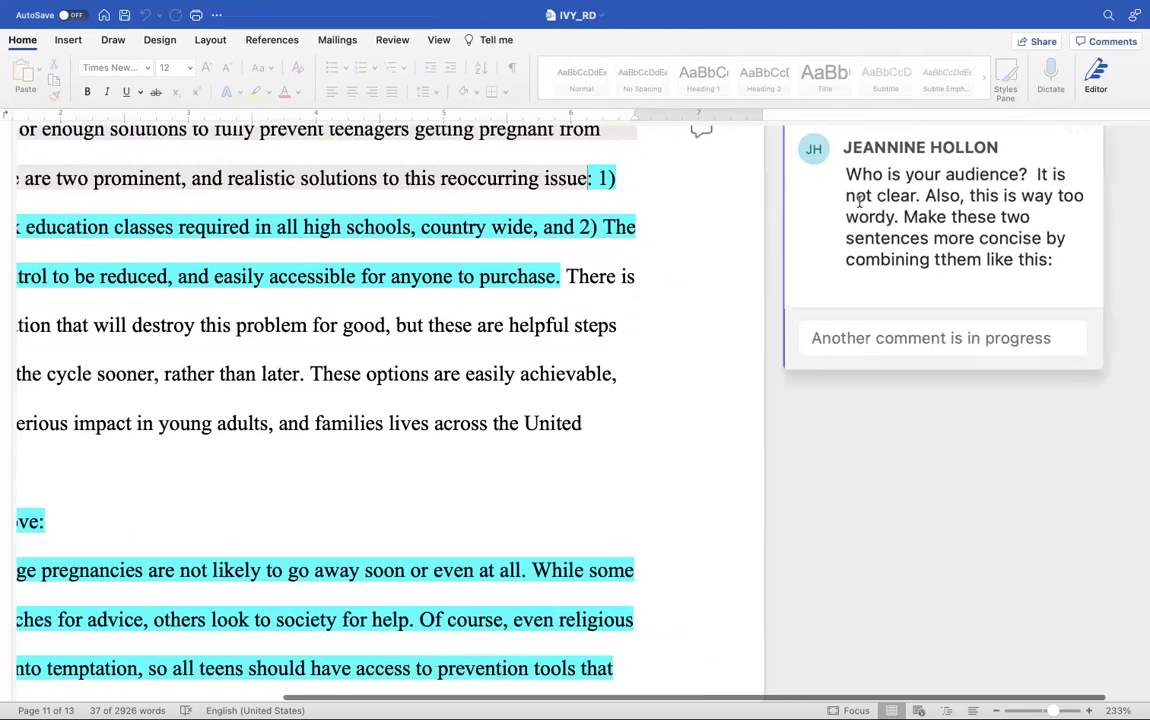
scroll(859, 201, "down", 3)
scroll(859, 201, "left", 2)
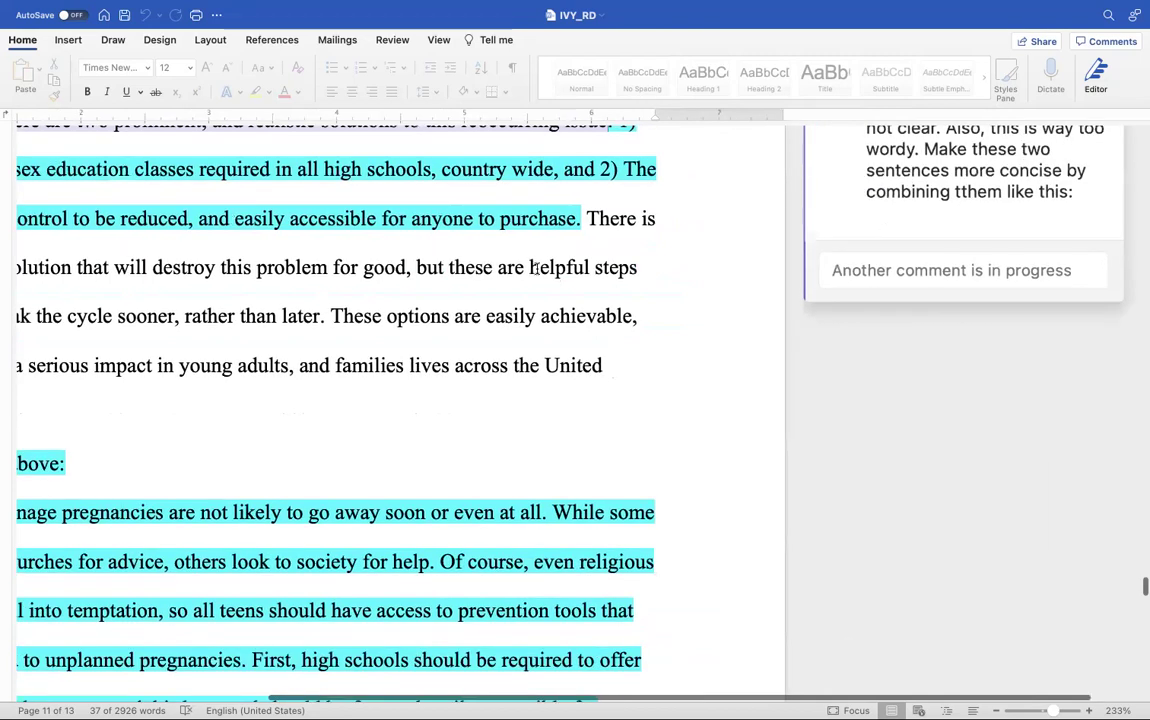
scroll(537, 267, "up", 1)
Step: Read the instructor's cyan-highlighted "Restating the above" paragraph, from "To be sure" to "actions and consequences"
scroll(537, 267, "down", 4)
scroll(537, 267, "left", 4)
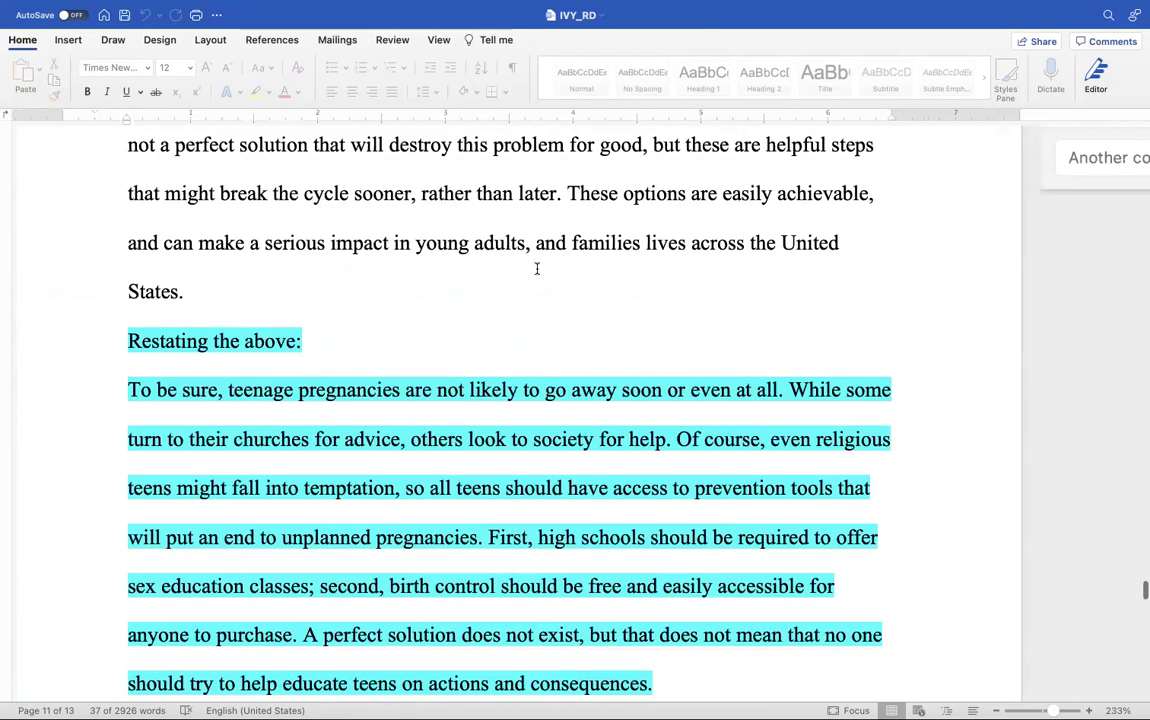
scroll(537, 268, "down", 4)
scroll(537, 268, "left", 1)
scroll(537, 268, "down", 2)
scroll(537, 268, "up", 3)
scroll(537, 268, "right", 1)
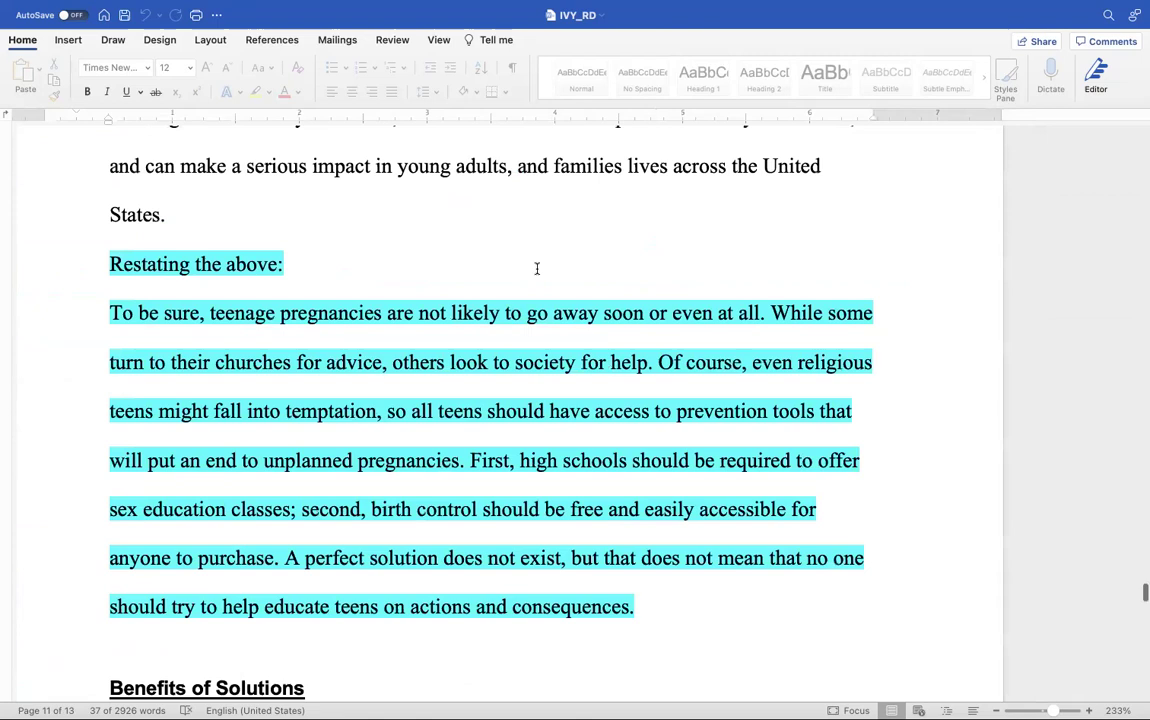
scroll(537, 268, "down", 2)
scroll(537, 268, "right", 1)
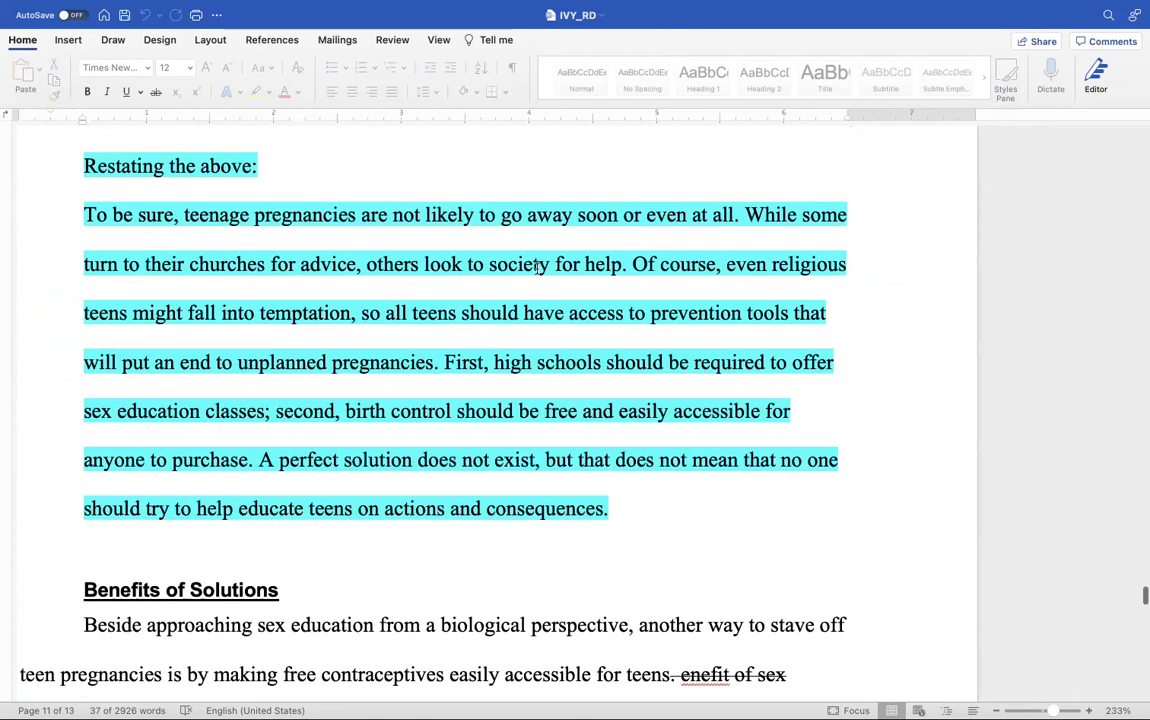
scroll(537, 268, "up", 5)
scroll(537, 268, "right", 1)
scroll(537, 268, "down", 1)
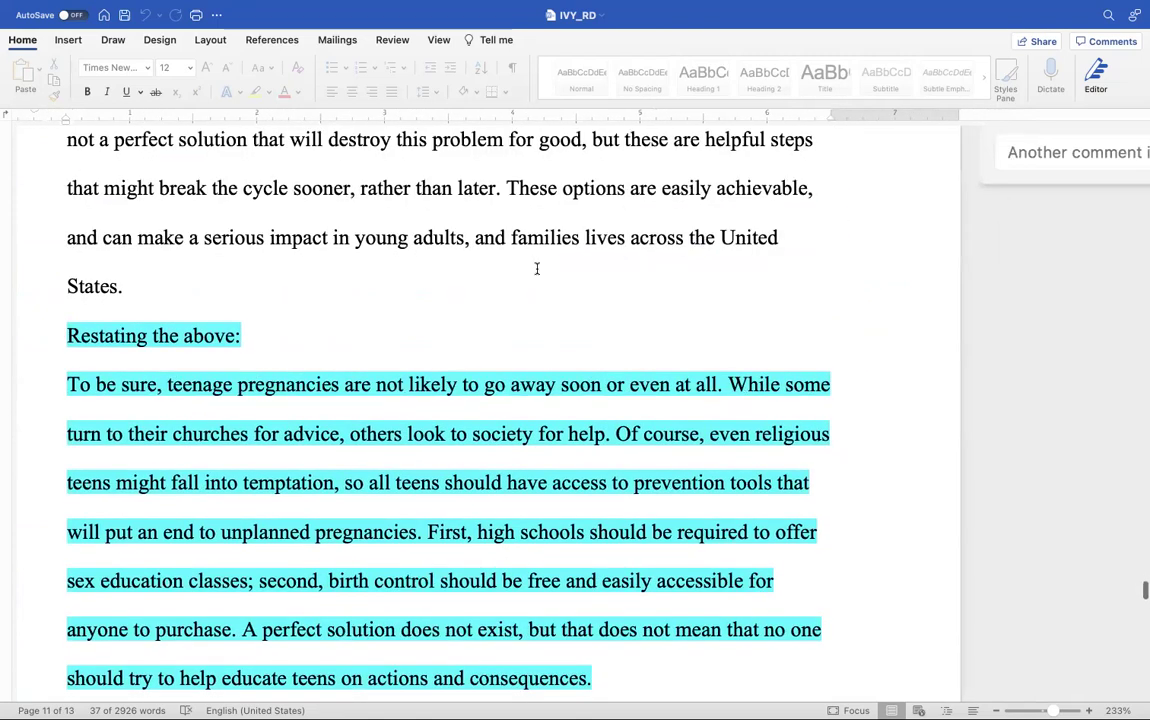
scroll(537, 268, "down", 3)
scroll(537, 268, "left", 1)
scroll(537, 268, "up", 2)
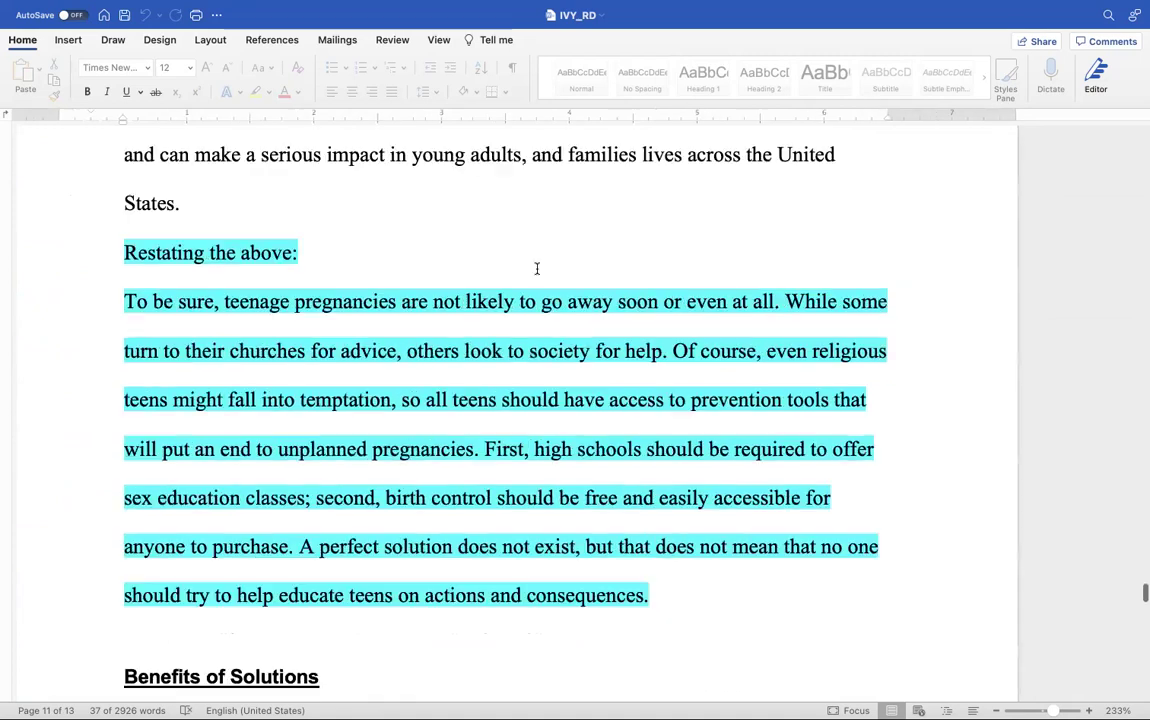
Step: Compare the original Solutions bullet with the instructor's restated version down to the Benefits of Solutions heading
scroll(537, 268, "up", 10)
scroll(537, 268, "down", 2)
scroll(537, 268, "right", 1)
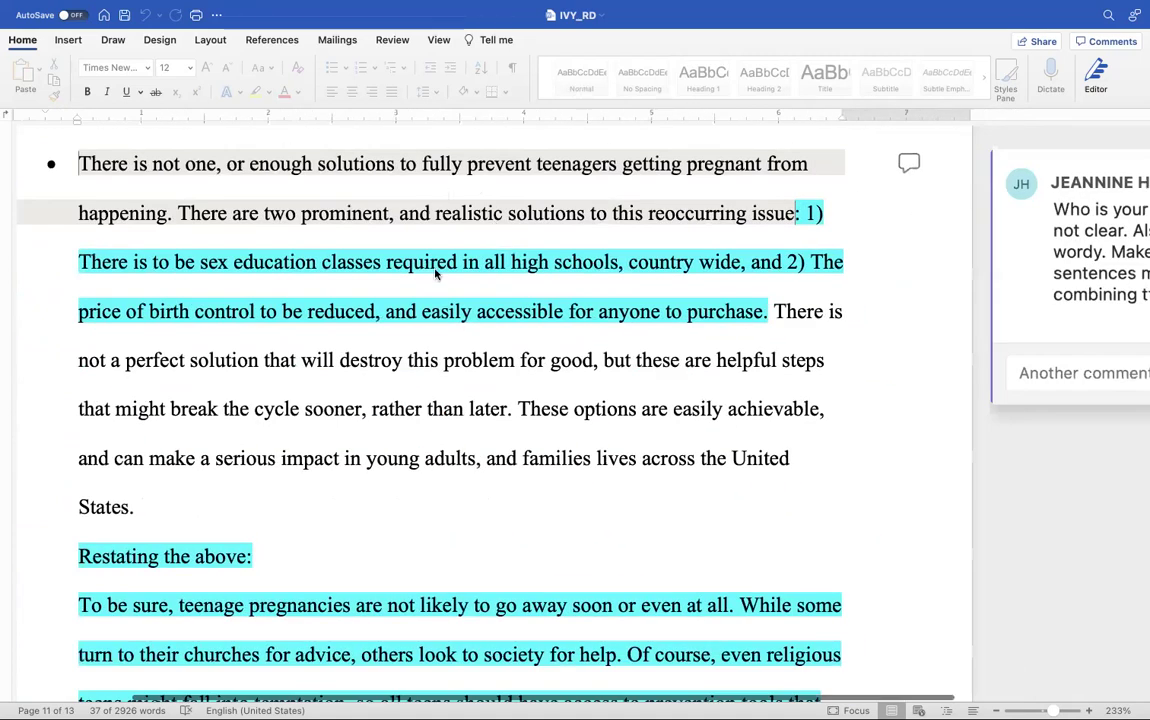
scroll(334, 312, "down", 5)
scroll(334, 312, "right", 1)
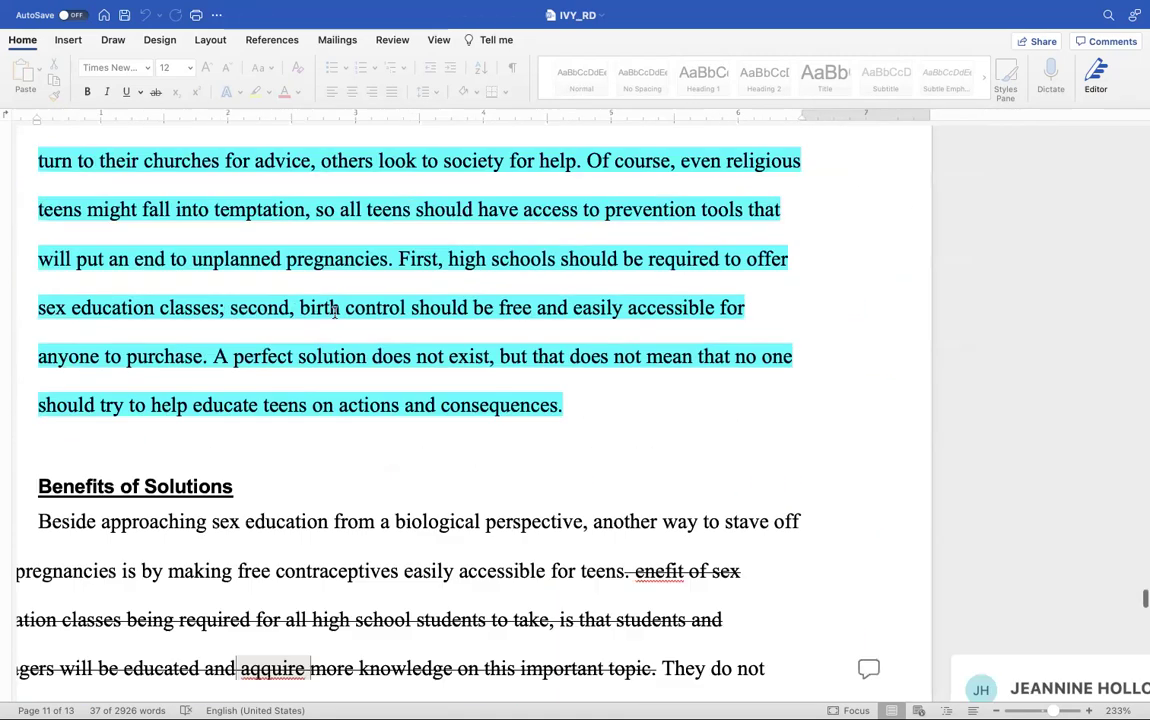
scroll(285, 135, "up", 2)
scroll(285, 135, "left", 1)
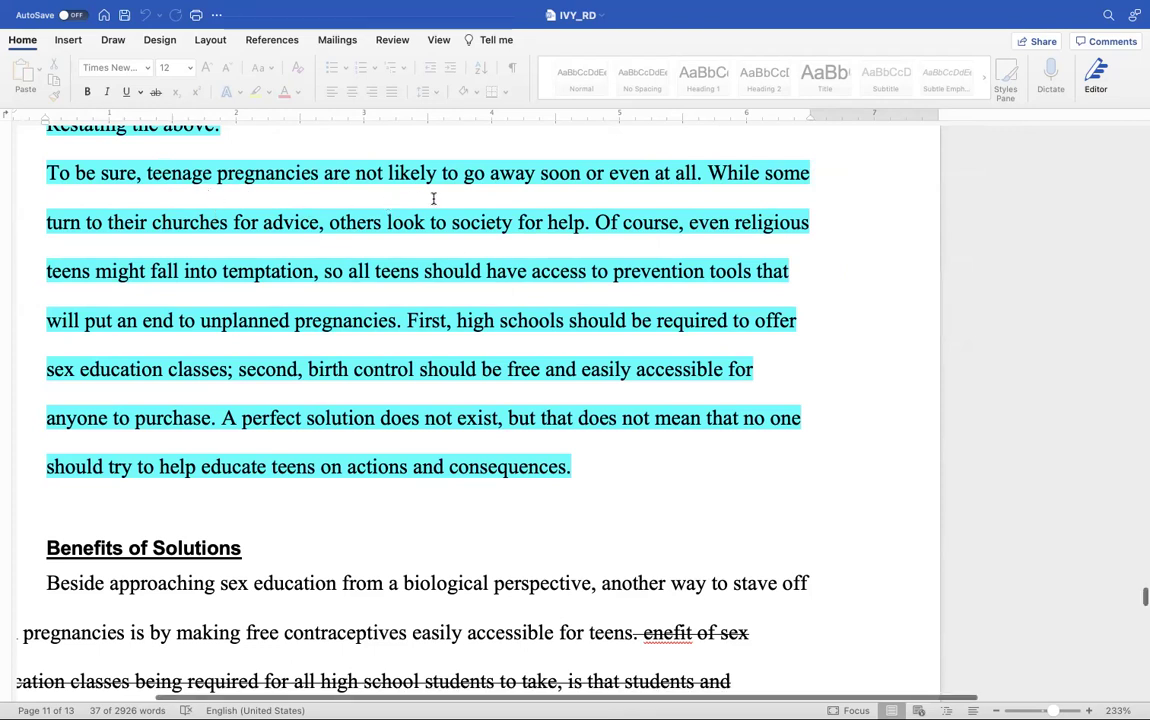
scroll(433, 199, "down", 1)
scroll(433, 199, "left", 2)
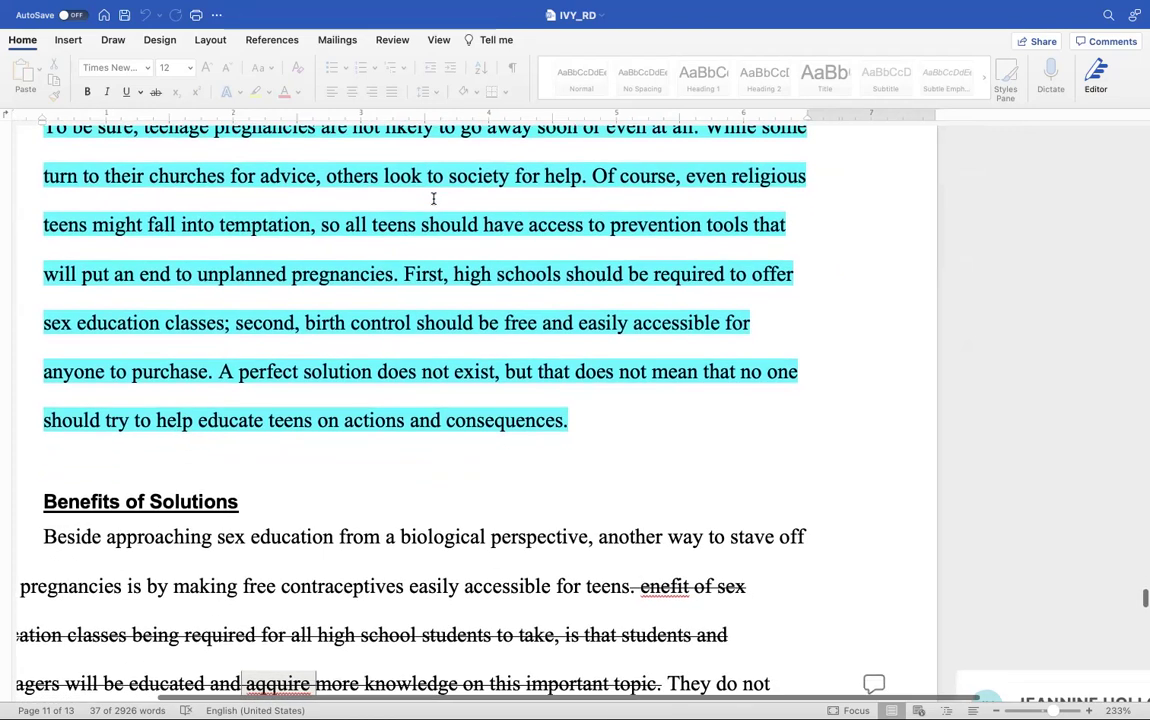
Step: Read the opening of Benefits of Solutions, including its struck-through sentence and the spelling comment on "aqquire"
scroll(433, 199, "down", 4)
scroll(433, 199, "right", 1)
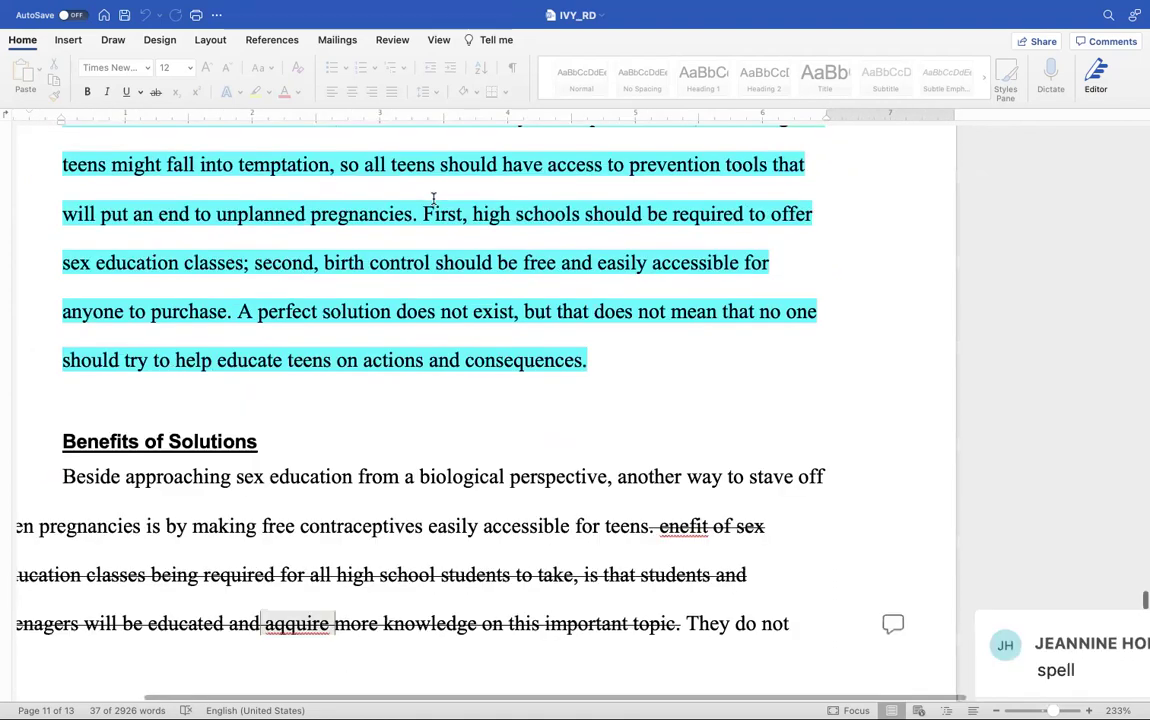
scroll(433, 199, "down", 4)
scroll(433, 199, "left", 2)
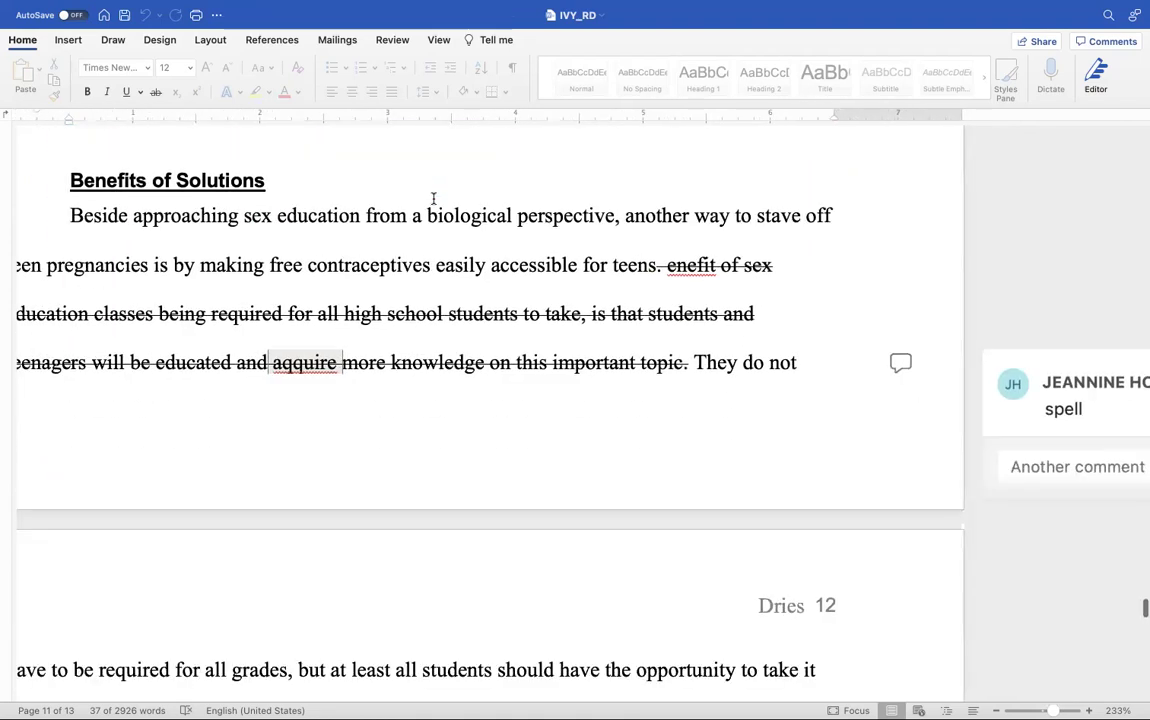
scroll(433, 197, "down", 3)
scroll(433, 197, "right", 5)
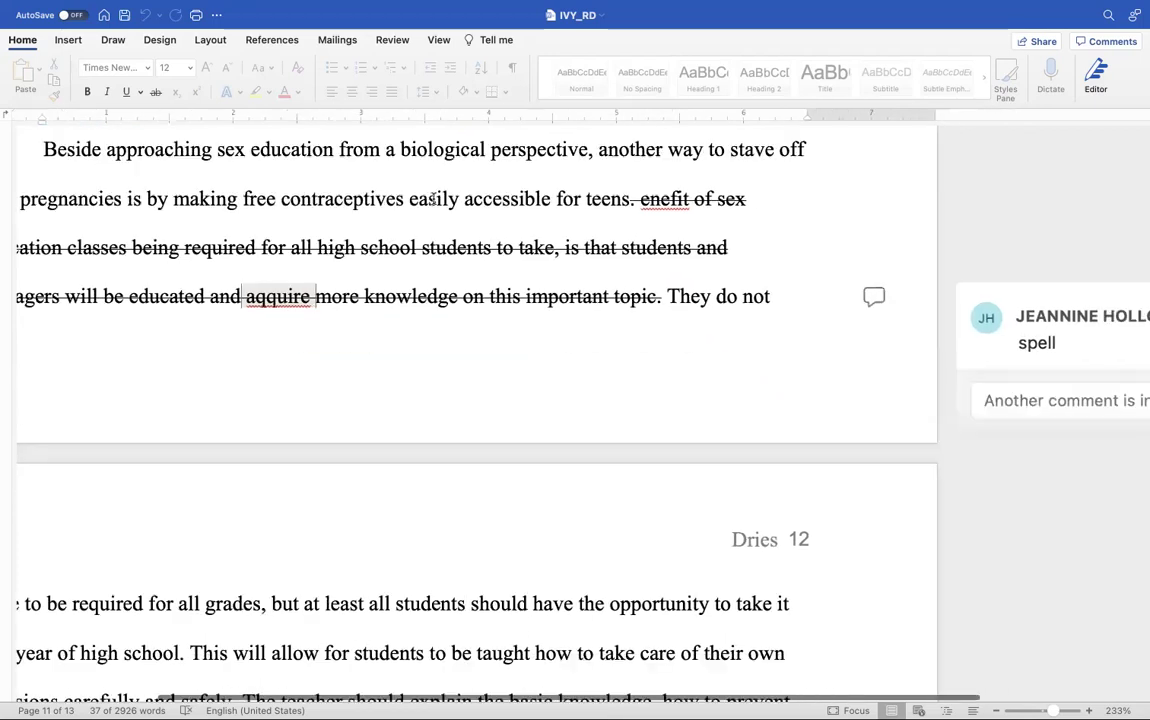
scroll(433, 199, "left", 3)
scroll(433, 199, "down", 1)
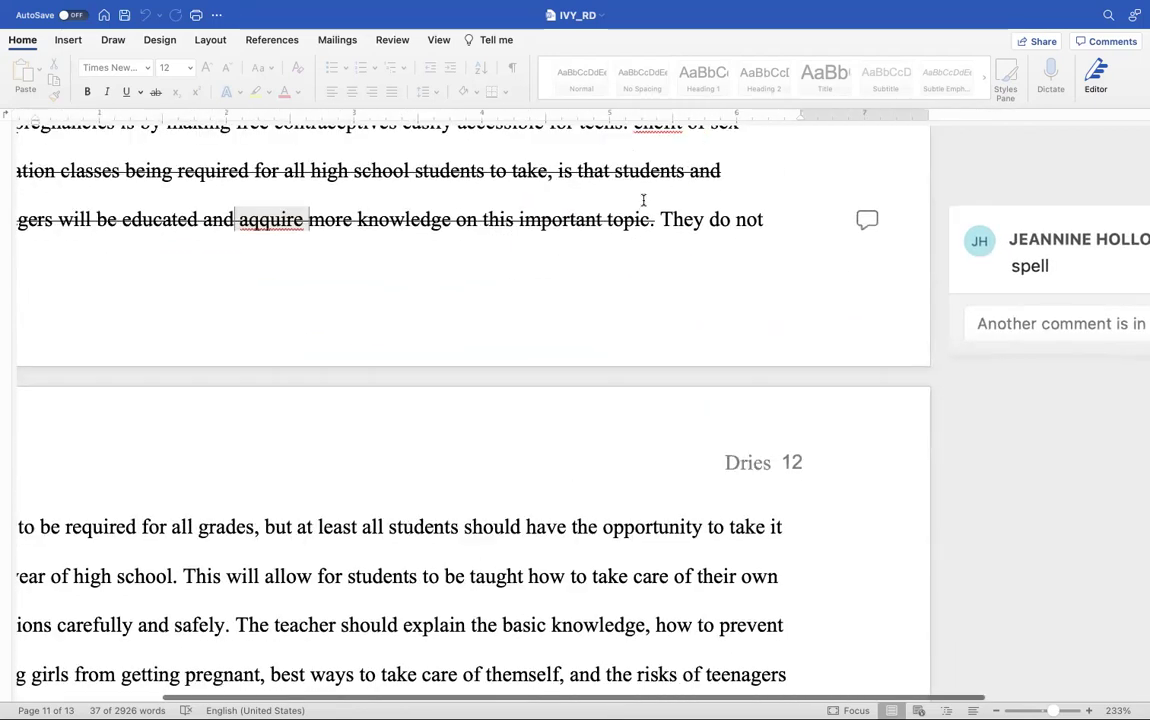
scroll(348, 321, "down", 1)
scroll(348, 321, "left", 3)
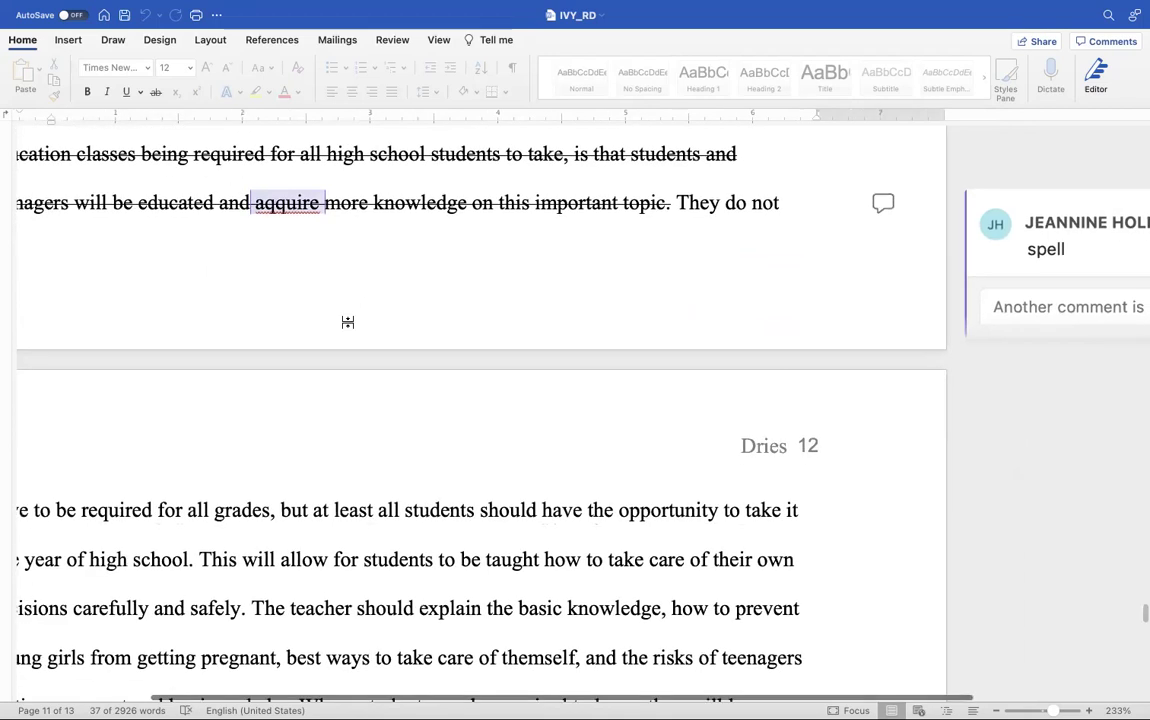
Step: Read page 12's sex education passage and the red transition beginning "Beside approaching sex education from a biological perspective"
scroll(348, 321, "down", 5)
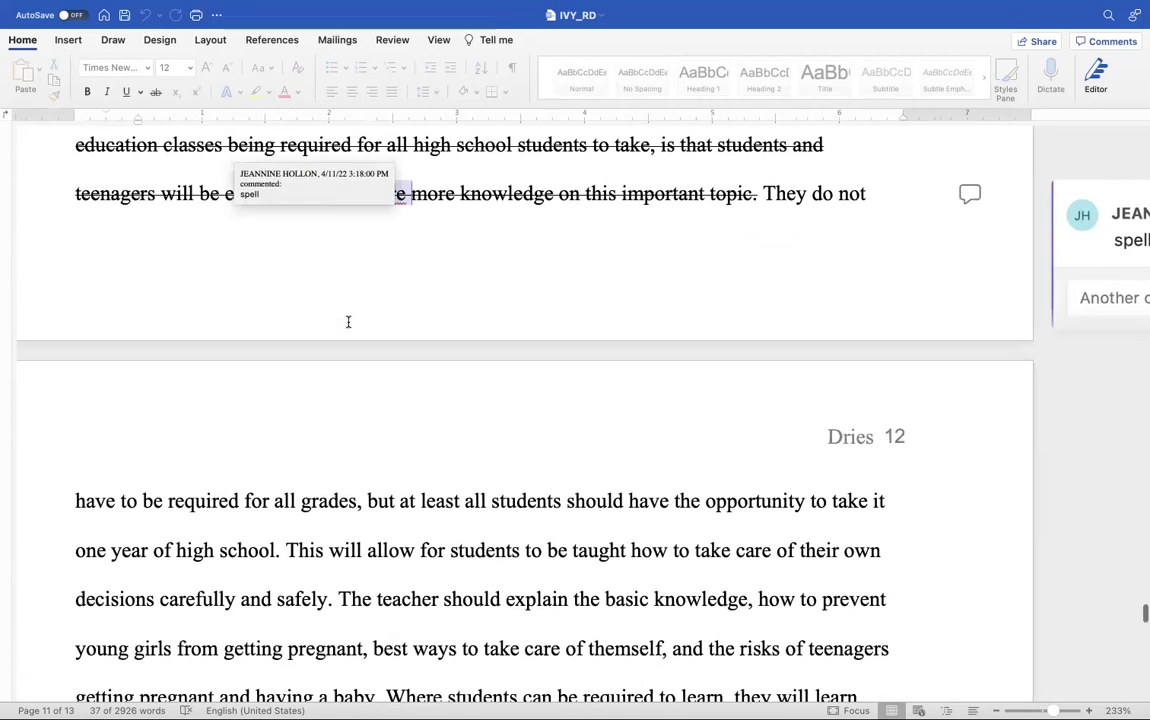
scroll(348, 321, "right", 2)
scroll(348, 321, "down", 7)
scroll(348, 321, "right", 5)
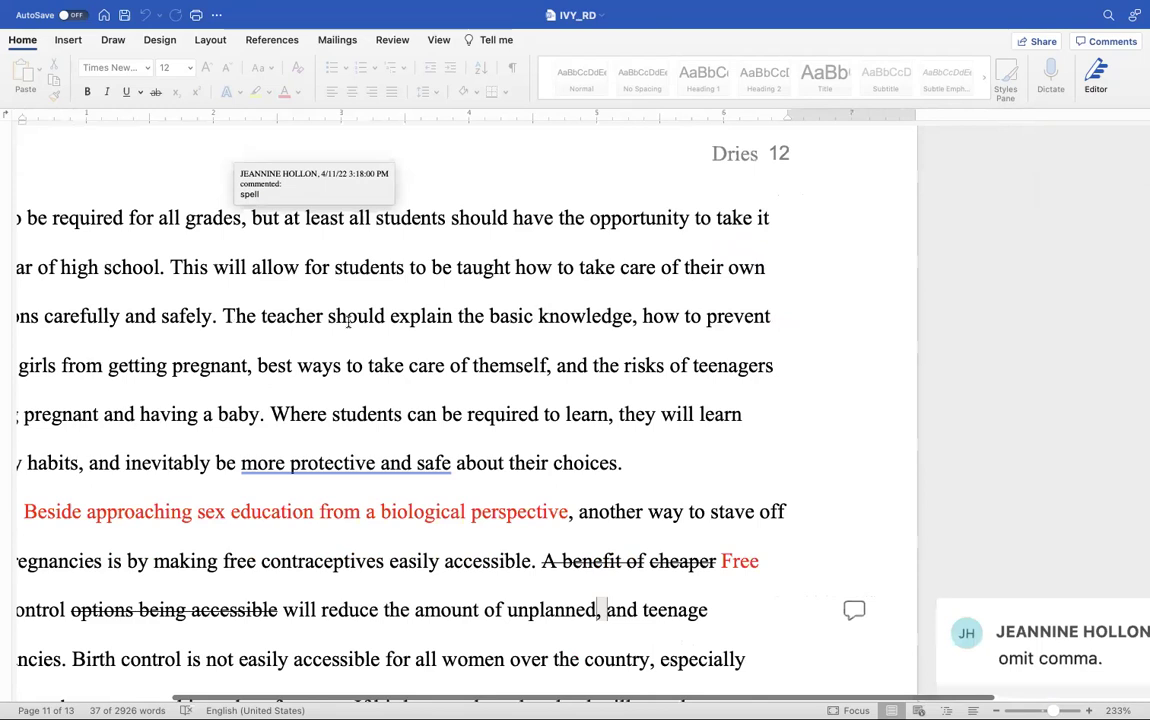
scroll(348, 321, "left", 8)
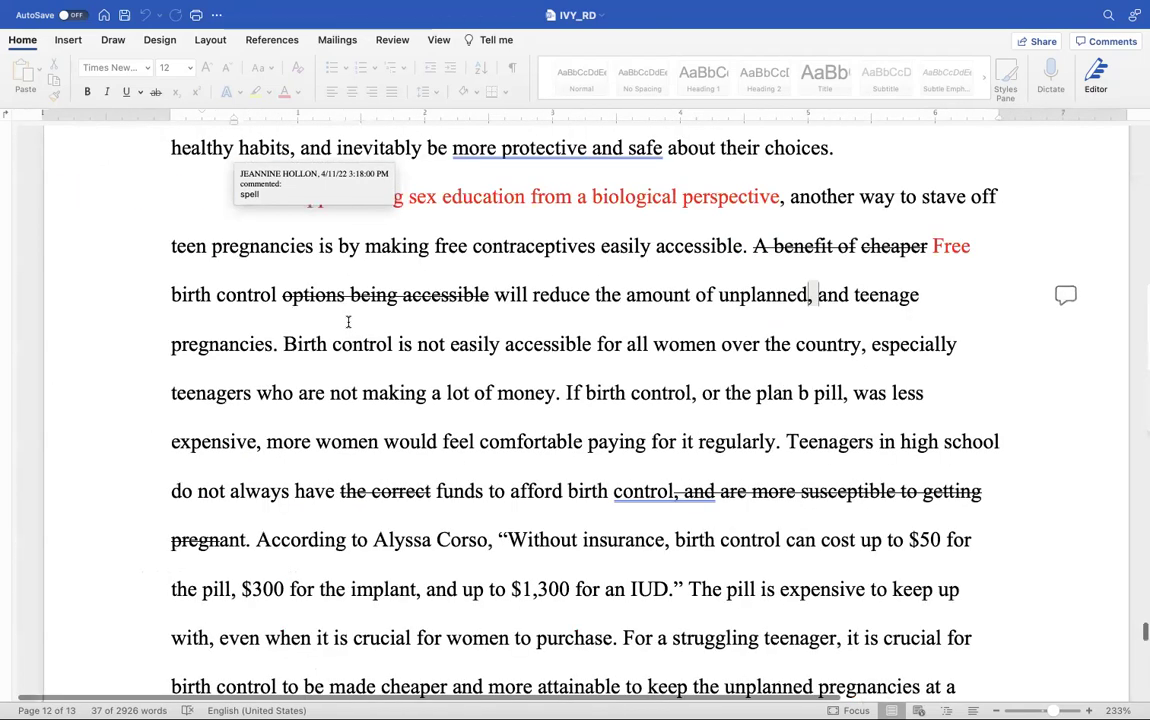
scroll(348, 321, "up", 3)
scroll(348, 321, "right", 1)
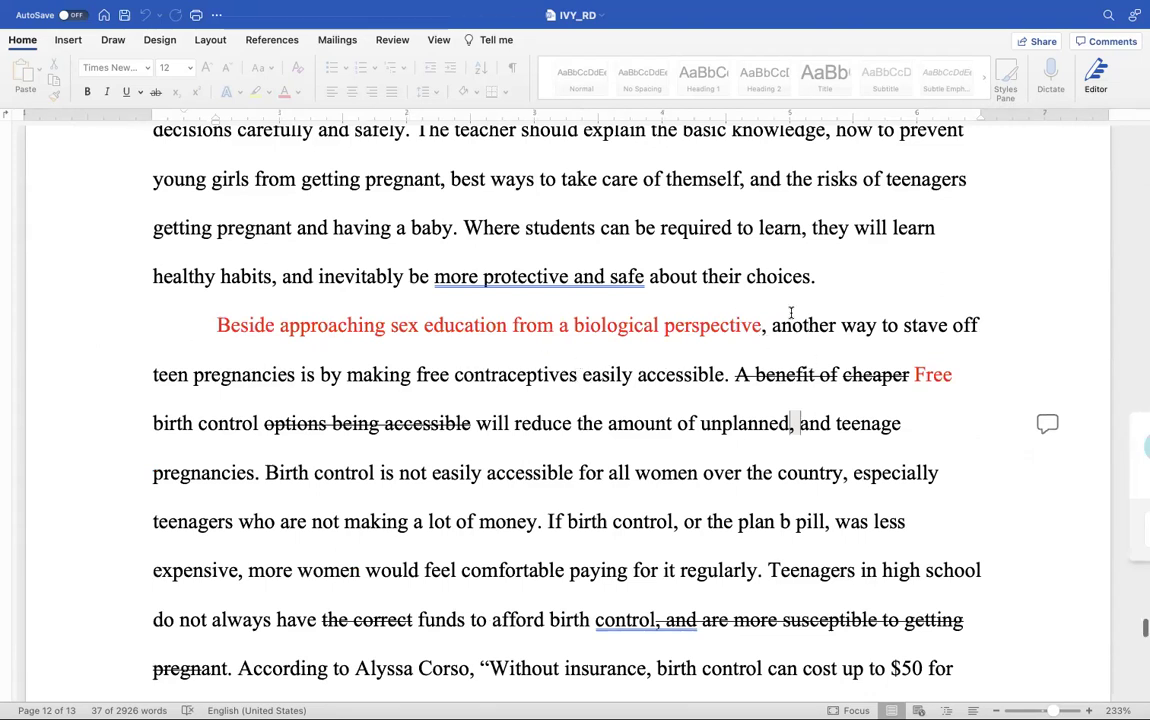
Step: Examine the deletions and the red insertion "Free" in page 12's birth control paragraph
scroll(745, 333, "down", 1)
scroll(745, 333, "down", 3)
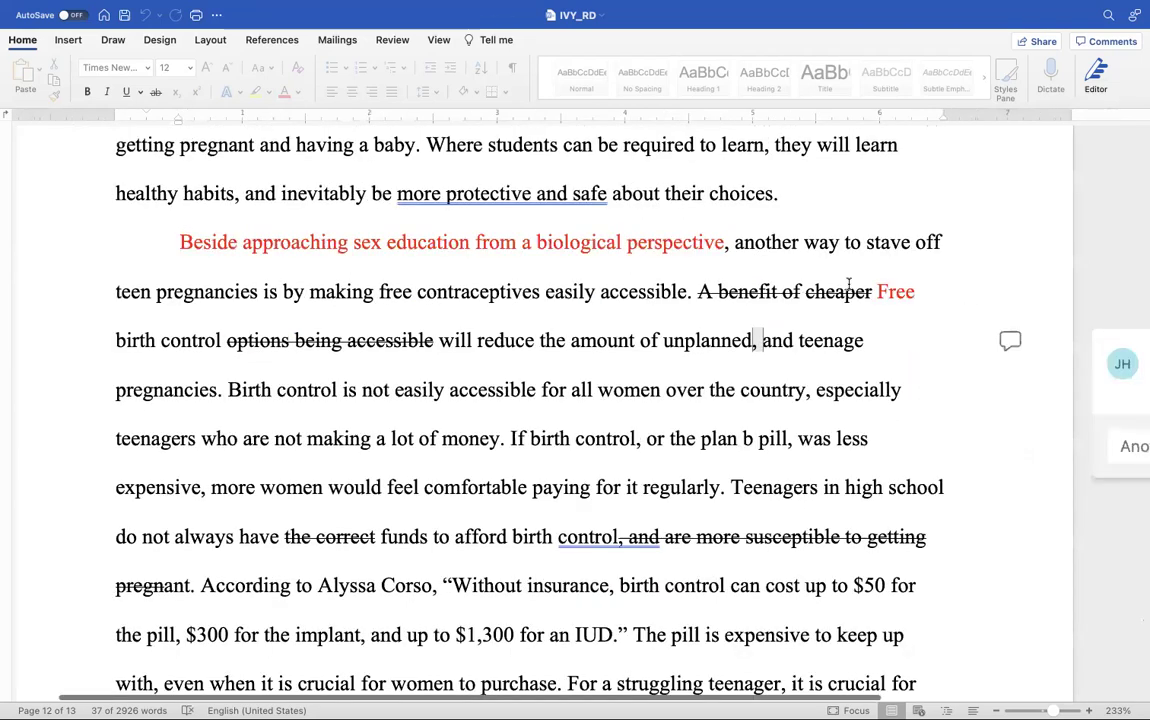
scroll(848, 285, "down", 2)
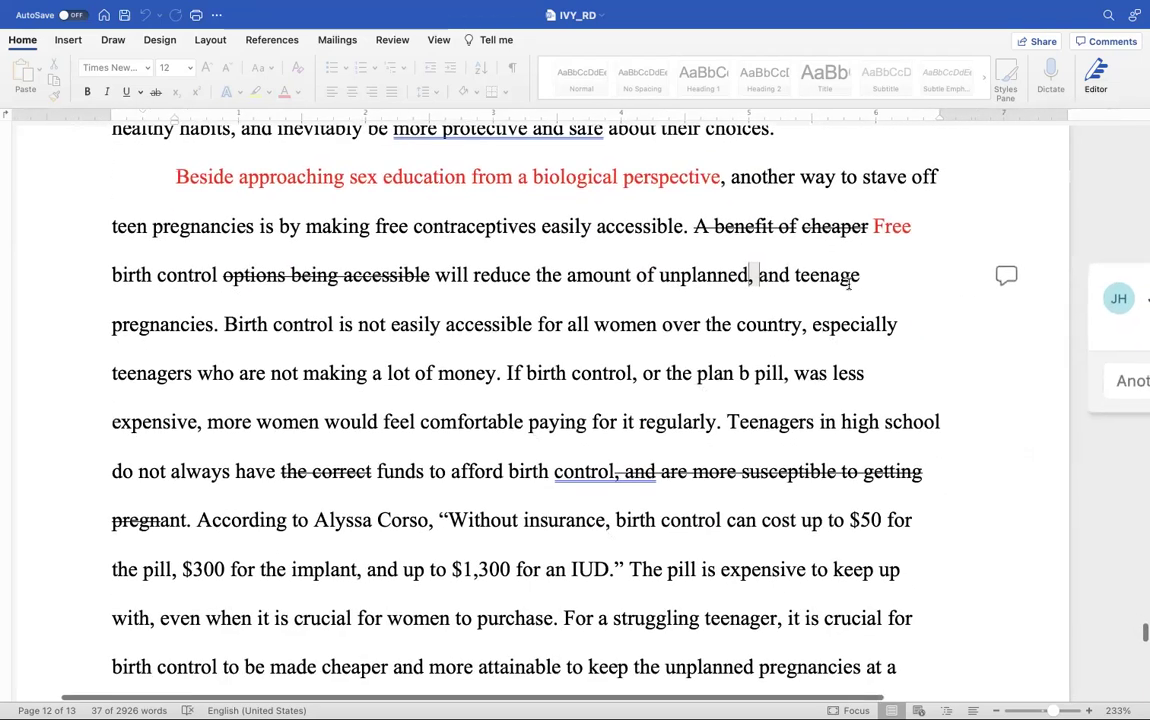
scroll(778, 242, "down", 1)
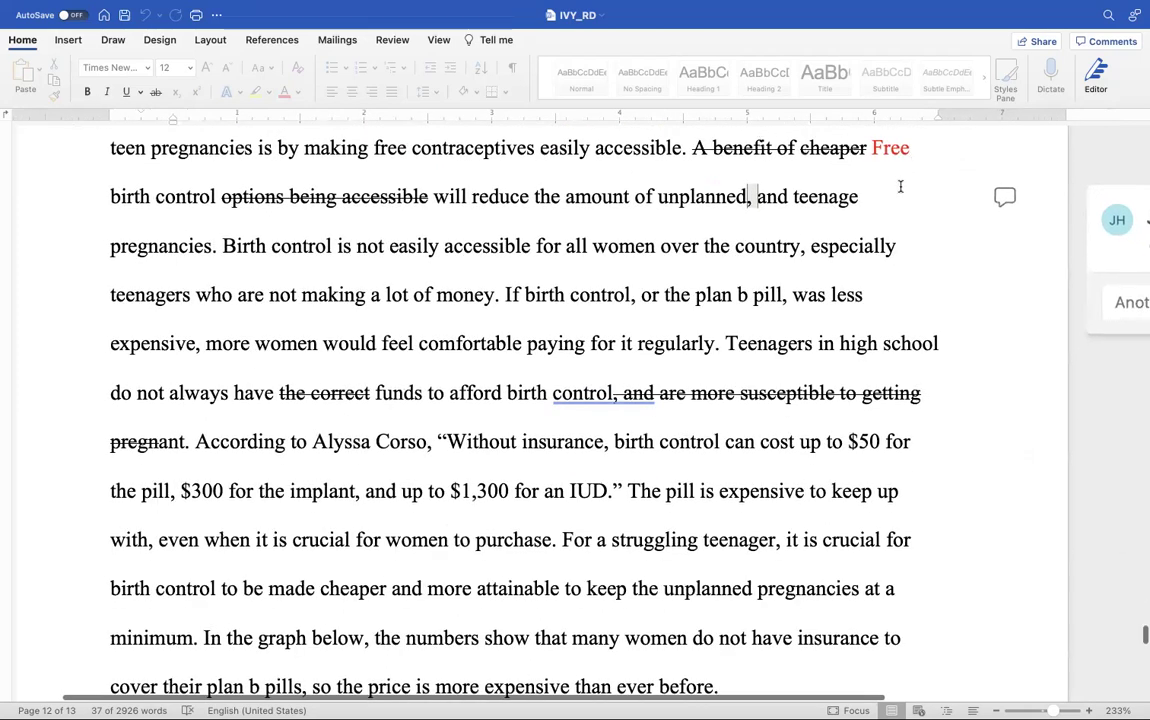
scroll(882, 244, "down", 4)
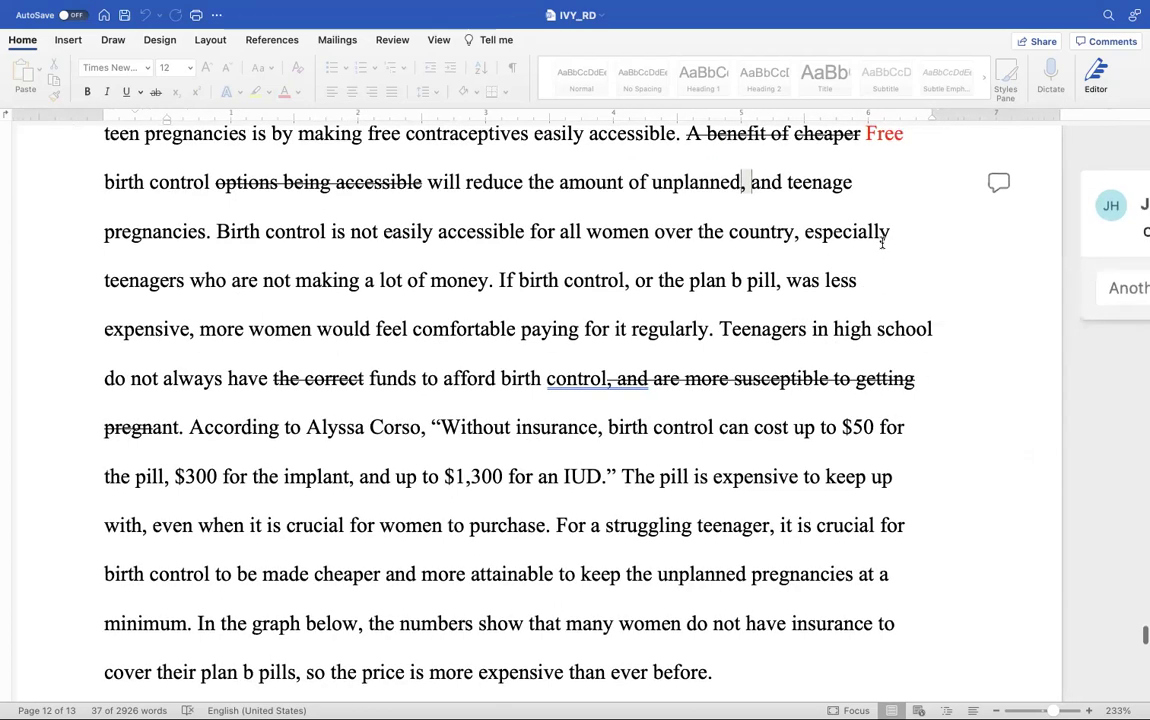
scroll(882, 244, "down", 10)
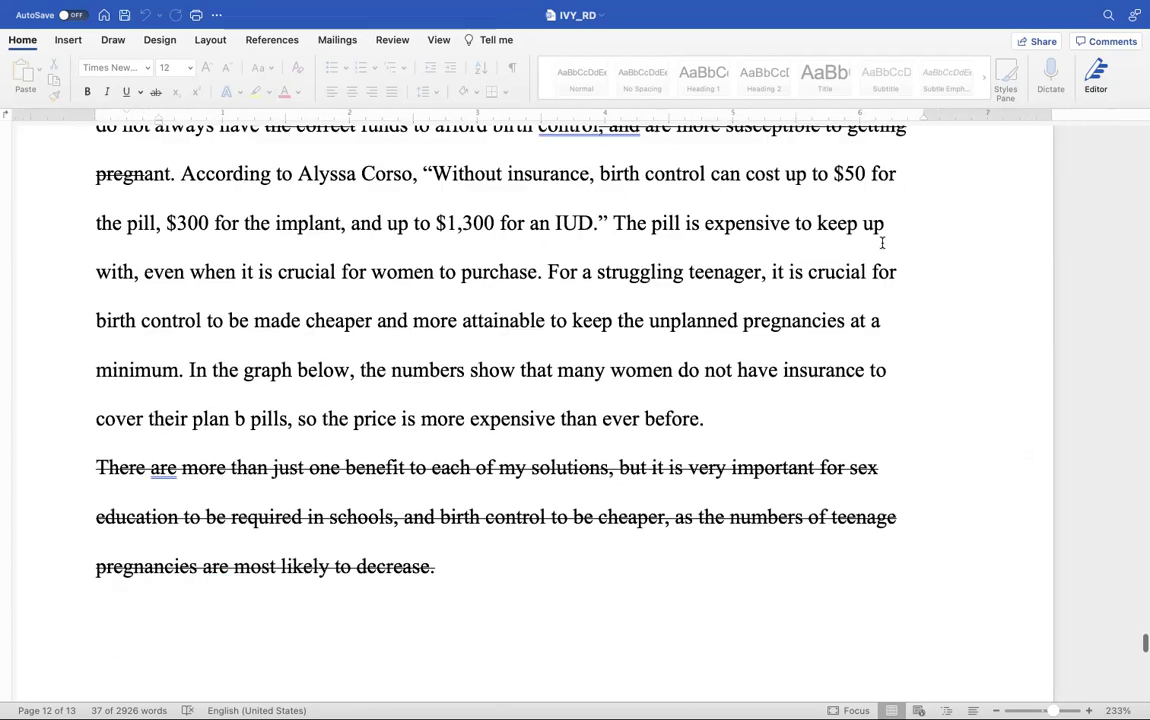
Step: Select the struck-through closing paragraph on page 12, from "There are more than just one benefit" through "most likely to decrease."
scroll(882, 243, "down", 5)
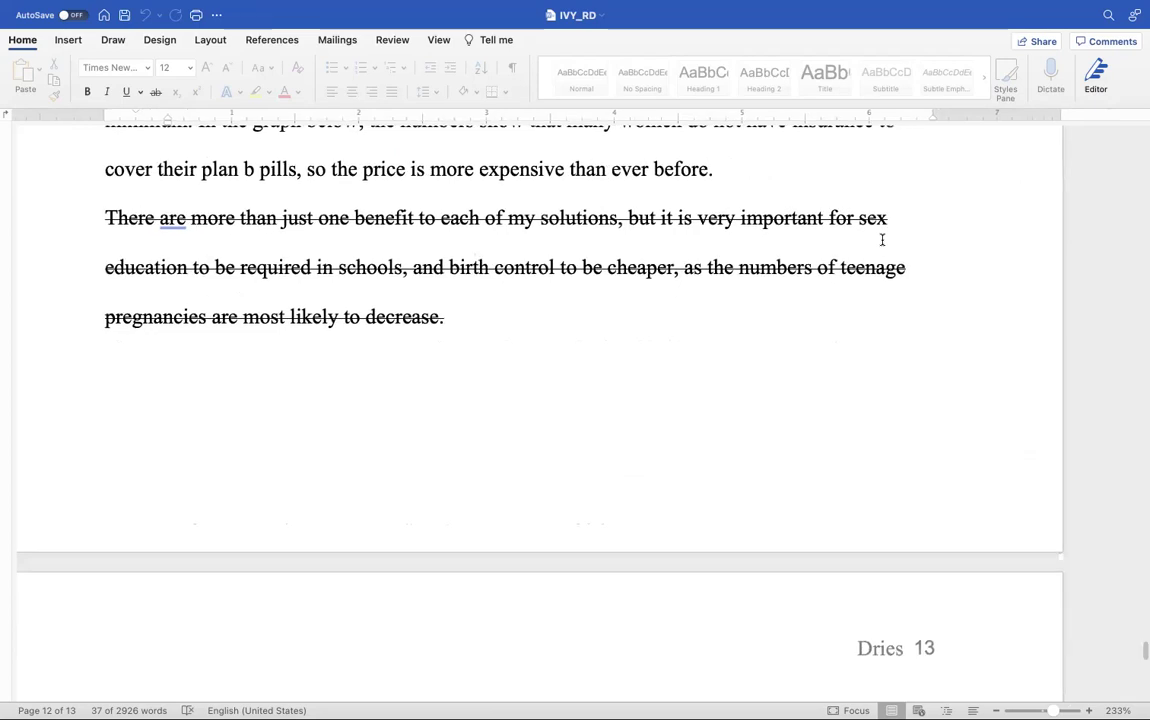
scroll(882, 240, "up", 3)
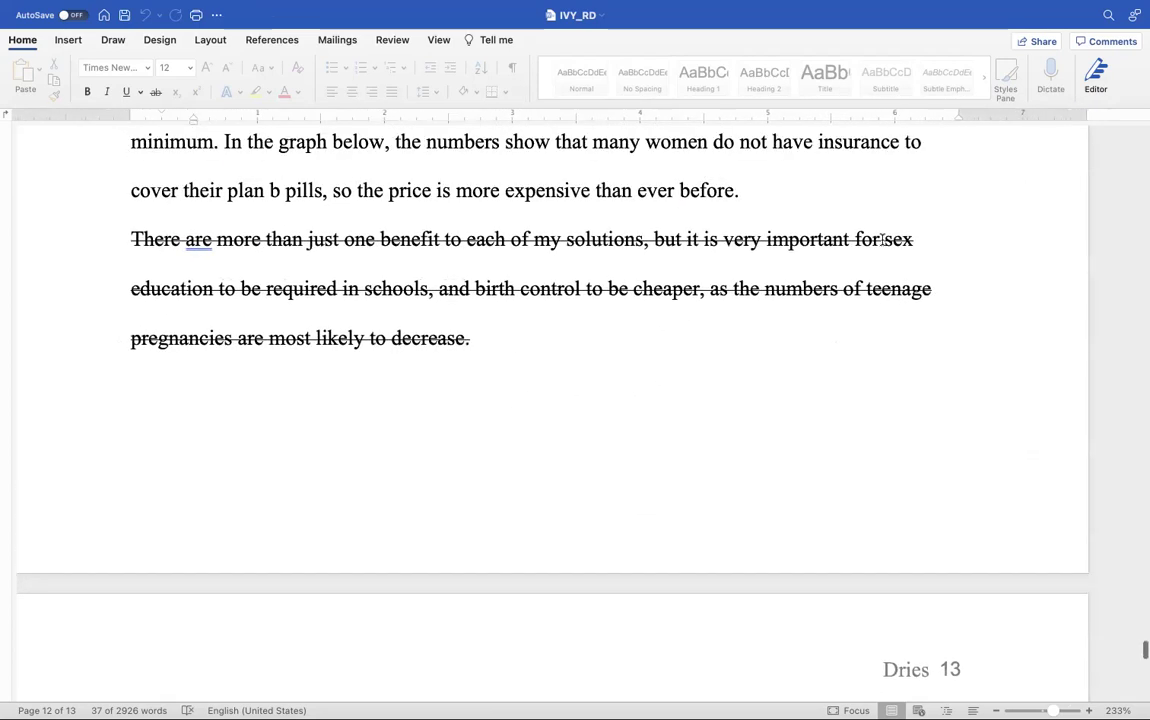
scroll(882, 238, "down", 1)
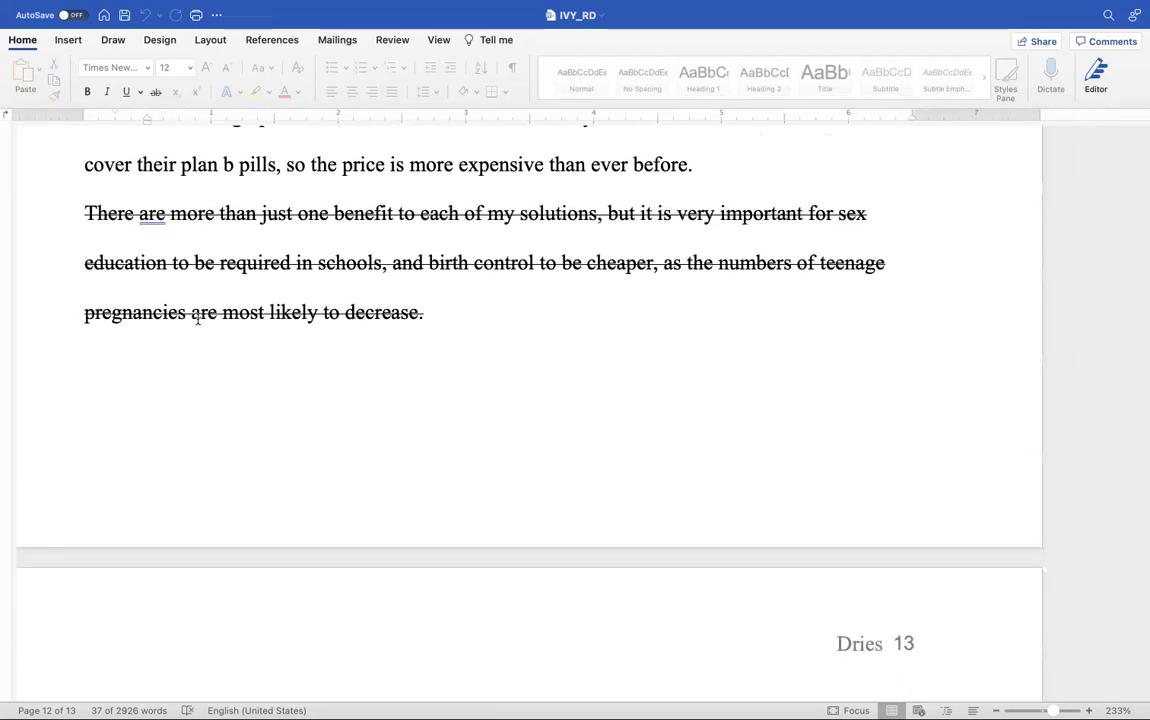
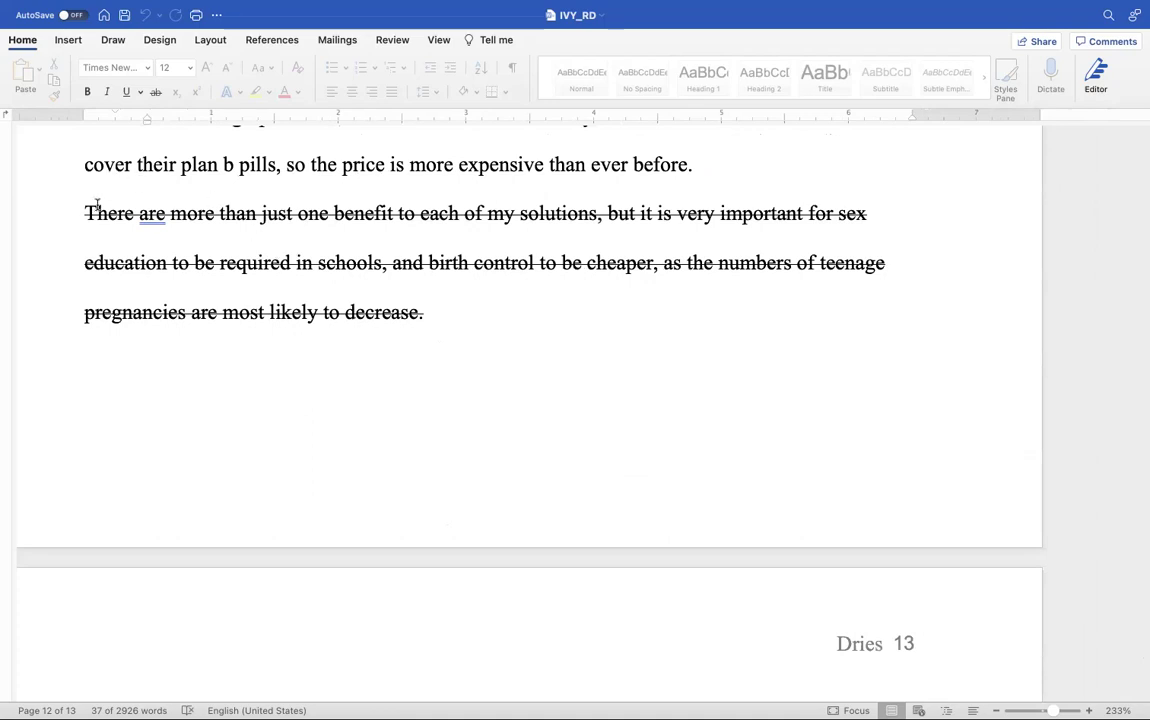
left_click_drag(79, 190, 518, 369)
Step: Review the conclusion on page 13 against the instructor's comments about narrowing the audience and stating when the solution should be implemented
scroll(518, 369, "down", 10)
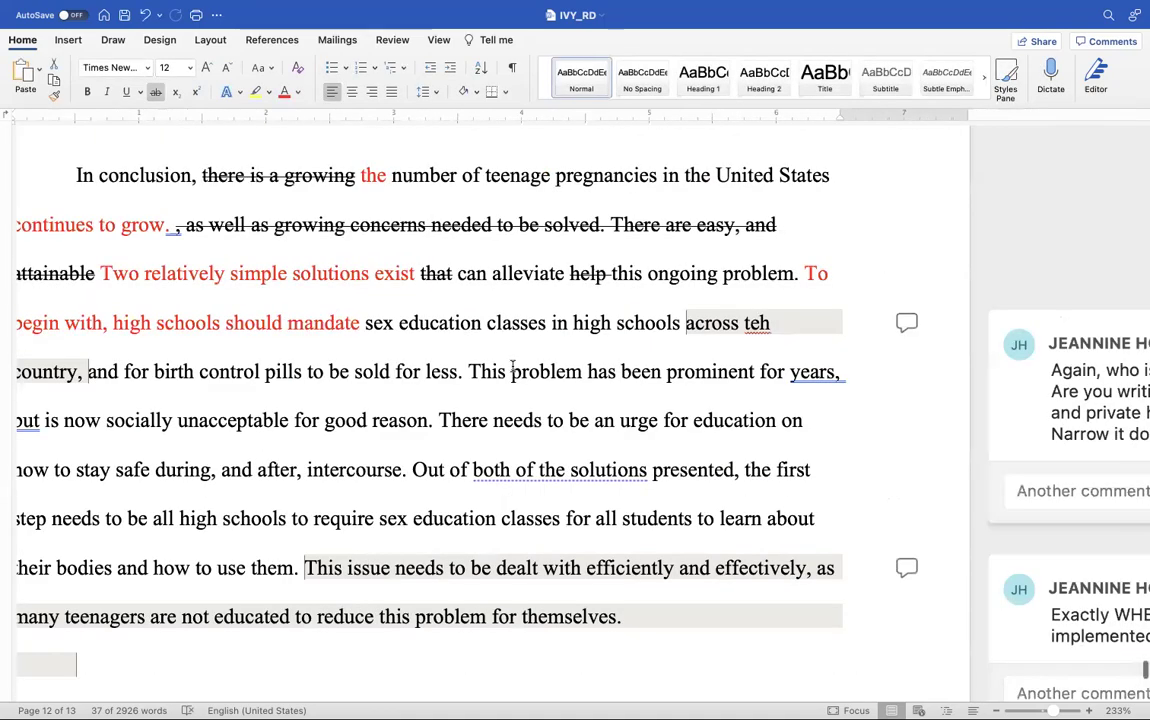
scroll(512, 367, "down", 2)
scroll(512, 367, "left", 3)
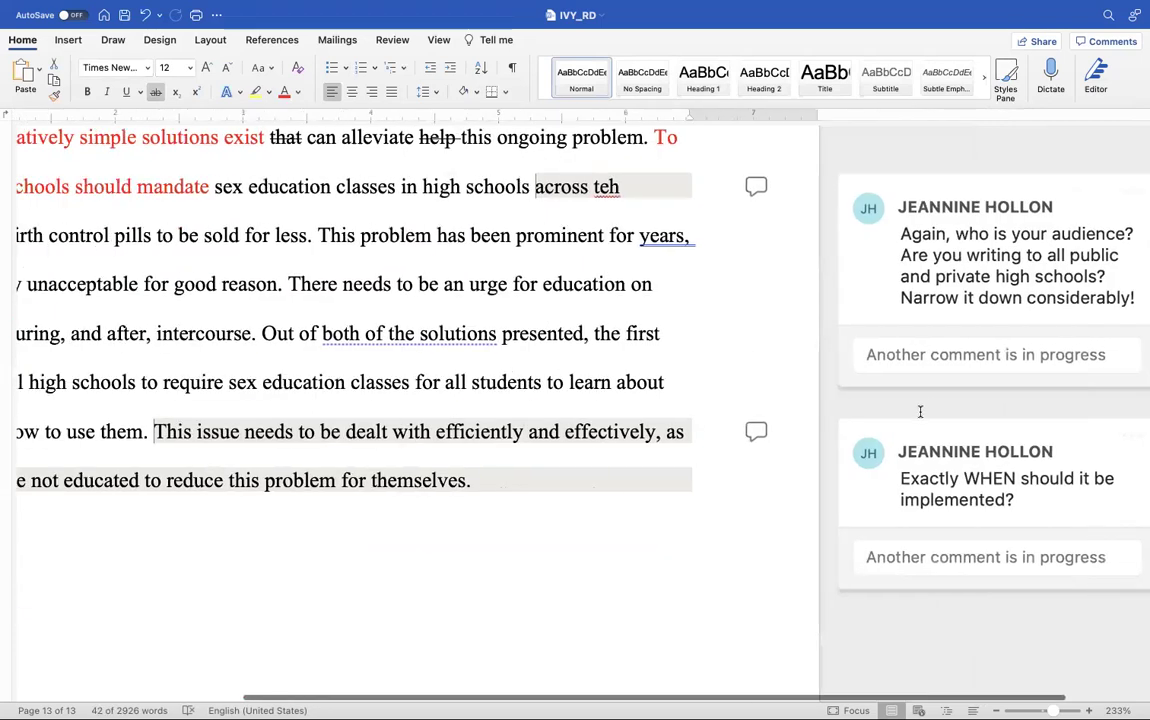
scroll(1066, 282, "right", 2)
scroll(1066, 282, "down", 1)
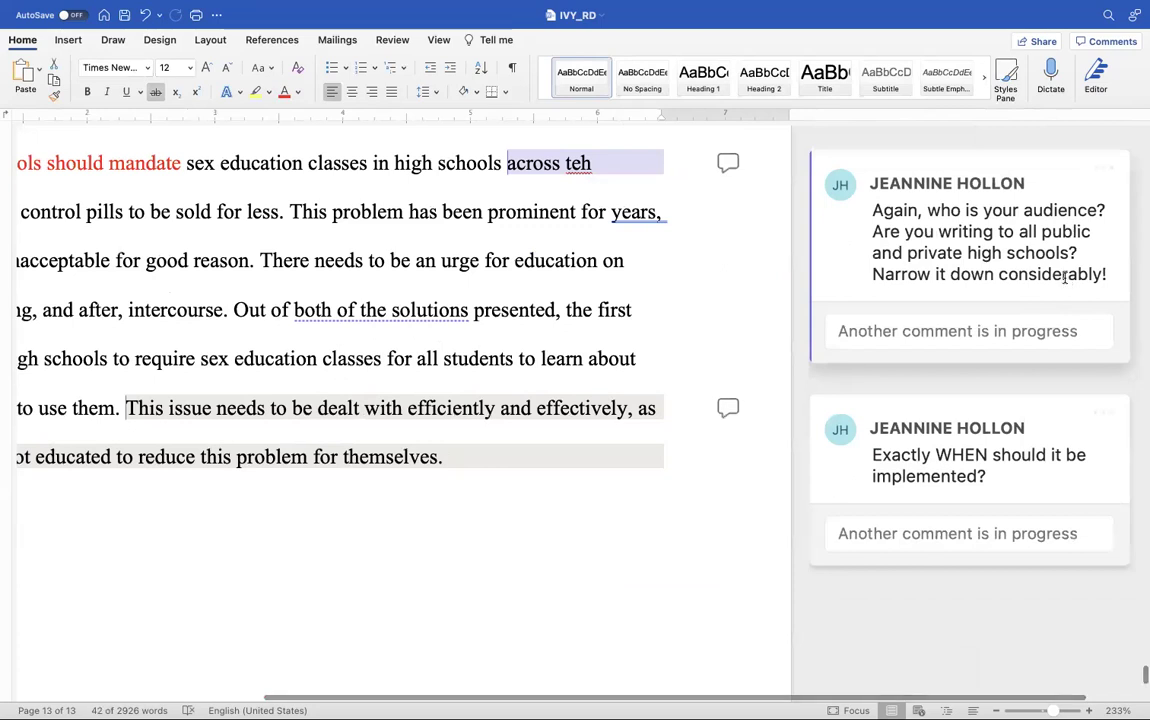
scroll(1065, 278, "up", 1)
scroll(1066, 282, "down", 2)
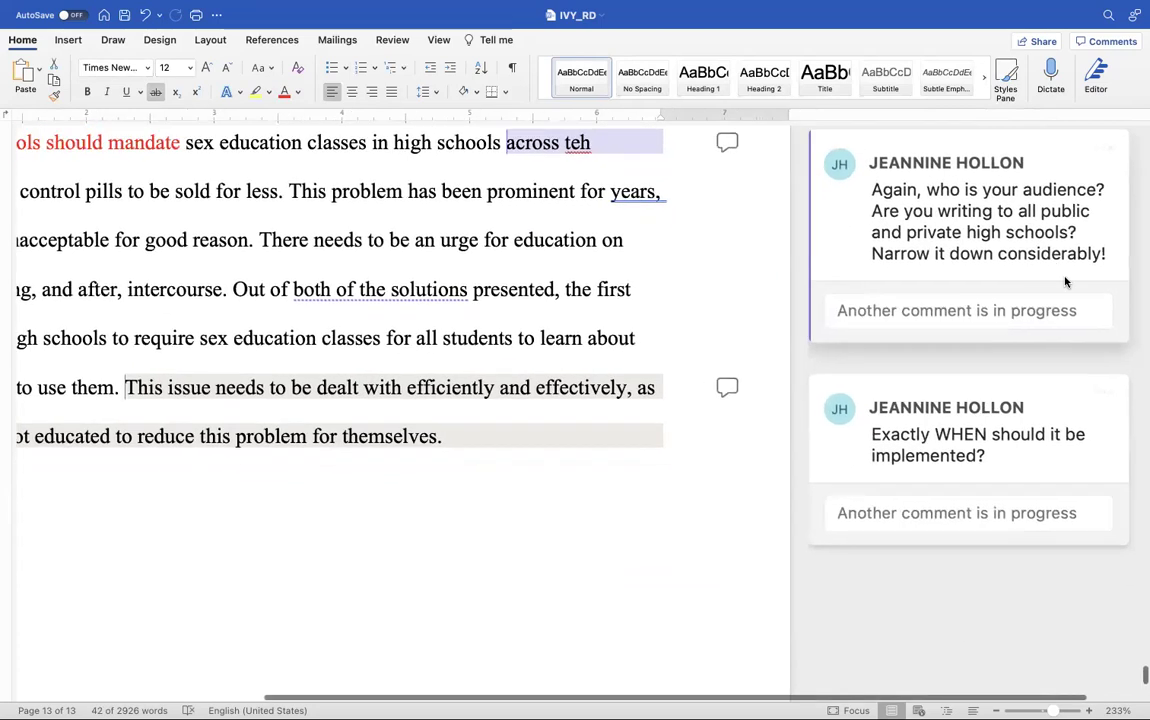
scroll(1066, 282, "right", 1)
scroll(1066, 282, "down", 1)
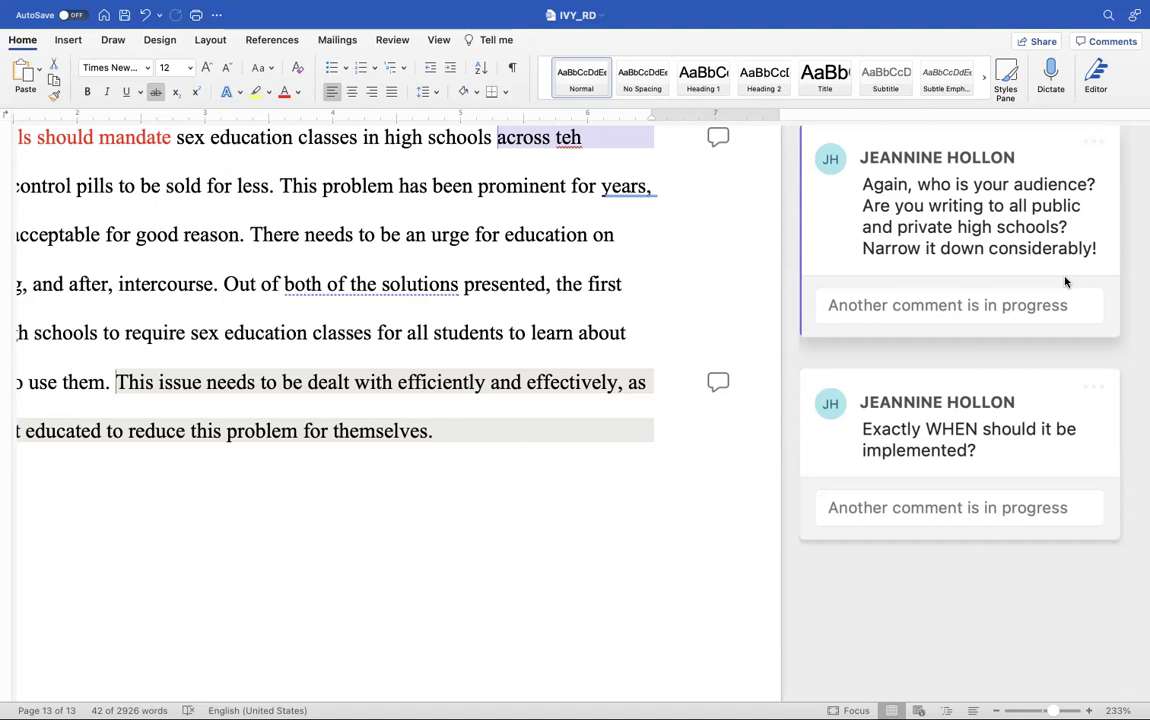
Step: Reread page 13's conclusion from "Two relatively simple solutions exist" to its last sentence, alongside the audience and implementation-timing comments
scroll(1065, 282, "left", 5)
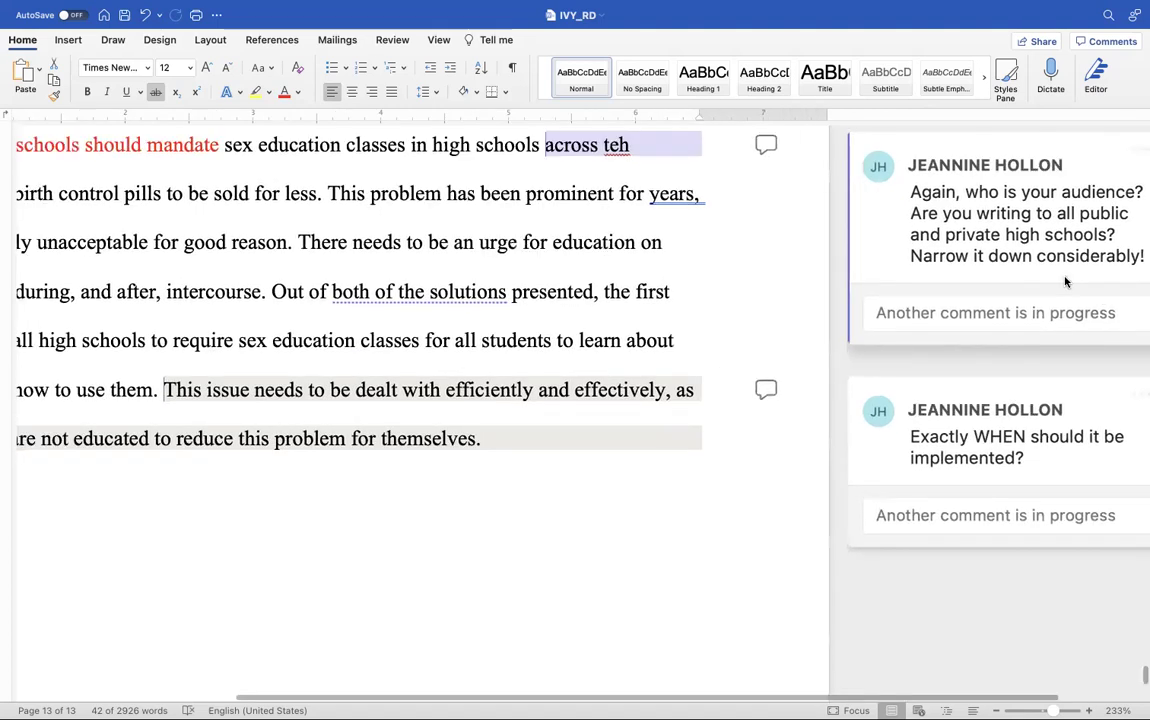
scroll(1065, 282, "up", 3)
scroll(1065, 280, "right", 3)
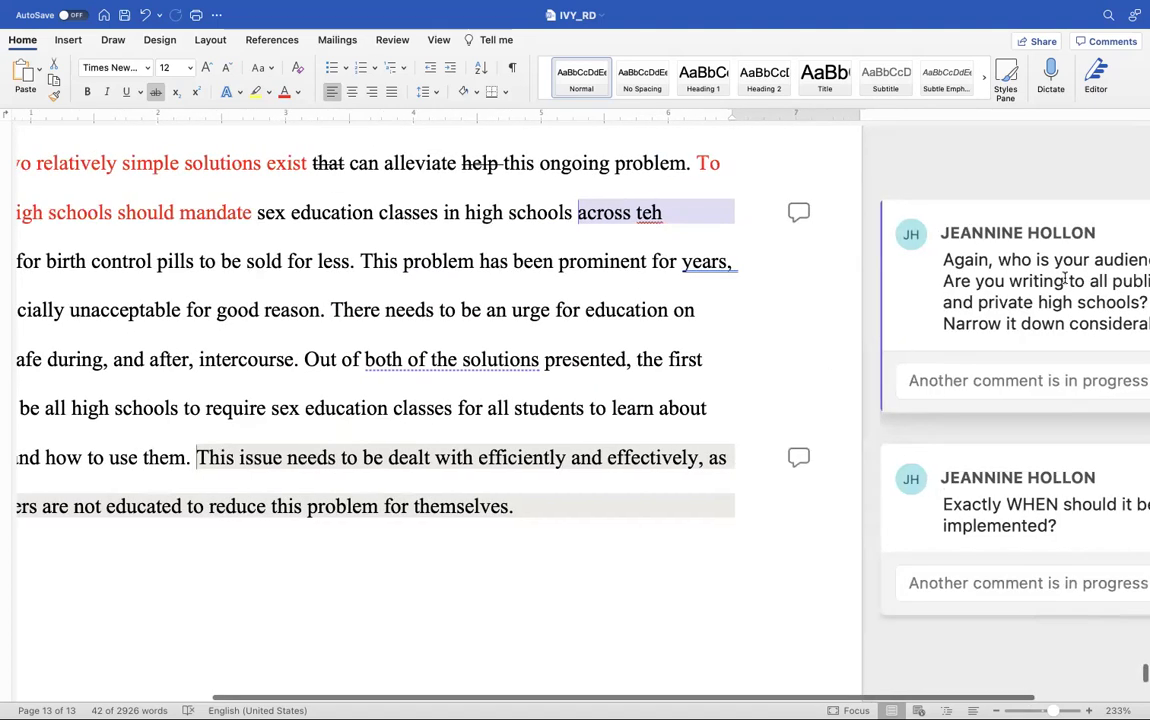
scroll(1065, 280, "down", 3)
scroll(1065, 282, "right", 2)
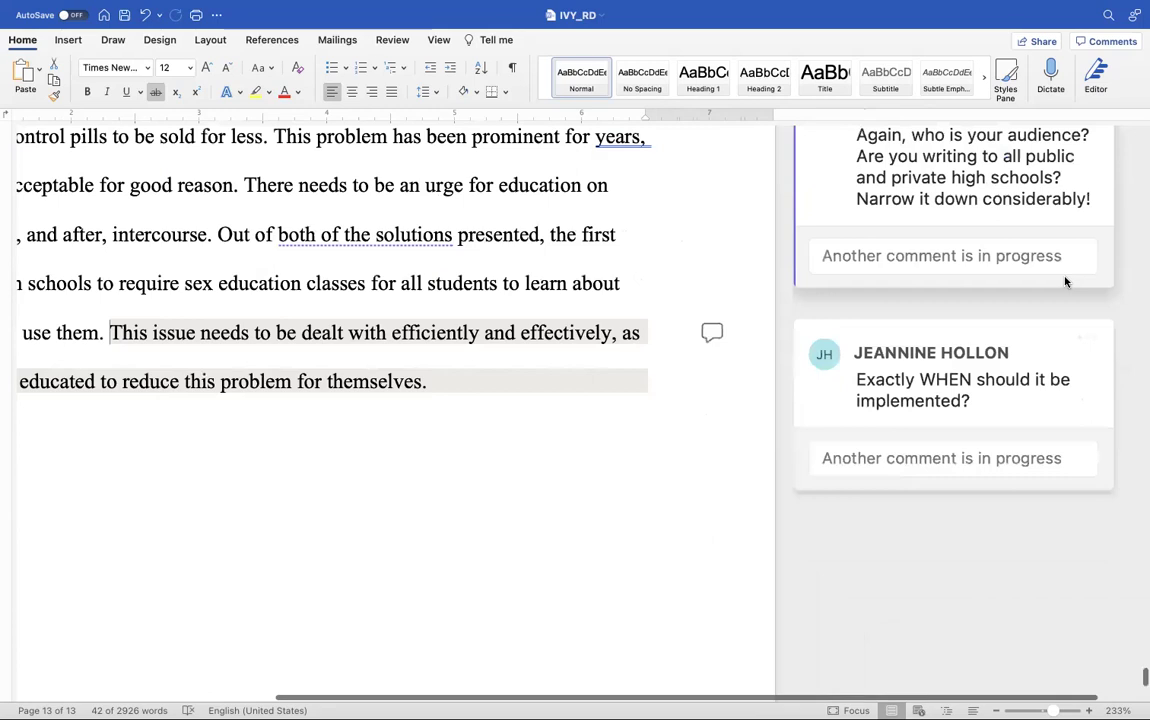
scroll(1065, 282, "left", 1)
scroll(845, 388, "down", 2)
scroll(845, 388, "left", 3)
scroll(824, 395, "down", 3)
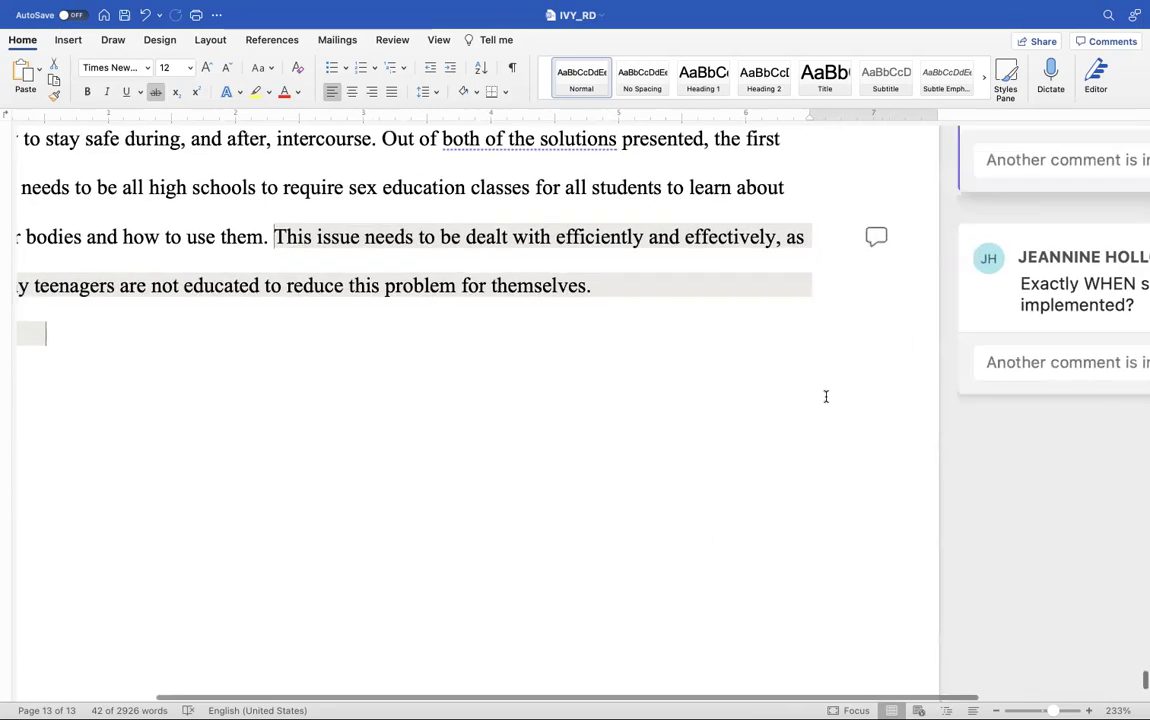
scroll(824, 395, "left", 1)
scroll(826, 397, "up", 4)
scroll(826, 397, "up", 3)
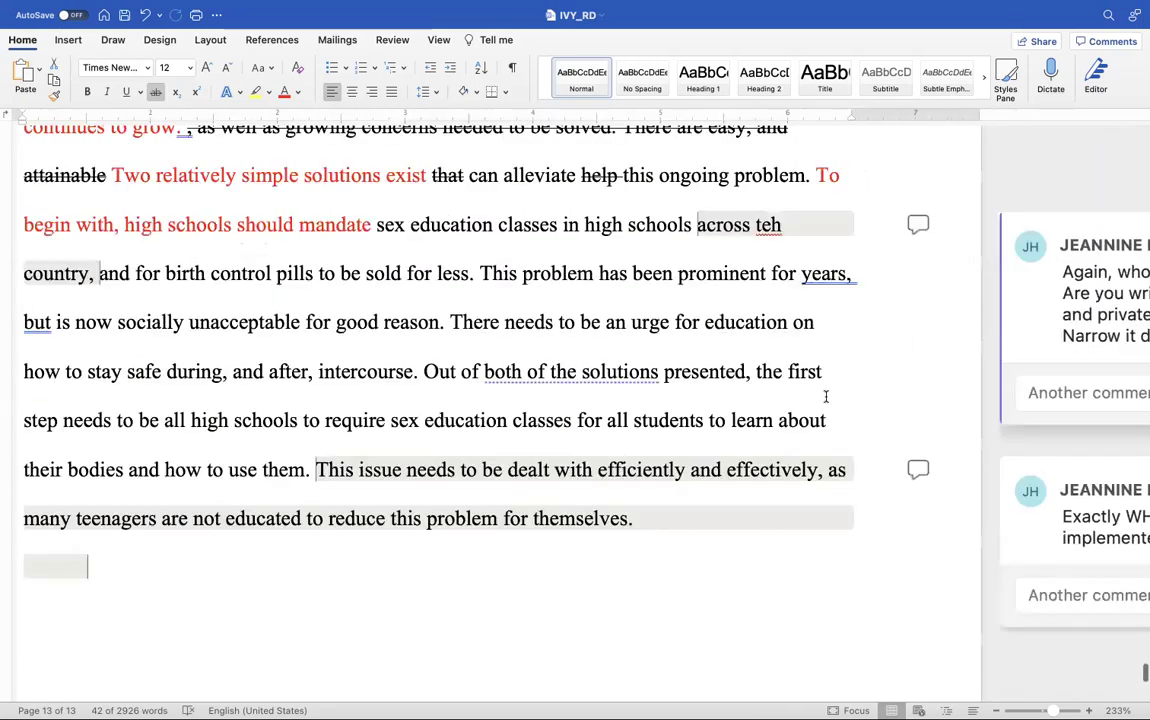
scroll(826, 397, "down", 1)
scroll(826, 397, "right", 1)
scroll(826, 395, "down", 1)
scroll(826, 395, "right", 1)
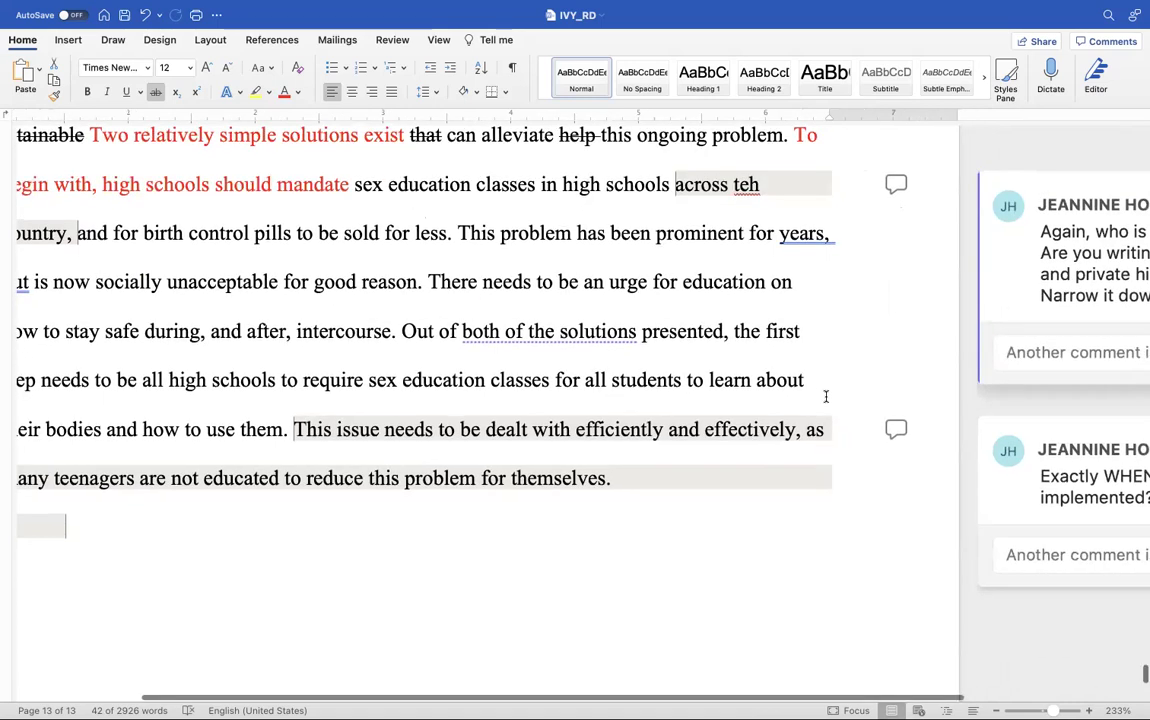
scroll(826, 396, "down", 2)
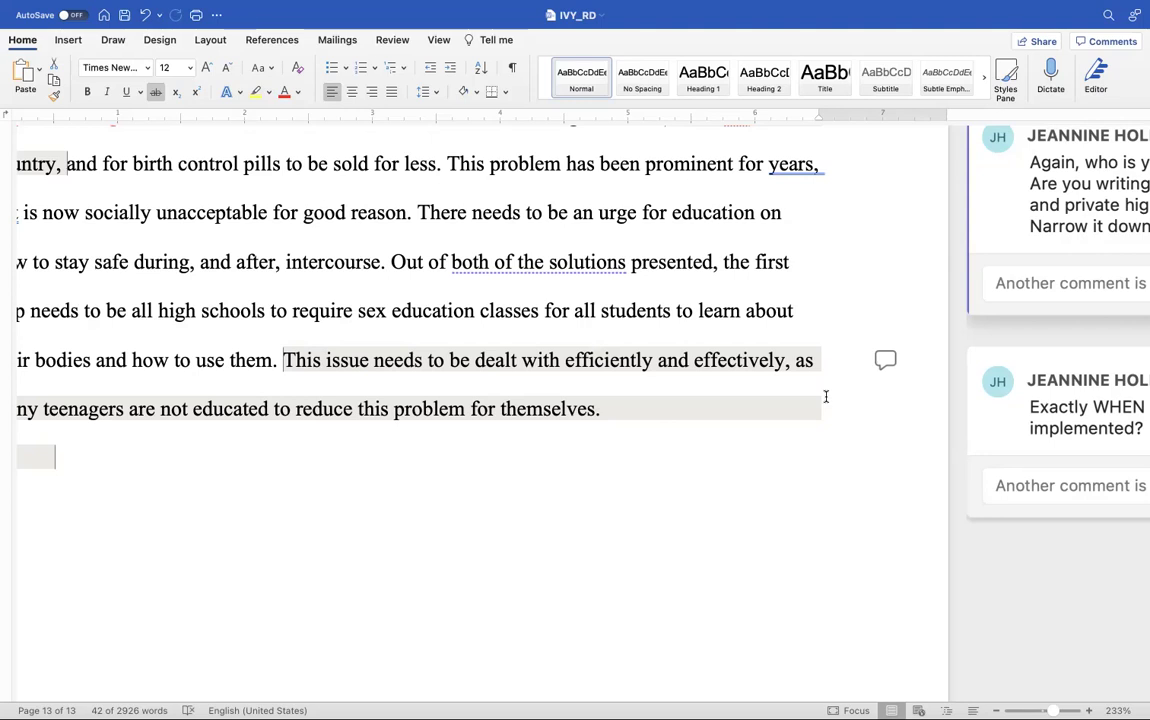
Step: Check the rest of page 13 below the conclusion for further content, and go back through the draft to page 4
scroll(826, 397, "down", 10)
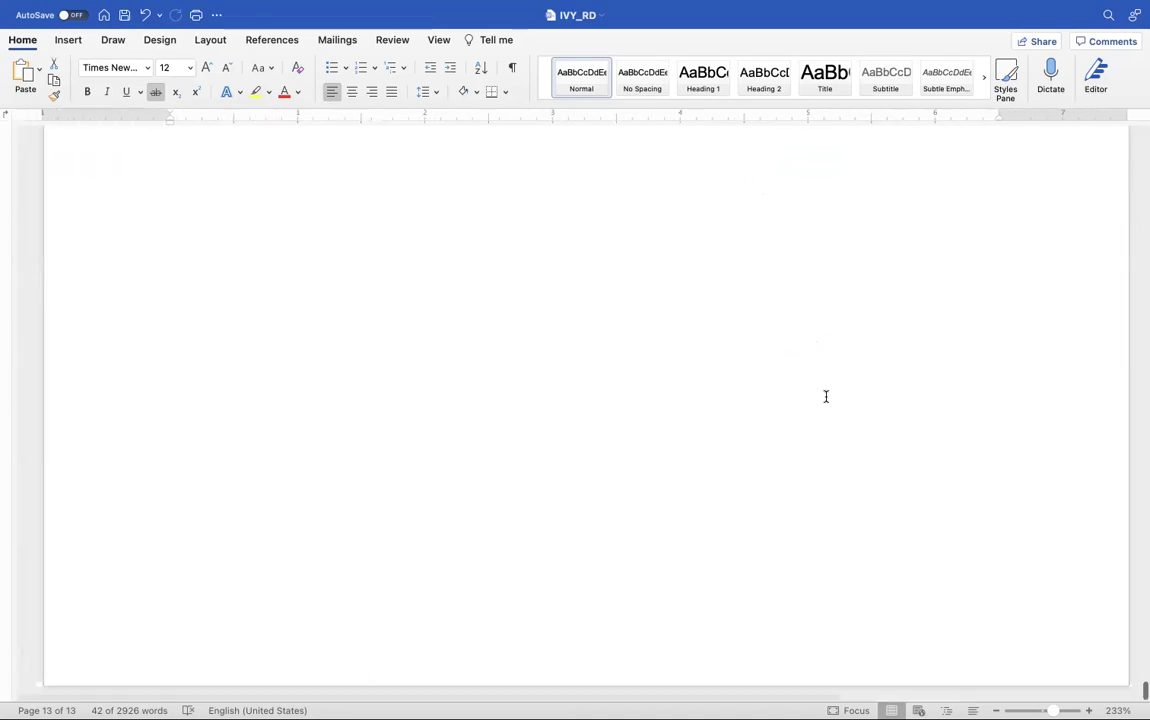
scroll(826, 397, "up", 5)
scroll(826, 397, "up", 6)
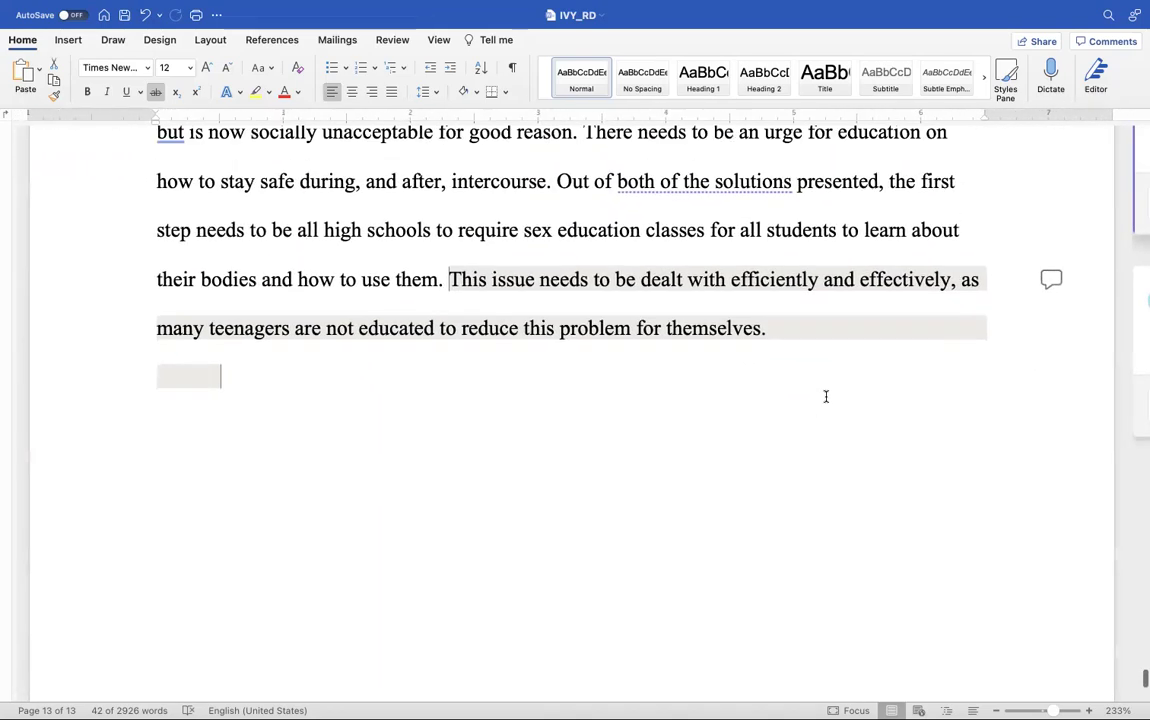
scroll(845, 337, "down", 10)
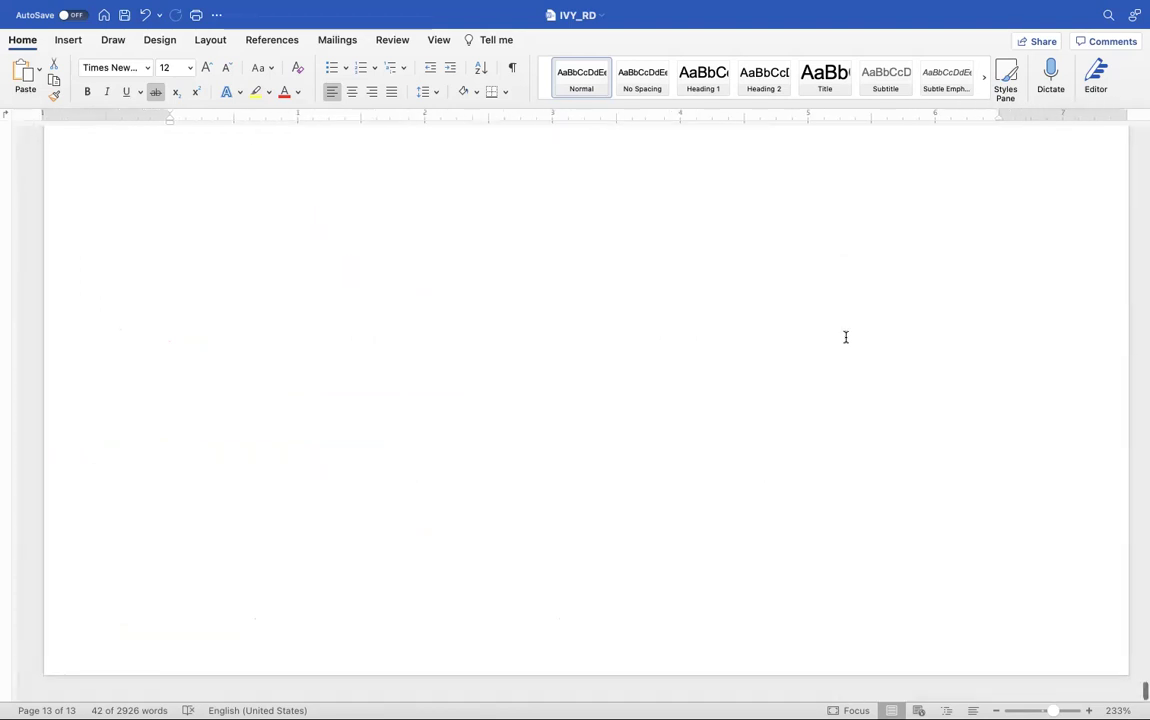
scroll(839, 354, "up", 5)
scroll(838, 364, "up", 4)
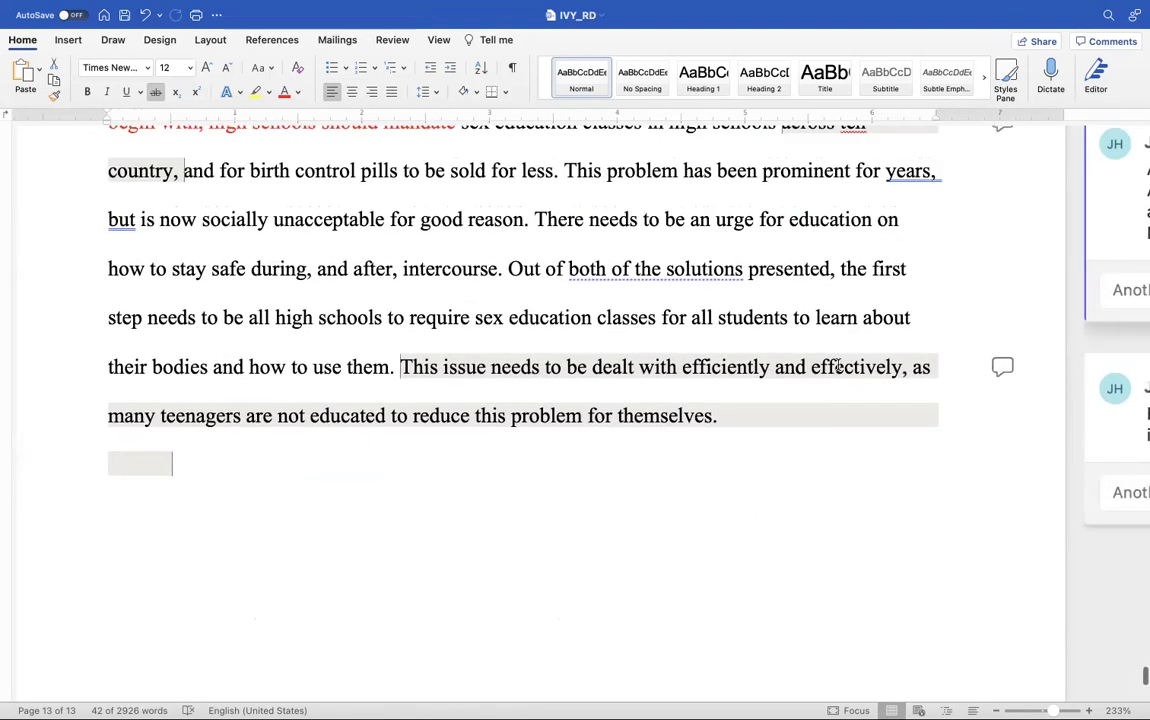
scroll(838, 366, "right", 5)
scroll(838, 368, "up", 20)
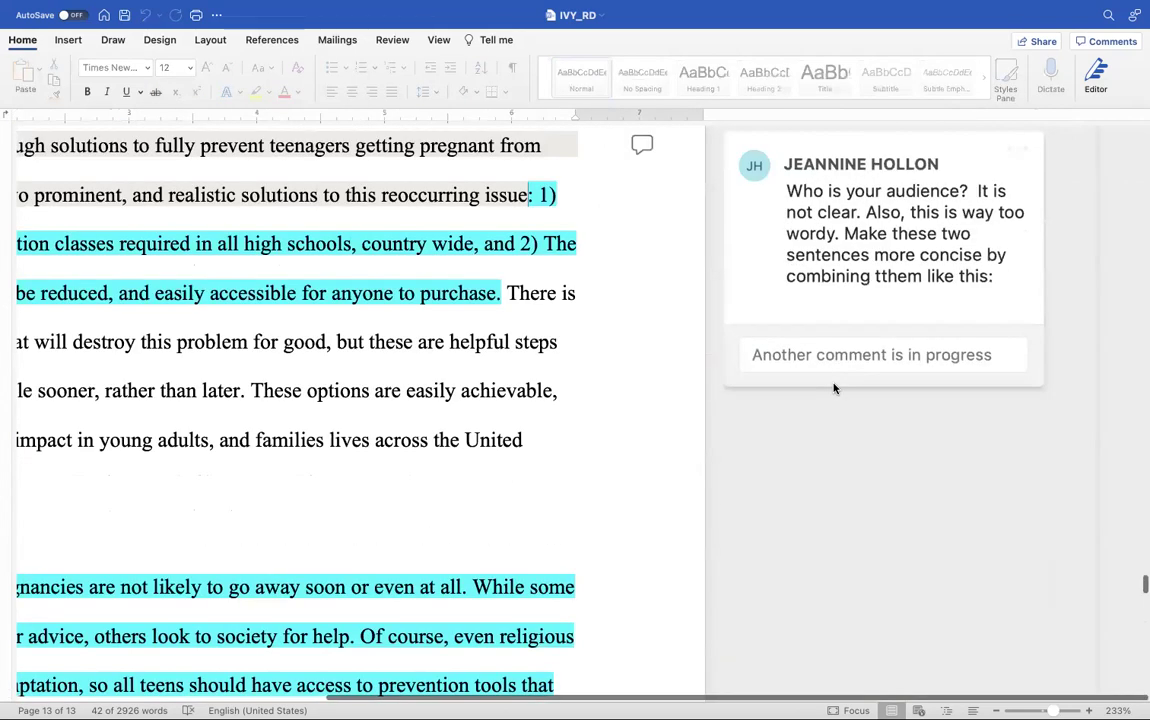
scroll(838, 380, "up", 20)
scroll(830, 398, "up", 20)
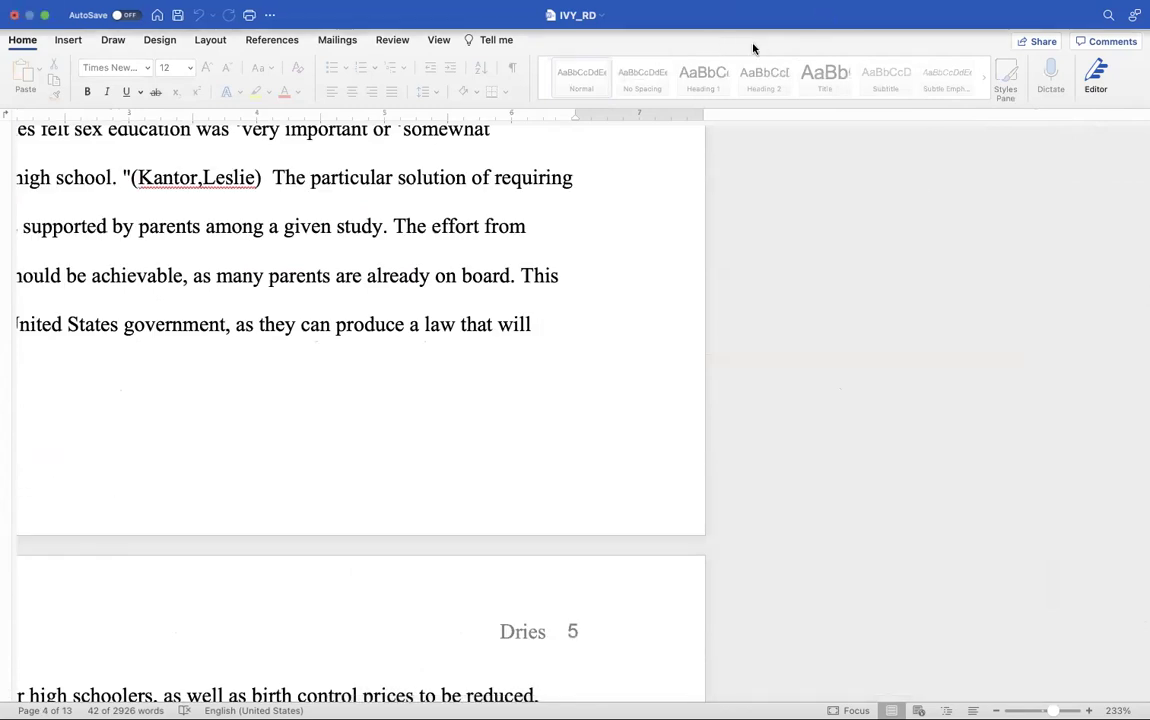
Step: Switch to Chrome and search the Planned Parenthood site for health centers near ZIP code 75081
key("super+Tab")
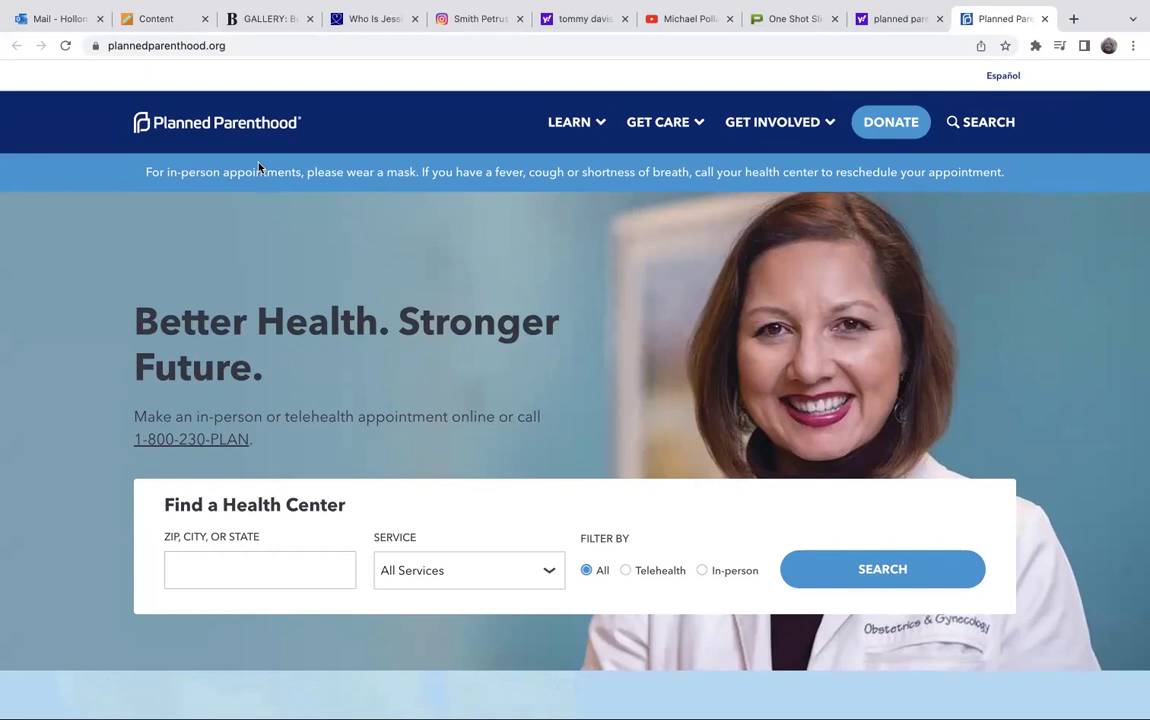
scroll(258, 168, "down", 2)
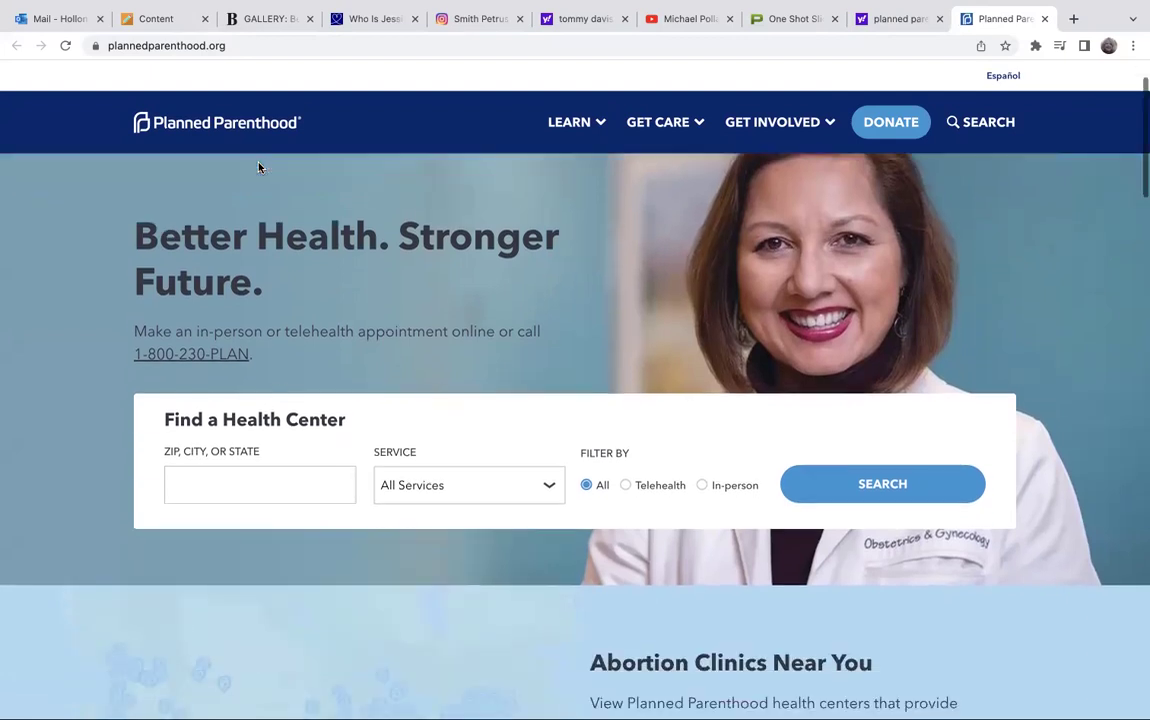
left_click(203, 478)
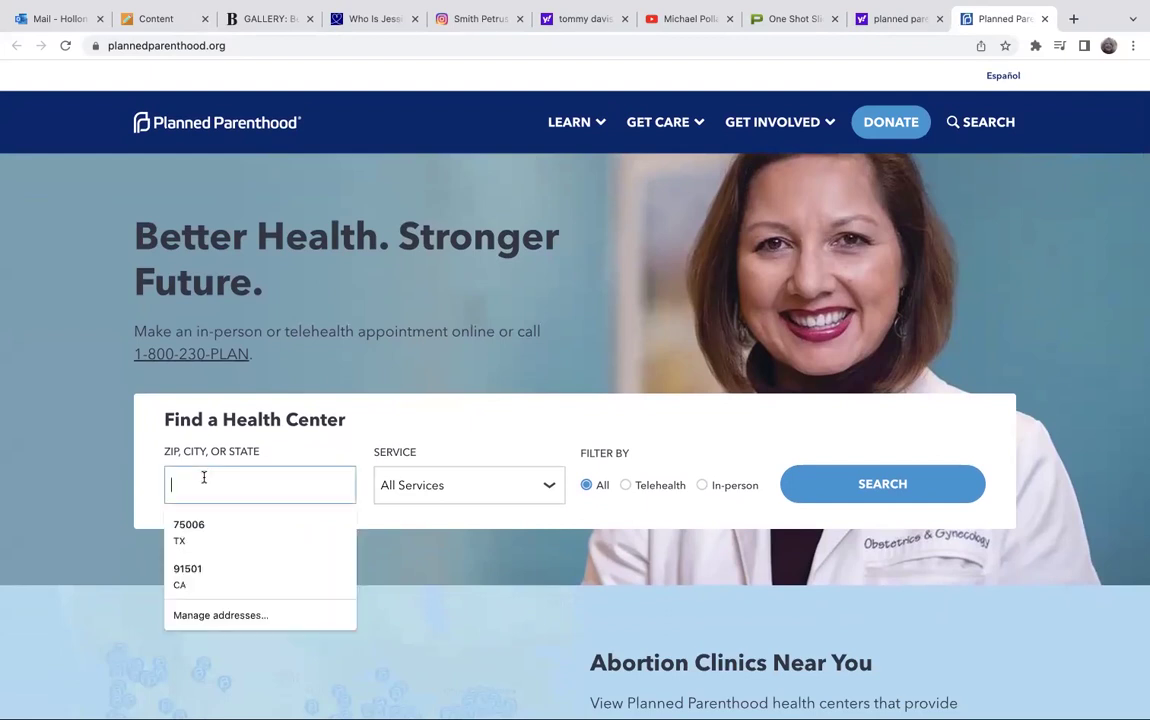
type("7")
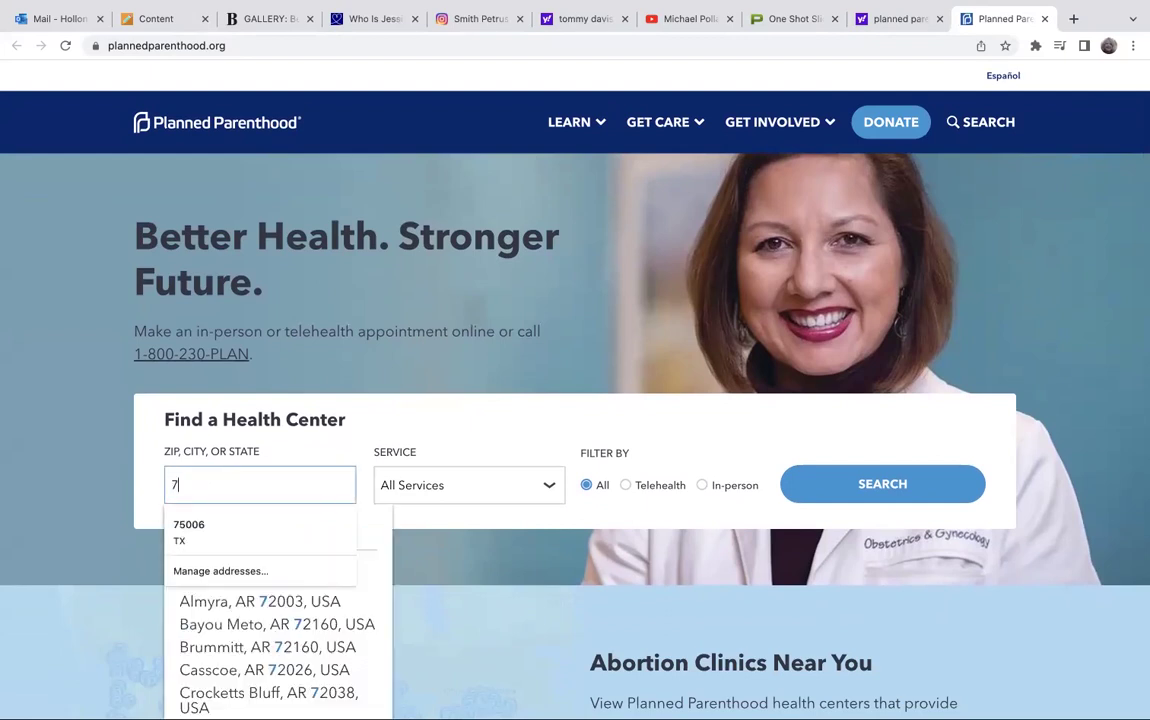
type("5081")
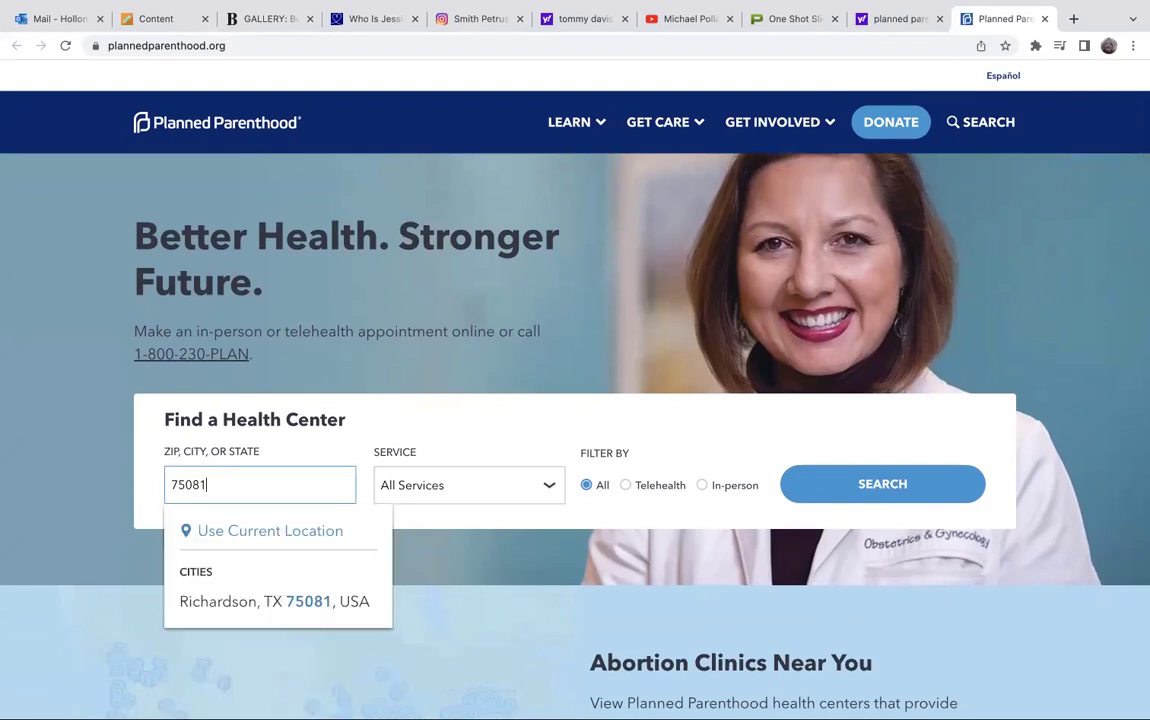
key("Return")
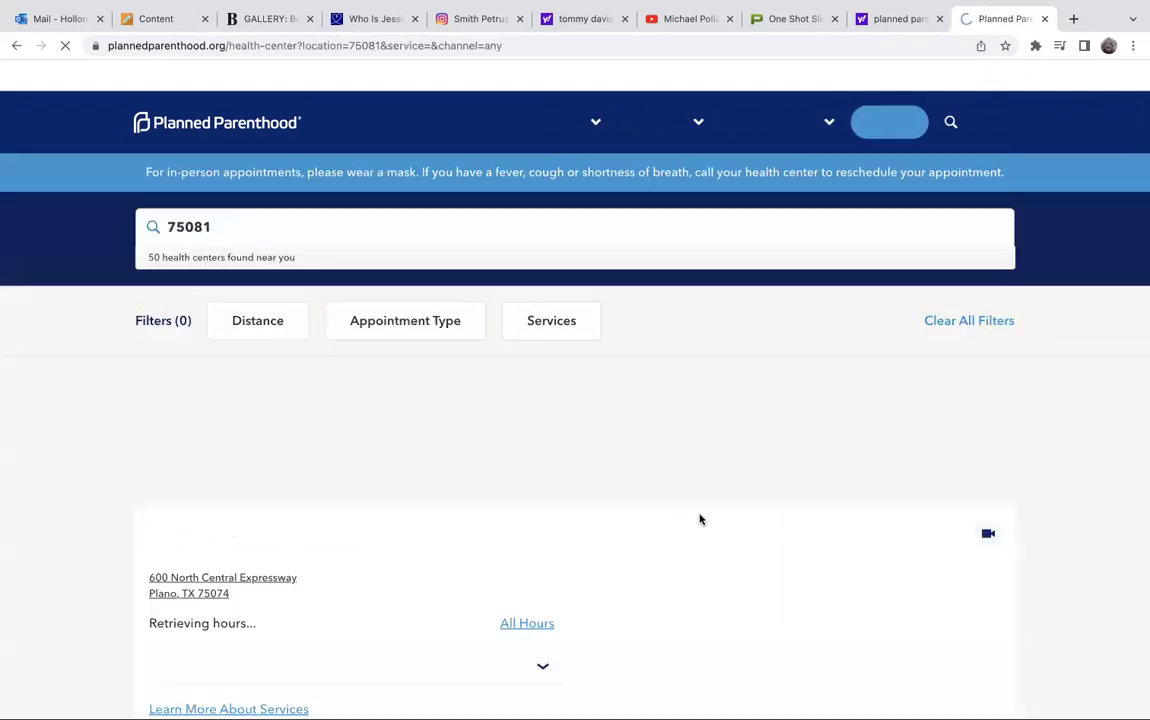
Step: Look through the health centers listed for 75081, including those within 5, 15 and 30 miles
scroll(573, 454, "down", 3)
scroll(573, 454, "down", 3)
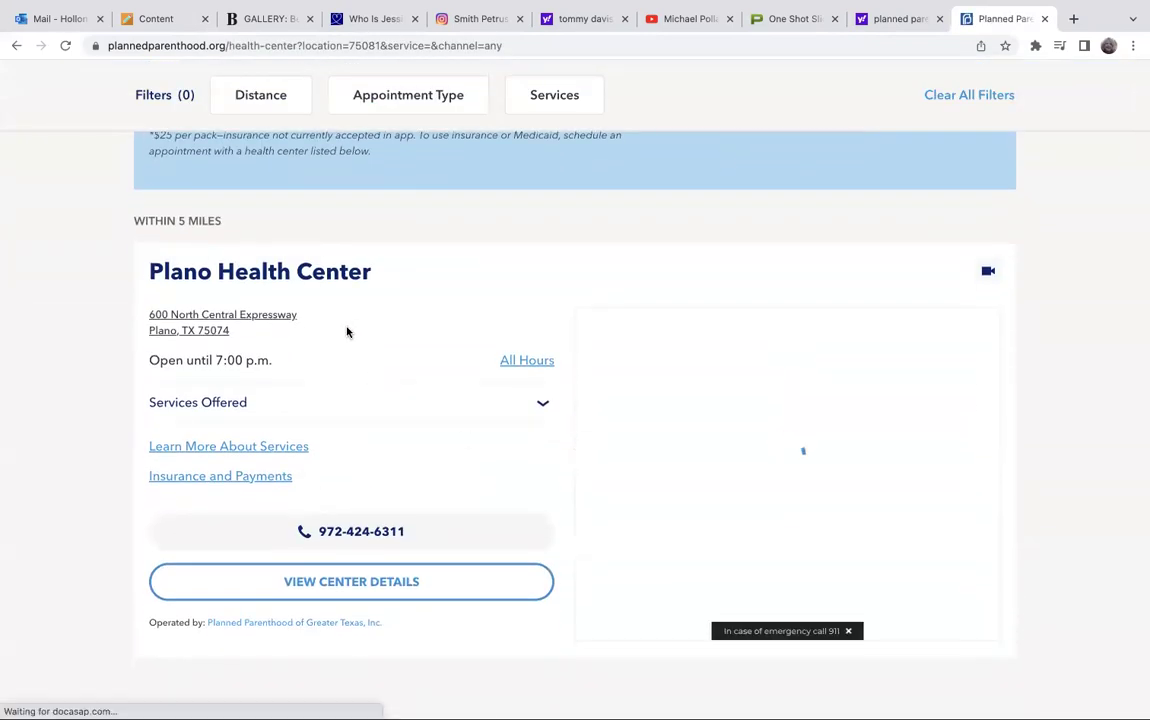
scroll(314, 368, "down", 3)
scroll(314, 370, "down", 5)
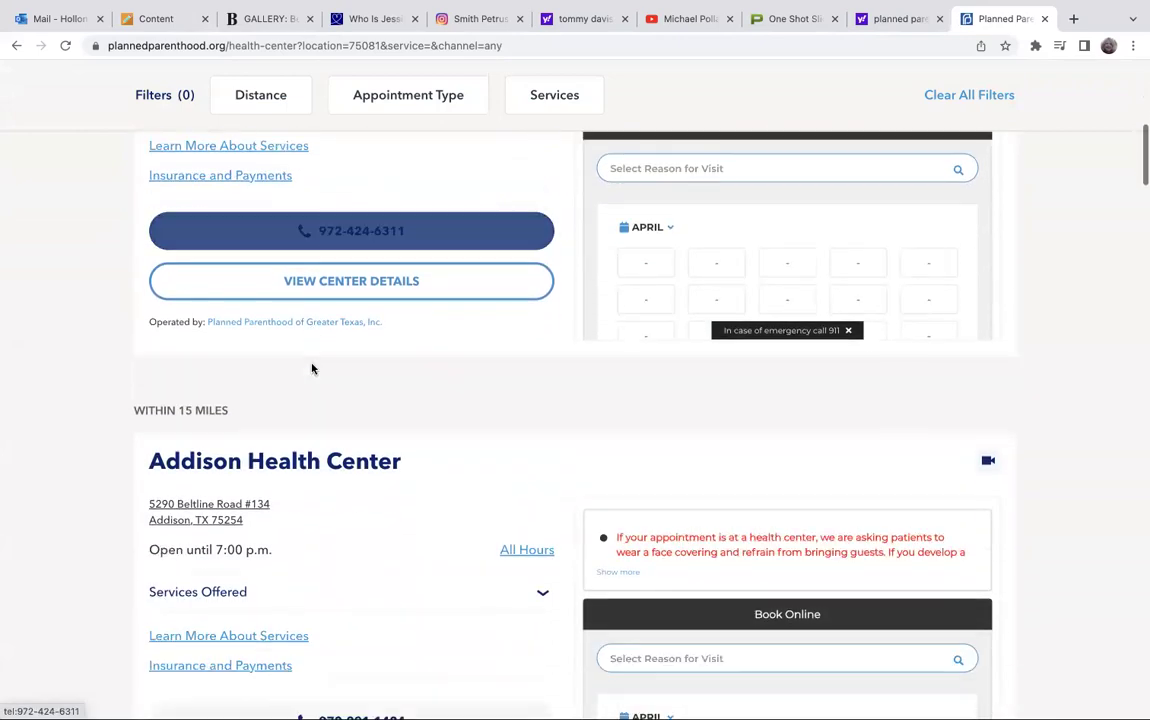
scroll(314, 370, "down", 4)
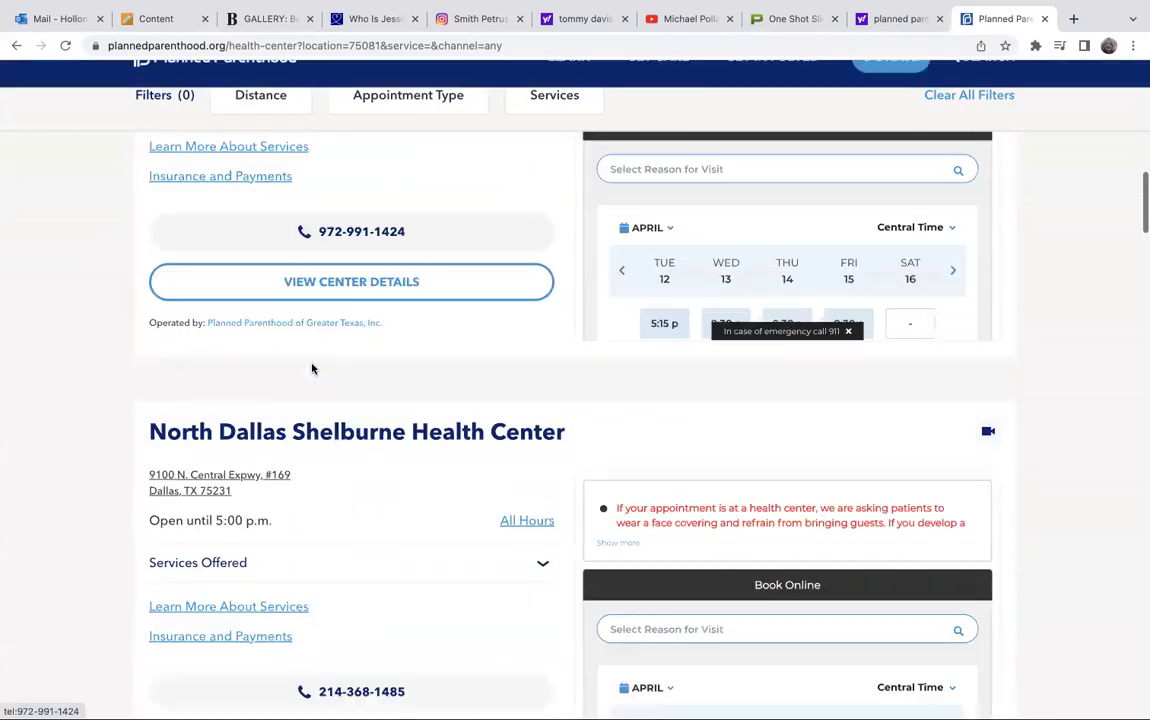
scroll(312, 360, "down", 8)
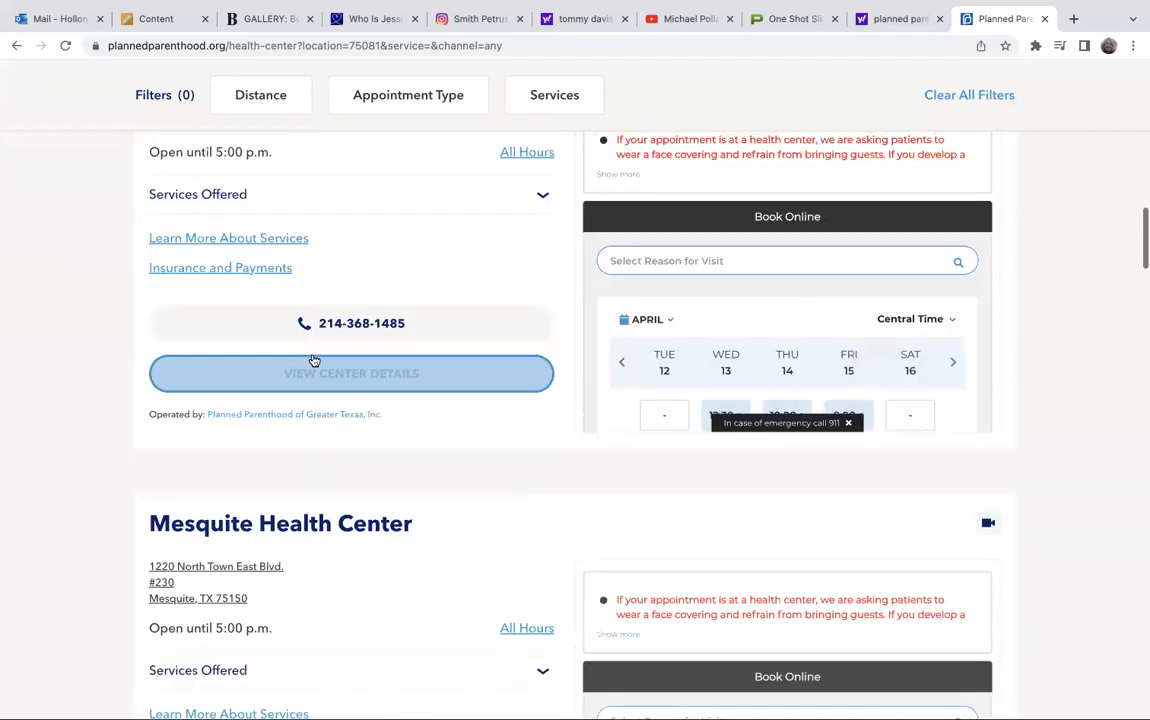
scroll(314, 360, "down", 6)
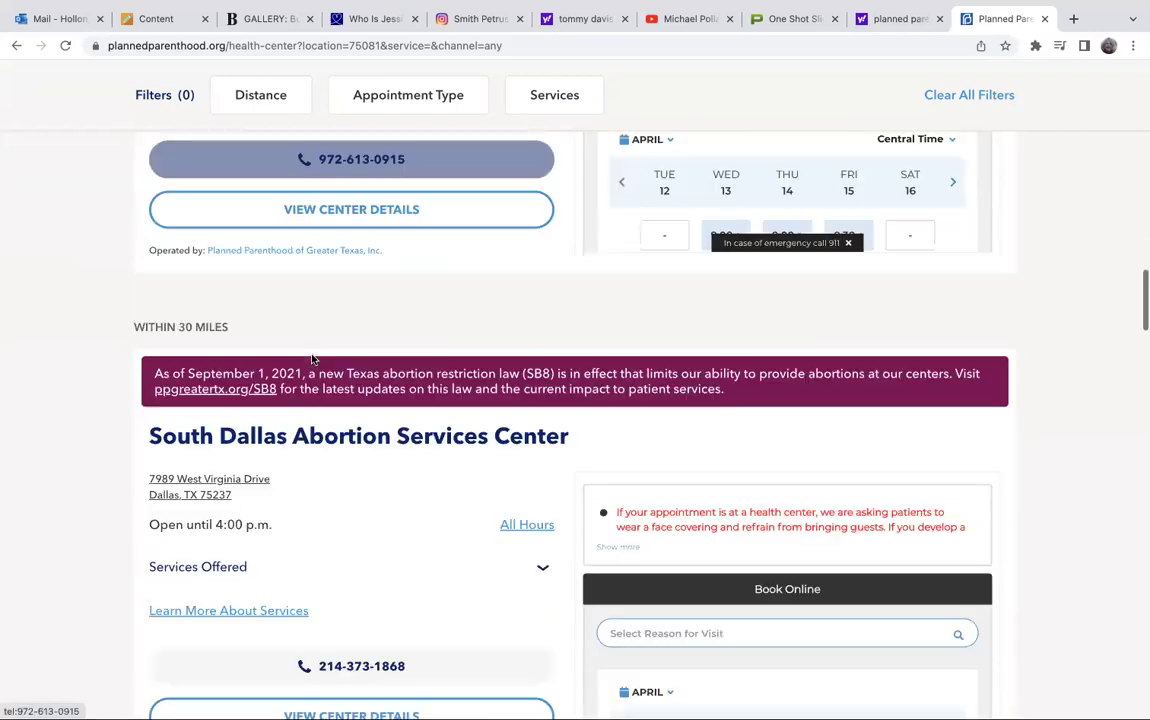
scroll(312, 359, "down", 3)
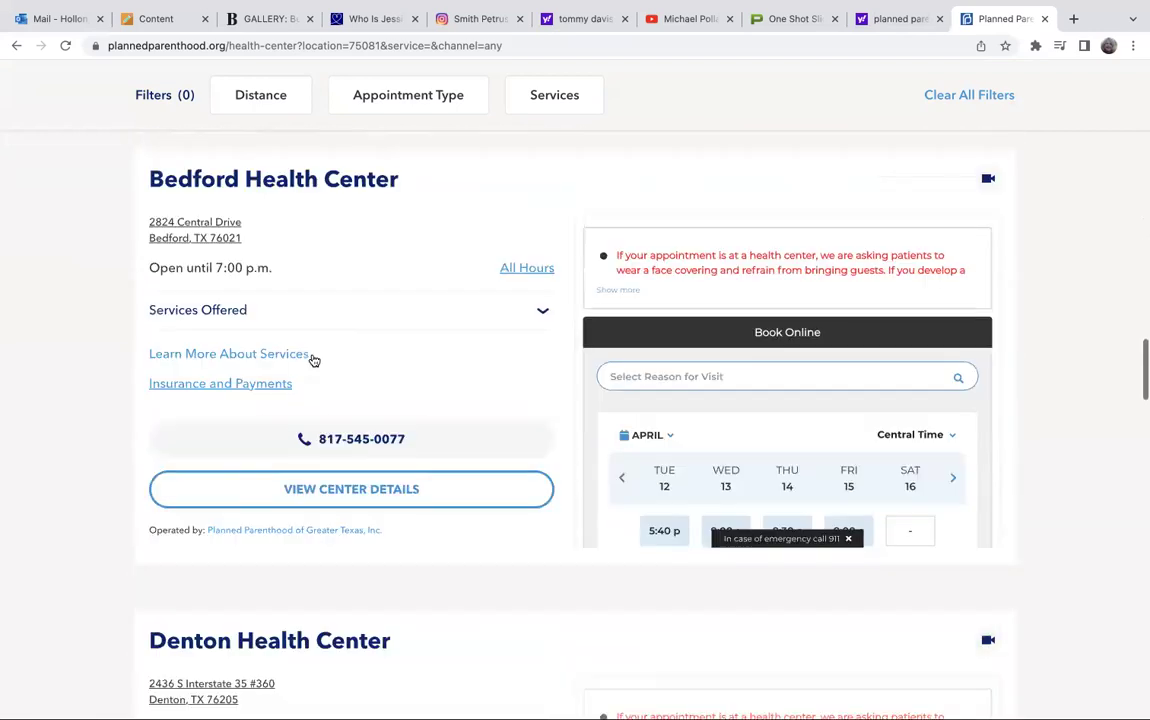
scroll(313, 360, "up", 20)
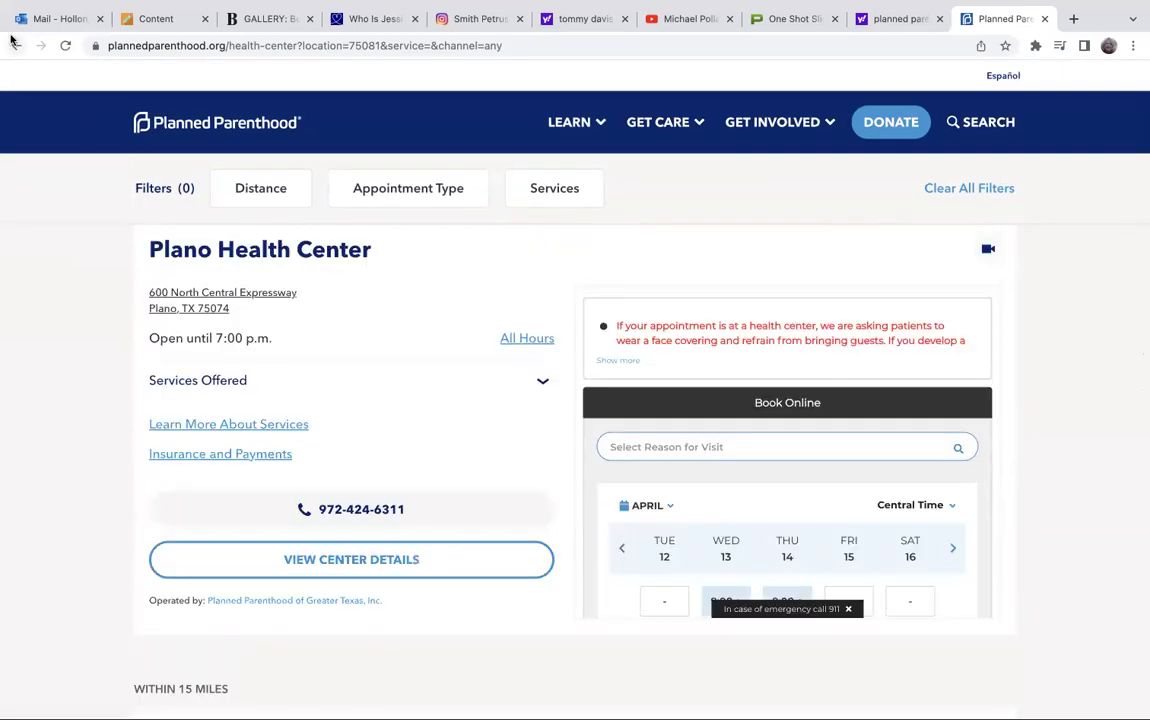
Step: Return to the Planned Parenthood home page, search for health centers near ZIP code 75080, and look over the nearest results
left_click(15, 45)
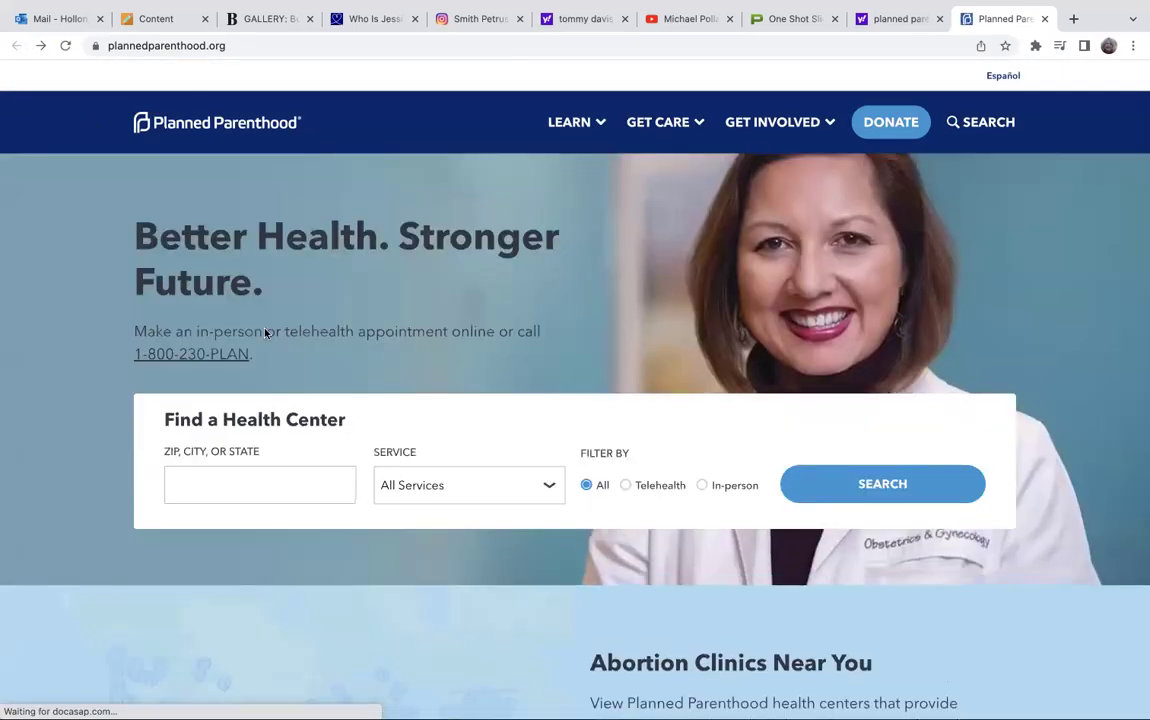
left_click(257, 492)
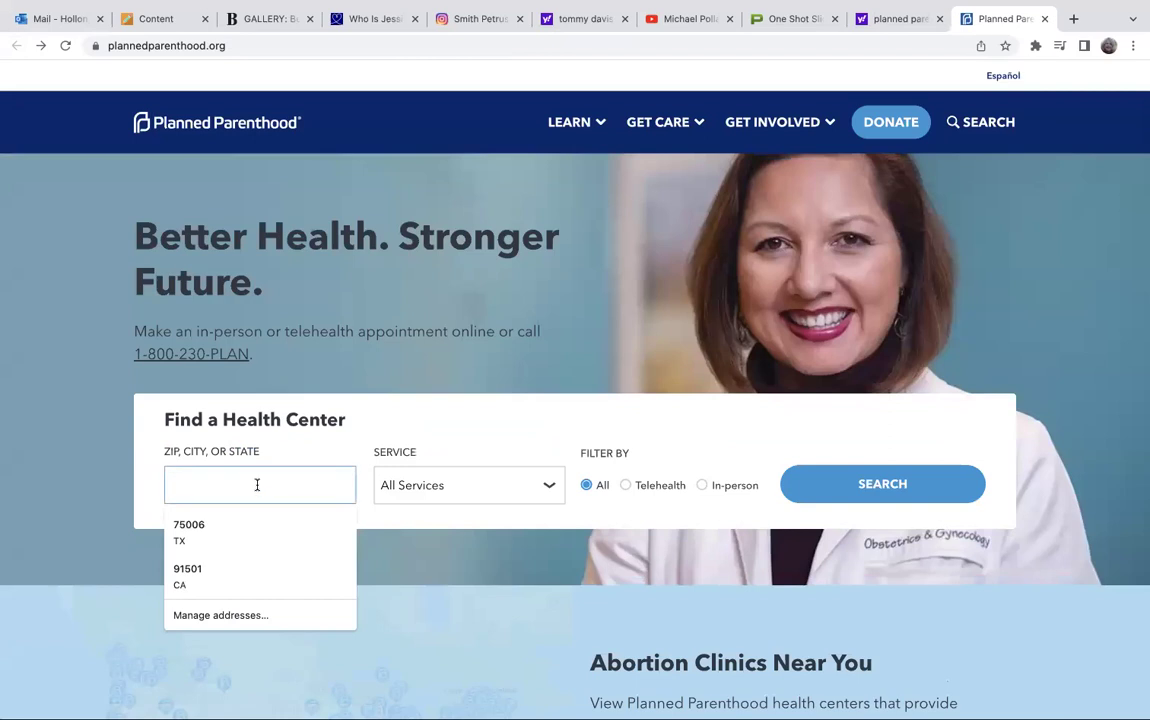
type("75080")
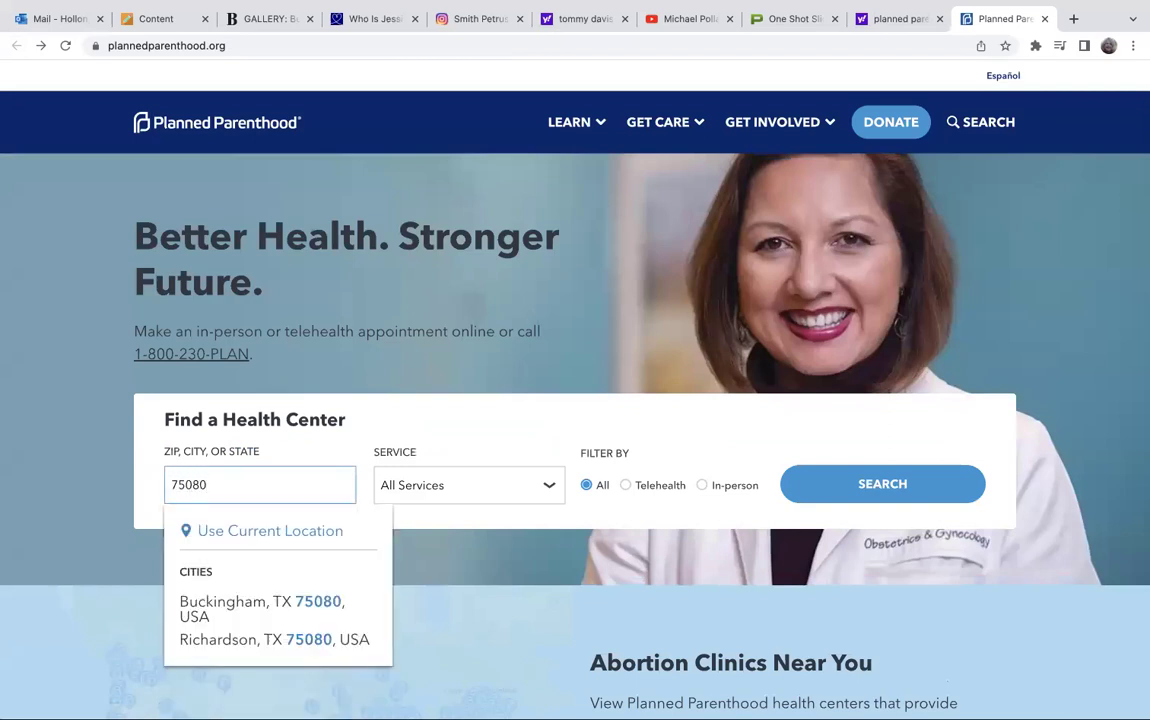
left_click(816, 501)
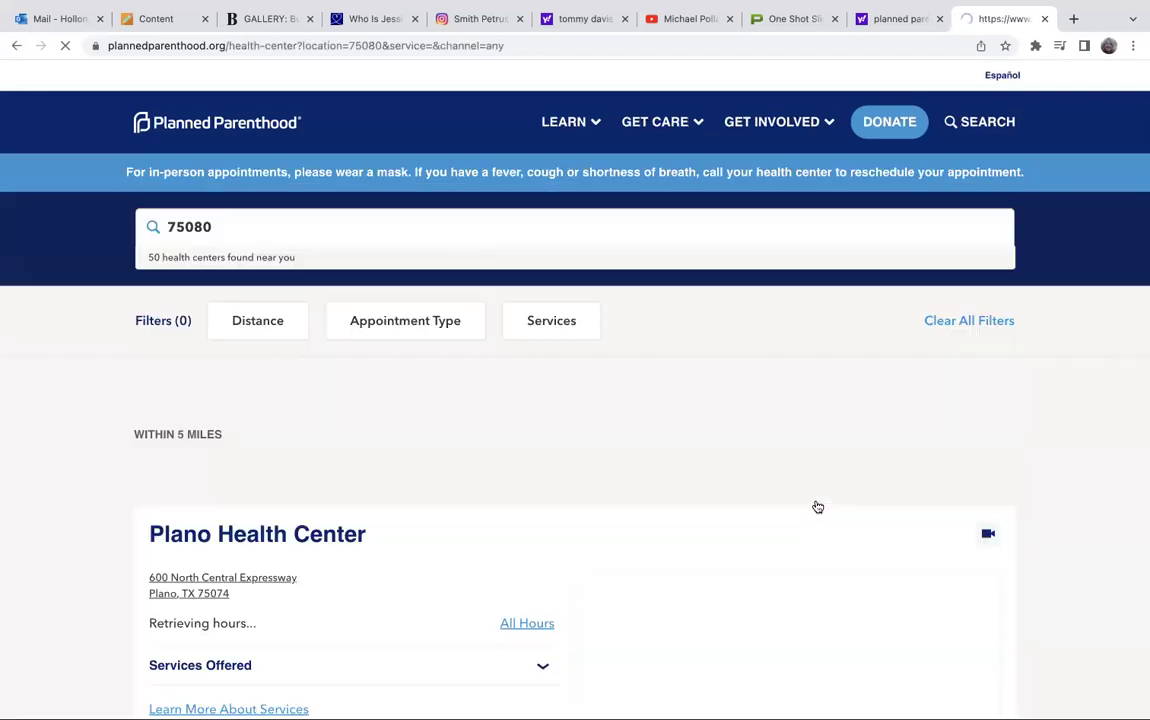
scroll(424, 520, "down", 2)
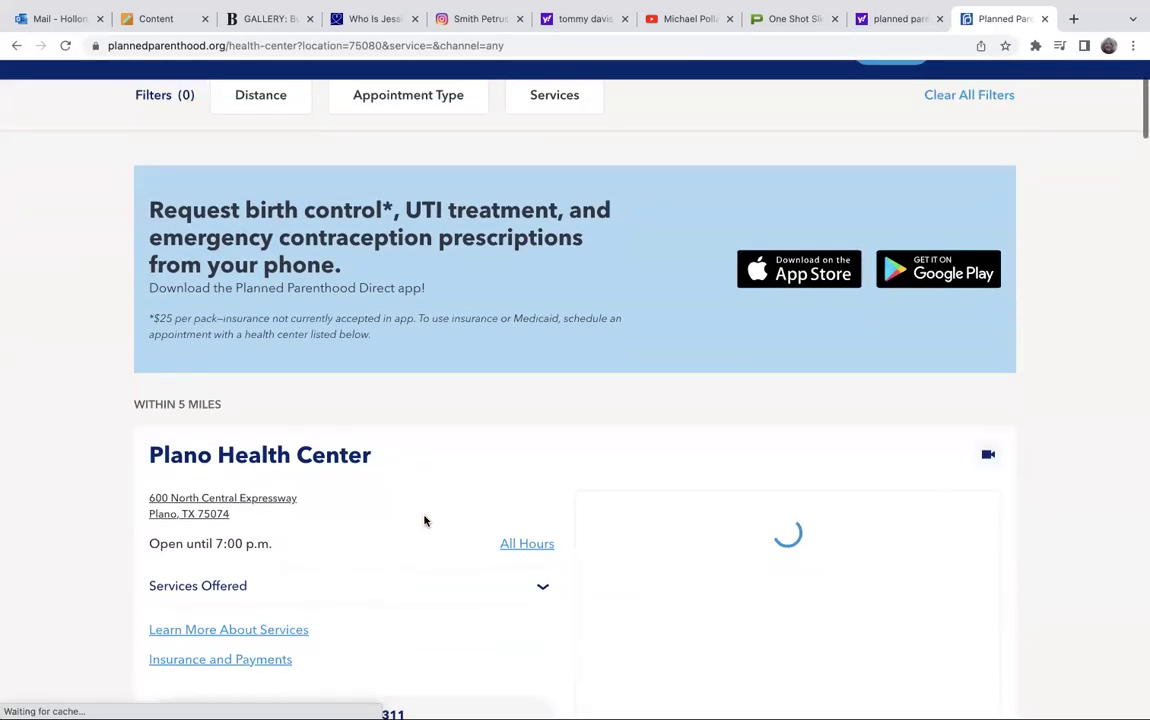
scroll(424, 520, "down", 6)
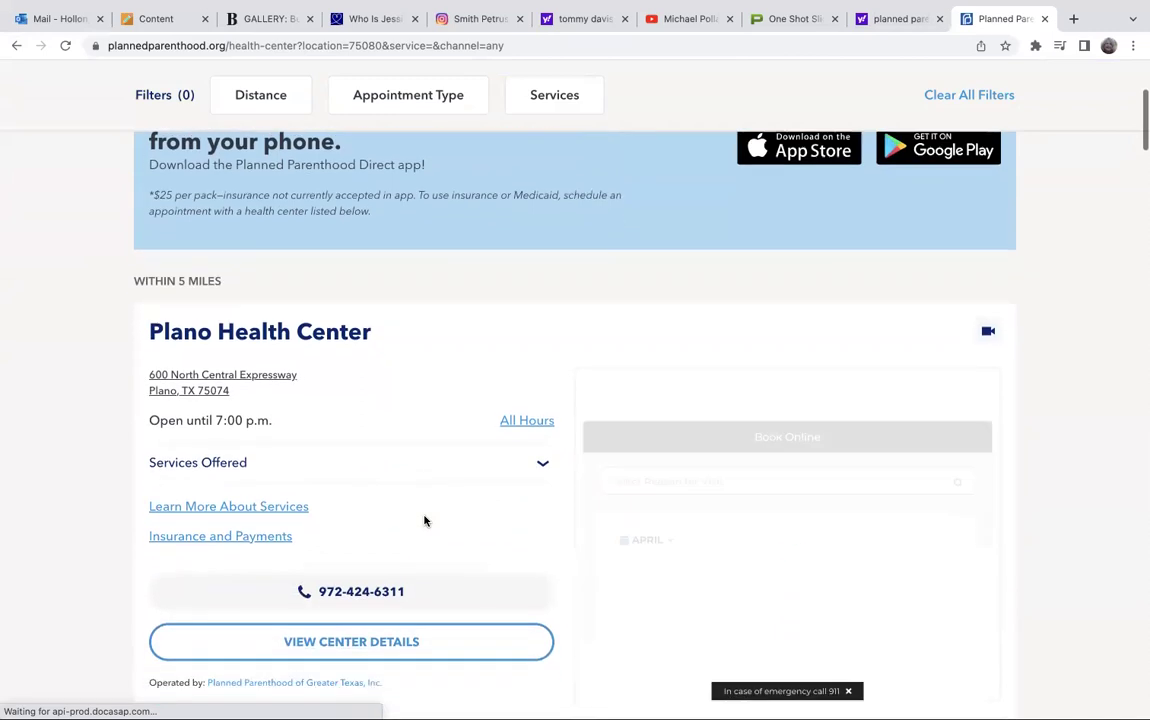
scroll(424, 521, "up", 10)
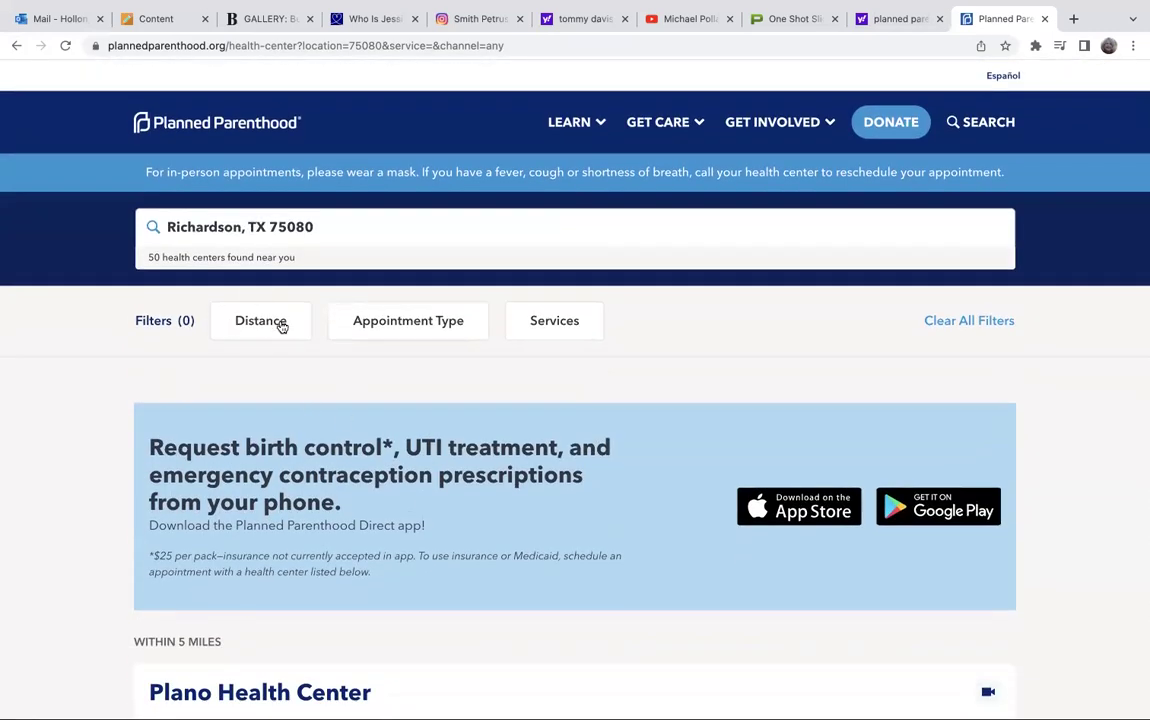
Step: Open Planned Parenthood's For Teens learning page, look over its related topics, and open Find Birth Control
mouse_move(590, 122)
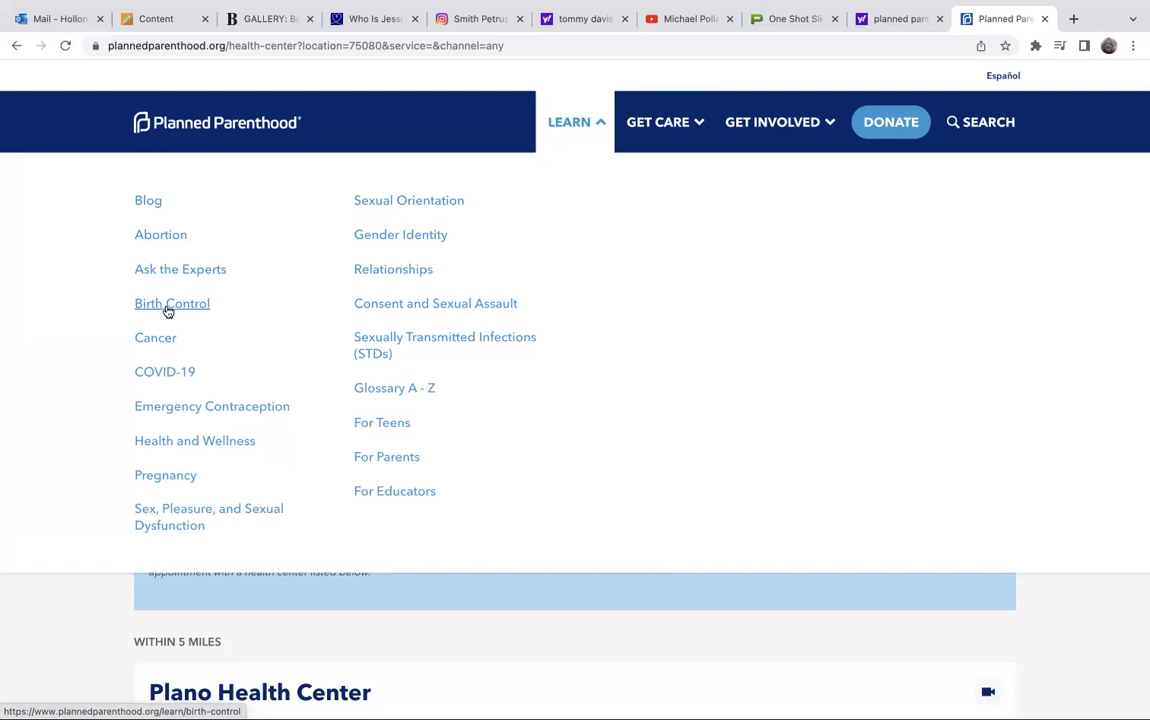
left_click(388, 425)
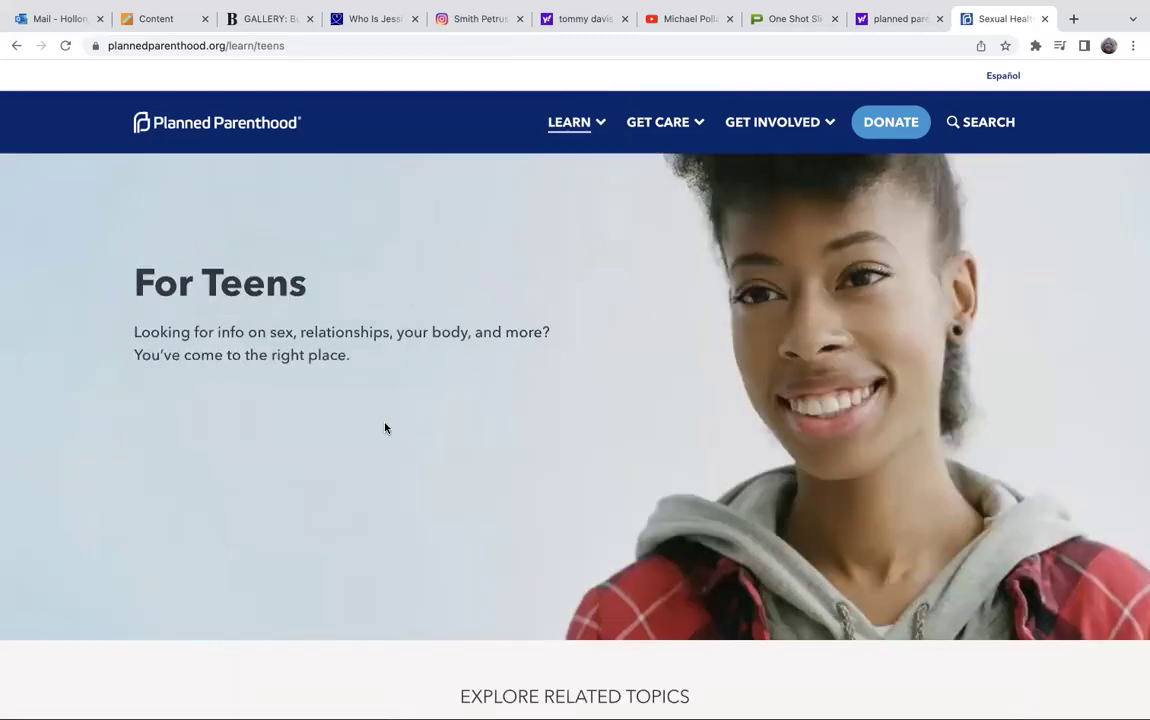
scroll(385, 428, "down", 3)
scroll(385, 428, "down", 5)
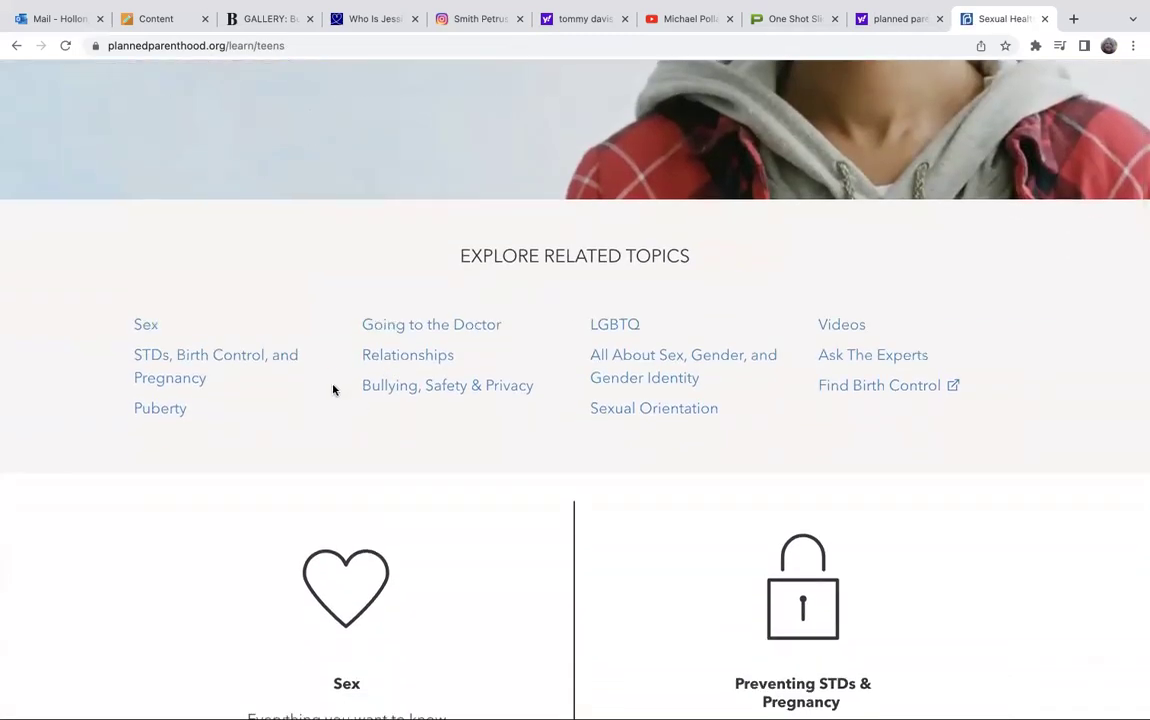
scroll(209, 383, "down", 1)
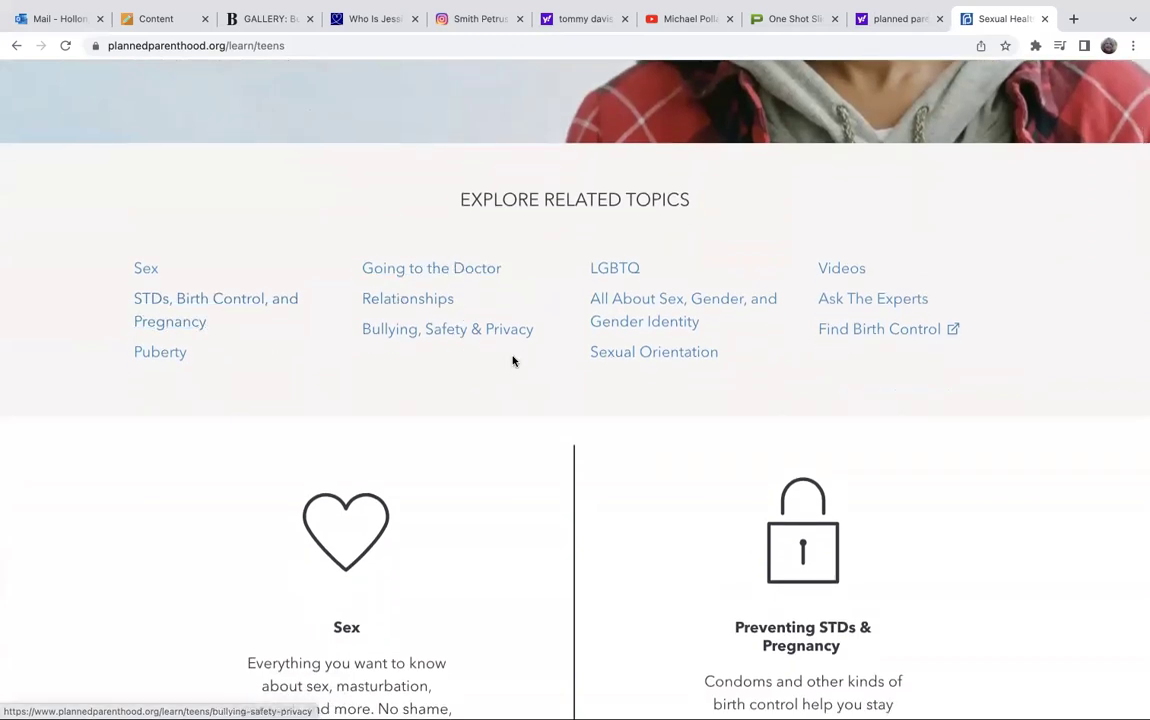
scroll(676, 298, "down", 1)
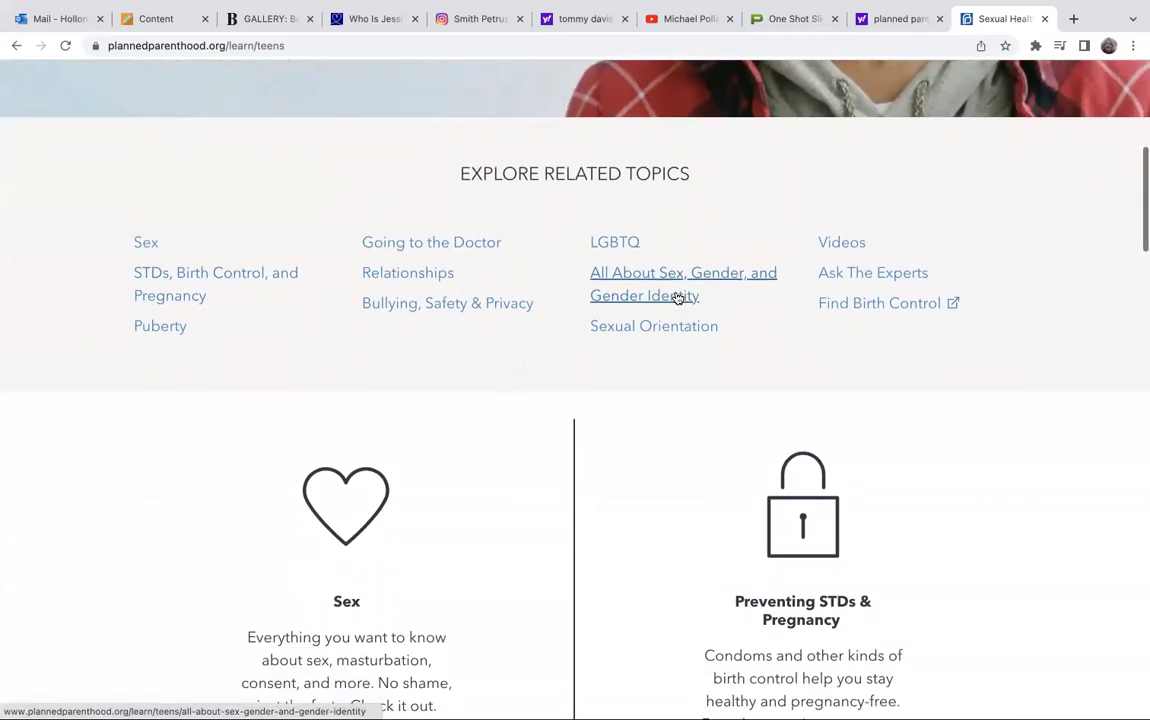
scroll(677, 298, "down", 1)
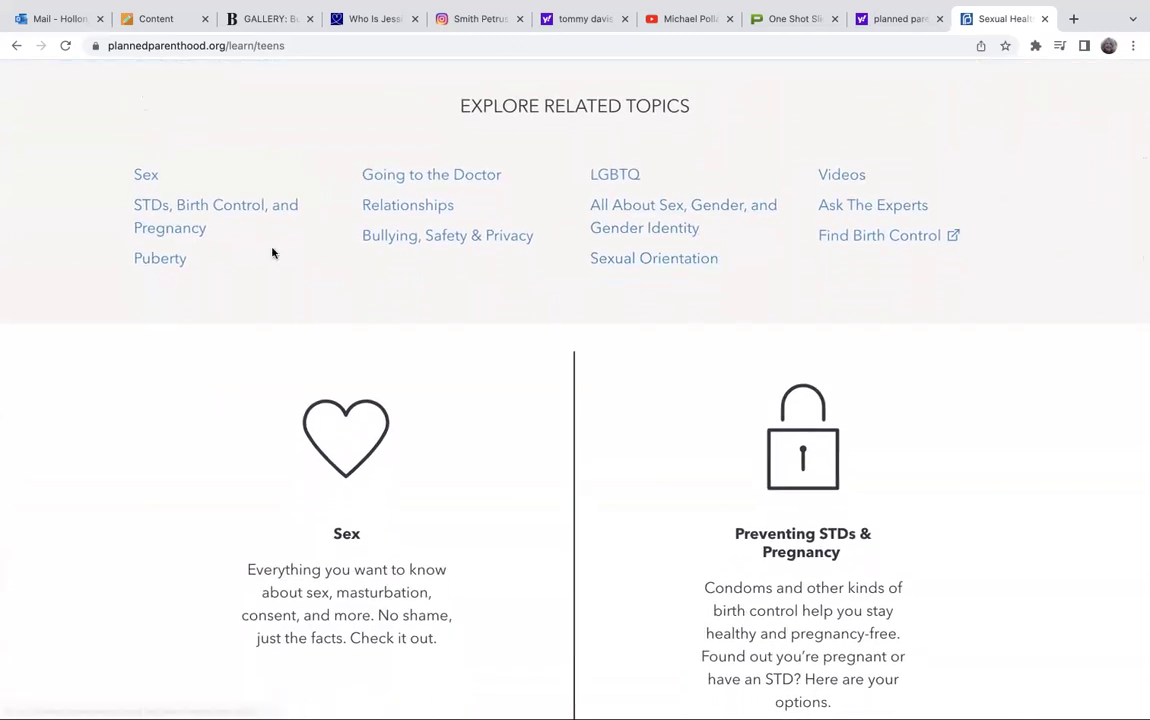
left_click(870, 237)
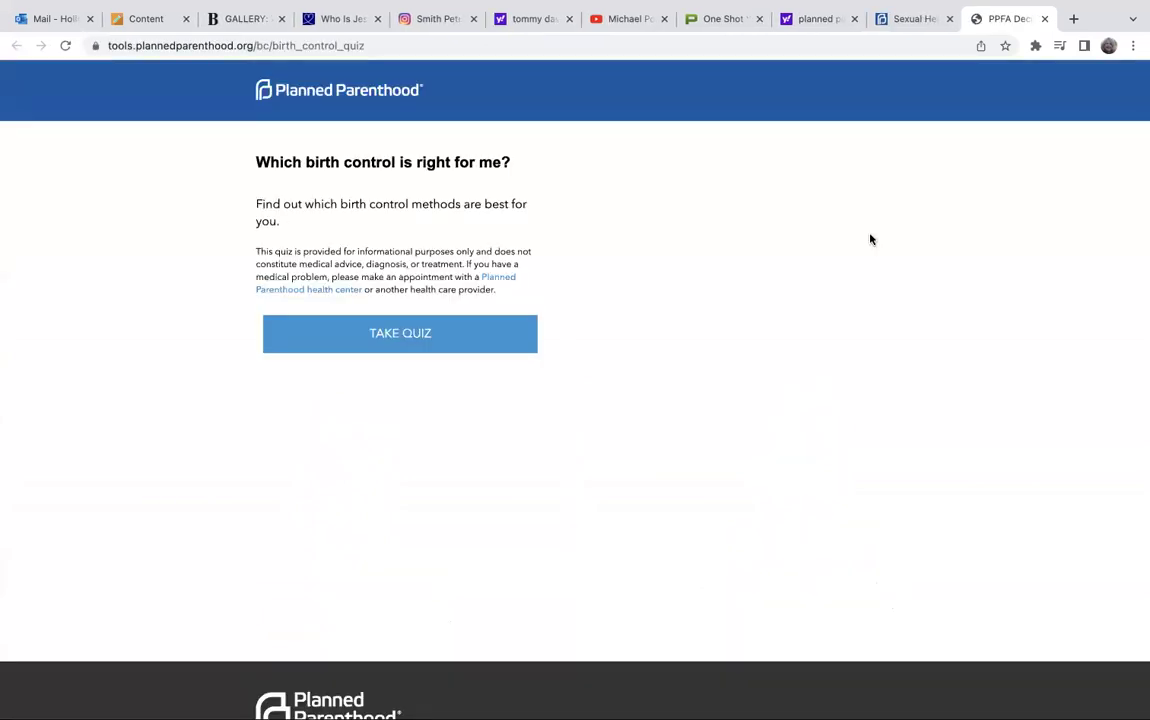